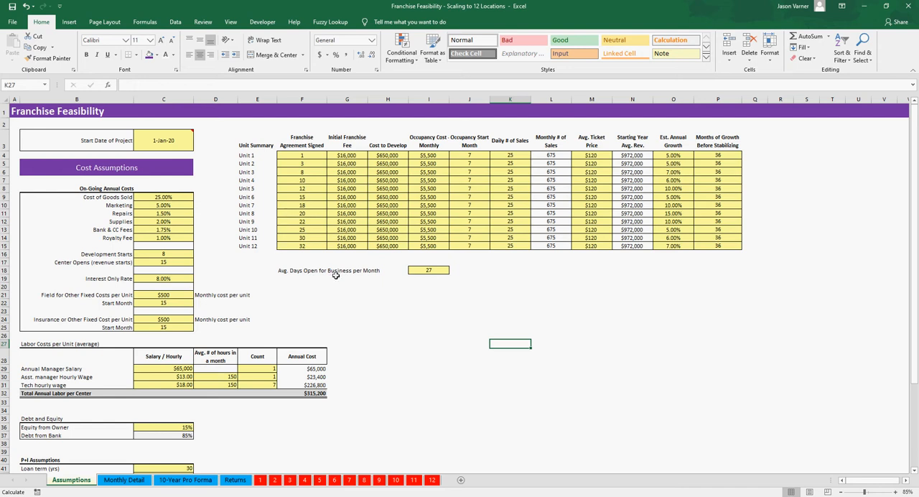
# Step: Examine the units' Franchise Agreement Signed months and initial franchise fees together with the project start date and its cell note
pyautogui.click(309, 156)
pyautogui.click(307, 163)
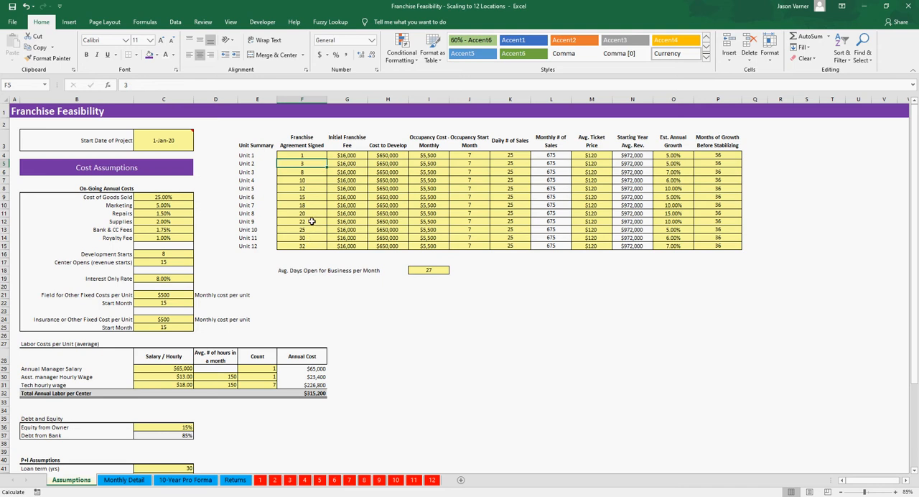
pyautogui.moveTo(347, 141); pyautogui.dragTo(346, 206)
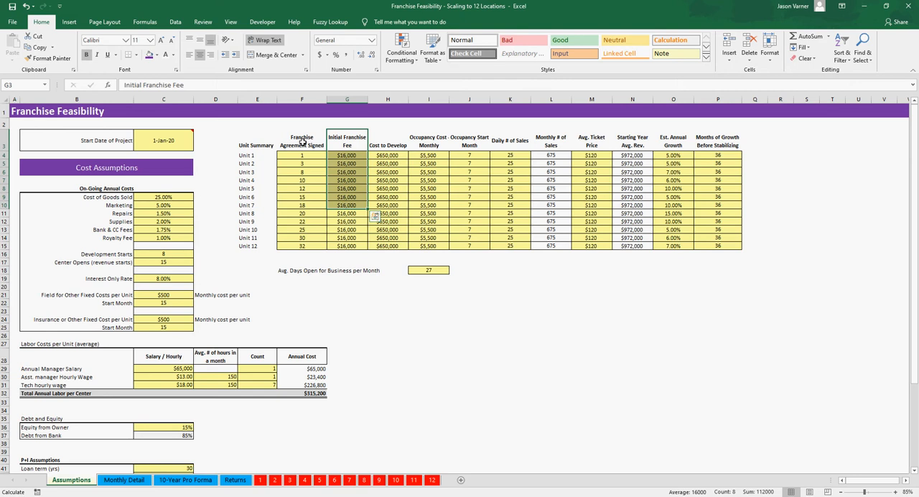
pyautogui.moveTo(303, 141); pyautogui.dragTo(301, 176)
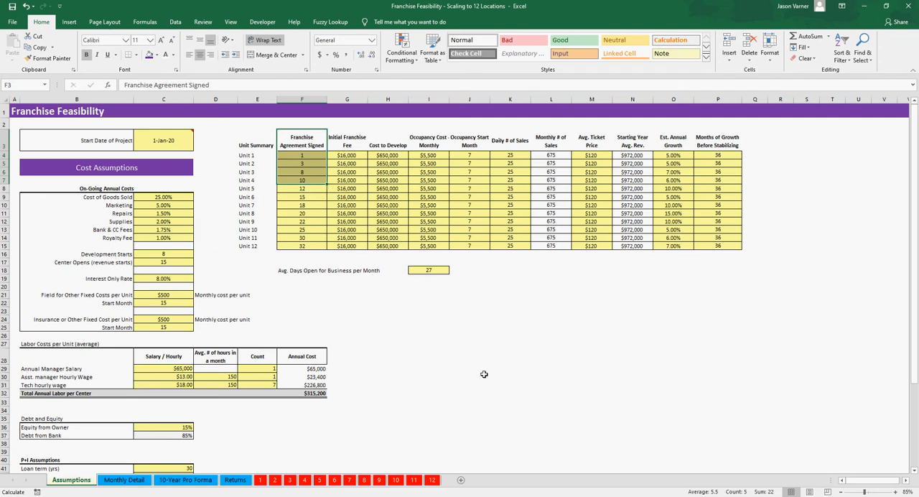
pyautogui.click(167, 198)
pyautogui.click(157, 142)
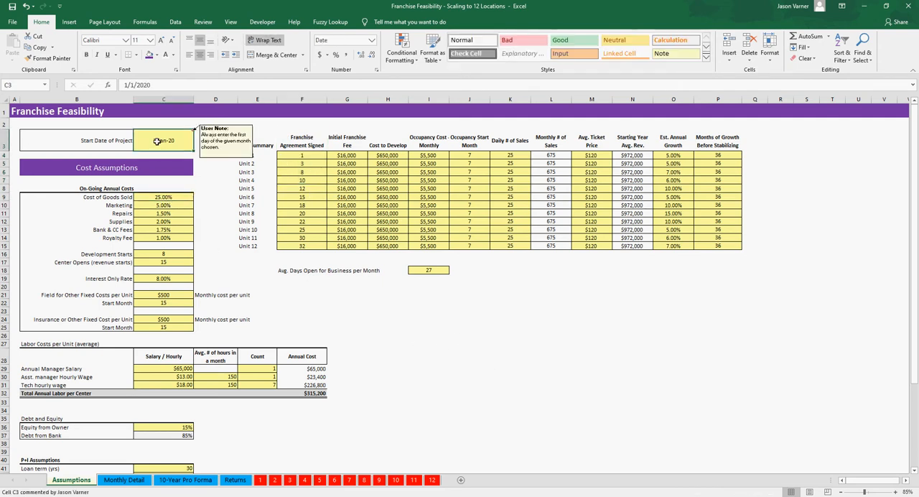
pyautogui.click(298, 170)
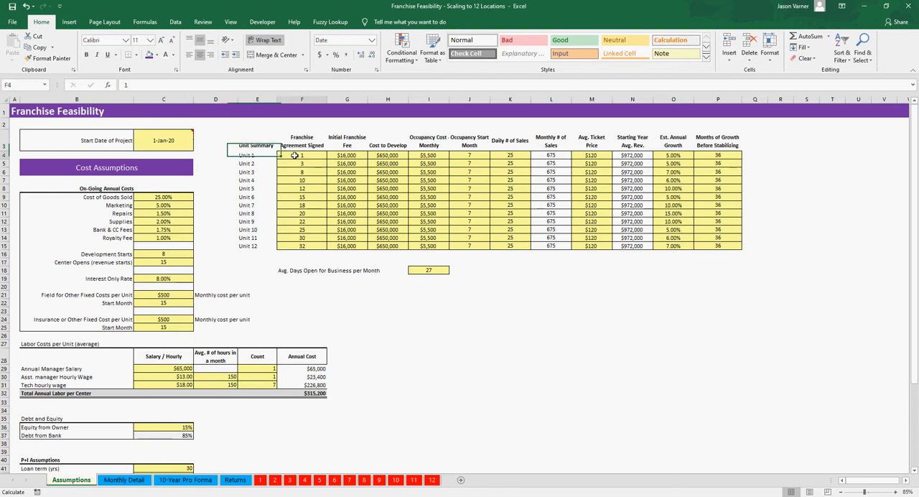
pyautogui.moveTo(162, 146)
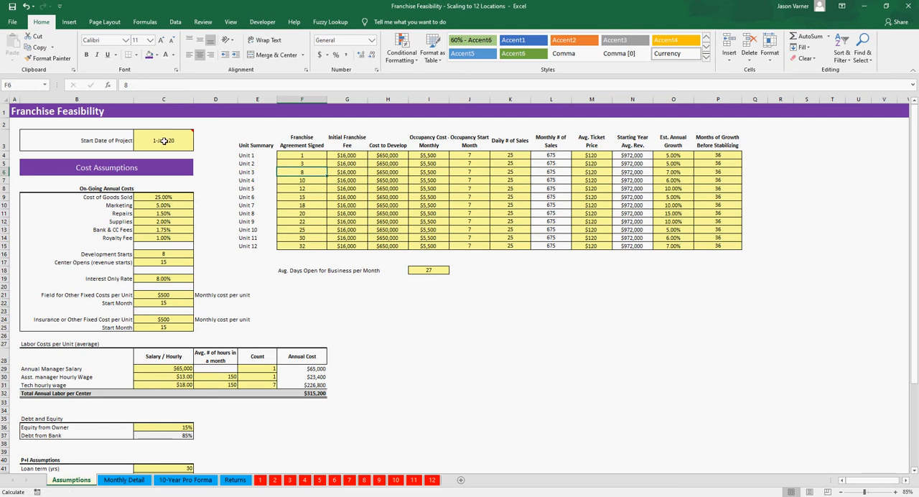
pyautogui.click(164, 141)
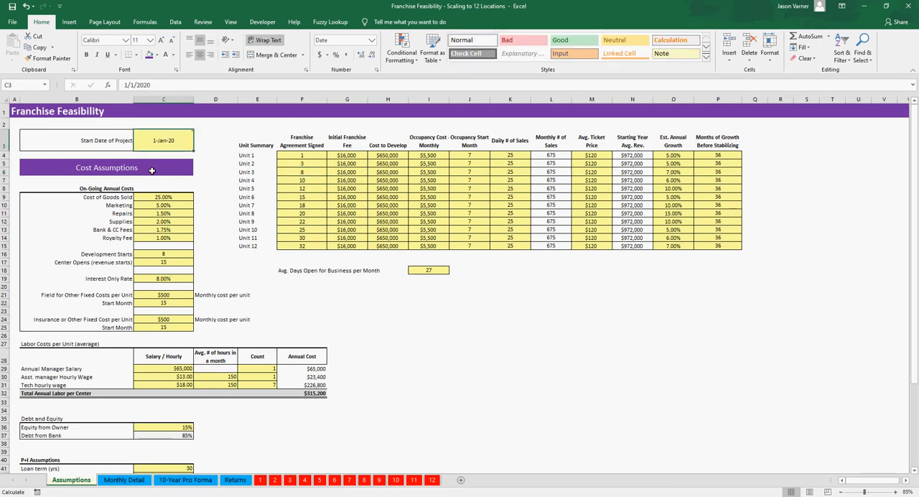
pyautogui.moveTo(157, 148)
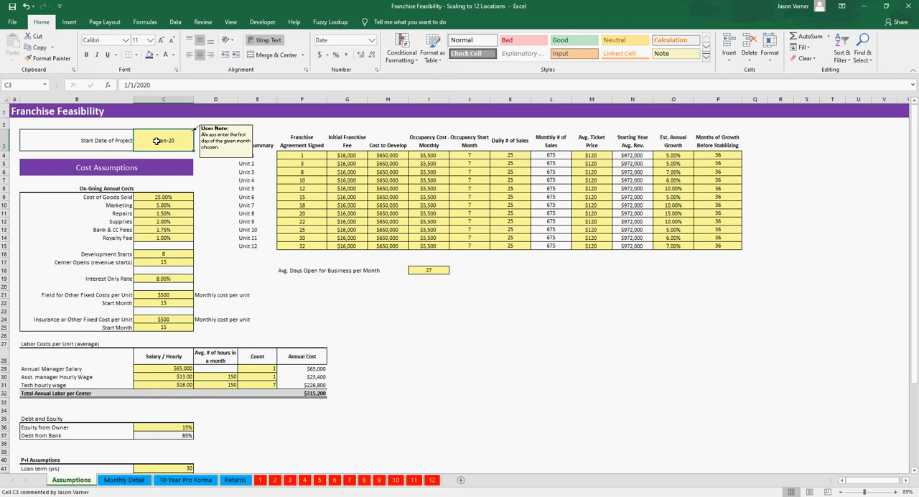
pyautogui.moveTo(369, 308); pyautogui.dragTo(625, 323)
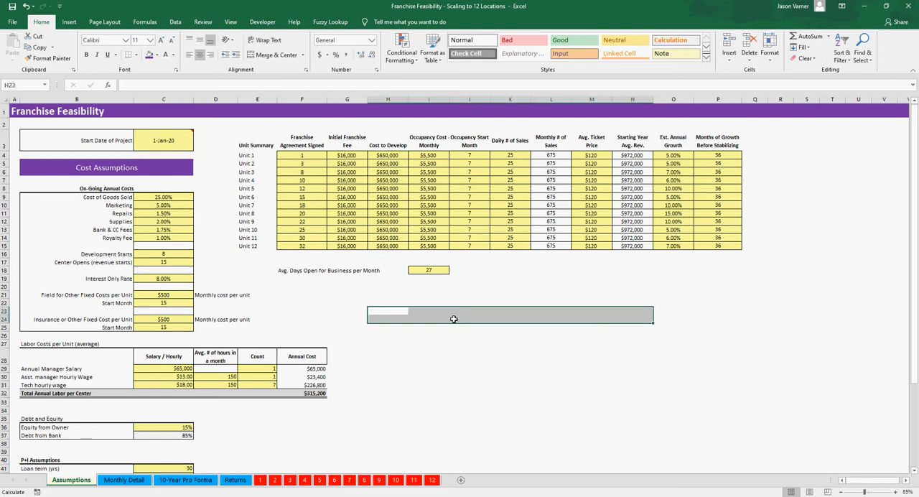
pyautogui.moveTo(395, 309); pyautogui.dragTo(739, 312)
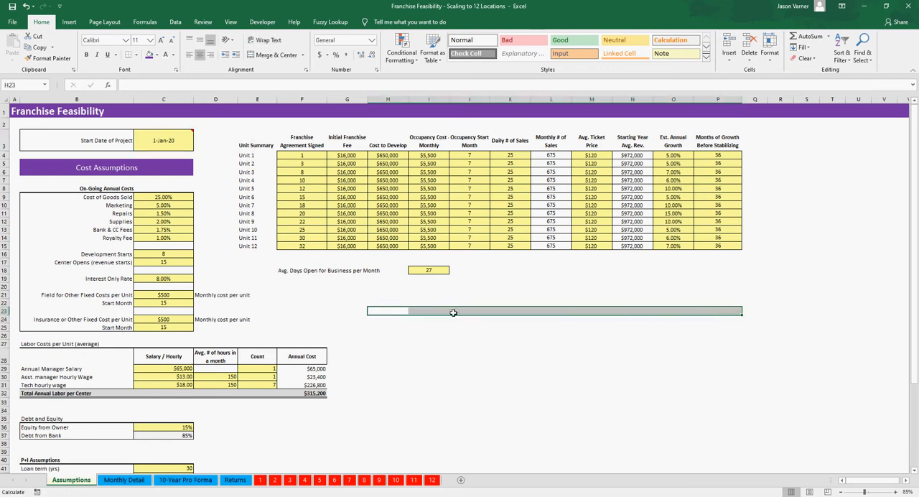
pyautogui.moveTo(393, 311); pyautogui.dragTo(630, 302)
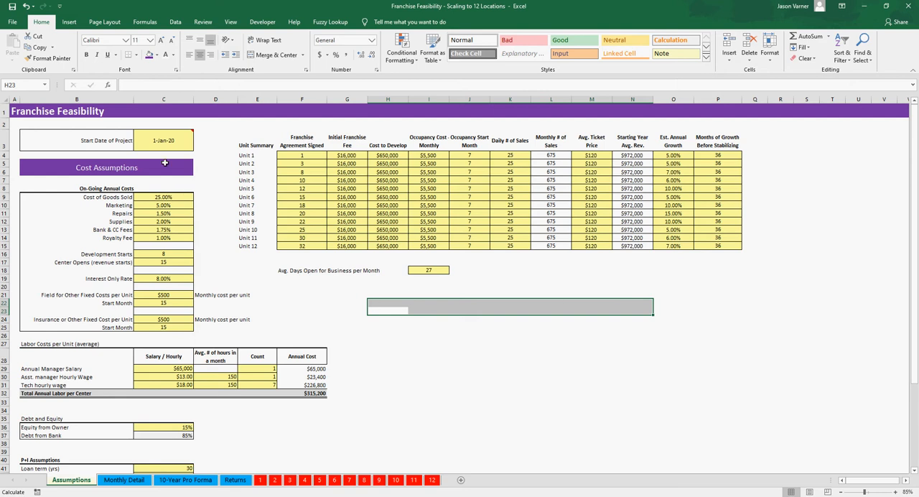
# Step: Examine the on-going annual cost percentages, from Cost of Goods Sold through Royalty Fee, in the cost assumptions
pyautogui.click(117, 198)
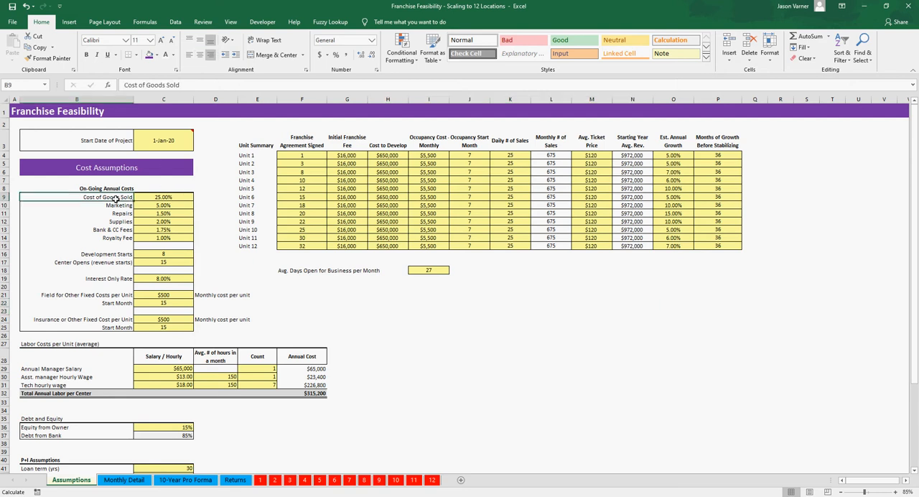
pyautogui.click(174, 197)
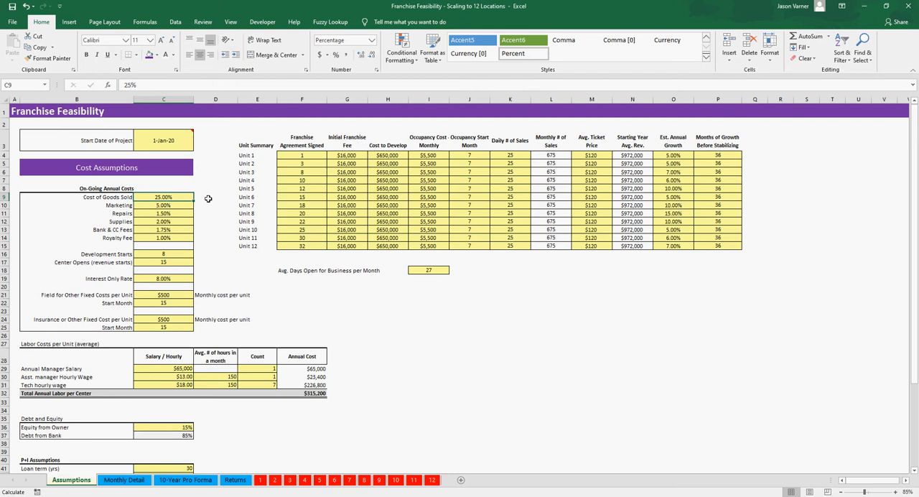
pyautogui.click(161, 207)
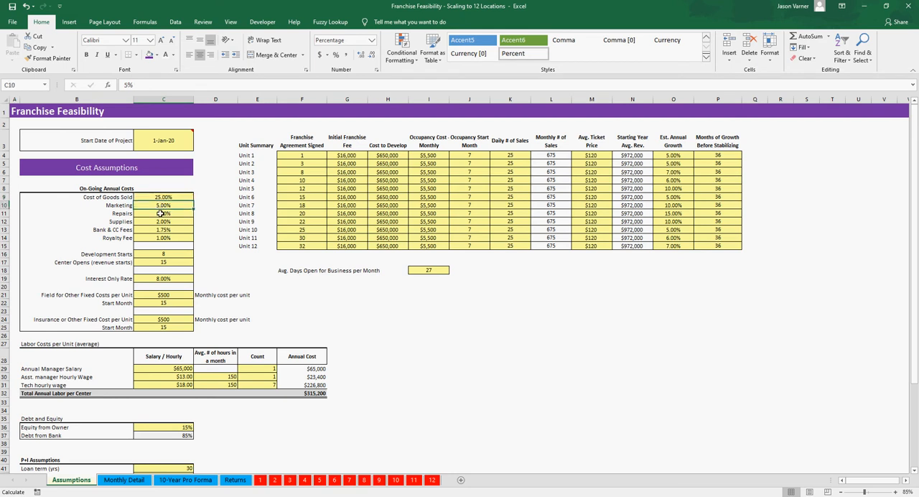
pyautogui.click(161, 213)
pyautogui.click(162, 221)
pyautogui.click(163, 229)
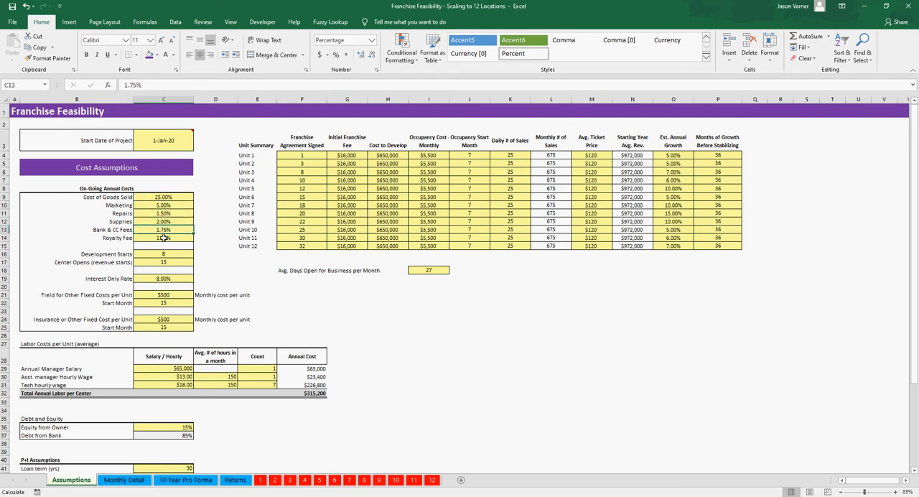
pyautogui.click(163, 238)
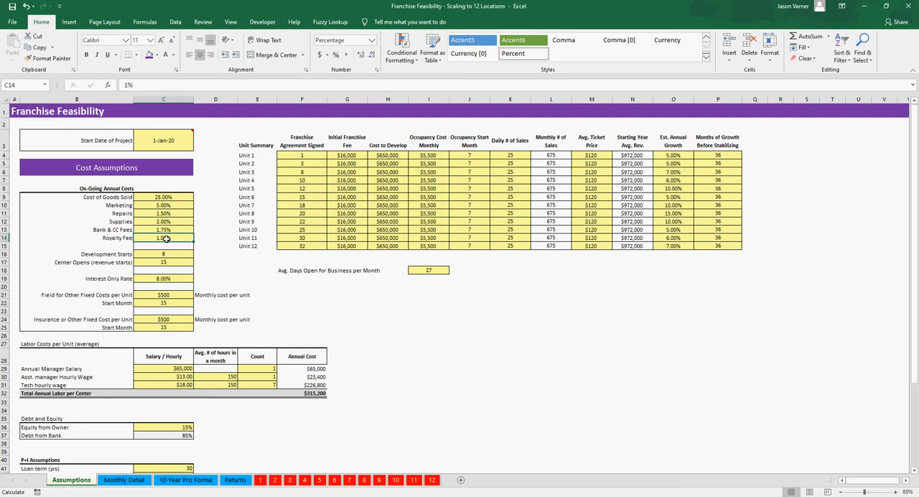
pyautogui.moveTo(165, 238)
pyautogui.mouseDown()
pyautogui.moveTo(116, 238)
pyautogui.moveTo(164, 238)
pyautogui.mouseUp()
pyautogui.moveTo(166, 199); pyautogui.dragTo(167, 237)
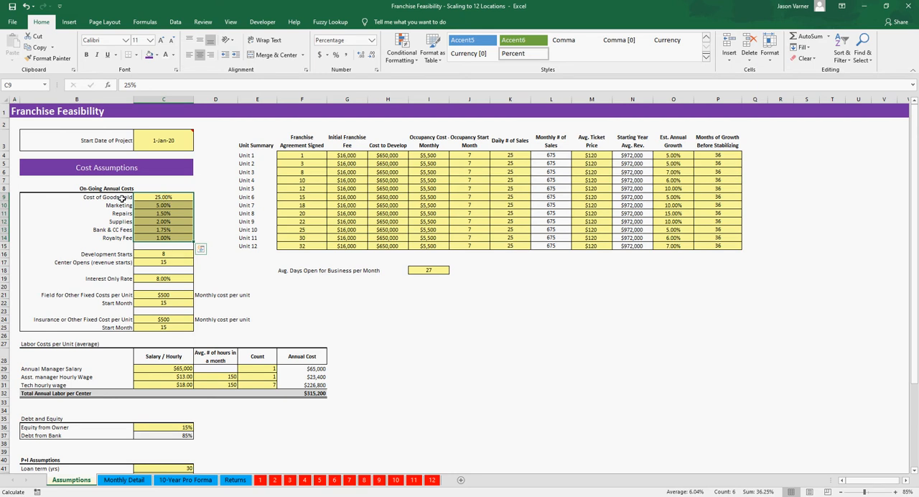
pyautogui.moveTo(122, 198); pyautogui.dragTo(165, 238)
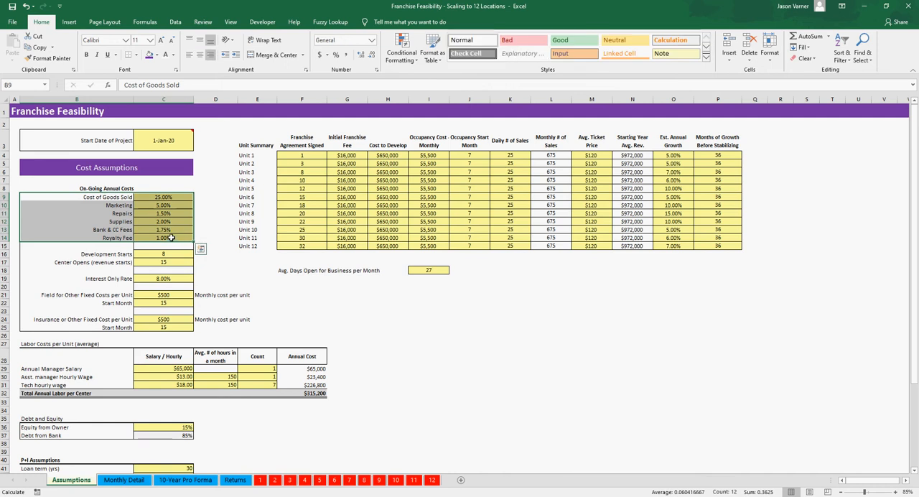
pyautogui.moveTo(158, 196); pyautogui.dragTo(155, 238)
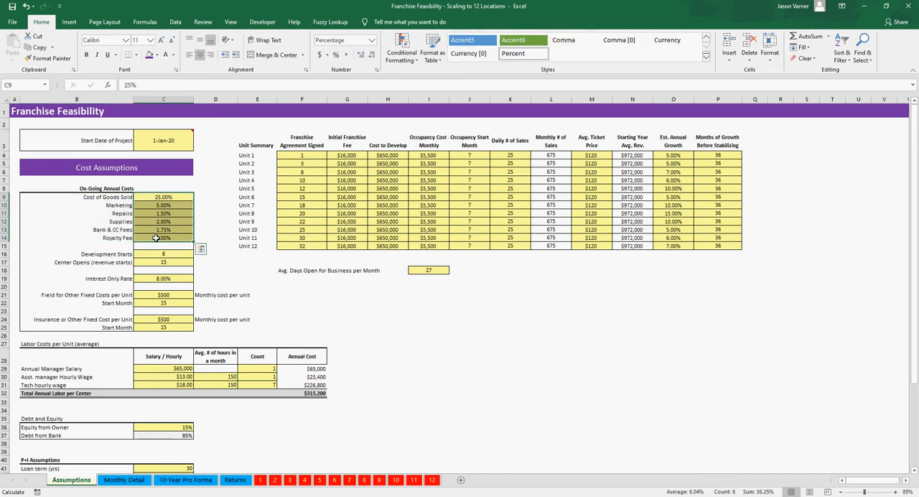
pyautogui.moveTo(163, 198); pyautogui.dragTo(109, 238)
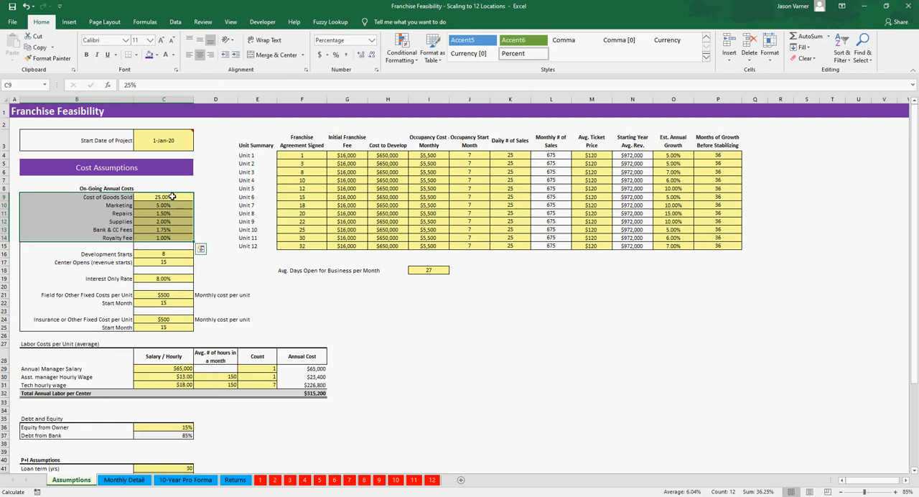
pyautogui.click(170, 206)
pyautogui.click(168, 214)
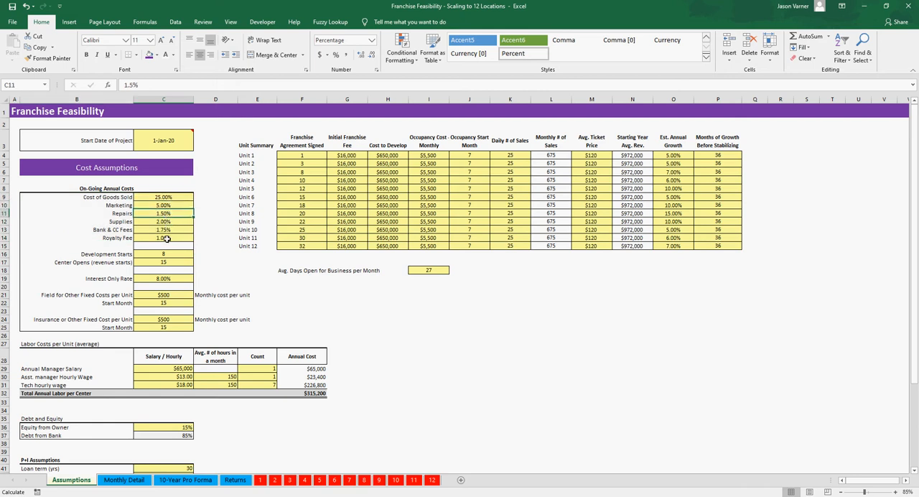
pyautogui.click(166, 238)
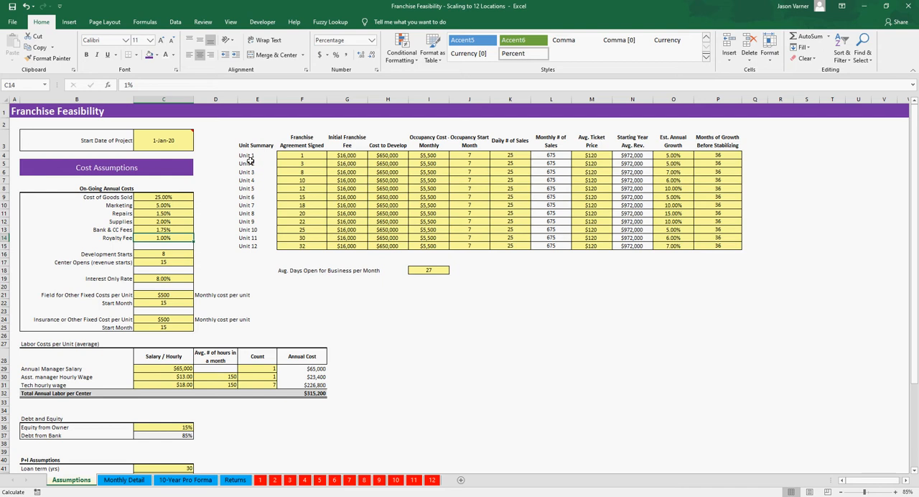
# Step: Examine the Franchise Agreement Signed months for Units 1 through 12, comparing Unit 1 with Unit 2
pyautogui.click(302, 158)
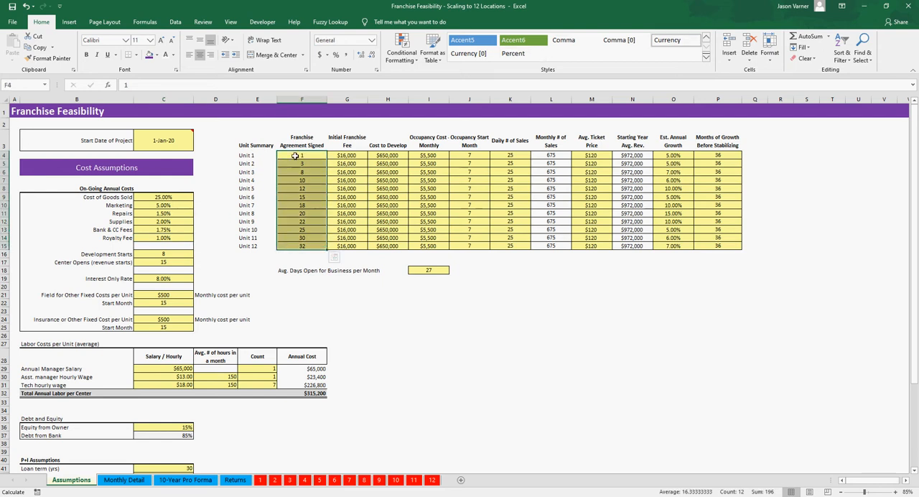
pyautogui.click(298, 154)
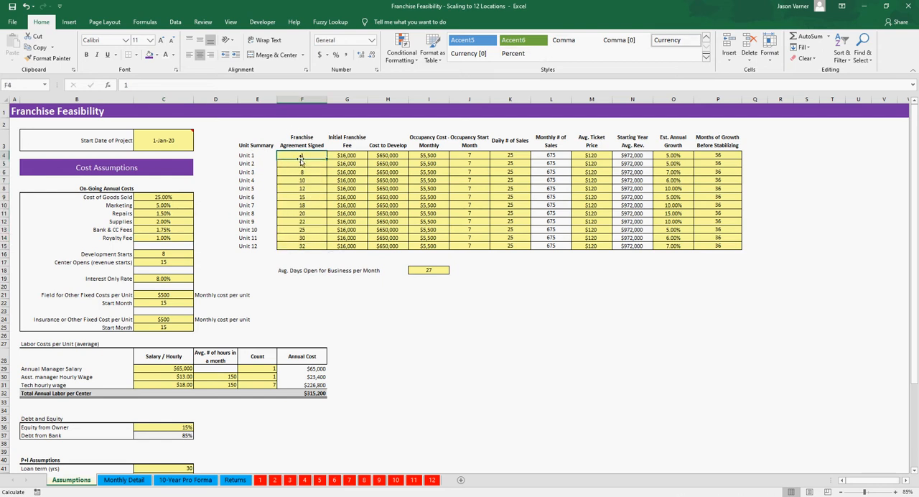
pyautogui.click(302, 164)
pyautogui.click(302, 173)
pyautogui.click(300, 181)
pyautogui.click(300, 190)
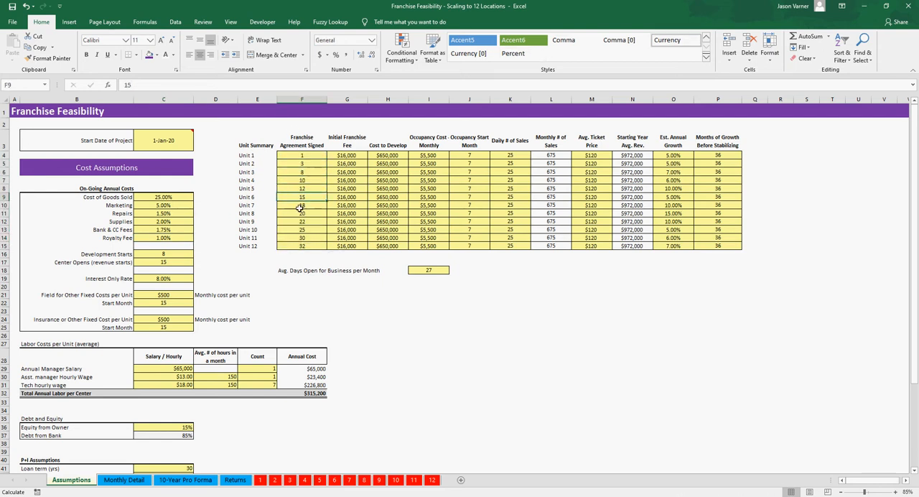
pyautogui.click(300, 214)
pyautogui.click(300, 229)
pyautogui.click(255, 156)
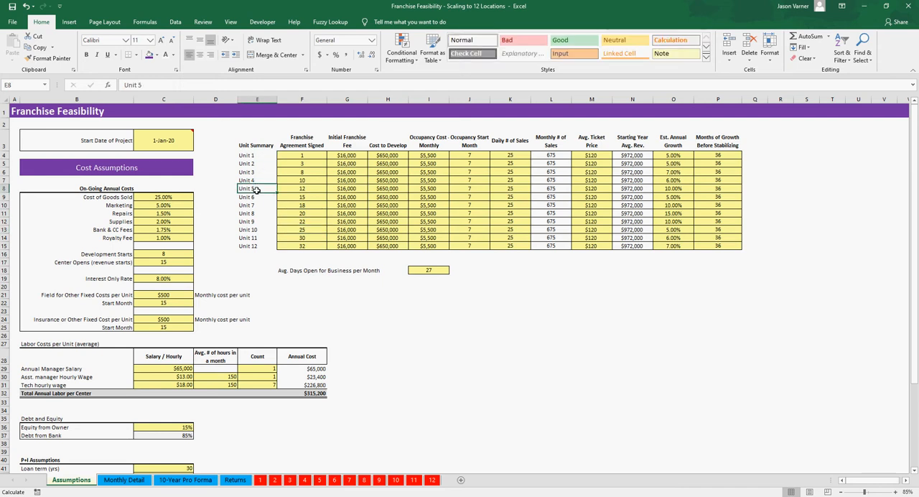
pyautogui.click(314, 155)
pyautogui.click(258, 172)
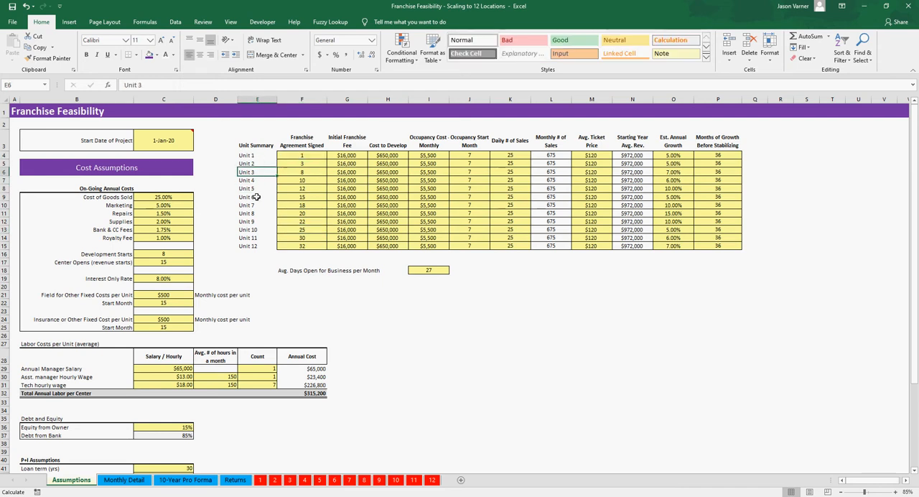
pyautogui.click(270, 196)
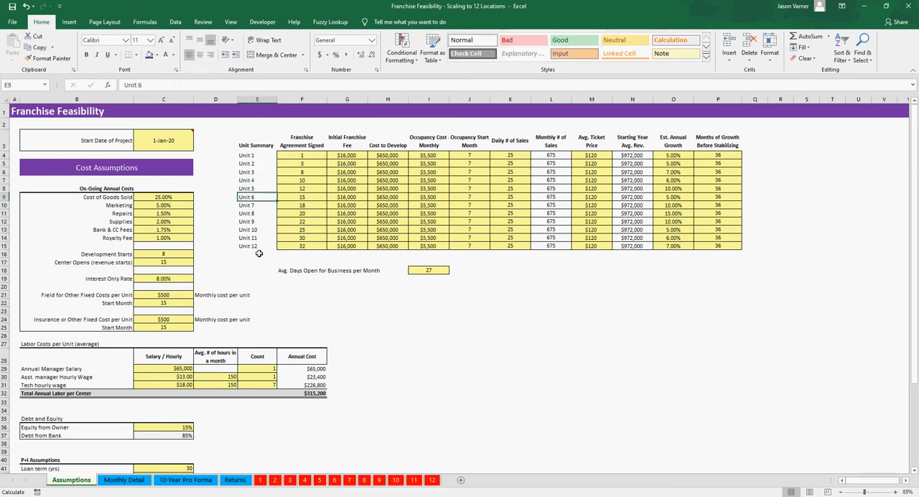
pyautogui.click(306, 172)
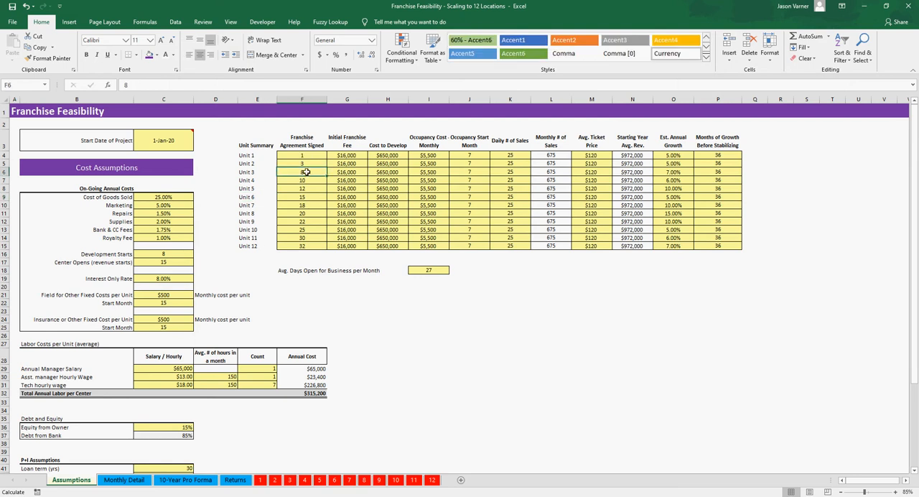
pyautogui.click(301, 197)
pyautogui.click(301, 213)
pyautogui.click(304, 230)
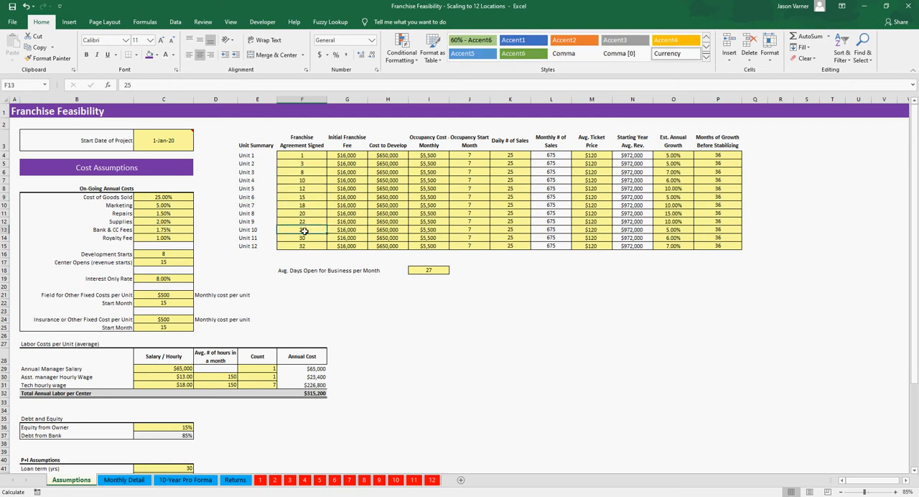
pyautogui.click(255, 247)
pyautogui.moveTo(255, 246); pyautogui.dragTo(256, 156)
pyautogui.click(302, 178)
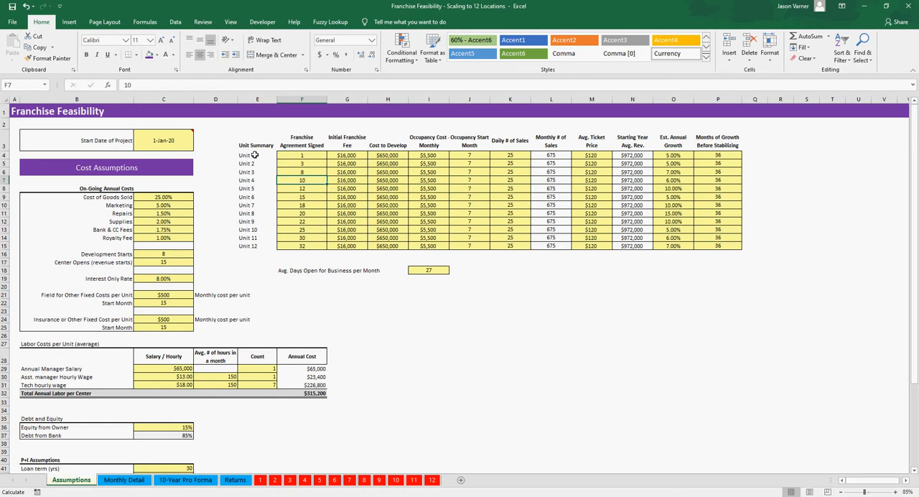
pyautogui.click(308, 155)
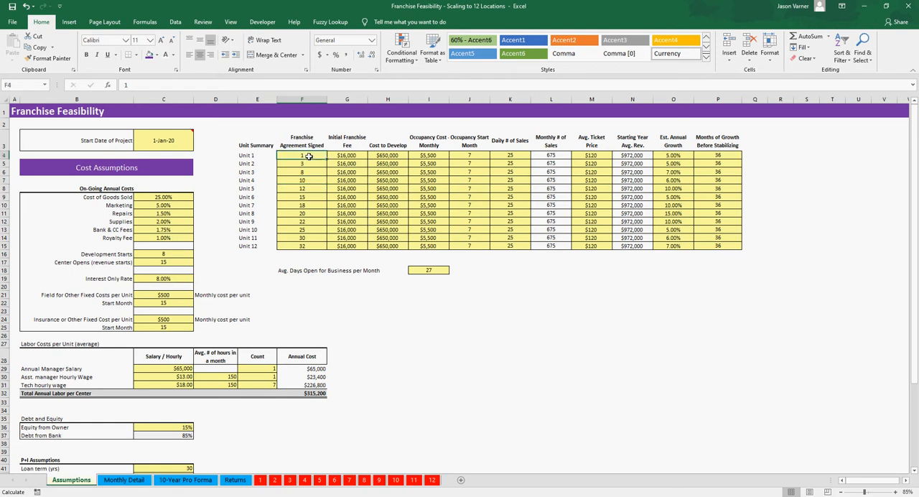
pyautogui.click(308, 164)
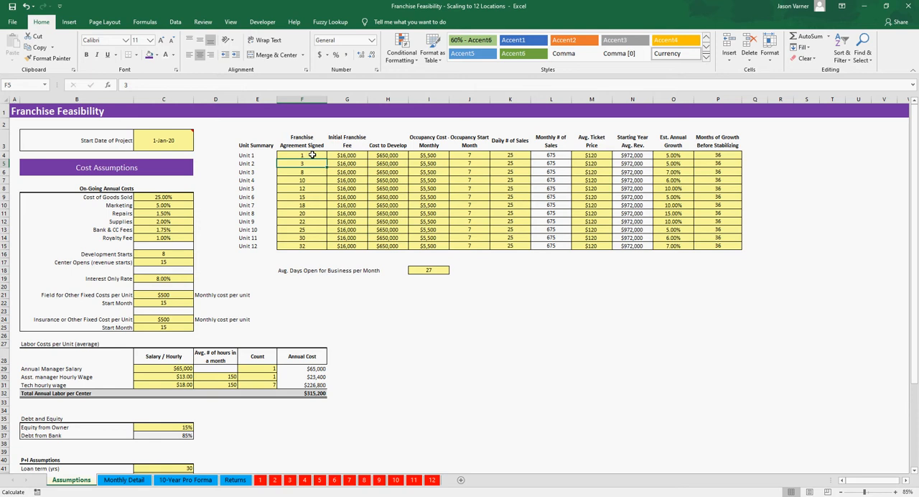
pyautogui.click(312, 156)
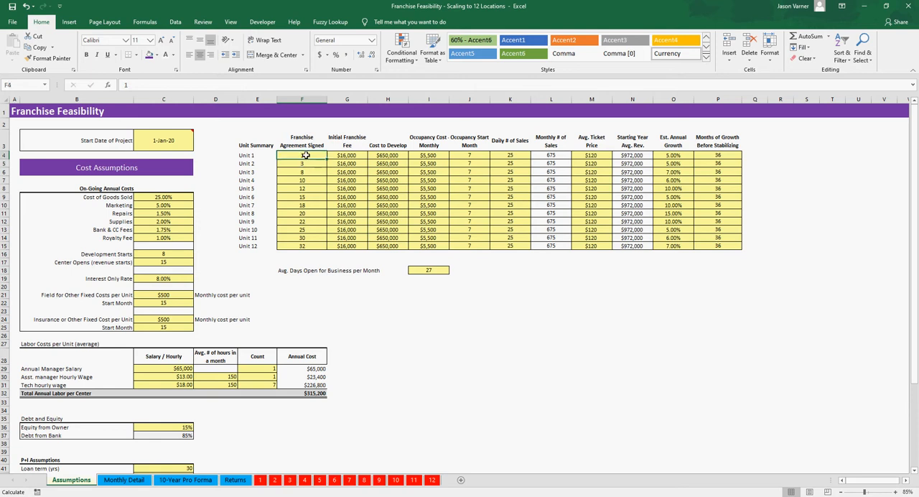
pyautogui.click(306, 164)
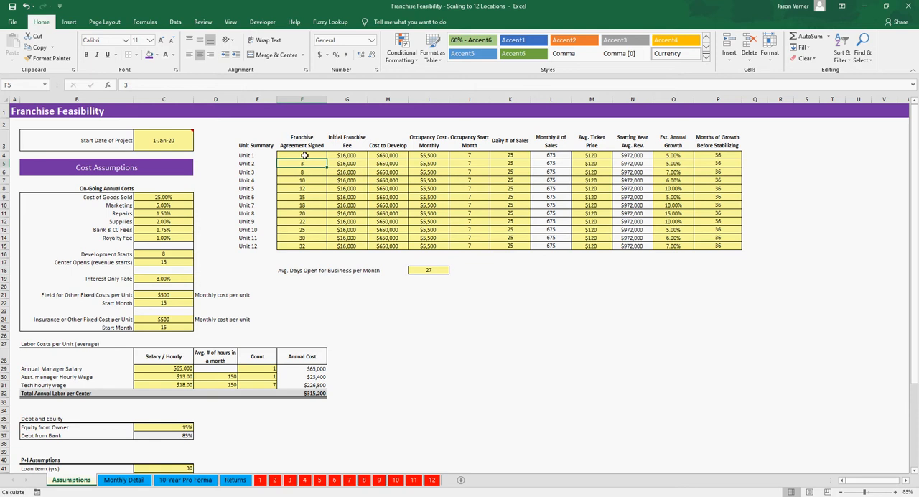
# Step: Compare the Franchise Agreement Signed months of Units 1, 2 and 3 in the unit summary
pyautogui.click(303, 155)
pyautogui.click(306, 164)
pyautogui.click(306, 172)
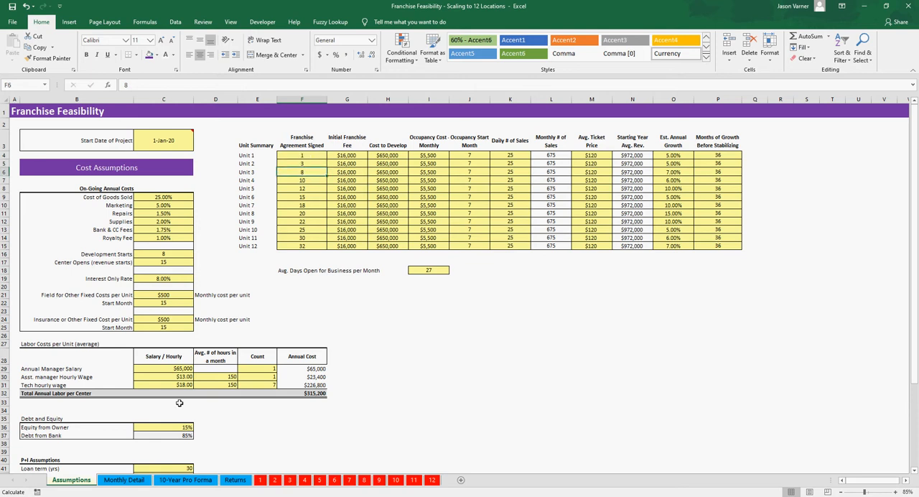
pyautogui.click(304, 155)
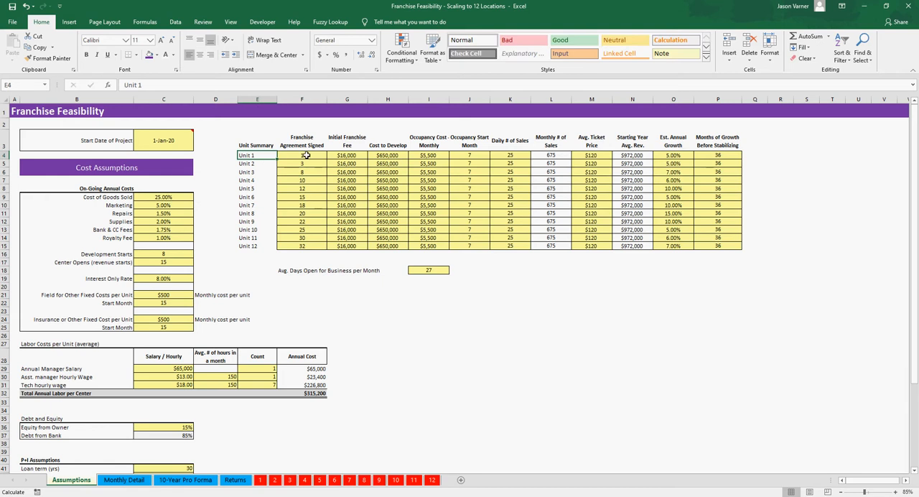
# Step: Examine how Unit 1's first months line up with the year and month headers in the Monthly Detail opening schedule
pyautogui.click(123, 479)
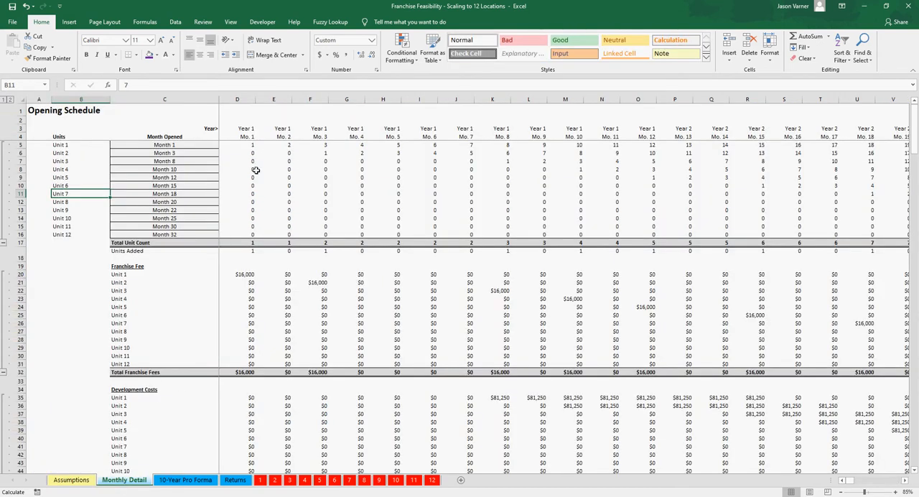
pyautogui.click(250, 144)
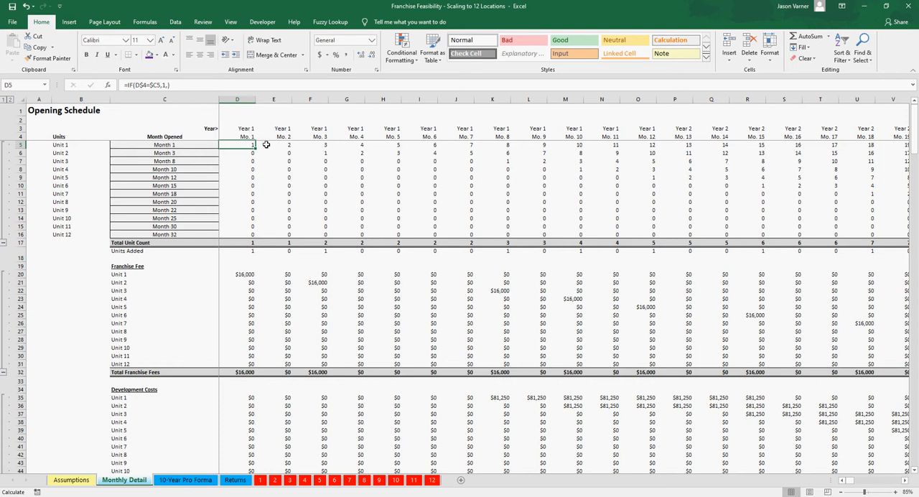
pyautogui.click(279, 146)
pyautogui.press('Up')
pyautogui.press('Up')
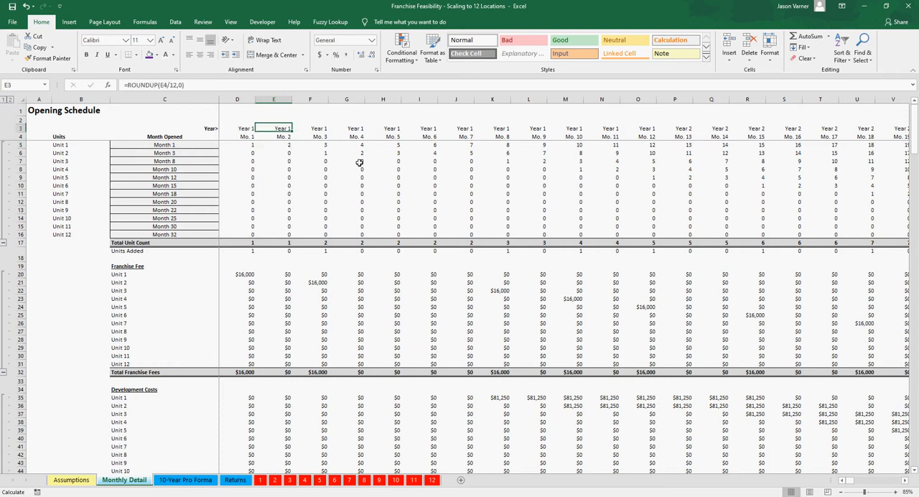
pyautogui.press('Down')
pyautogui.press('Down')
pyautogui.press('Left')
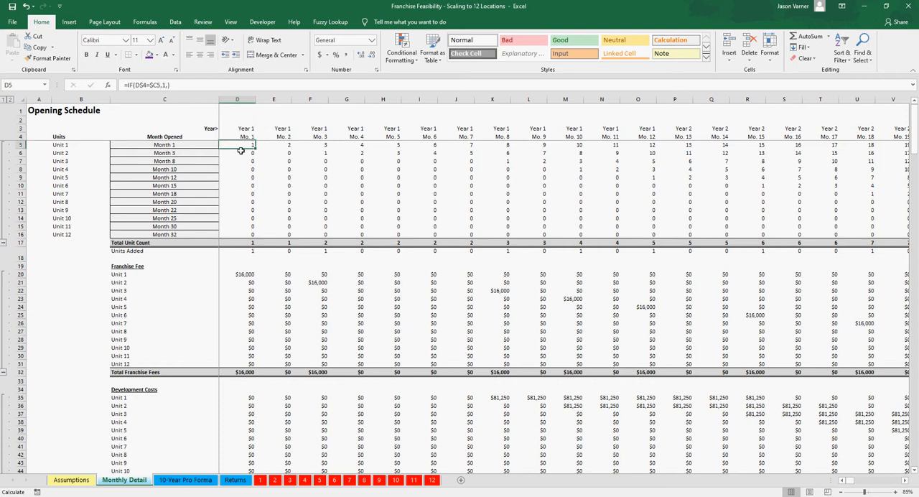
# Step: Examine the running month count formulas in the opening schedule, comparing Unit 1's first months with Unit 2's start
pyautogui.click(276, 194)
pyautogui.click(316, 222)
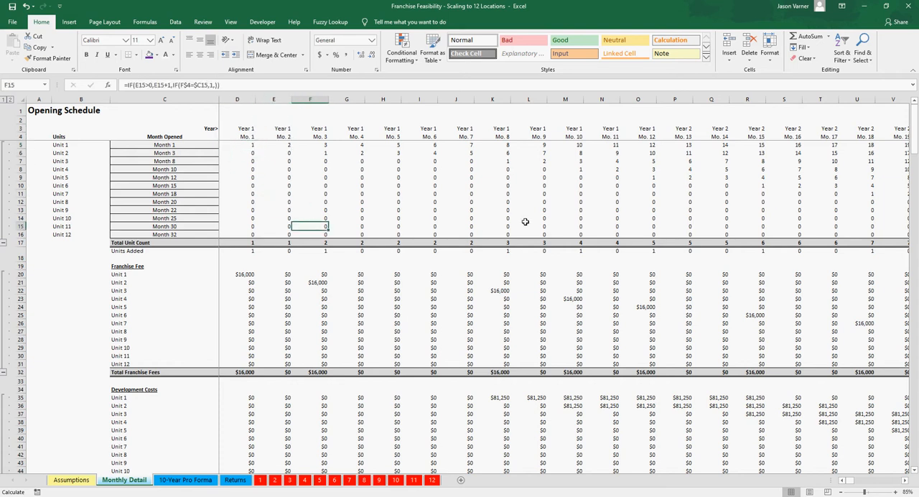
pyautogui.click(246, 144)
pyautogui.moveTo(246, 144); pyautogui.dragTo(419, 145)
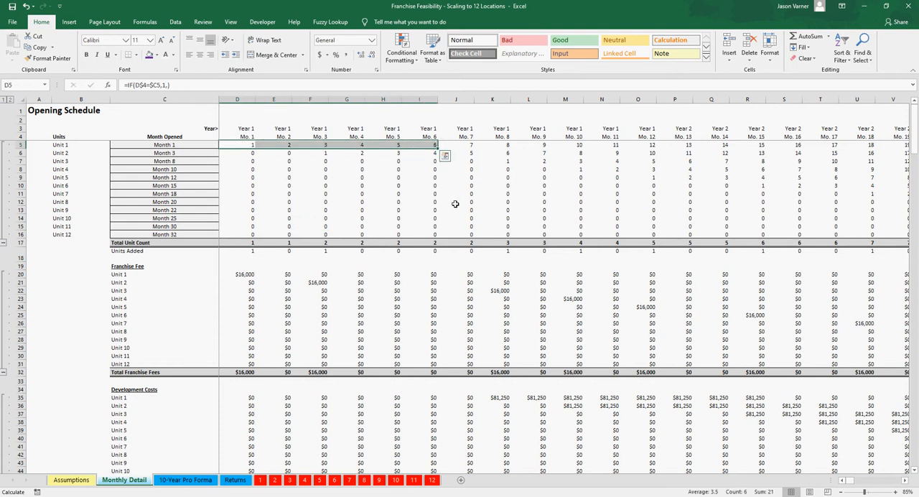
pyautogui.click(240, 144)
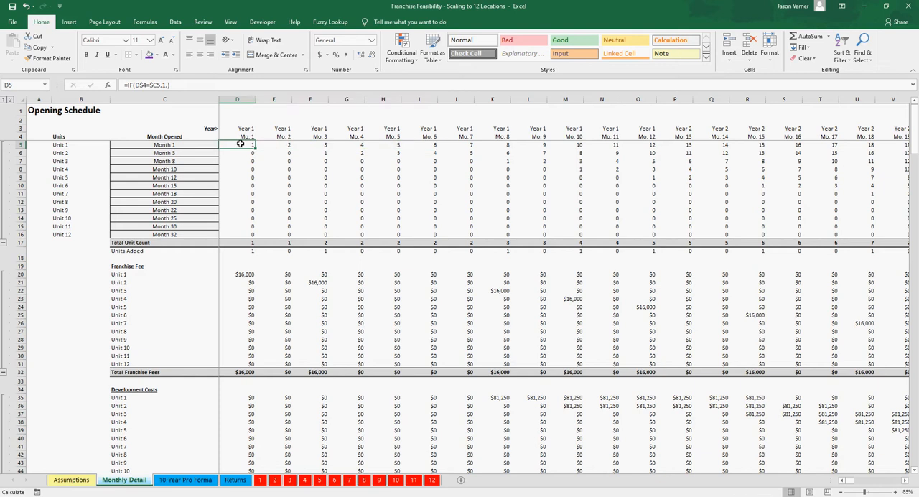
pyautogui.click(321, 153)
pyautogui.click(347, 153)
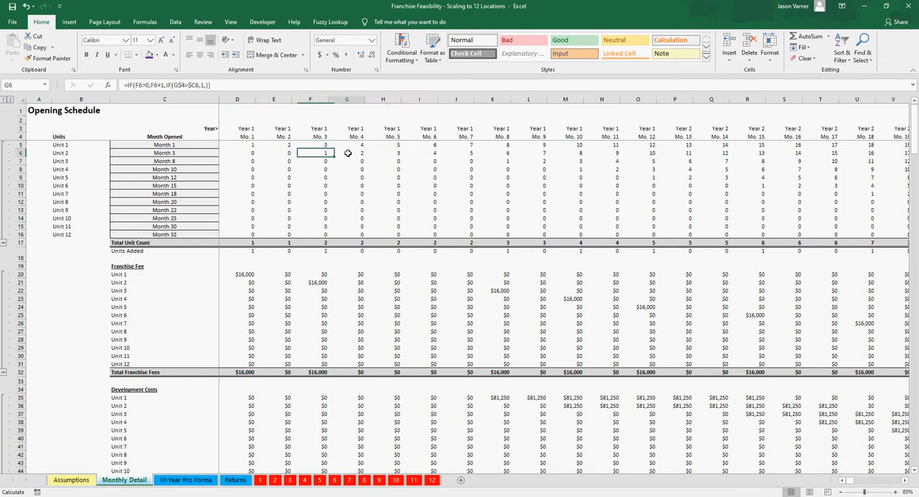
pyautogui.click(243, 146)
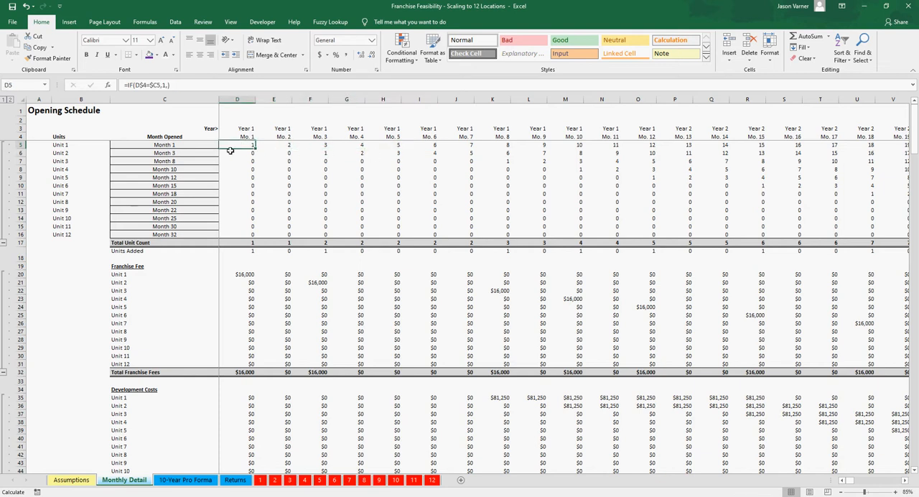
pyautogui.click(279, 146)
pyautogui.click(320, 143)
pyautogui.click(349, 146)
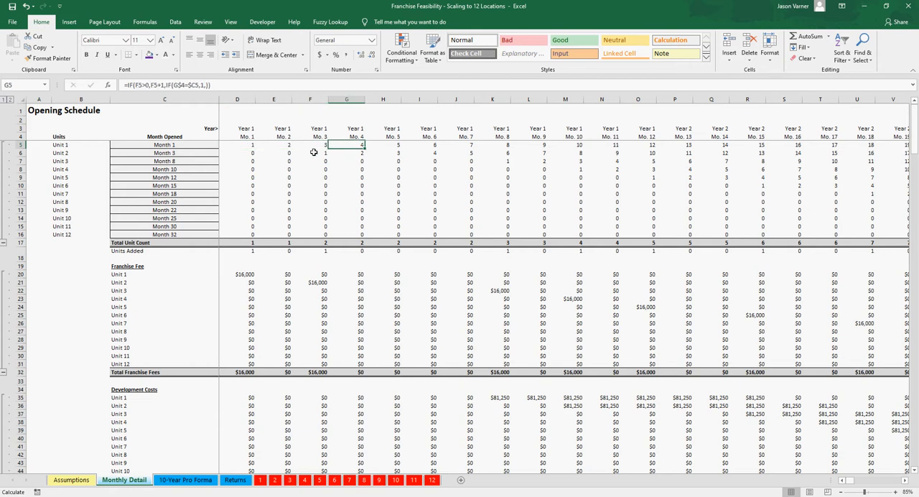
# Step: Trace Unit 2's month count from Month 3 and locate Unit 3's first month under Month 8
pyautogui.click(314, 151)
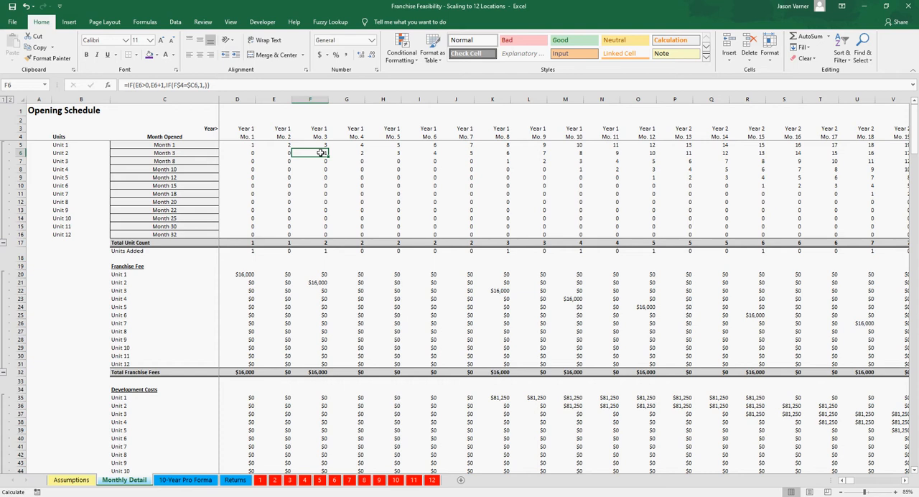
pyautogui.press('Up')
pyautogui.press('Up')
pyautogui.press('Up')
pyautogui.press('Down')
pyautogui.press('Down')
pyautogui.press('Down')
pyautogui.press('Right')
pyautogui.press('Right')
pyautogui.press('Right')
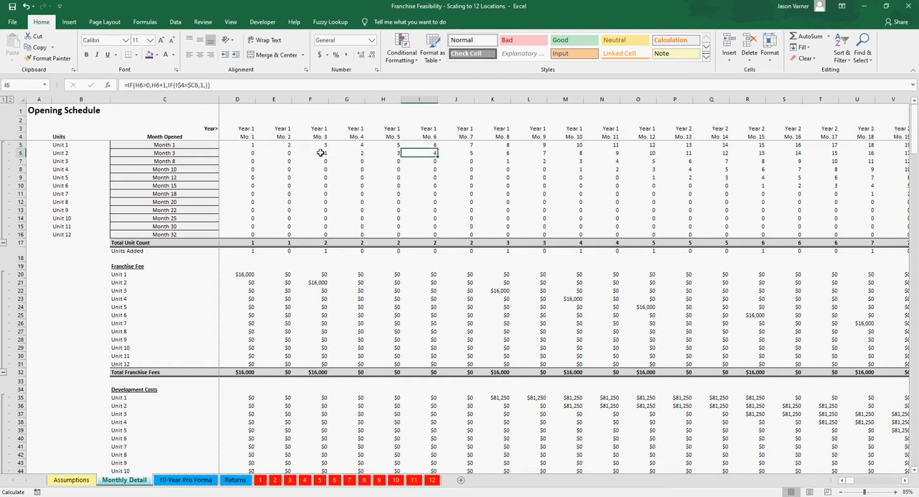
pyautogui.press('Right')
pyautogui.press('Right')
pyautogui.press('Down')
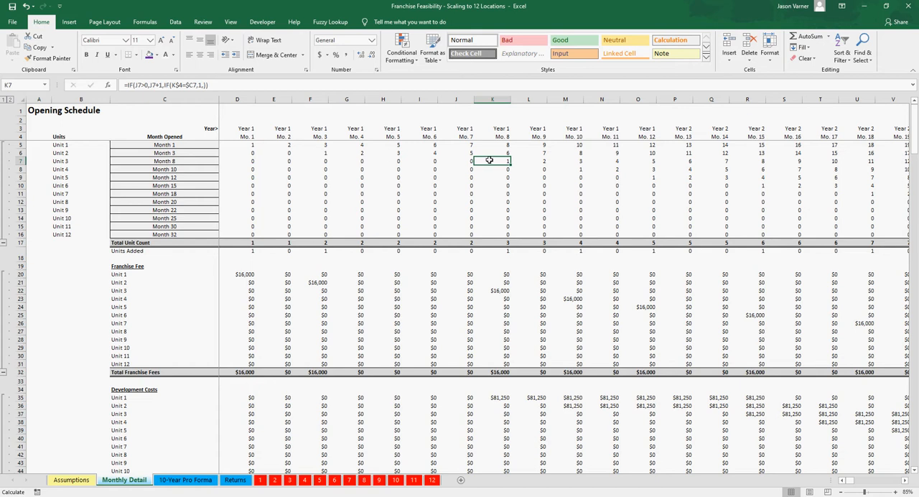
# Step: Follow Unit 3's month count through the end of the Year 10 timeline and return to Month 1
pyautogui.press('Right')
pyautogui.press('Right')
pyautogui.press('Right')
pyautogui.press('Right')
pyautogui.press('Right')
pyautogui.press('Right')
pyautogui.press('Right')
pyautogui.press('Right')
pyautogui.press('Right')
pyautogui.press('Right')
pyautogui.press('Right')
pyautogui.press('Right')
pyautogui.press('Right')
pyautogui.press('Right')
pyautogui.press('Right')
pyautogui.press('Right')
pyautogui.press('Right')
pyautogui.press('Right')
pyautogui.press('Right')
pyautogui.press('Right')
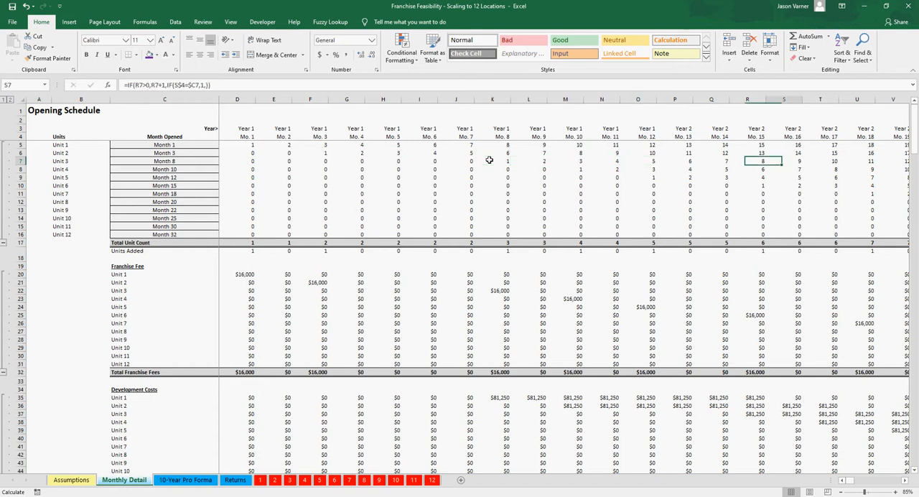
pyautogui.press('Right')
pyautogui.press('Right')
pyautogui.press('Right')
pyautogui.press('Right')
pyautogui.press('Right')
pyautogui.press('Right')
pyautogui.press('Right')
pyautogui.press('Right')
pyautogui.press('Right')
pyautogui.press('Right')
pyautogui.press('Right')
pyautogui.press('Right')
pyautogui.press('Right')
pyautogui.press('Right')
pyautogui.press('Right')
pyautogui.press('Right')
pyautogui.press('Right')
pyautogui.press('Right')
pyautogui.press('Right')
pyautogui.press('Right')
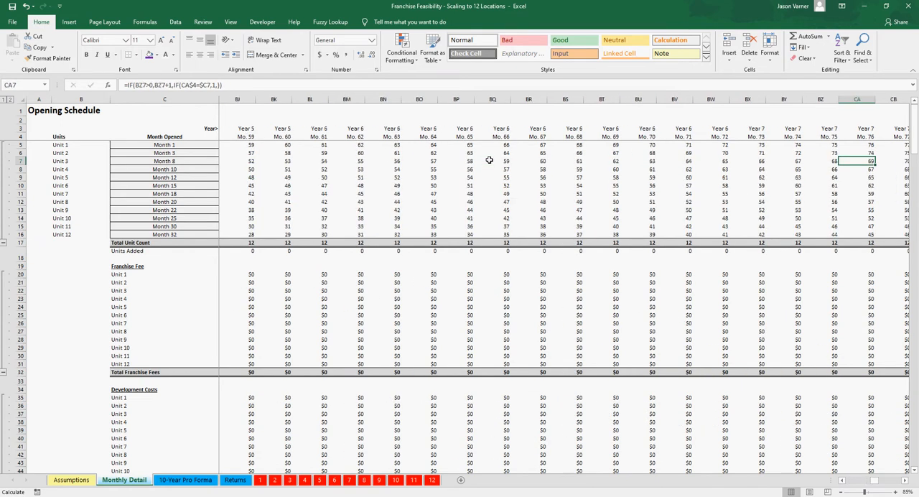
pyautogui.press('Right')
pyautogui.press('Right')
pyautogui.press('Right')
pyautogui.press('Right')
pyautogui.press('Right')
pyautogui.press('Right')
pyautogui.press('Right')
pyautogui.press('Right')
pyautogui.press('Right')
pyautogui.press('Right')
pyautogui.press('Right')
pyautogui.press('Right')
pyautogui.press('Right')
pyautogui.press('Right')
pyautogui.press('Right')
pyautogui.press('Right')
pyautogui.press('Right')
pyautogui.press('Right')
pyautogui.press('Right')
pyautogui.press('Right')
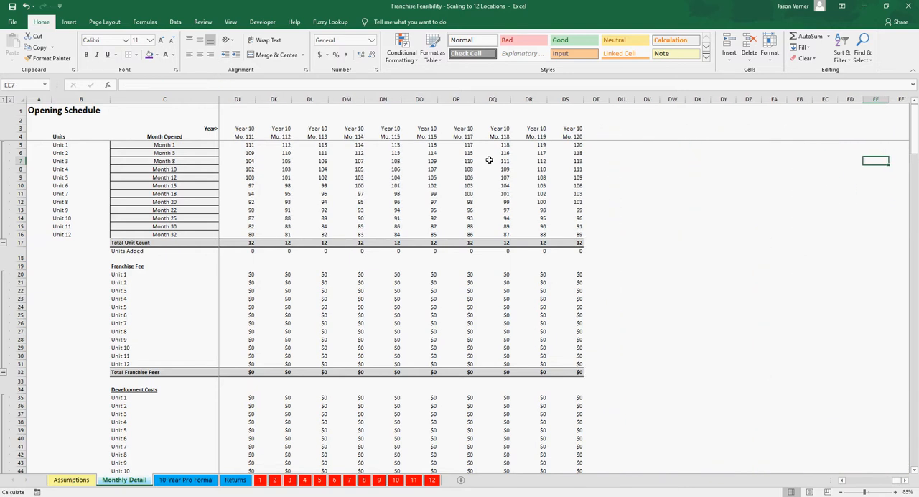
pyautogui.moveTo(899, 483); pyautogui.dragTo(849, 479)
# Step: Review Unit 1's Franchise Agreement Signed month and Initial Franchise Fee on the Assumptions sheet
pyautogui.click(72, 480)
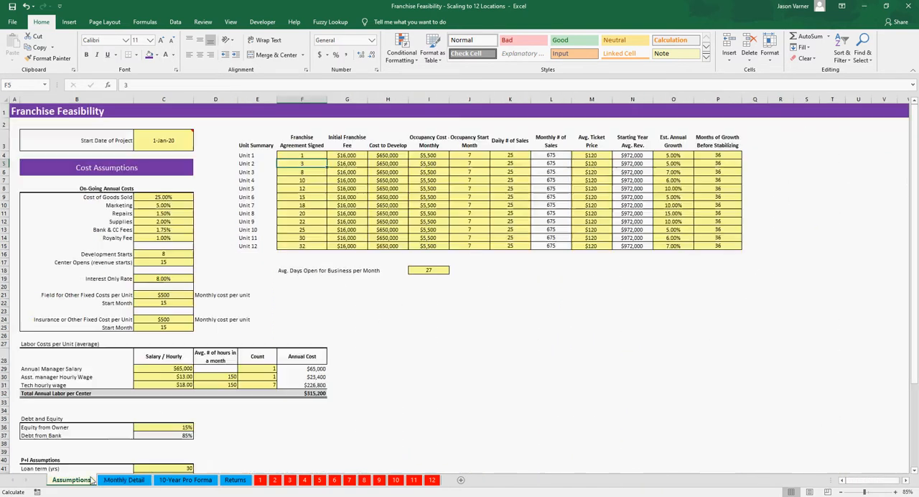
pyautogui.click(312, 171)
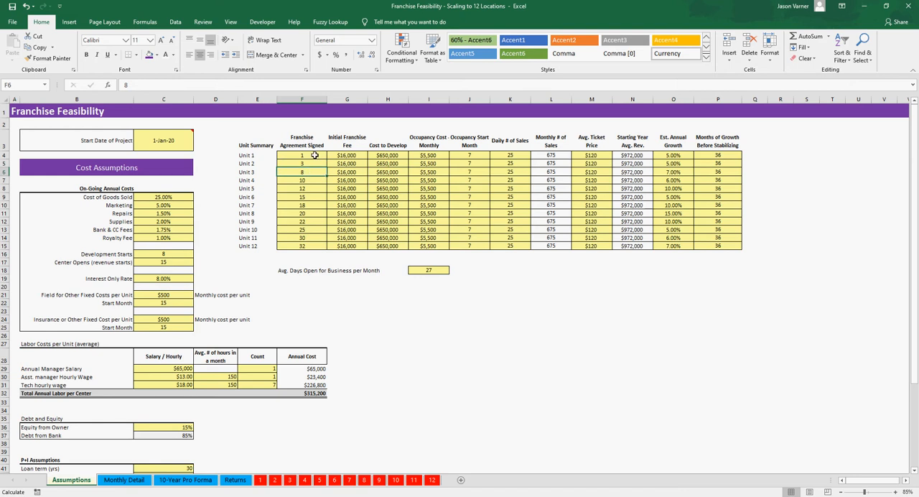
pyautogui.click(314, 155)
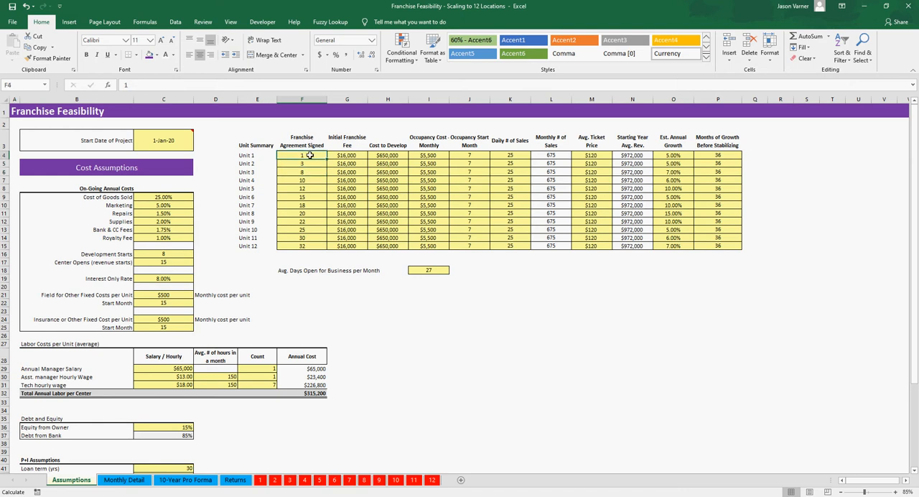
pyautogui.click(349, 156)
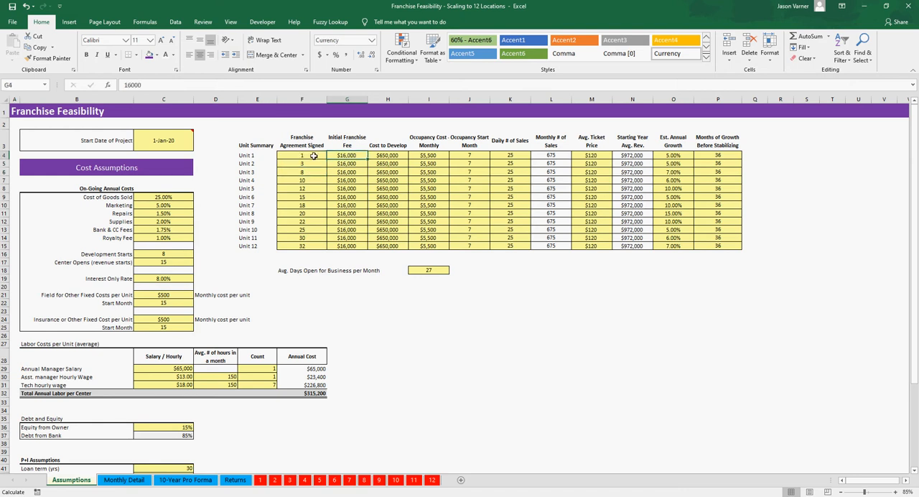
pyautogui.click(314, 155)
pyautogui.click(347, 156)
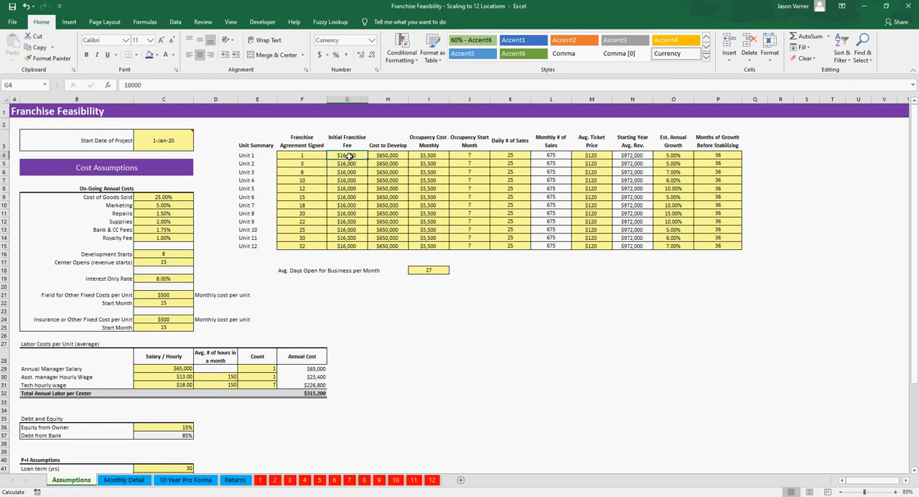
# Step: Examine the Franchise Fee formulas for Units 1, 2 and 3 in the Monthly Detail sheet at their signing months
pyautogui.click(142, 481)
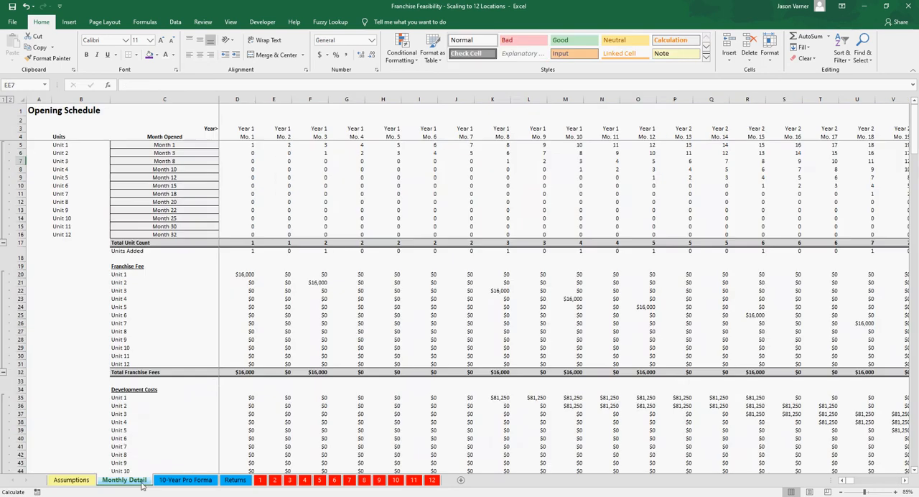
pyautogui.click(244, 275)
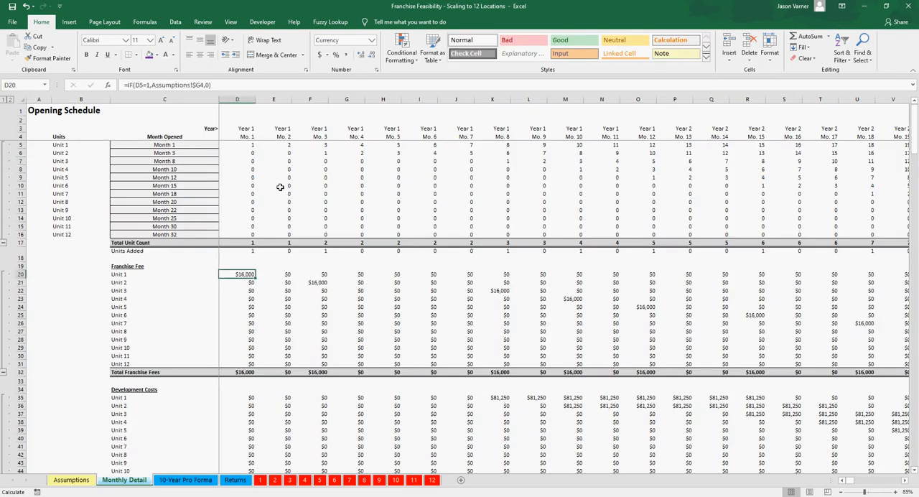
pyautogui.click(316, 283)
pyautogui.click(496, 290)
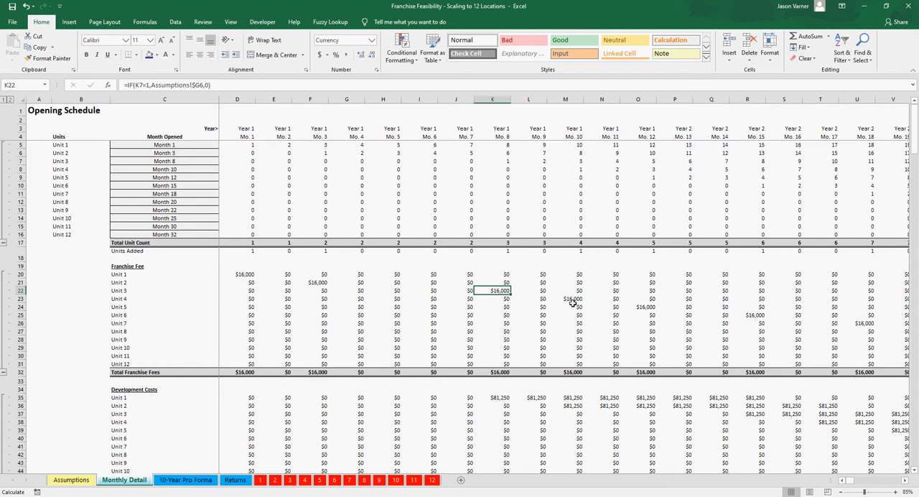
# Step: On the Assumptions sheet, set Unit 2's Franchise Agreement Signed month to 2 and its Initial Franchise Fee to $14,000
pyautogui.click(72, 480)
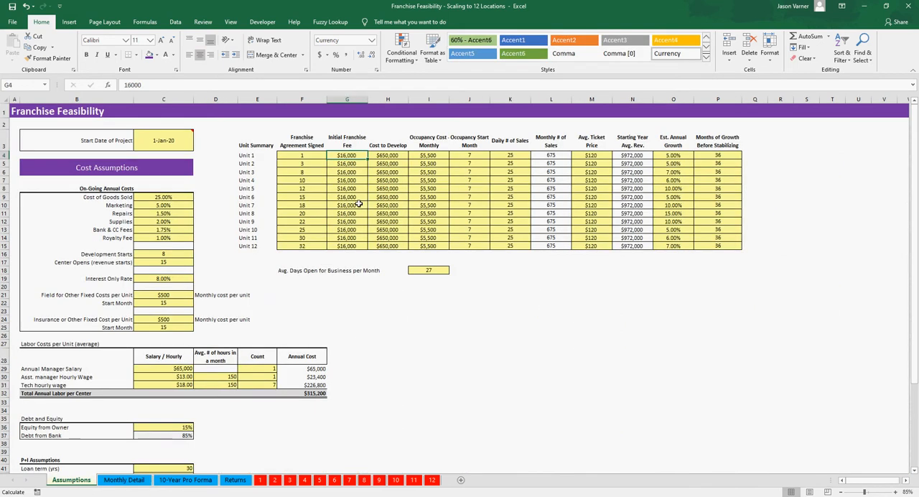
pyautogui.click(310, 163)
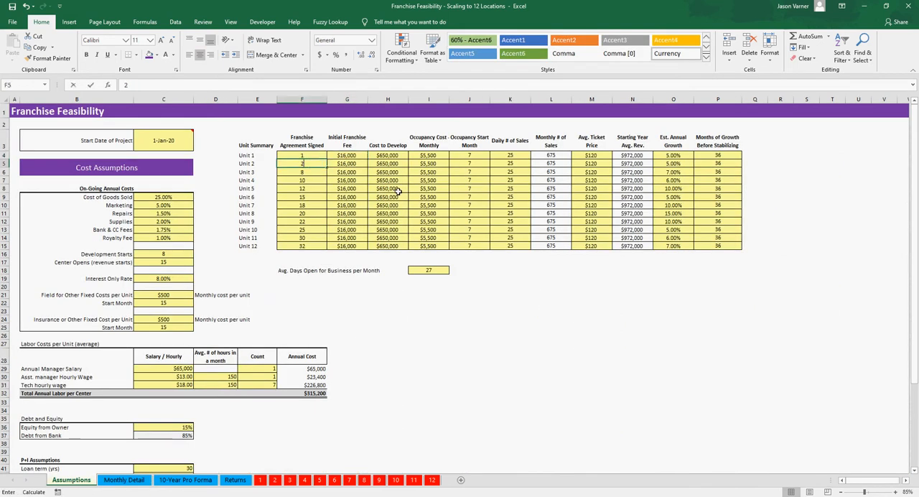
pyautogui.write('2')
pyautogui.press('Tab')
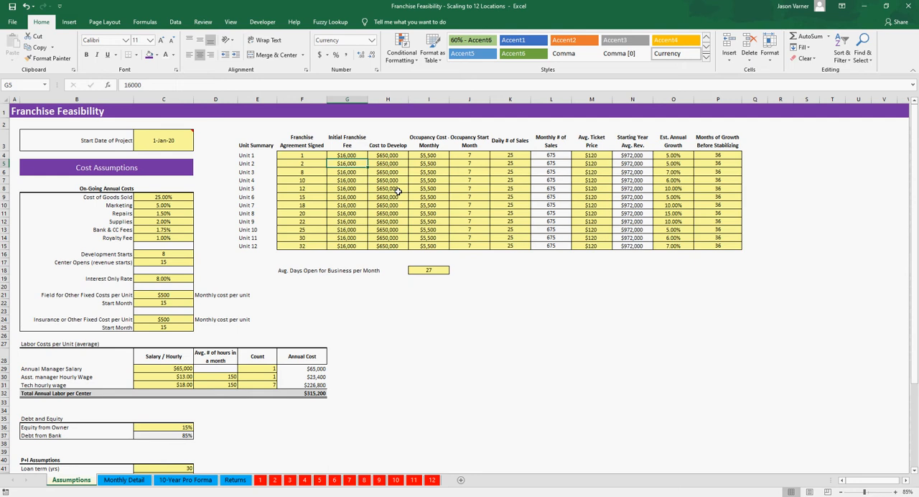
pyautogui.write('14,0')
pyautogui.write('00')
pyautogui.press('Return')
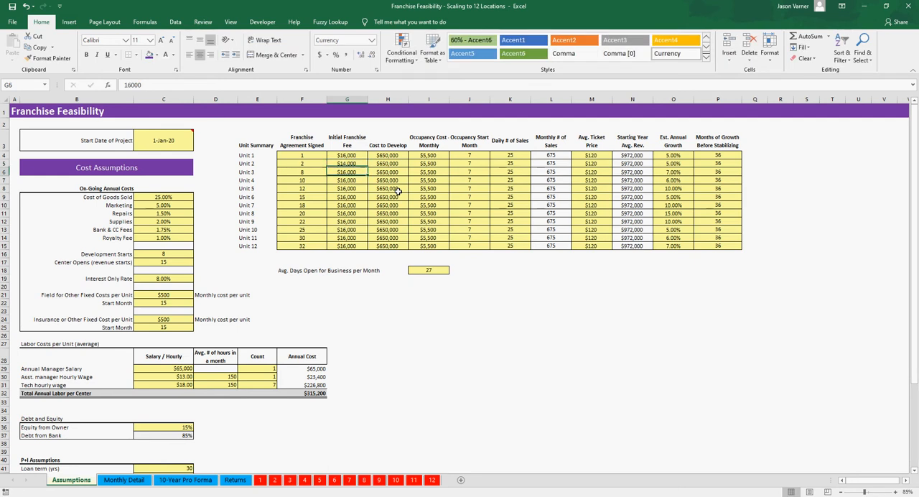
# Step: Check Unit 2's Month 2 franchise fee against Unit 1's Month 1 fee in the Monthly Detail sheet
pyautogui.click(124, 480)
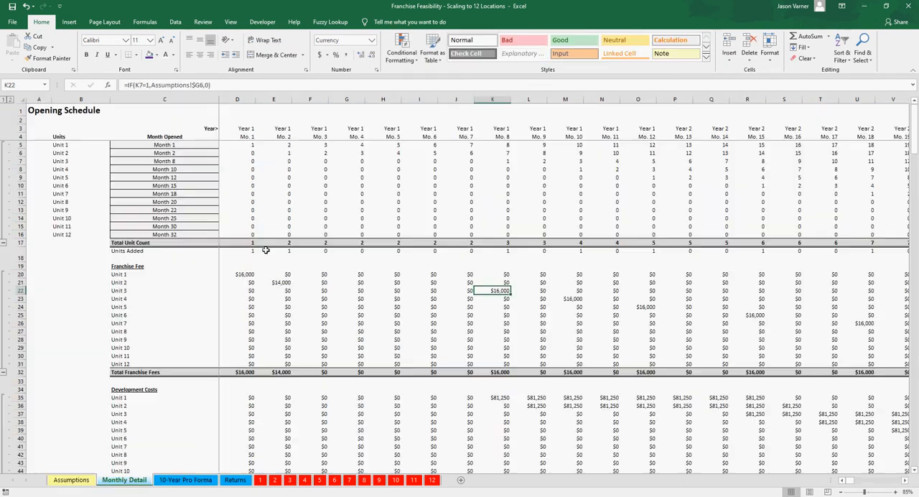
pyautogui.click(280, 284)
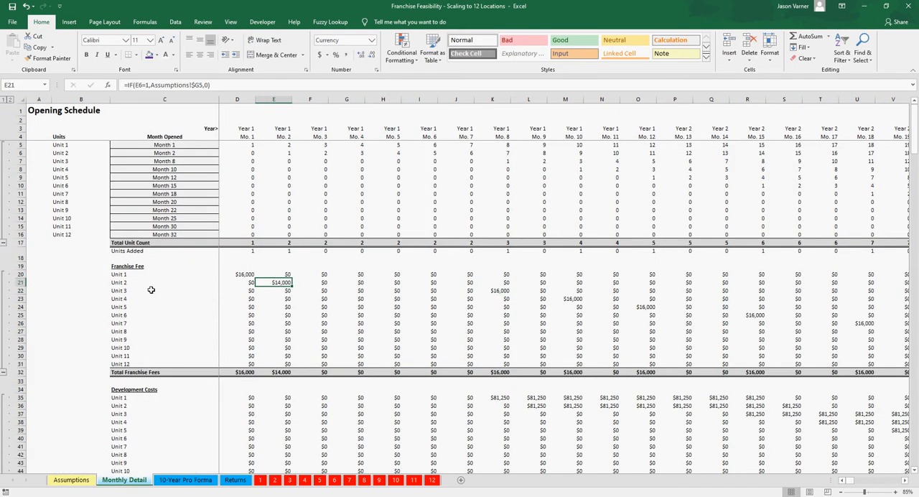
pyautogui.click(248, 275)
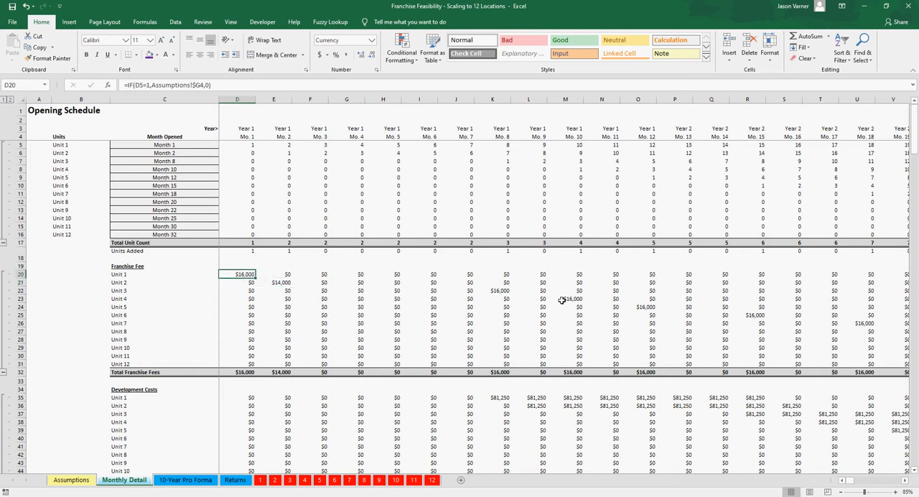
# Step: Review the Franchise Agreement Signed months from Unit 1 down and Unit 4's Initial Franchise Fee on the Assumptions sheet
pyautogui.click(75, 480)
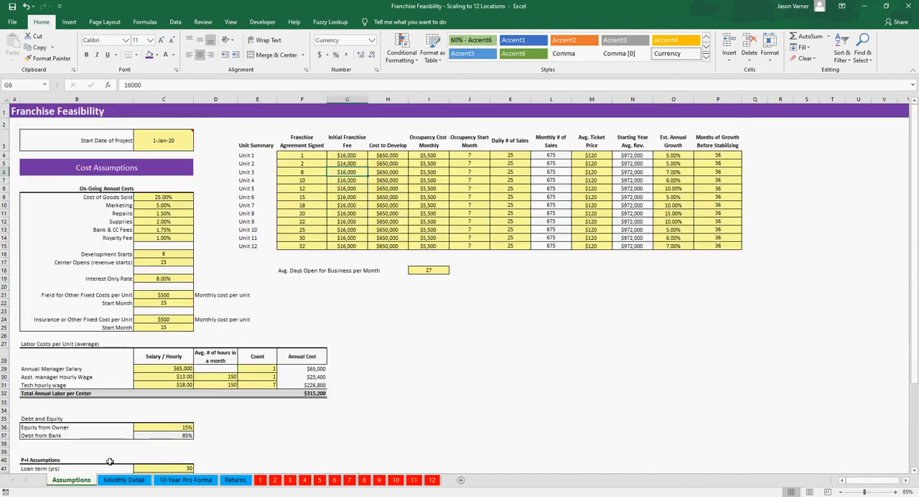
pyautogui.click(316, 155)
pyautogui.moveTo(316, 155); pyautogui.dragTo(312, 221)
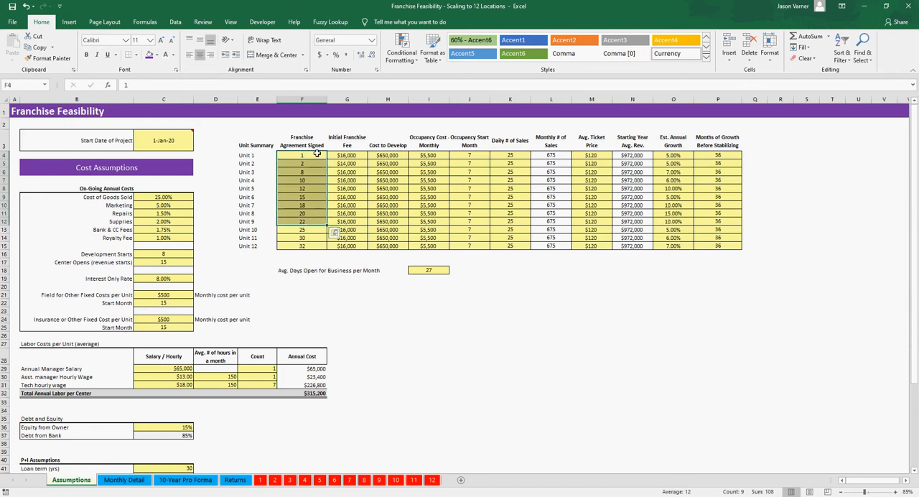
pyautogui.moveTo(316, 155); pyautogui.dragTo(311, 206)
pyautogui.click(358, 179)
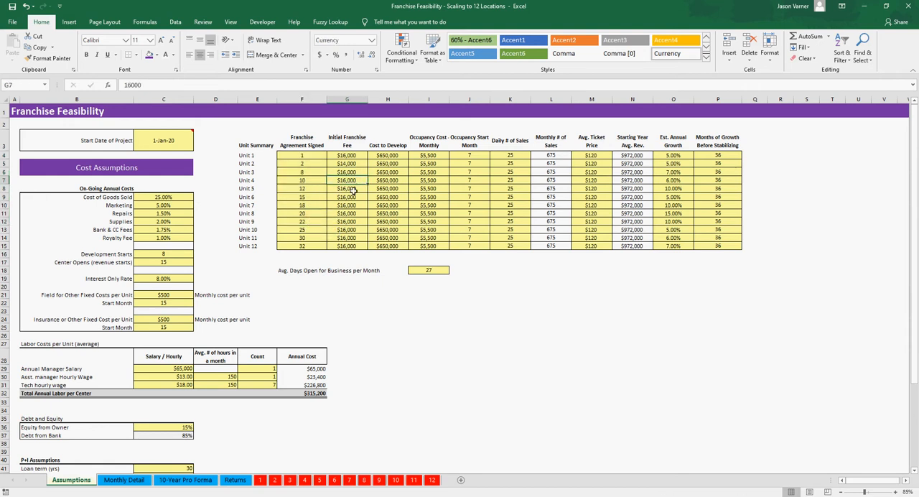
# Step: Review the Initial Franchise Fee values from Unit 1 down to Unit 12 on the Assumptions sheet
pyautogui.click(352, 190)
pyautogui.click(353, 205)
pyautogui.moveTo(349, 155); pyautogui.dragTo(345, 245)
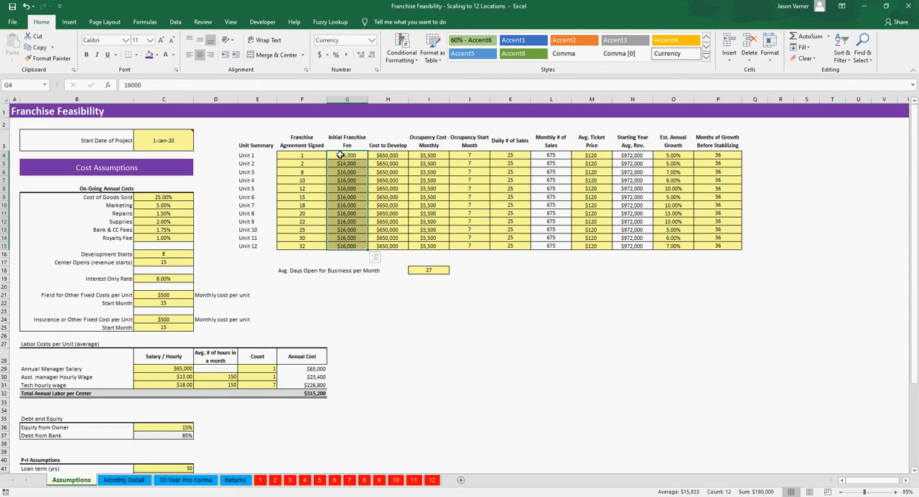
pyautogui.moveTo(341, 155); pyautogui.dragTo(349, 245)
# Step: Apply a top and bottom border to the unit table's header row, from Unit Summary through Months of Growth Before Stabilizing
pyautogui.moveTo(253, 142); pyautogui.dragTo(737, 146)
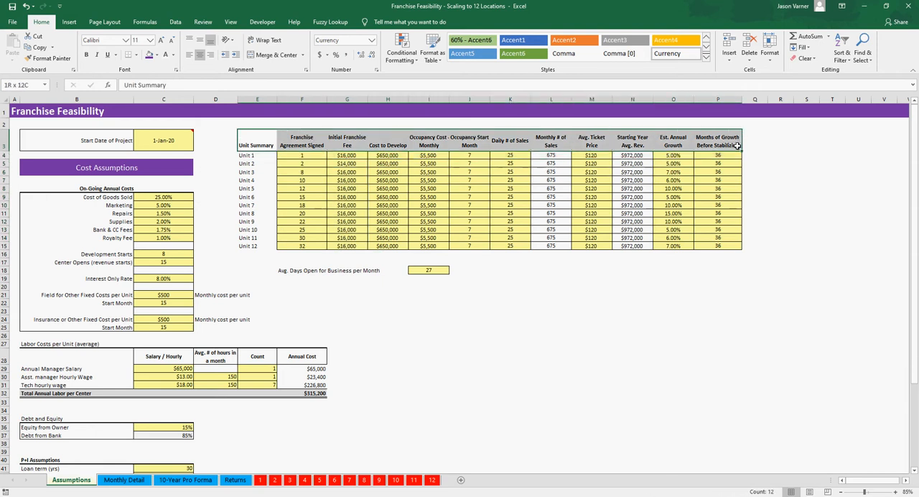
pyautogui.click(134, 57)
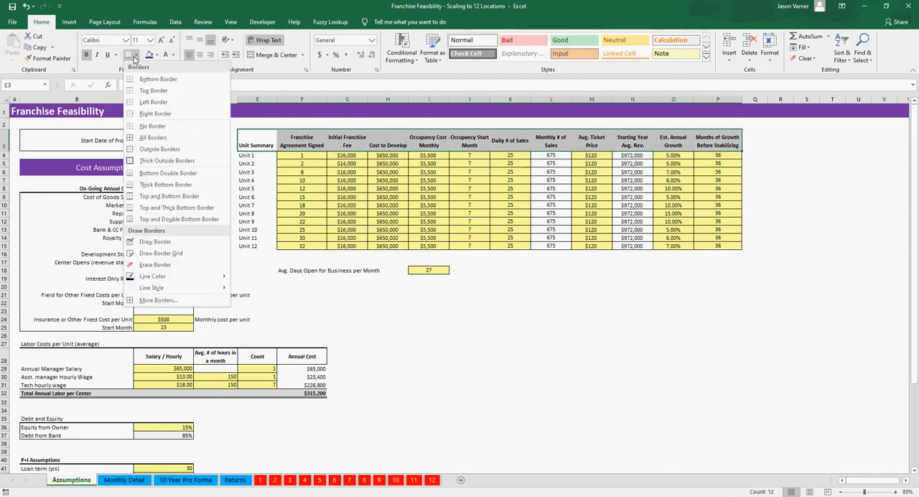
pyautogui.click(166, 196)
pyautogui.click(314, 195)
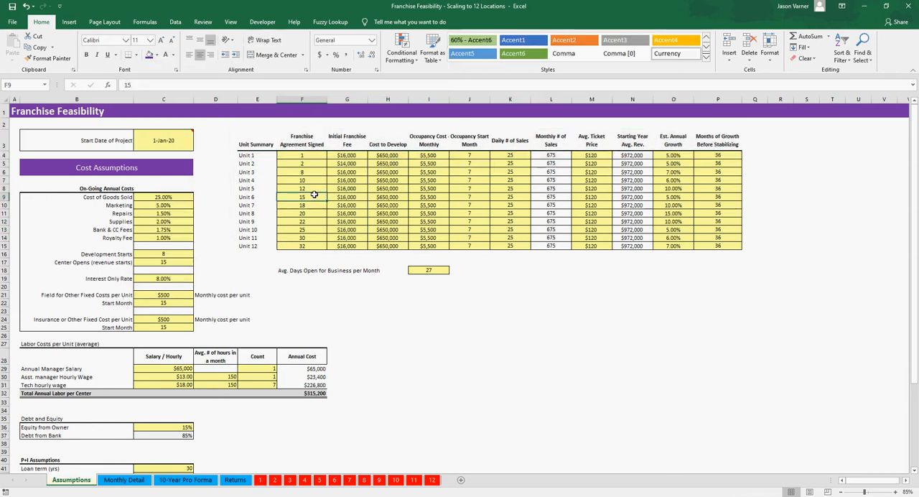
# Step: Review Unit 1's and Unit 2's Cost to Develop alongside the Development Starts month and their Franchise Agreement Signed months
pyautogui.click(348, 156)
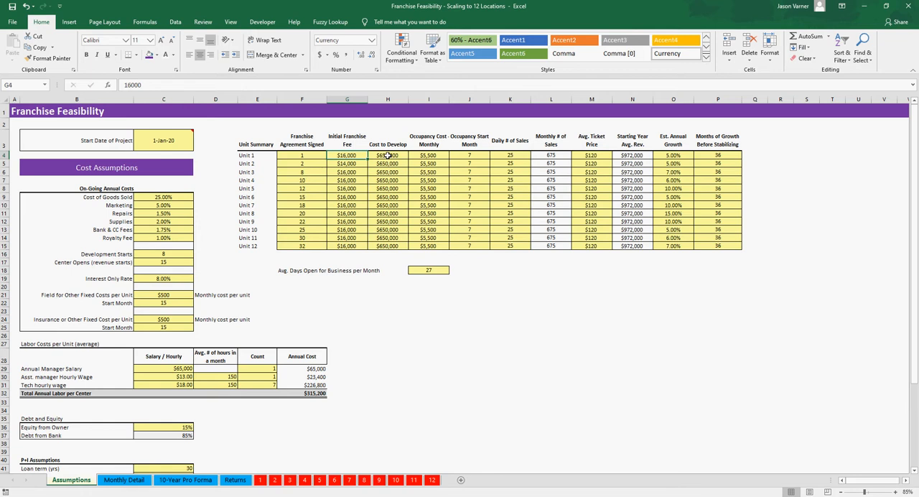
pyautogui.click(389, 155)
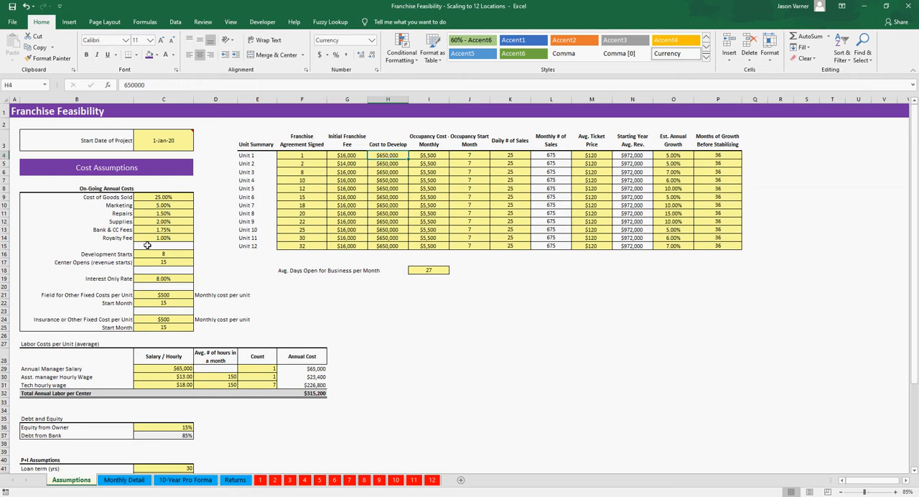
pyautogui.moveTo(158, 255); pyautogui.dragTo(128, 253)
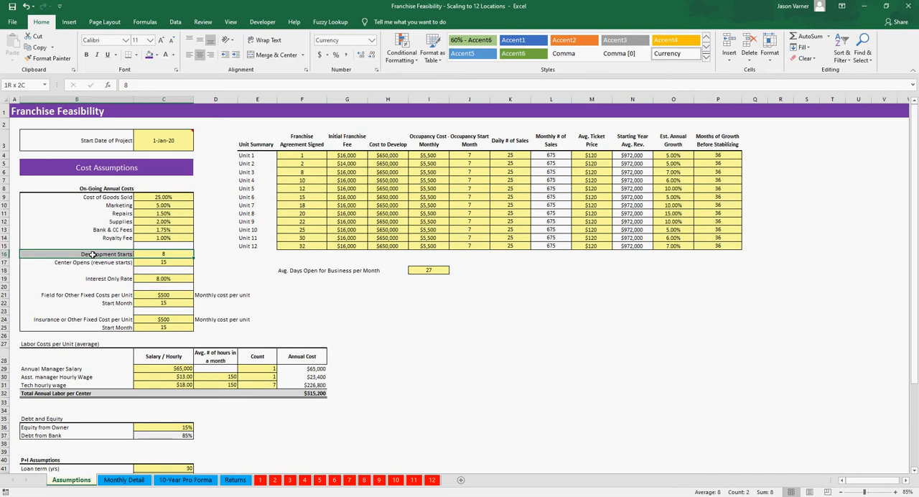
pyautogui.click(157, 254)
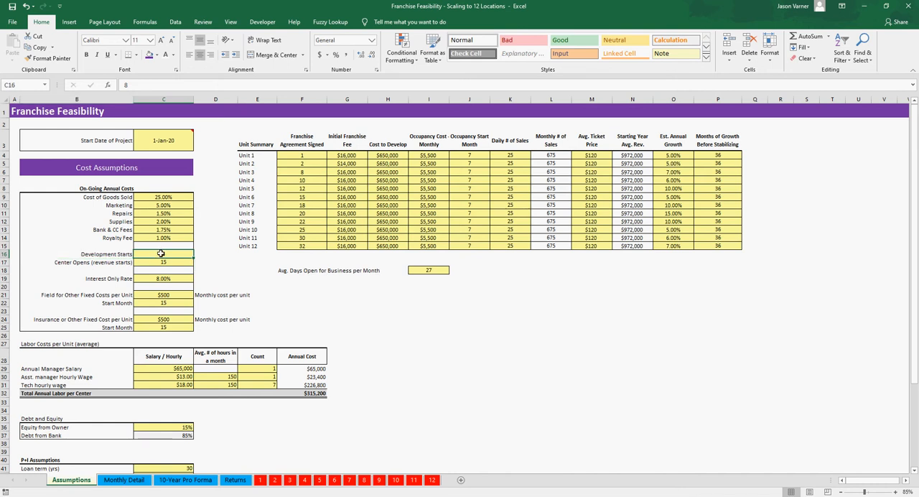
pyautogui.moveTo(305, 157); pyautogui.dragTo(306, 173)
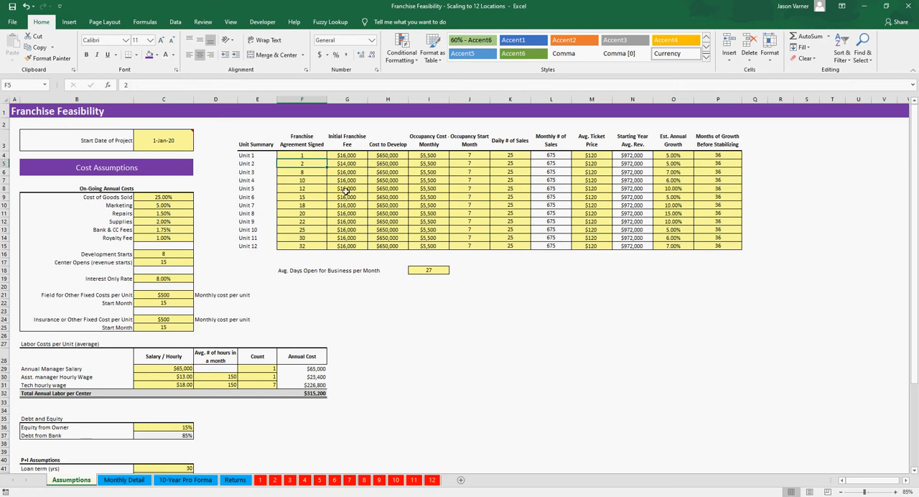
pyautogui.click(388, 164)
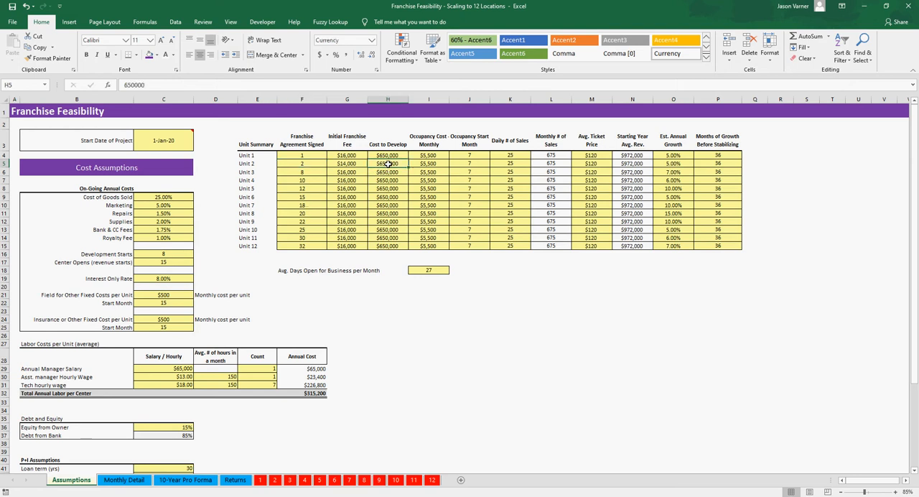
# Step: Change the "Center Opens (revenue starts)" label in the Cost Assumptions to "Unit Opens (revenue starts)"
pyautogui.click(113, 264)
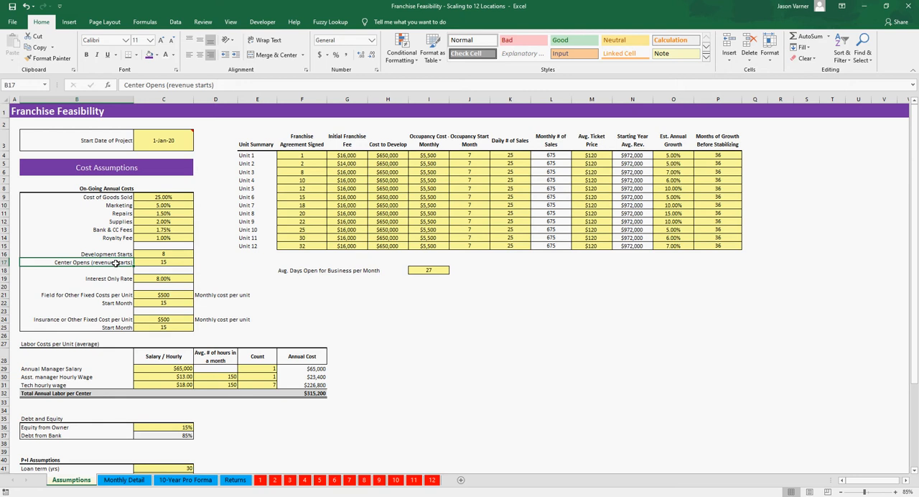
pyautogui.click(144, 84)
pyautogui.moveTo(145, 85); pyautogui.dragTo(124, 85)
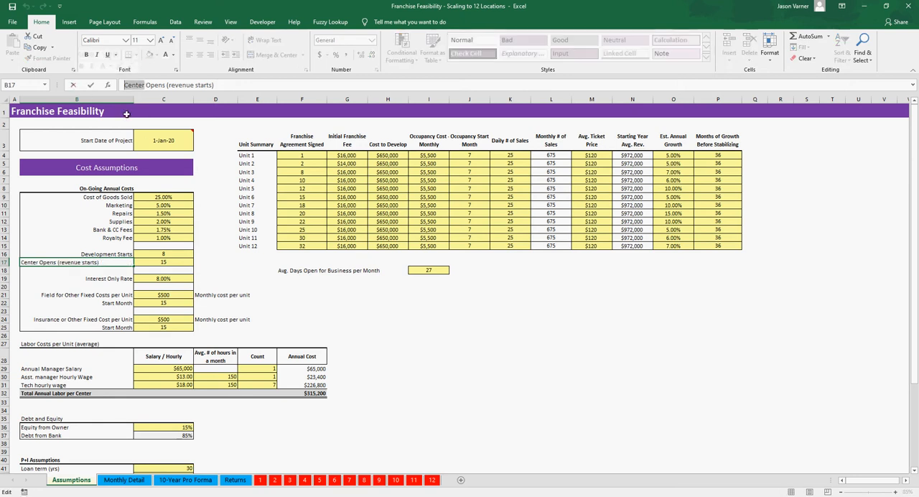
pyautogui.write('Unit')
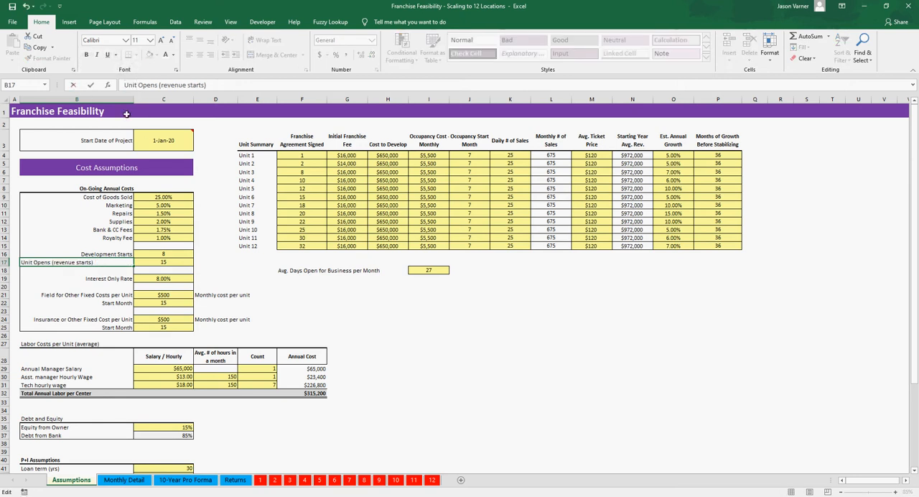
pyautogui.press('Return')
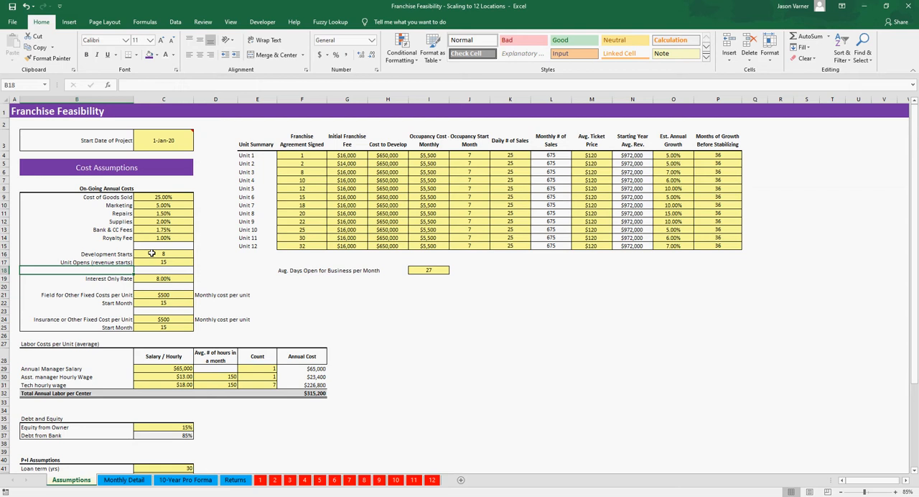
# Step: Compare the Development Starts and Unit Opens months with Unit 2's Franchise Agreement Signed month and Initial Franchise Fee
pyautogui.click(151, 253)
pyautogui.click(150, 261)
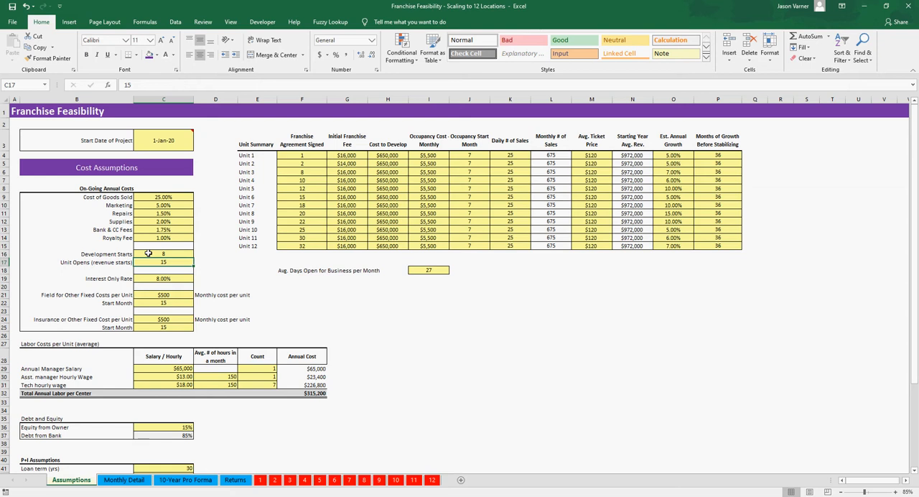
pyautogui.click(148, 253)
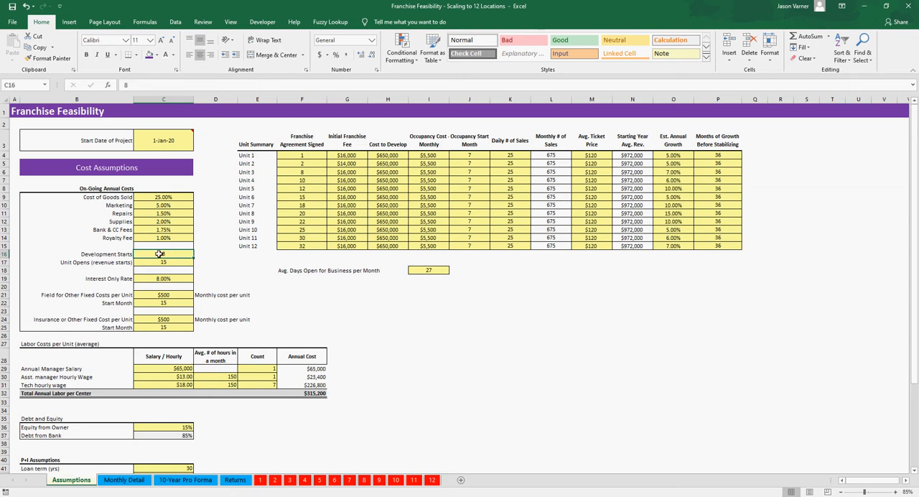
pyautogui.click(108, 263)
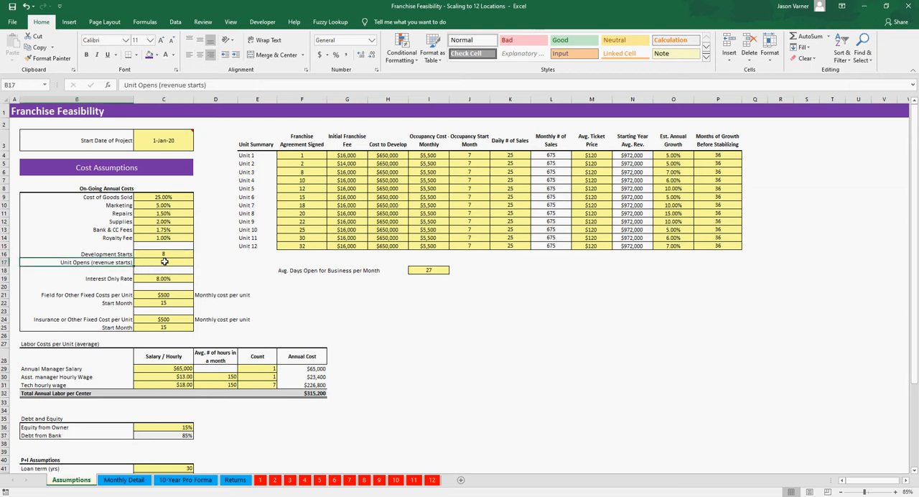
pyautogui.click(164, 262)
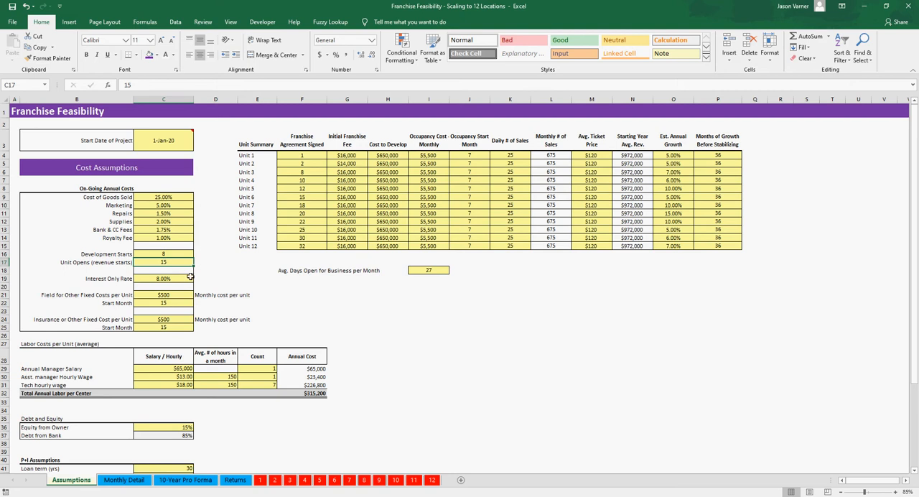
pyautogui.click(303, 163)
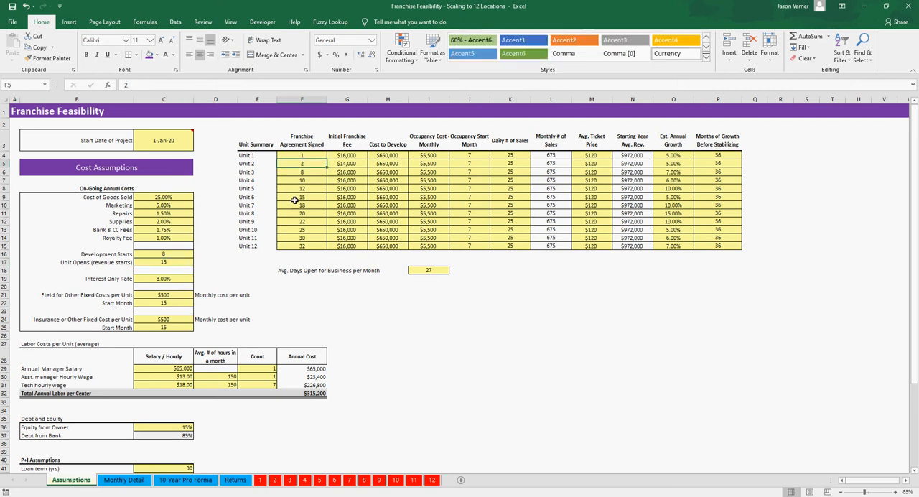
pyautogui.click(347, 163)
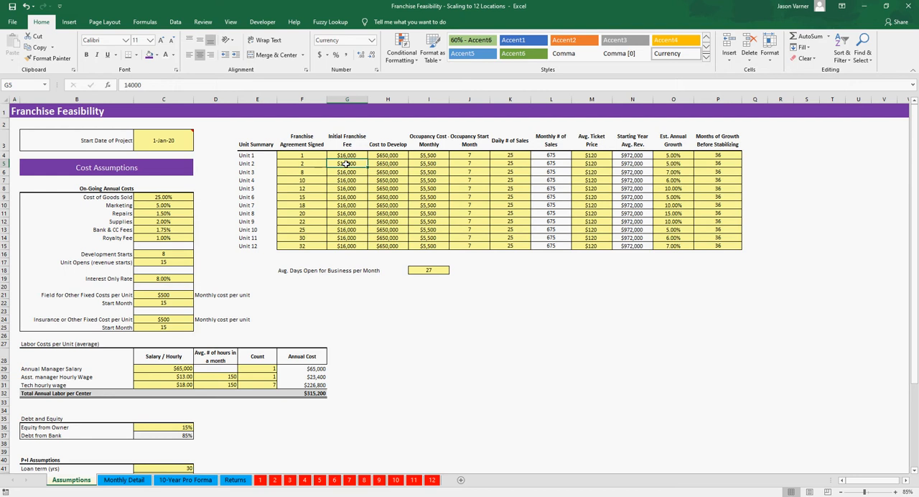
pyautogui.click(169, 253)
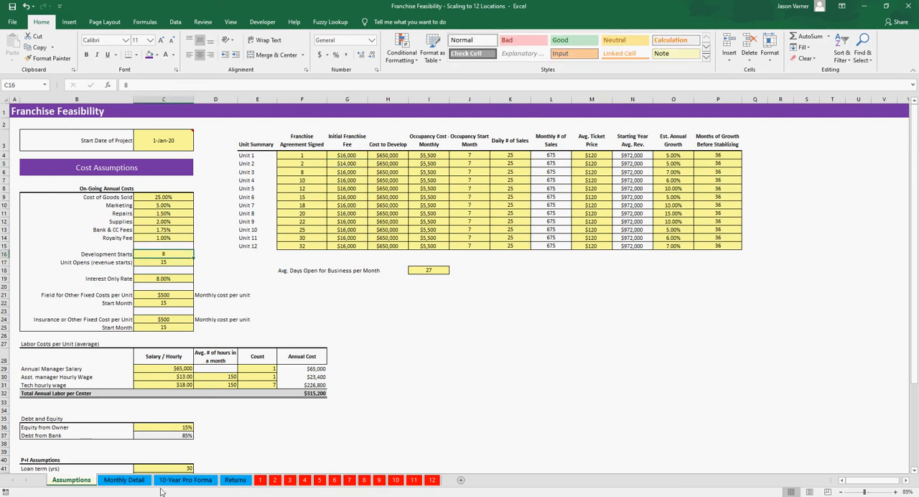
# Step: Examine the Development Costs section of the Monthly Detail sheet around Months 8 and 9
pyautogui.click(125, 483)
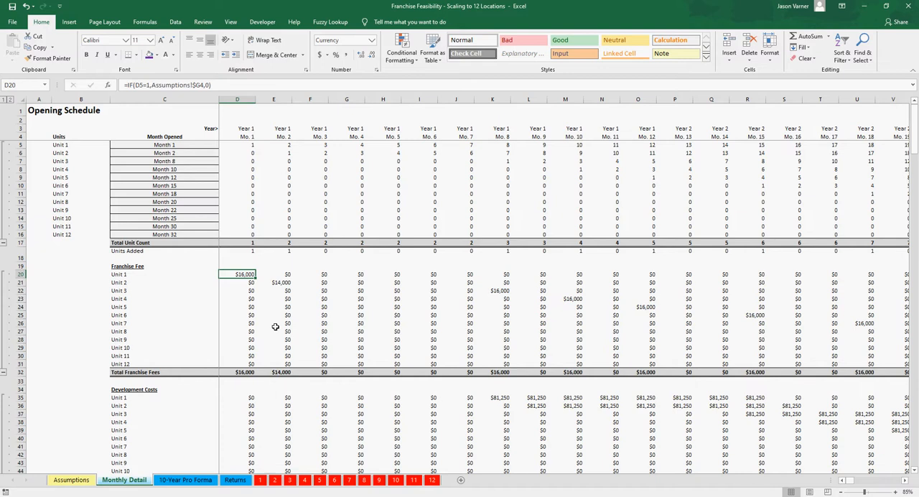
pyautogui.scroll(-4, 275, 324)
pyautogui.click(141, 291)
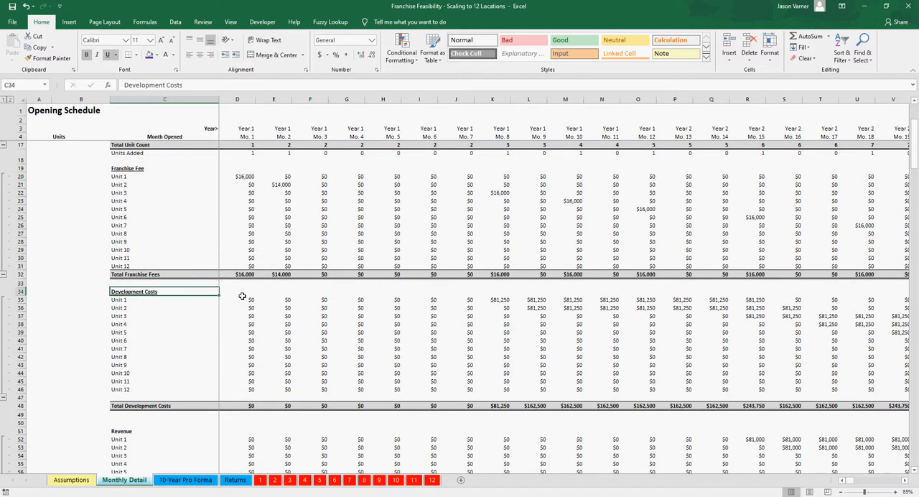
pyautogui.click(501, 135)
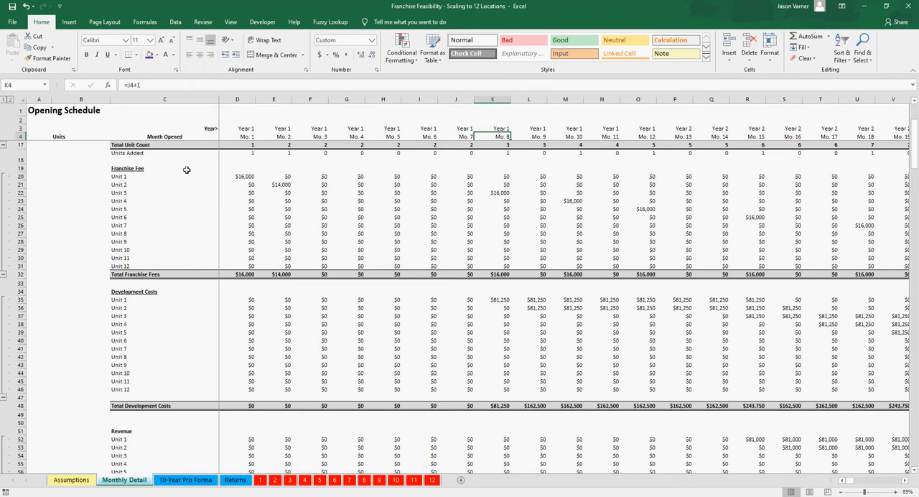
pyautogui.click(539, 137)
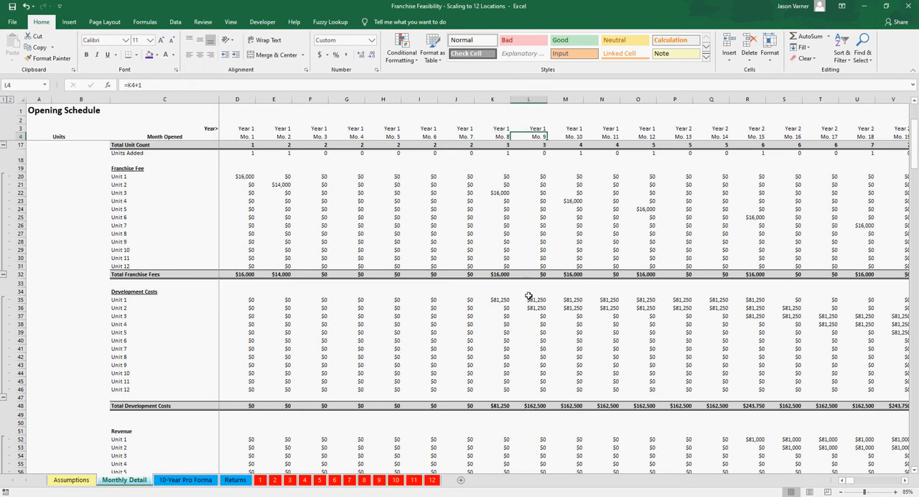
# Step: Recheck Unit 2's Franchise Agreement Signed month and the Development Starts month on the Assumptions sheet
pyautogui.click(85, 481)
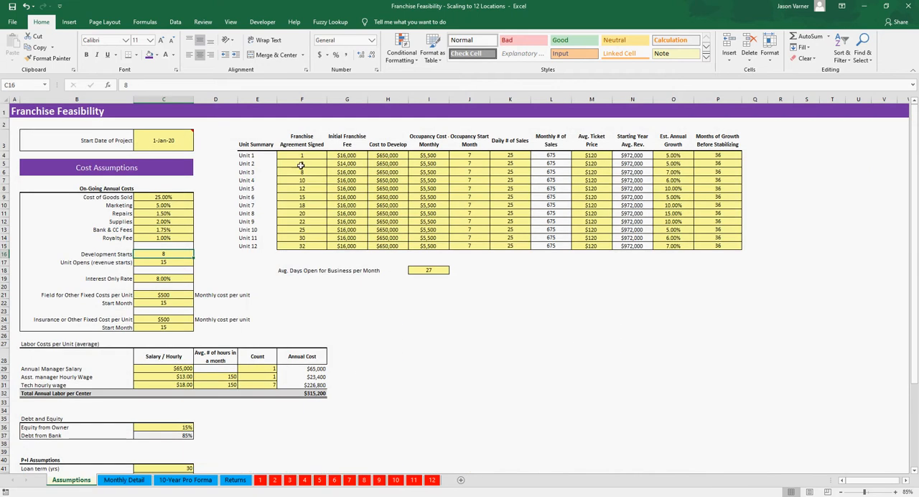
pyautogui.click(303, 164)
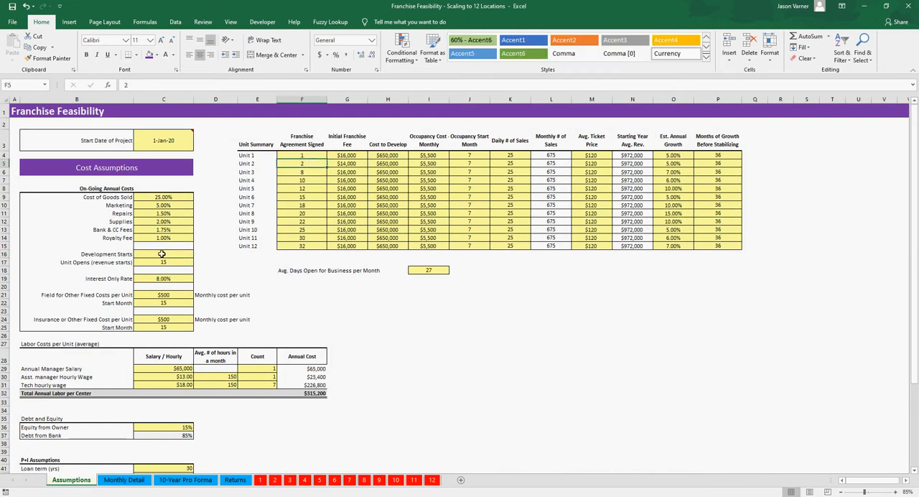
pyautogui.click(162, 253)
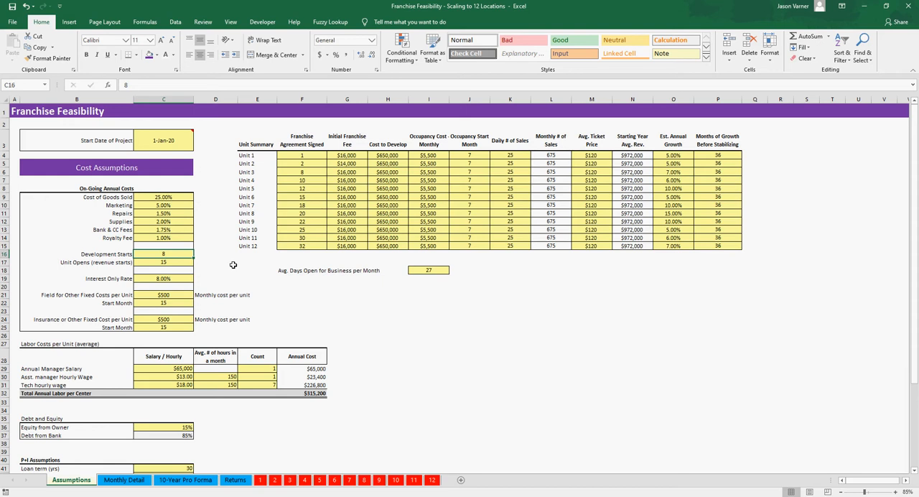
# Step: In the Monthly Detail sheet, check Unit 2's Month 2 franchise fee and trace its development cost formulas from Month 2 to Month 9
pyautogui.click(123, 480)
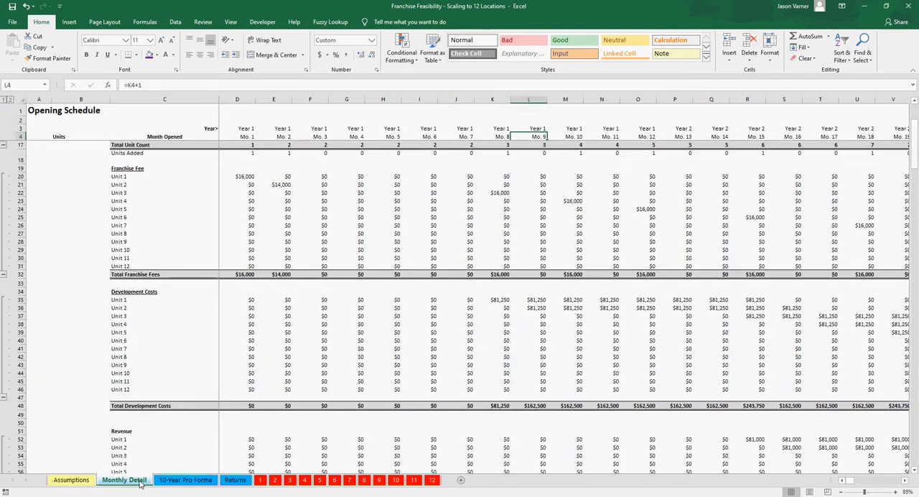
pyautogui.click(277, 184)
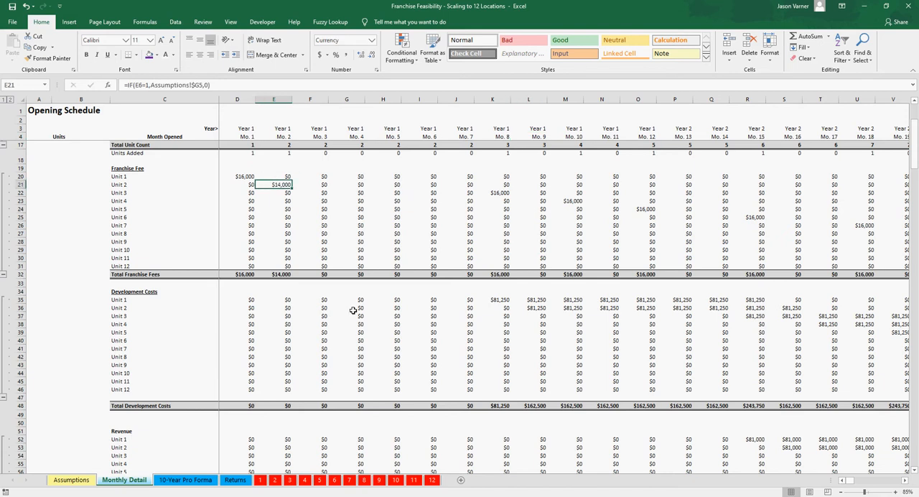
pyautogui.click(286, 308)
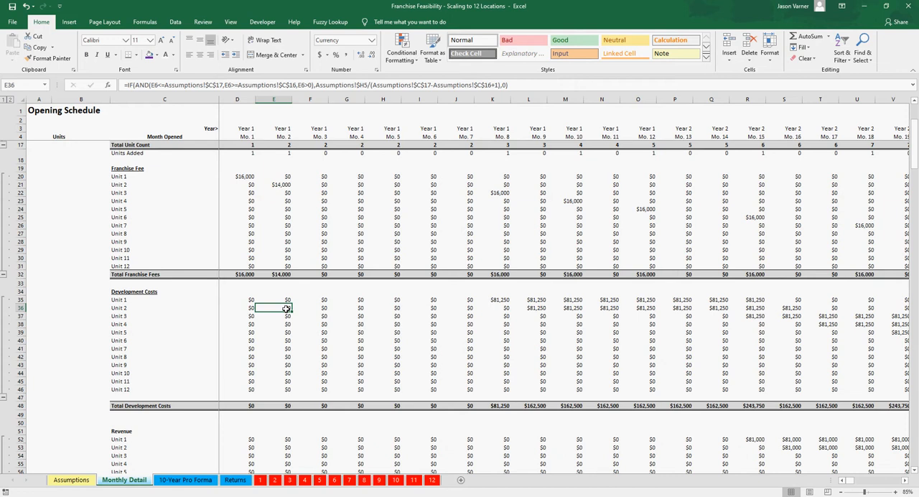
pyautogui.press('Right')
pyautogui.press('Right')
pyautogui.press('Right')
pyautogui.press('Right')
pyautogui.press('Right')
pyautogui.press('Right')
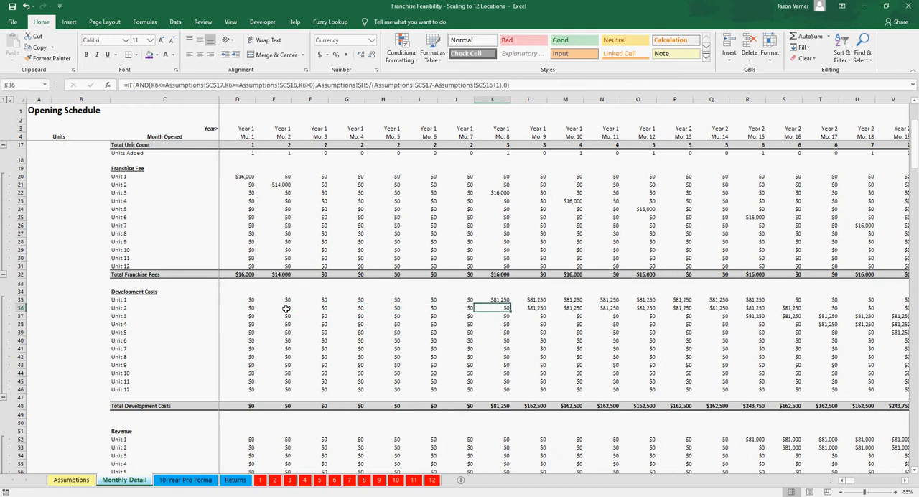
pyautogui.press('Right')
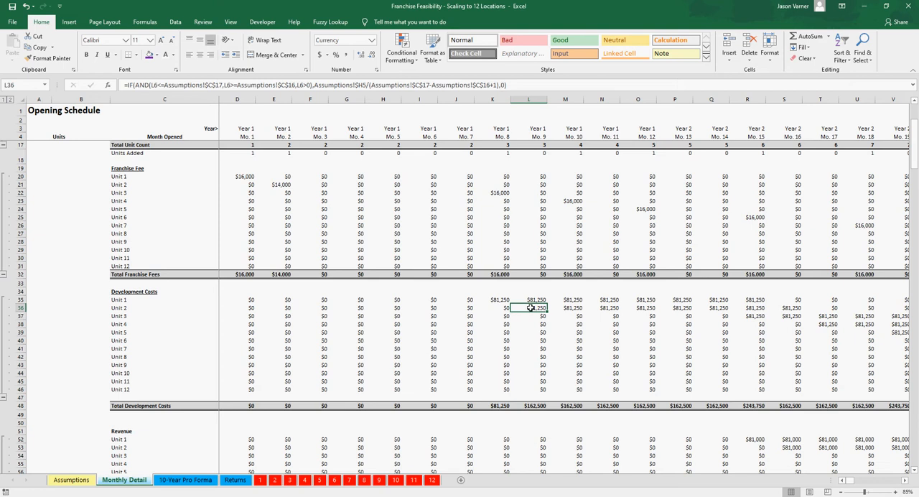
# Step: Follow Unit 2's monthly development cost formulas from Month 10 through Month 16
pyautogui.press('Right')
pyautogui.press('Right')
pyautogui.press('Right')
pyautogui.press('Right')
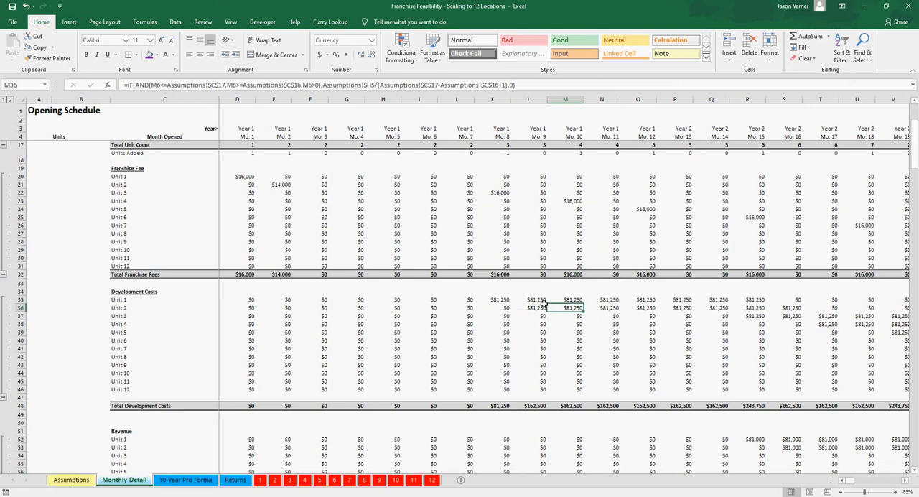
pyautogui.press('Right')
pyautogui.press('Right')
pyautogui.press('Right')
pyautogui.press('Right')
pyautogui.press('Left')
pyautogui.press('Left')
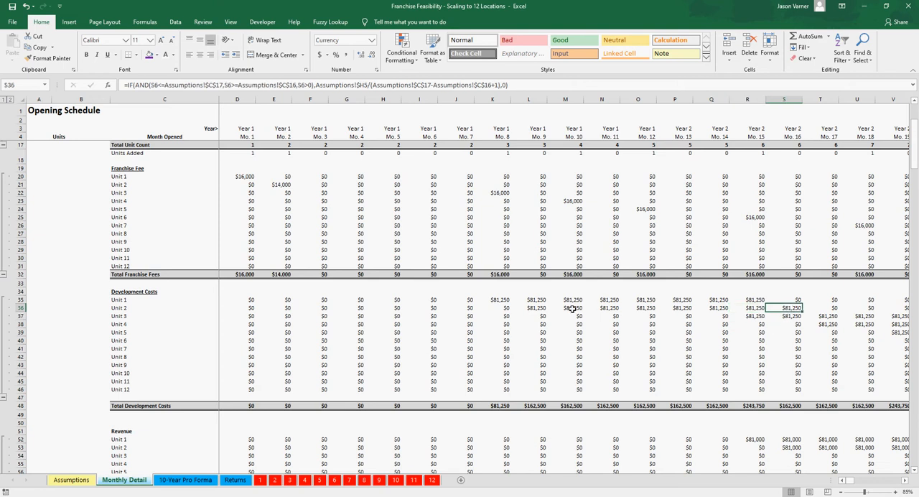
# Step: Select Unit 2's development costs for Months 9 to 16, and check the Development Starts and Unit Opens months on the Assumptions sheet
pyautogui.moveTo(542, 307); pyautogui.dragTo(772, 310)
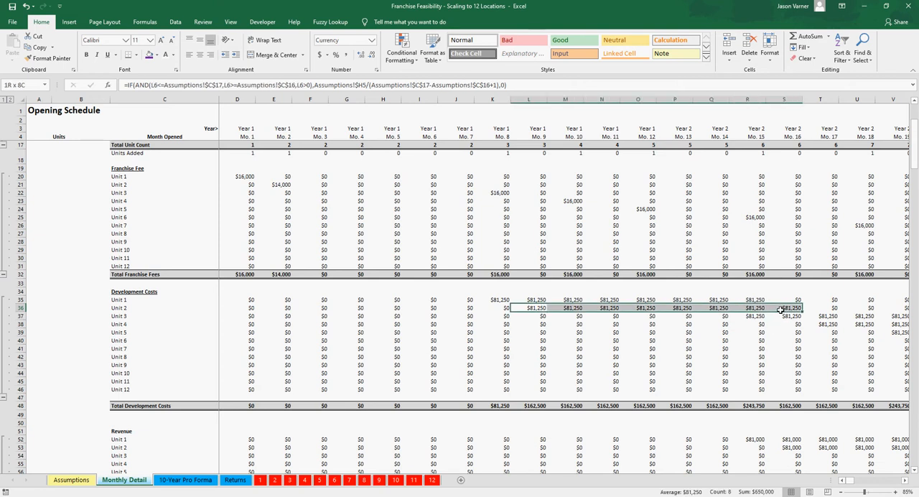
pyautogui.moveTo(780, 309); pyautogui.dragTo(780, 309)
pyautogui.click(72, 480)
pyautogui.click(176, 261)
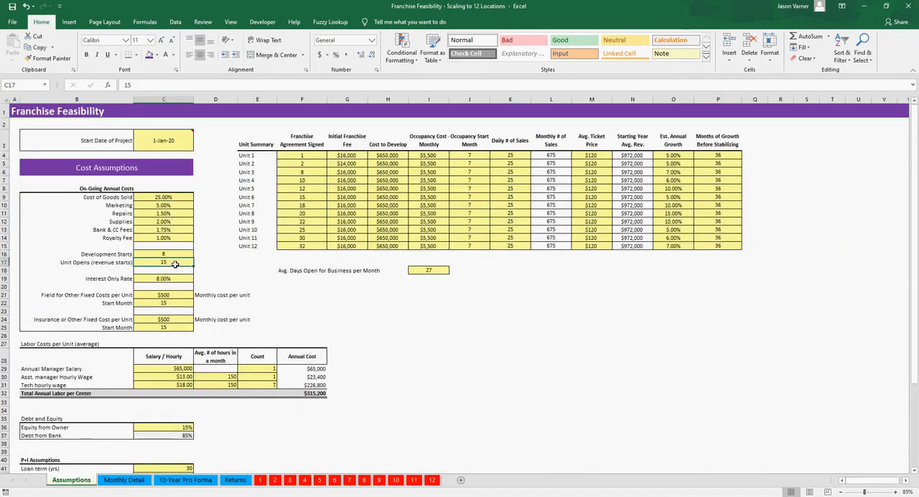
pyautogui.click(176, 254)
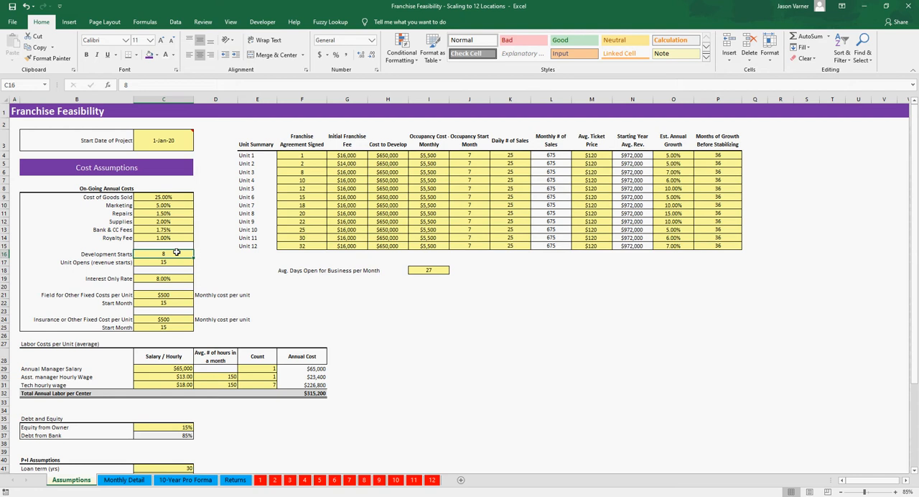
pyautogui.click(173, 262)
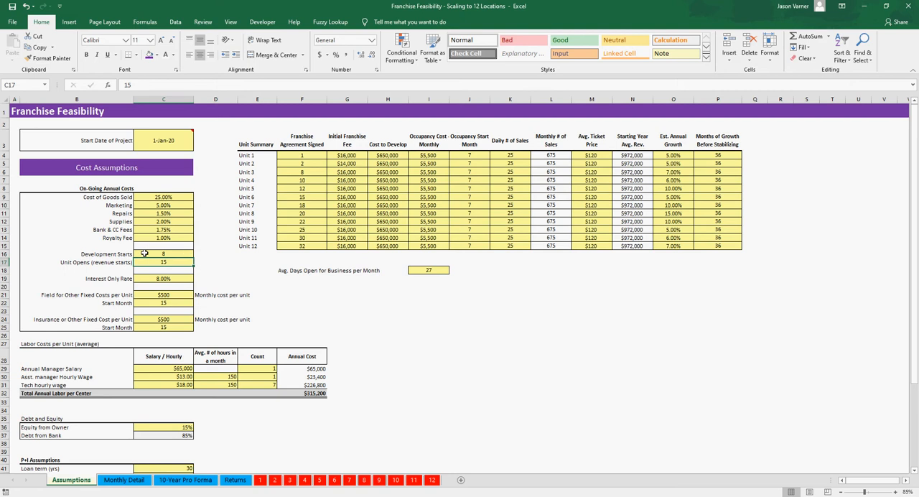
# Step: In the Monthly Detail sheet, compare Unit 2's development cost formulas in Months 2, 16 and 17 against the month header
pyautogui.click(126, 481)
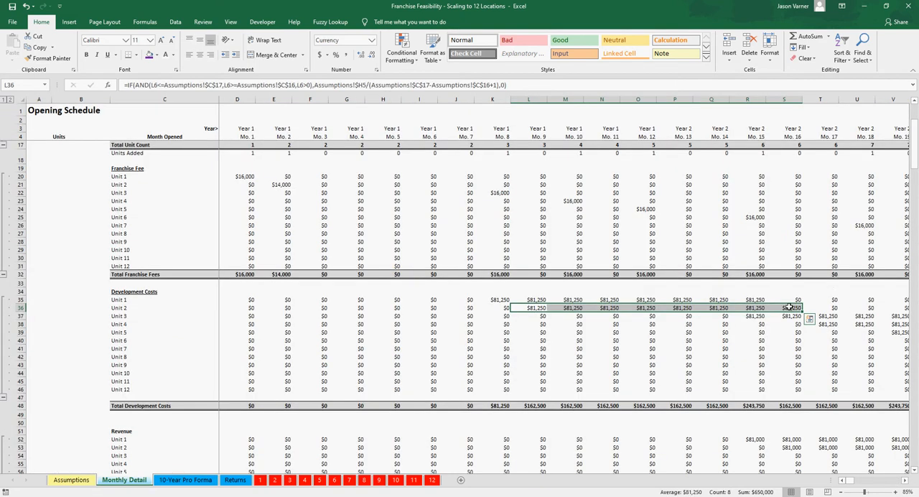
pyautogui.click(793, 136)
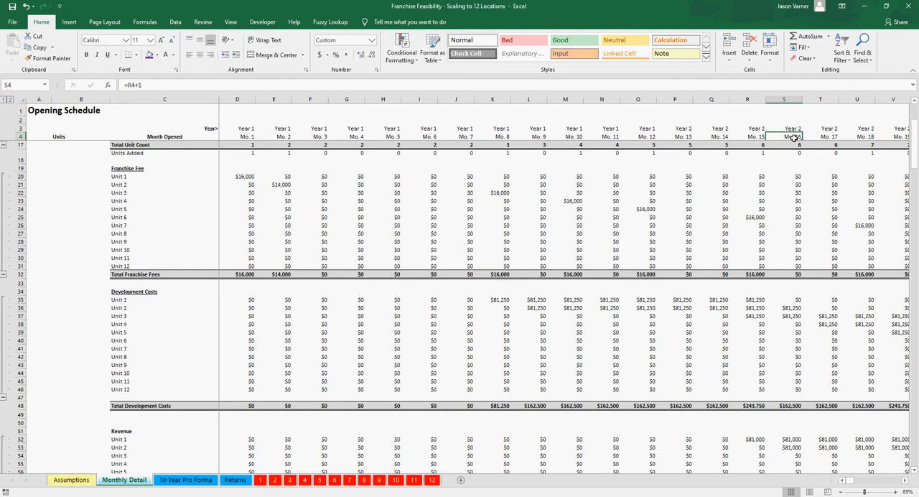
pyautogui.click(287, 306)
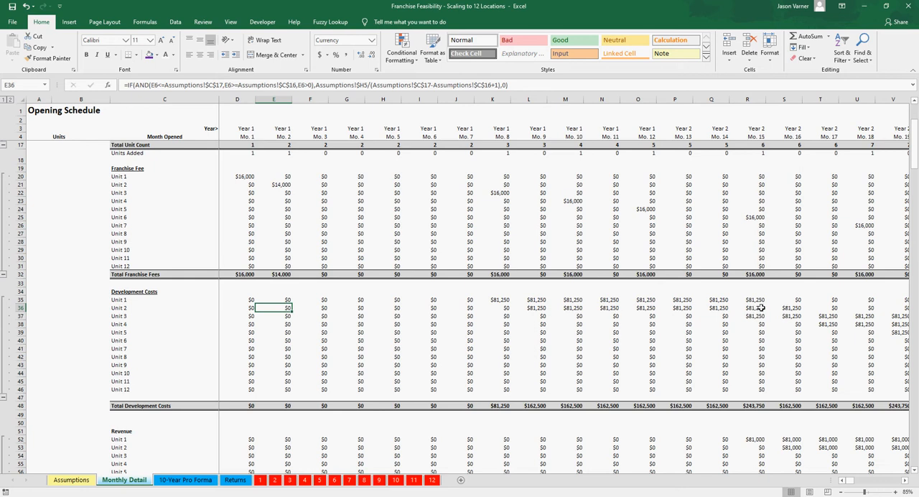
pyautogui.click(794, 306)
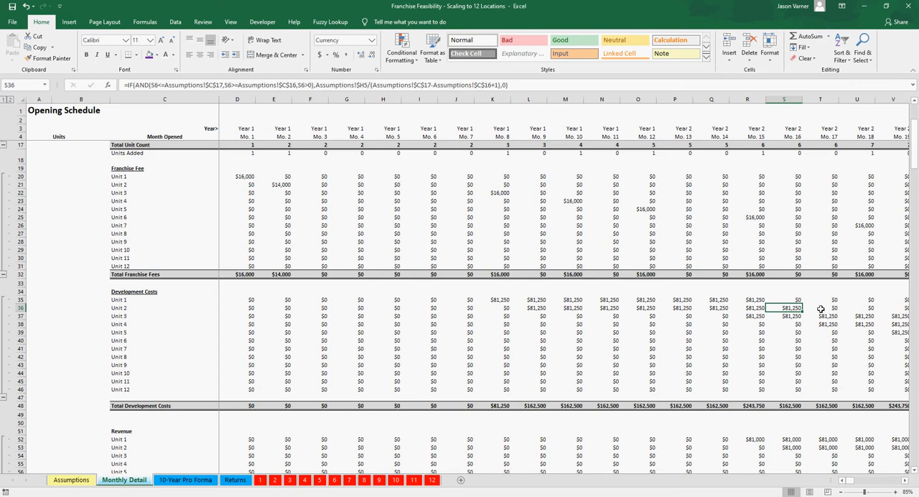
pyautogui.click(821, 309)
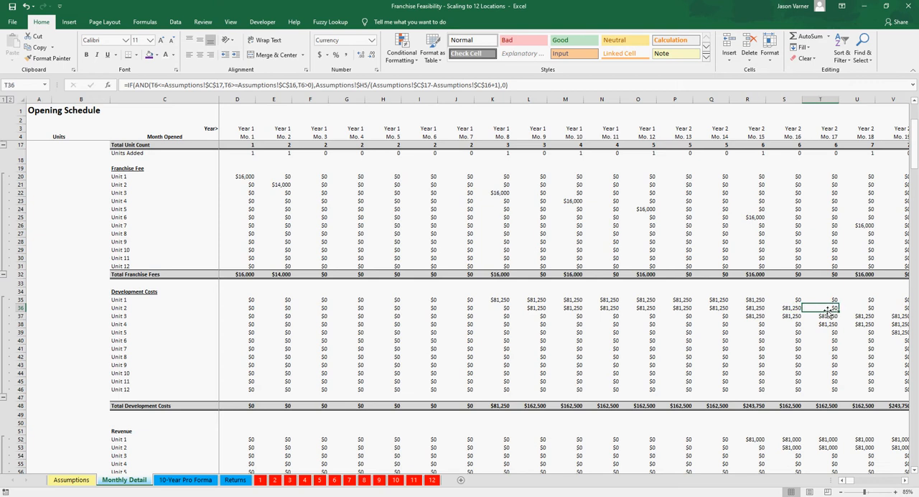
pyautogui.click(792, 307)
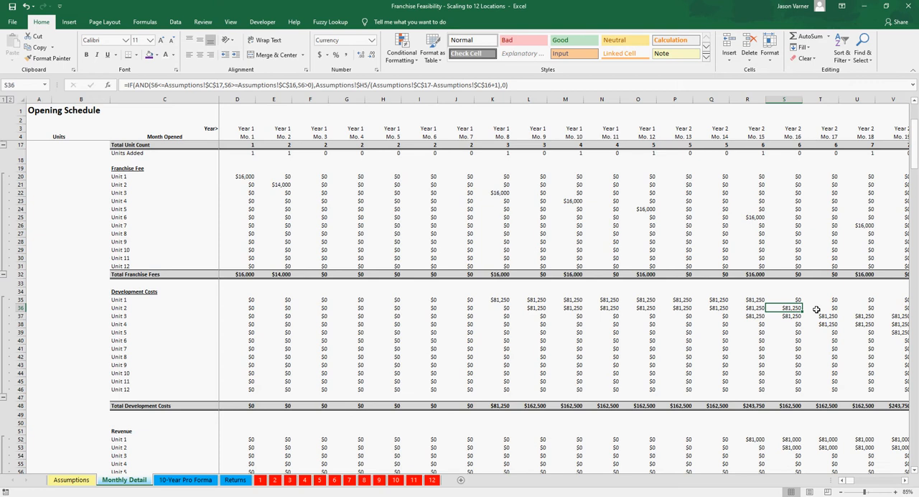
# Step: Step through Unit 2's development costs between Month 16 and Month 2, and select its Month 9 to Month 16 range
pyautogui.press('Left')
pyautogui.press('Left')
pyautogui.press('Left')
pyautogui.press('Left')
pyautogui.press('Left')
pyautogui.press('Left')
pyautogui.press('Left')
pyautogui.press('Left')
pyautogui.press('Left')
pyautogui.press('Left')
pyautogui.press('Left')
pyautogui.press('Left')
pyautogui.press('Left')
pyautogui.press('Left')
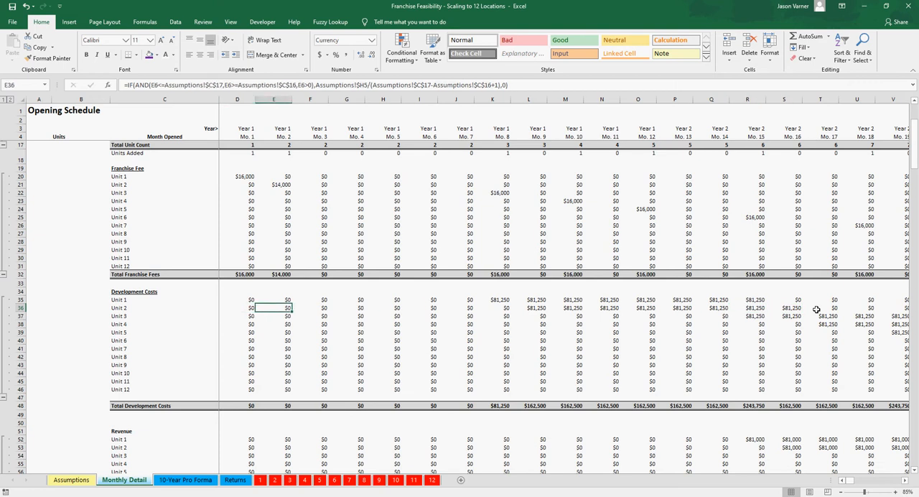
pyautogui.press('Right')
pyautogui.press('Right')
pyautogui.press('Right')
pyautogui.press('Right')
pyautogui.press('Right')
pyautogui.press('Right')
pyautogui.press('Right')
pyautogui.press('Right')
pyautogui.press('Right')
pyautogui.press('Right')
pyautogui.press('Right')
pyautogui.press('Right')
pyautogui.press('Right')
pyautogui.press('Right')
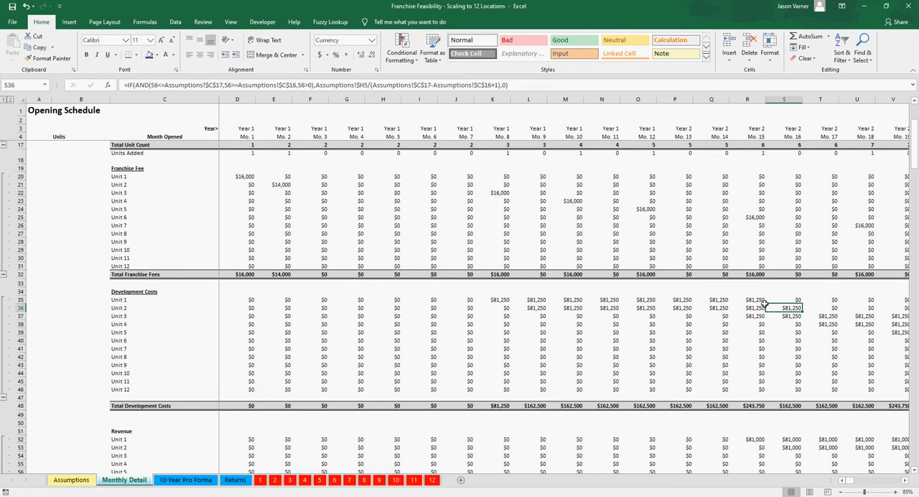
pyautogui.moveTo(766, 305); pyautogui.dragTo(532, 308)
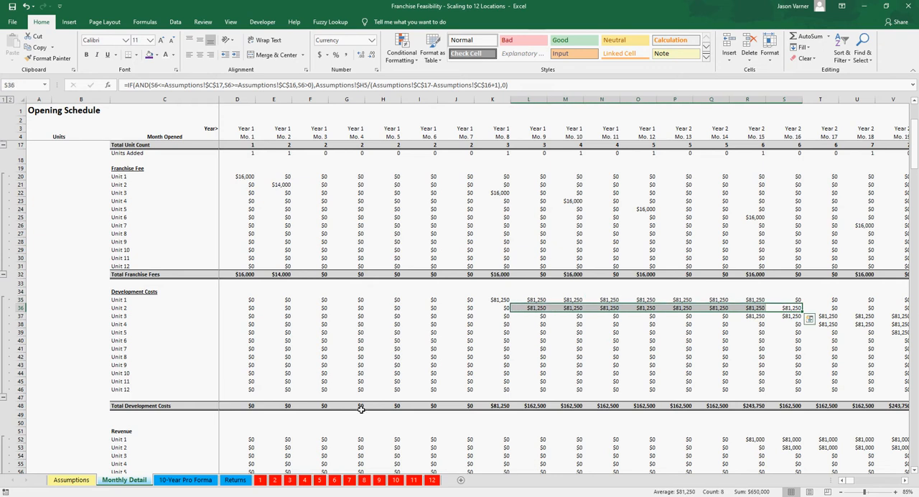
# Step: On the Assumptions sheet, set Development Starts to month 4 and Unit Opens (revenue starts) to month 7
pyautogui.click(71, 480)
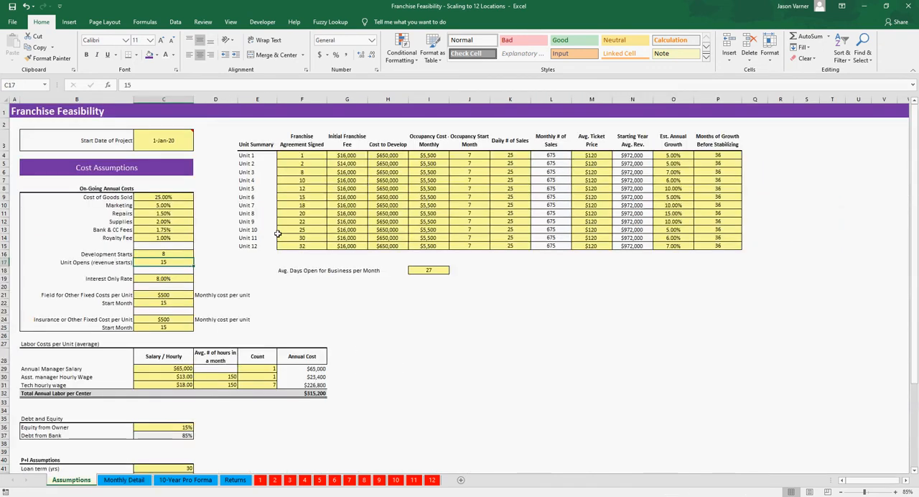
pyautogui.click(164, 254)
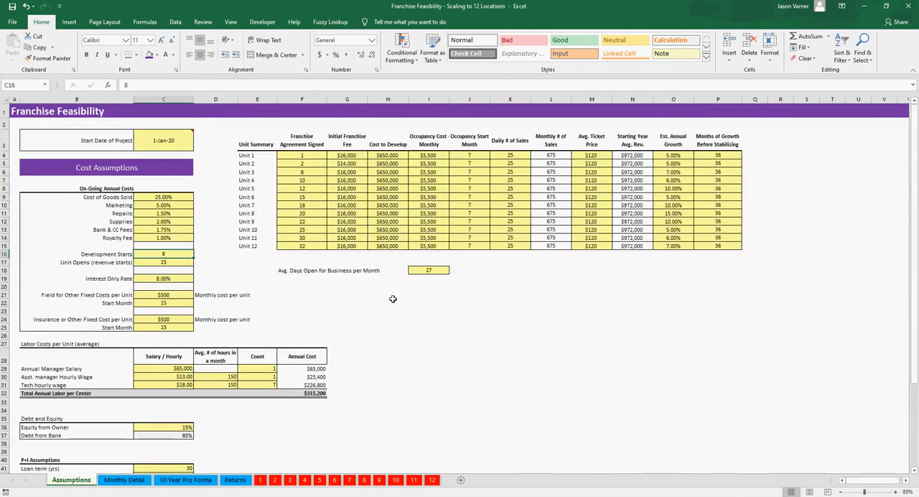
pyautogui.write('4')
pyautogui.press('Return')
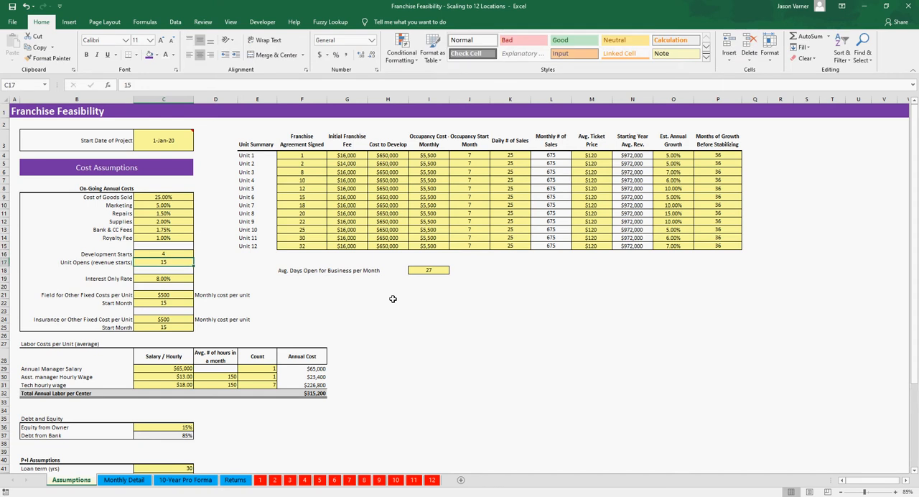
pyautogui.write('7')
pyautogui.press('Return')
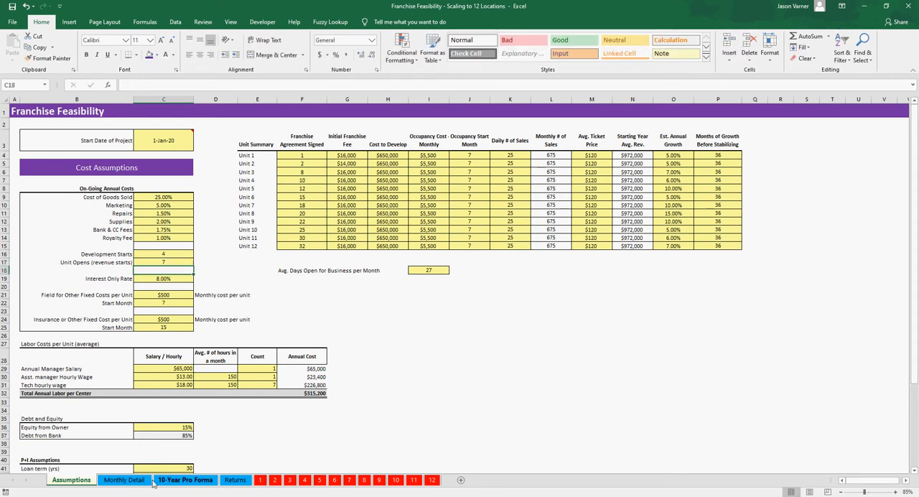
# Step: In the Monthly Detail sheet, examine Unit 1's development costs from Month 1 to Month 4 and Unit 2's Month 5 cost
pyautogui.click(123, 480)
pyautogui.click(352, 301)
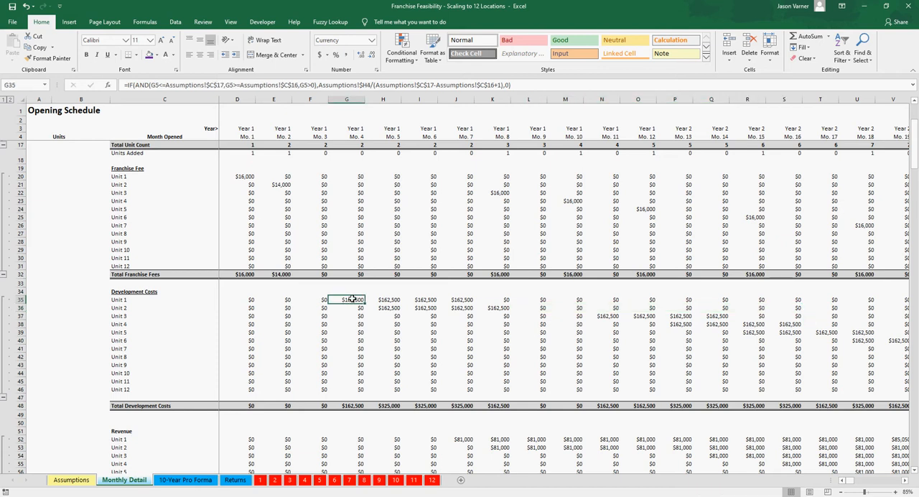
pyautogui.press('Left')
pyautogui.press('Left')
pyautogui.press('Left')
pyautogui.press('Down')
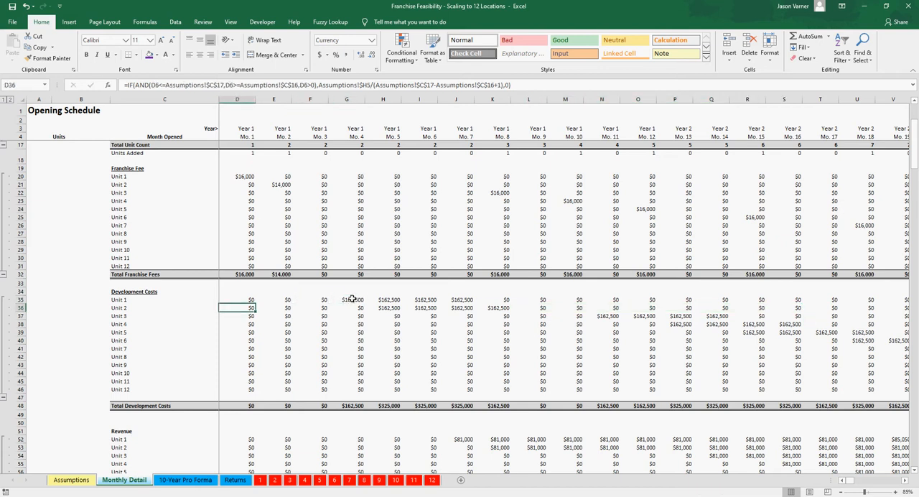
pyautogui.click(353, 299)
pyautogui.moveTo(240, 301); pyautogui.dragTo(353, 300)
pyautogui.click(352, 300)
pyautogui.click(388, 309)
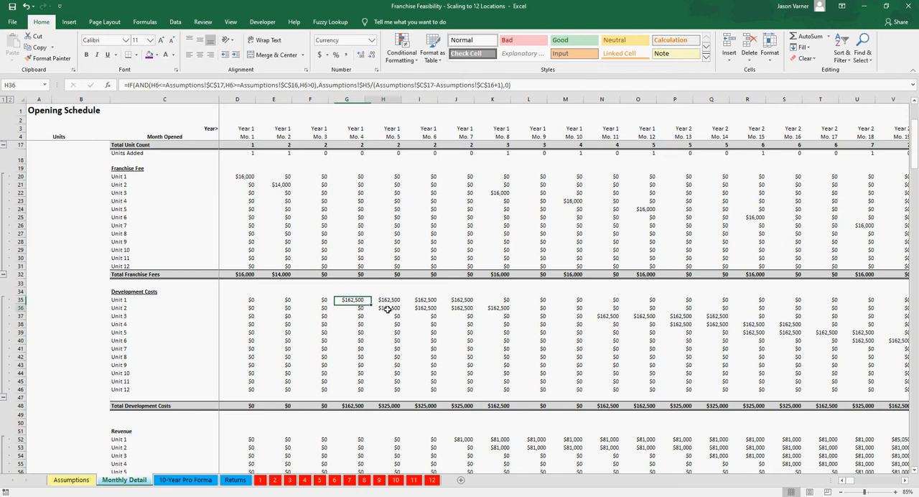
# Step: Compare Unit 2's development cost in Month 2 with Month 5, and select its Month 5 to Month 8 costs
pyautogui.moveTo(282, 308); pyautogui.dragTo(402, 313)
pyautogui.click(282, 308)
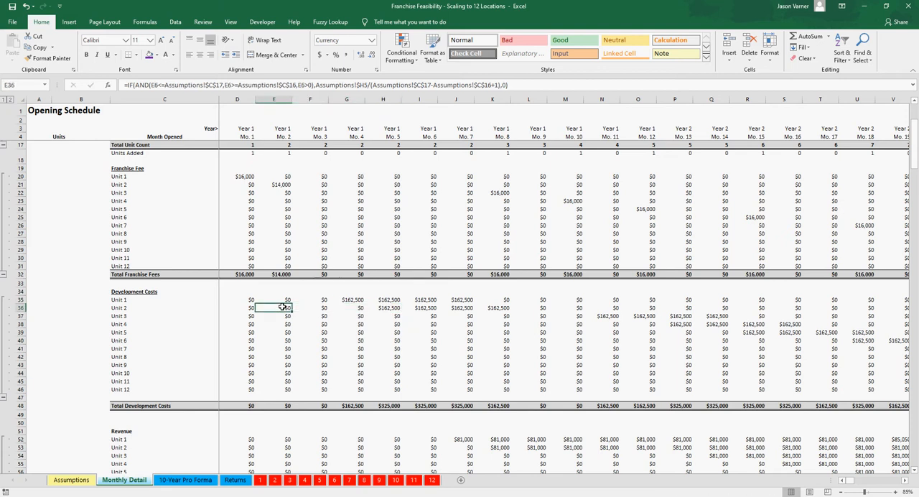
pyautogui.click(386, 308)
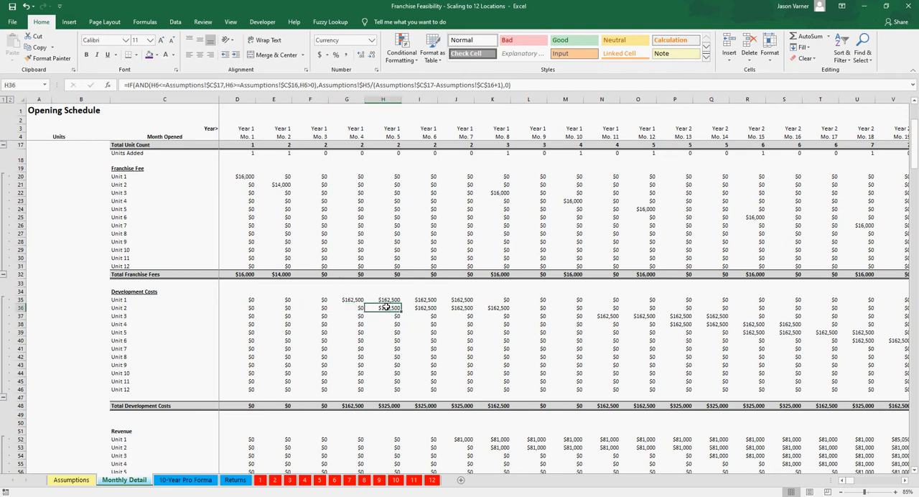
pyautogui.moveTo(386, 308); pyautogui.dragTo(494, 307)
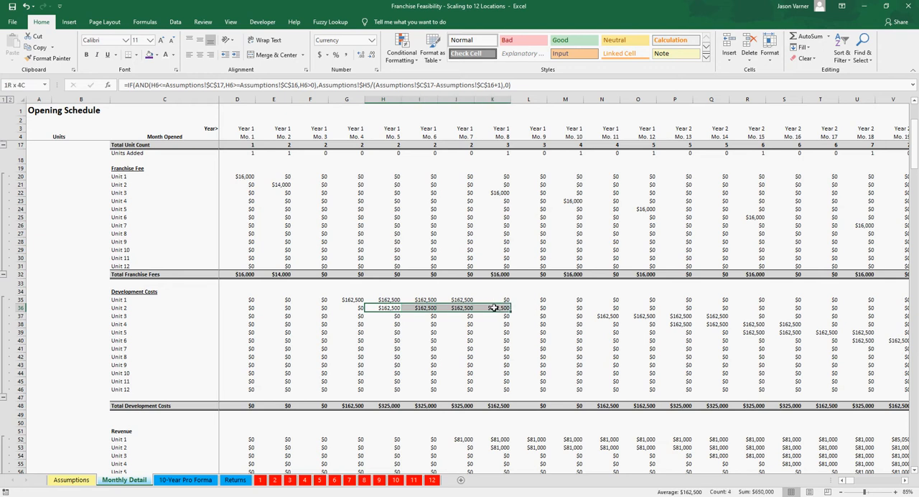
# Step: Recheck the Assumptions timing, trace Unit 2's development cost formulas from Month 2 to Month 8, and inspect its Month 8 revenue formula
pyautogui.click(71, 479)
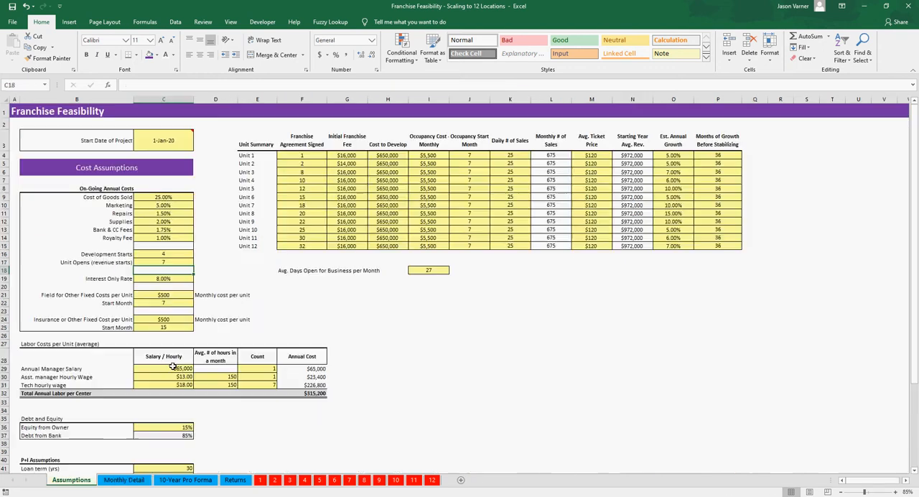
pyautogui.click(133, 479)
pyautogui.click(284, 308)
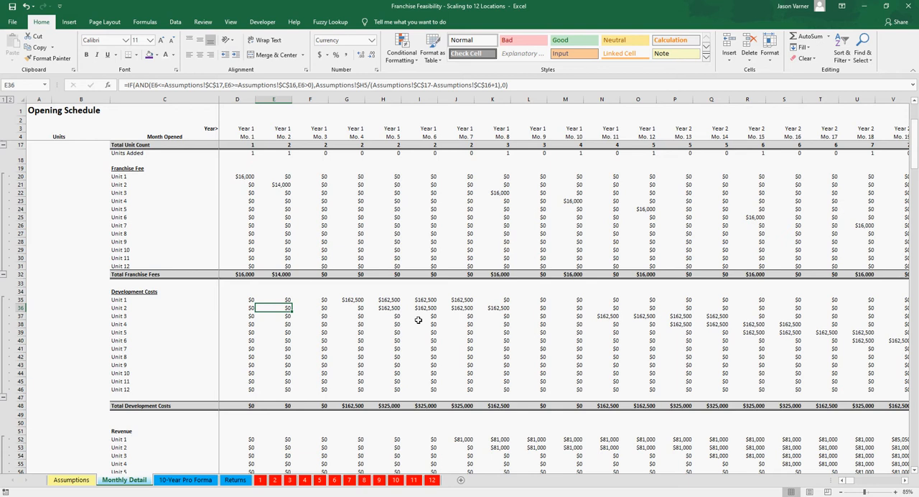
pyautogui.press('Right')
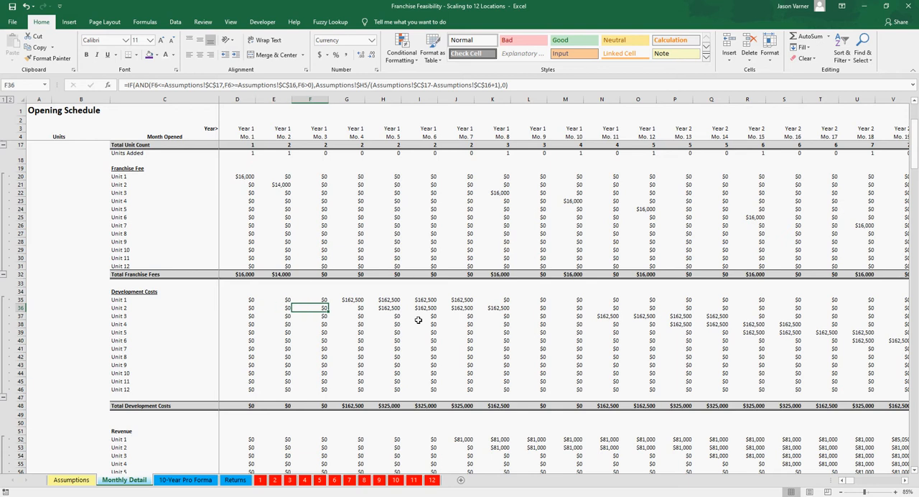
pyautogui.press('Right')
pyautogui.press('Right')
pyautogui.press('Right')
pyautogui.press('Right')
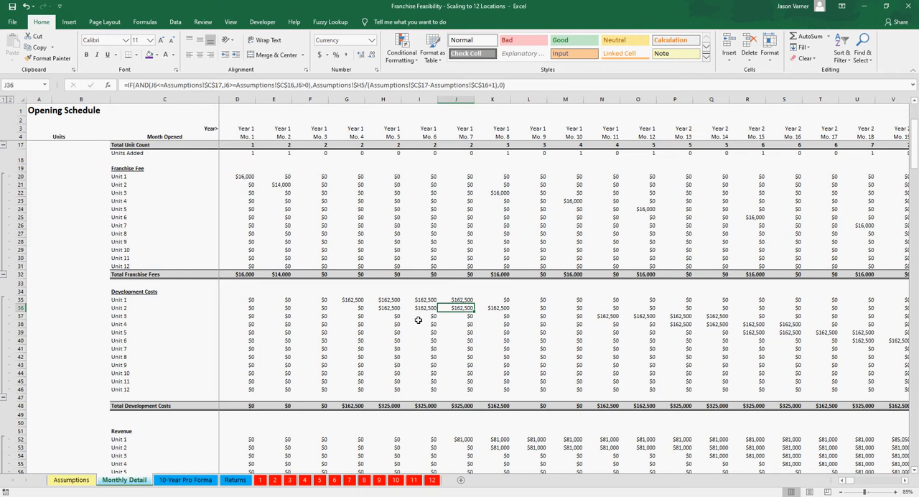
pyautogui.press('Right')
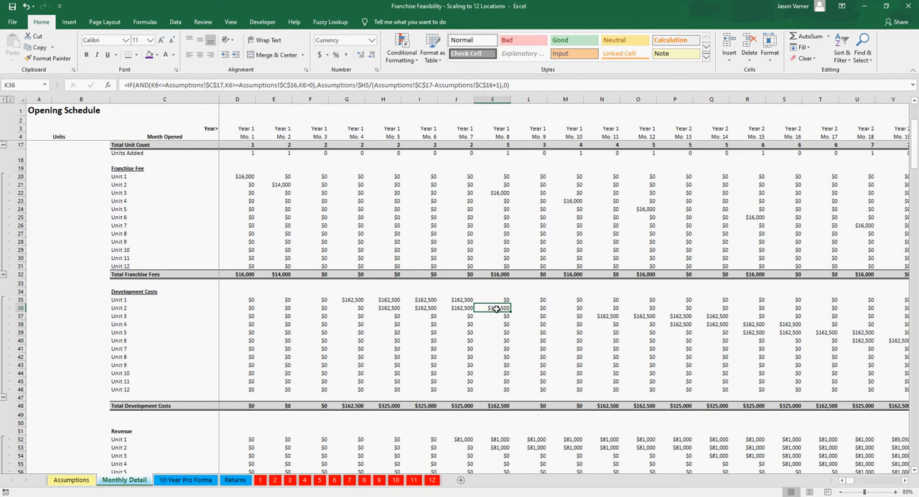
pyautogui.scroll(-1, 488, 277)
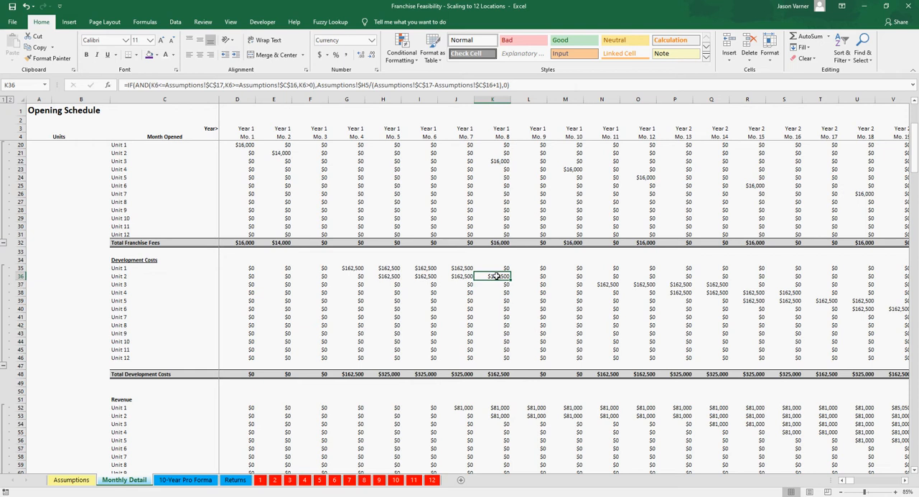
pyautogui.click(498, 416)
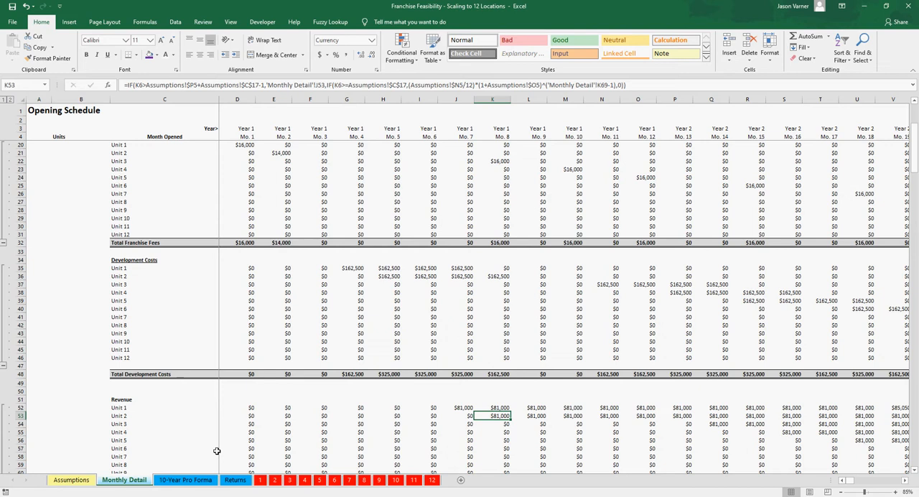
# Step: On the Assumptions sheet, set Development Starts to month 6 and Unit Opens to month 10, and review Units 1 to 4's signing months
pyautogui.click(71, 480)
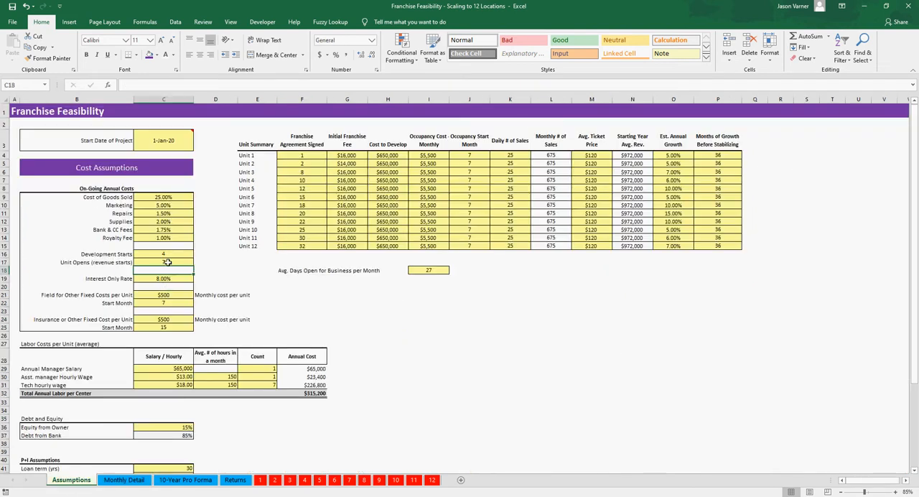
pyautogui.click(167, 253)
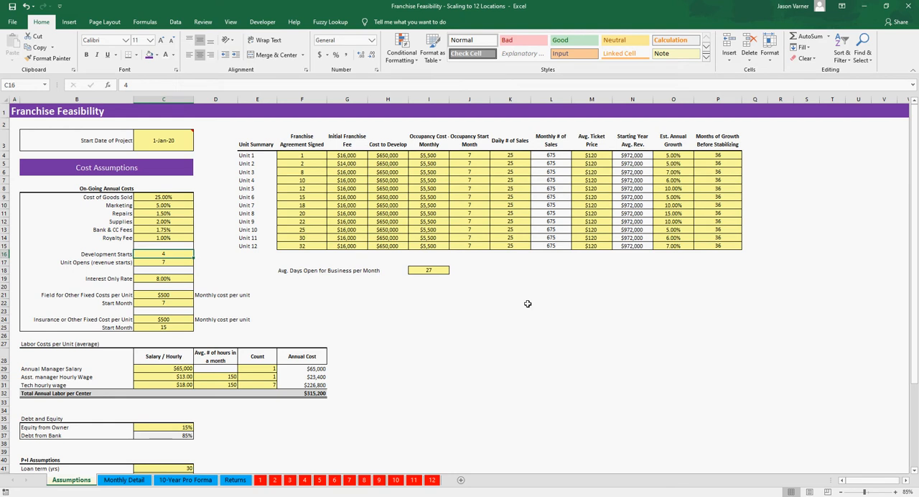
pyautogui.write('6')
pyautogui.press('Return')
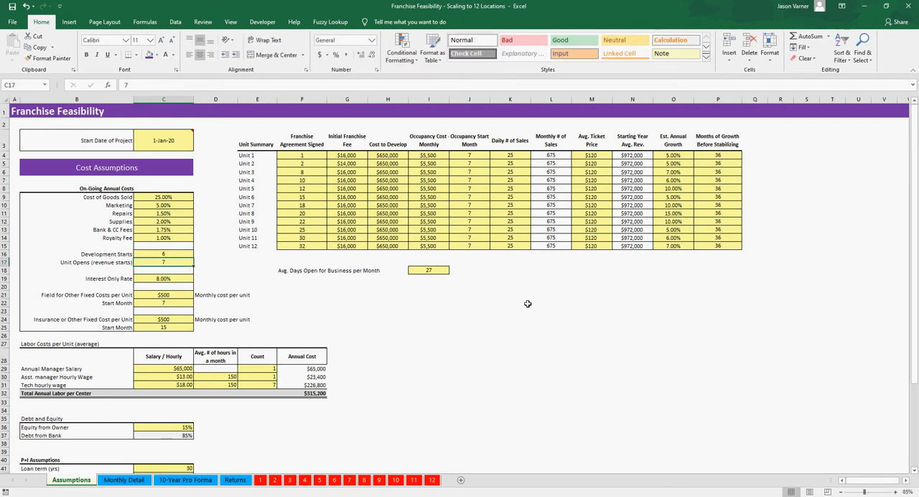
pyautogui.write('10')
pyautogui.press('Return')
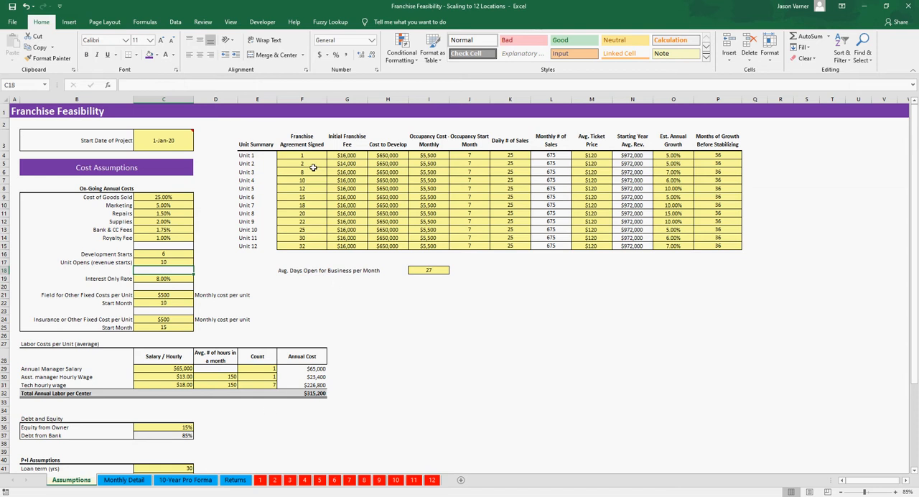
pyautogui.moveTo(300, 155); pyautogui.dragTo(300, 180)
pyautogui.click(178, 262)
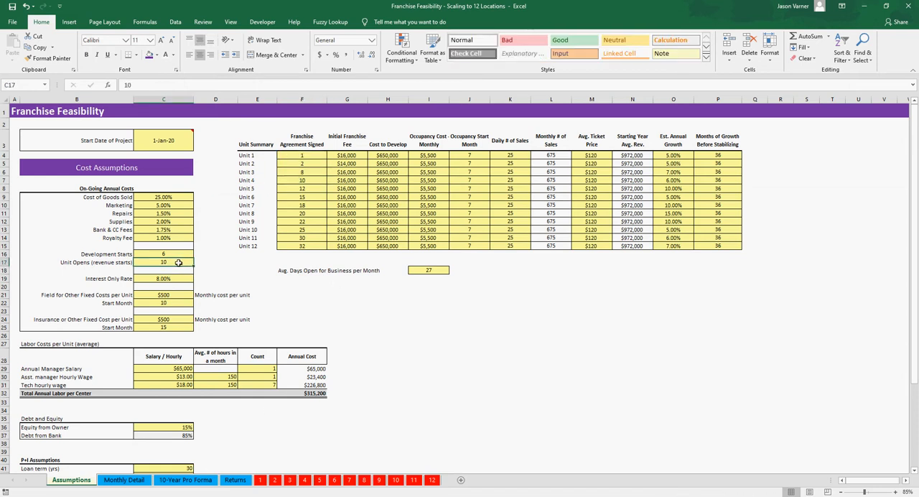
# Step: Examine the unit opening schedule, franchise fees and development costs on the Monthly Detail sheet
pyautogui.click(142, 481)
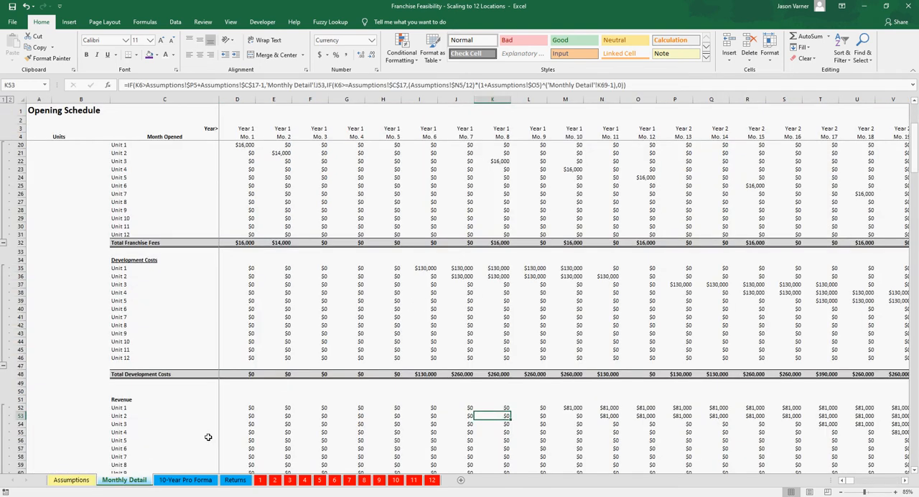
pyautogui.scroll(3, 483, 329)
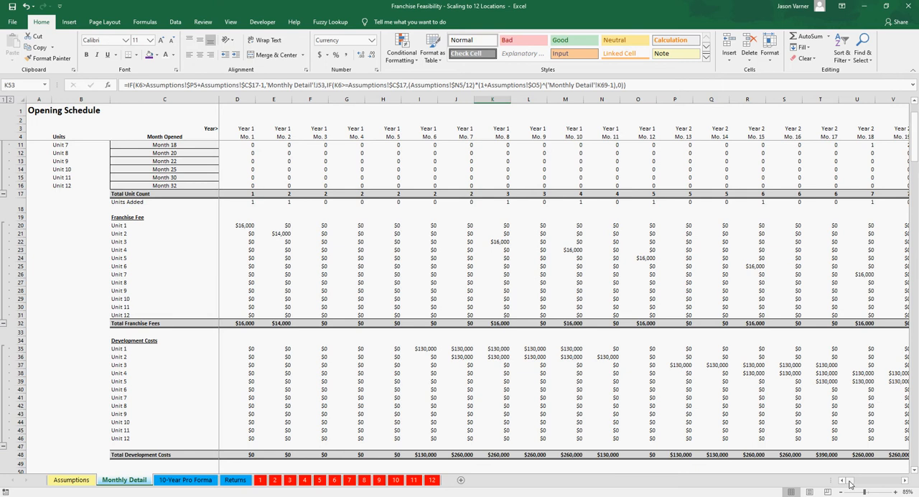
pyautogui.moveTo(850, 480)
pyautogui.mouseDown()
pyautogui.moveTo(875, 486)
pyautogui.moveTo(849, 486)
pyautogui.mouseUp()
# Step: On the Assumptions sheet, review Development Starts and the units' agreement signing months, development costs and Occupancy Start Months
pyautogui.click(70, 480)
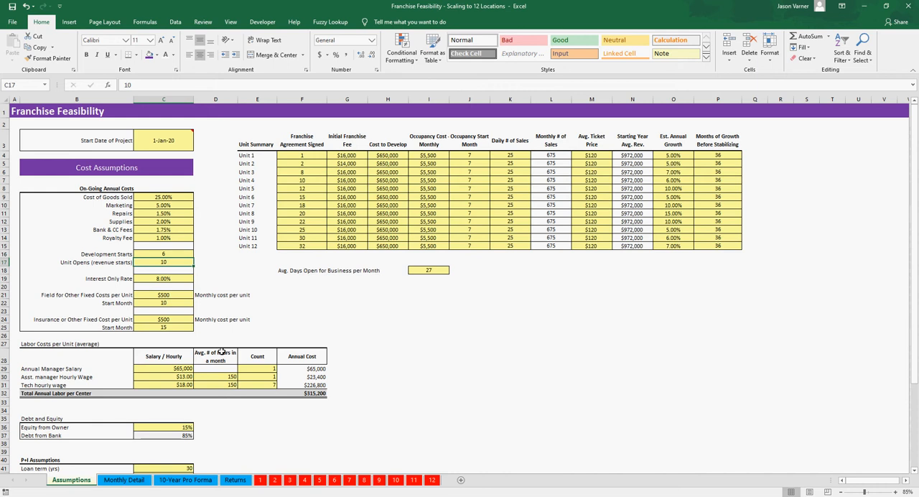
pyautogui.click(169, 254)
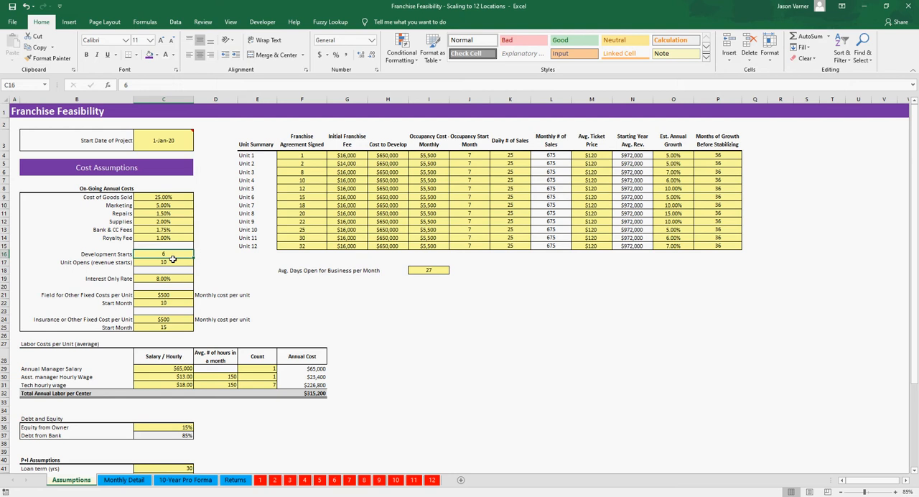
pyautogui.moveTo(313, 156); pyautogui.dragTo(310, 245)
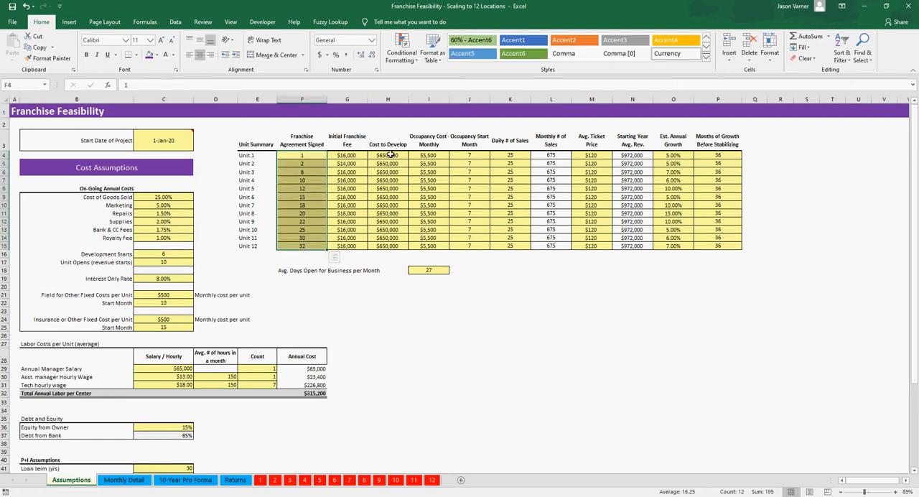
pyautogui.moveTo(387, 156); pyautogui.dragTo(384, 222)
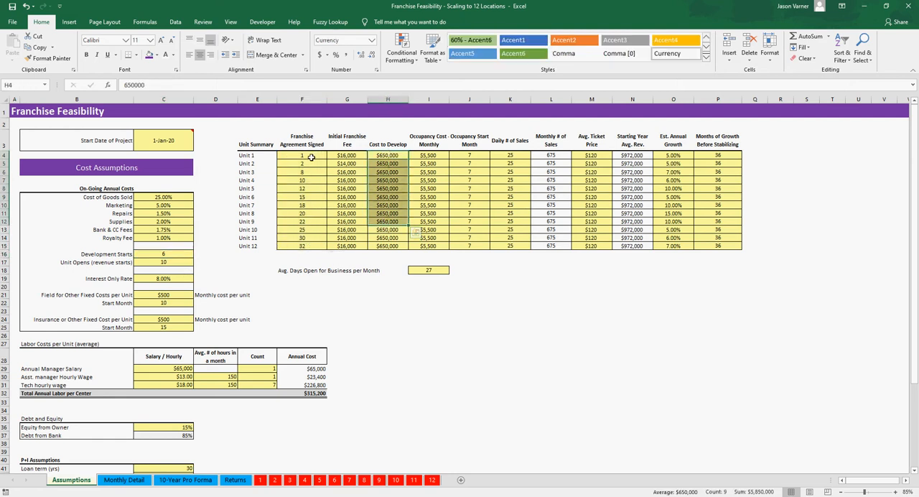
pyautogui.moveTo(431, 156); pyautogui.dragTo(467, 246)
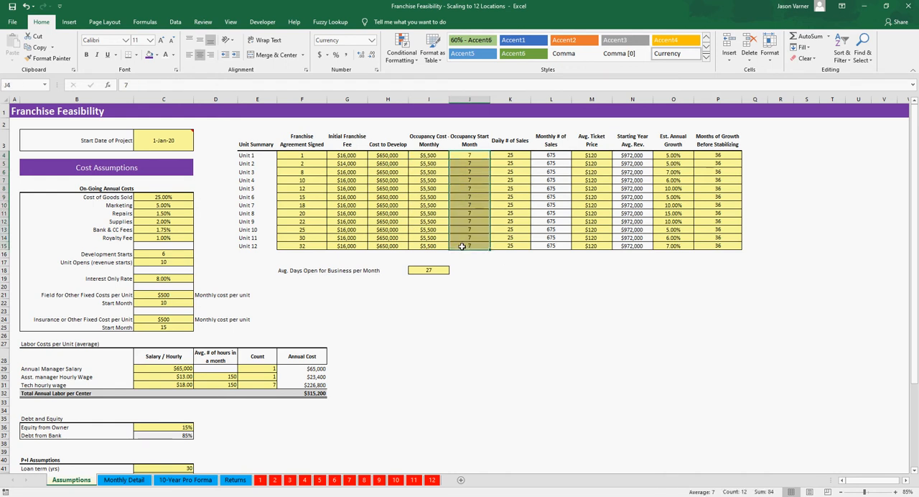
# Step: Set Unit 1's Occupancy Start Month to 3
pyautogui.click(474, 155)
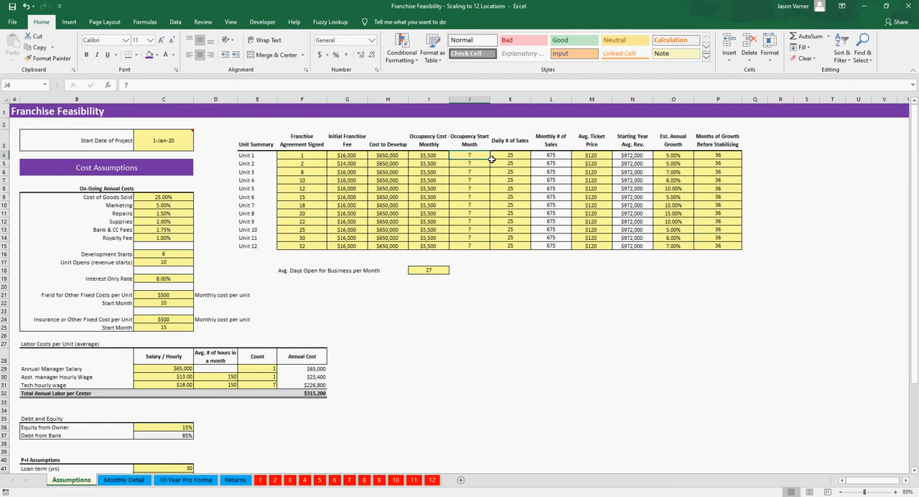
pyautogui.write('3')
pyautogui.press('Return')
pyautogui.click(474, 154)
# Step: On the Monthly Detail sheet, locate the Occupancy section and inspect Unit 1's Month 3 cost formula
pyautogui.click(125, 480)
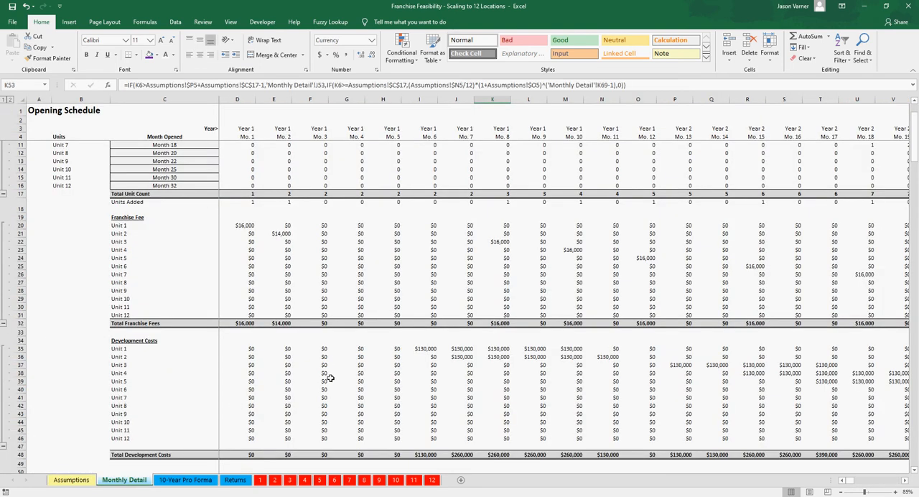
pyautogui.scroll(-4, 330, 379)
pyautogui.scroll(-19, 330, 378)
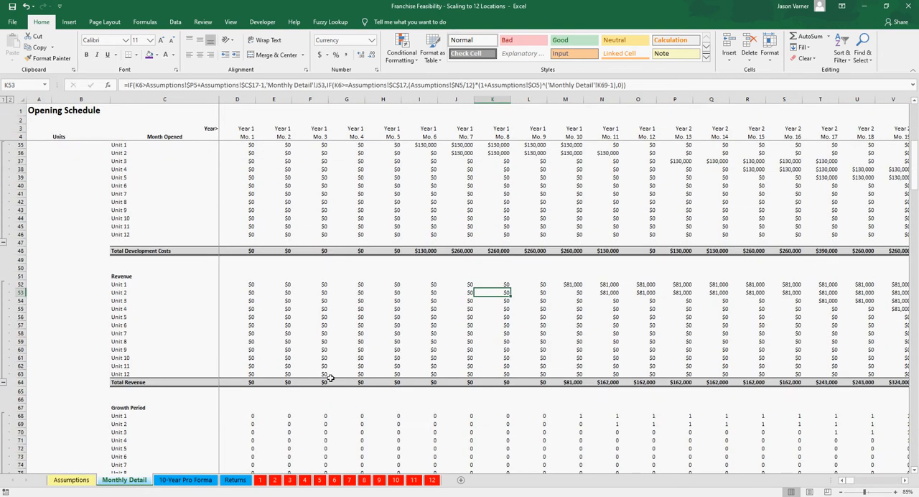
pyautogui.scroll(2, 330, 378)
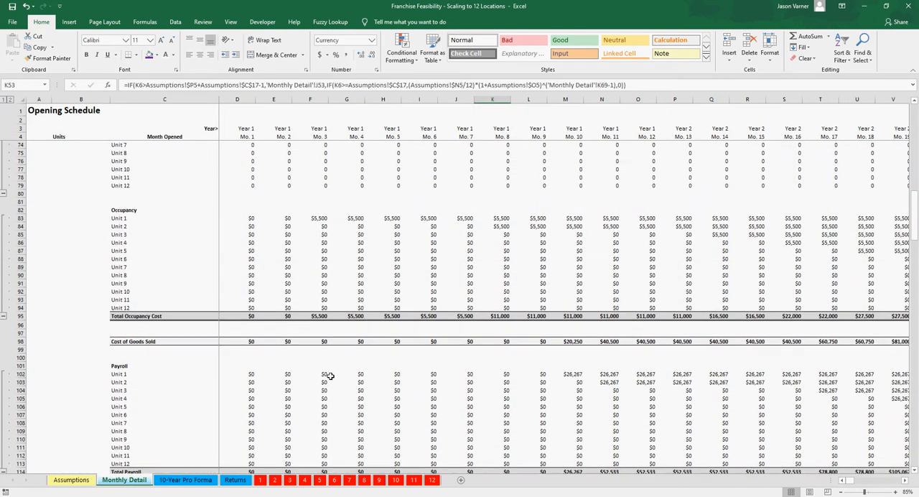
pyautogui.click(320, 218)
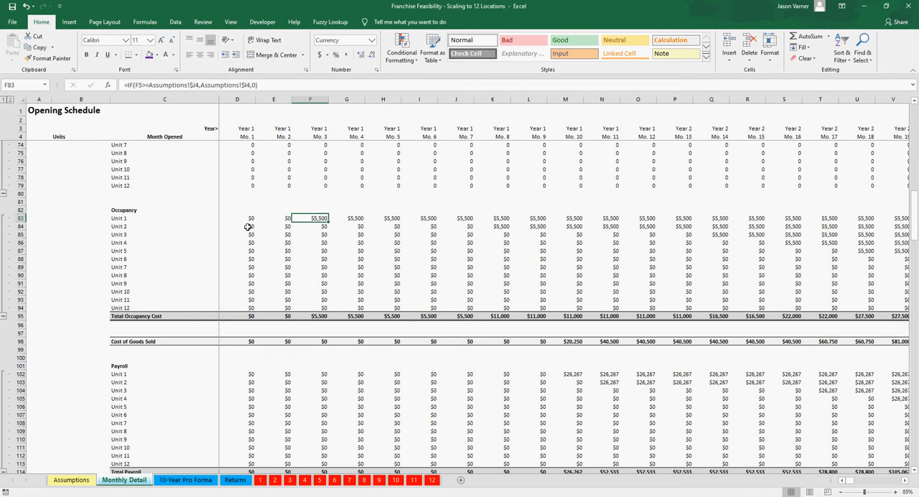
# Step: On the Assumptions sheet, check the Occupancy Start Months for Units 3 and 10, and set Unit 1's to 7
pyautogui.click(87, 480)
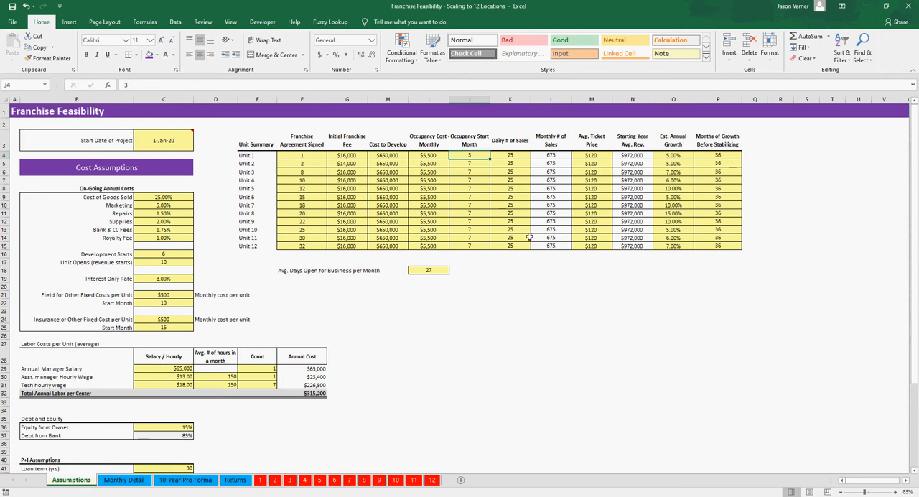
pyautogui.click(472, 174)
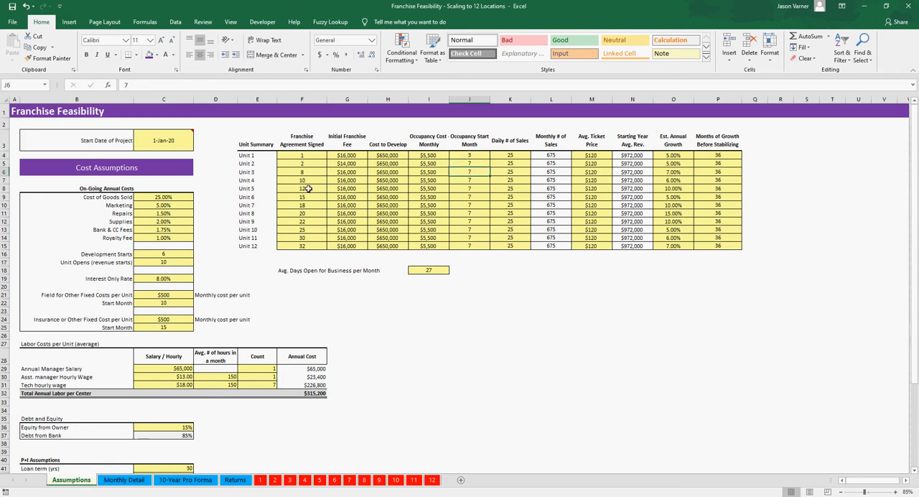
pyautogui.click(470, 230)
pyautogui.click(474, 157)
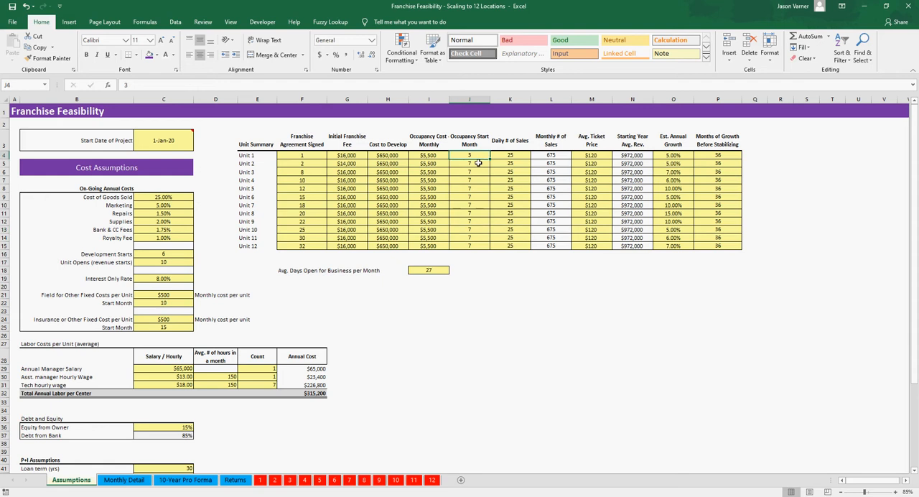
pyautogui.write('7')
pyautogui.press('Return')
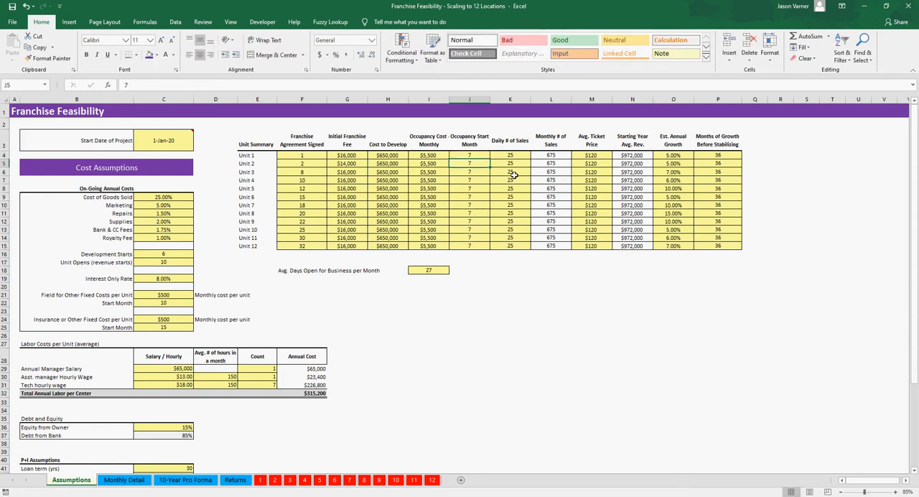
# Step: Set Unit 2's Occupancy Start Month to 10 and inspect its occupancy costs from Month 11 onward in Monthly Detail
pyautogui.write('10')
pyautogui.press('Return')
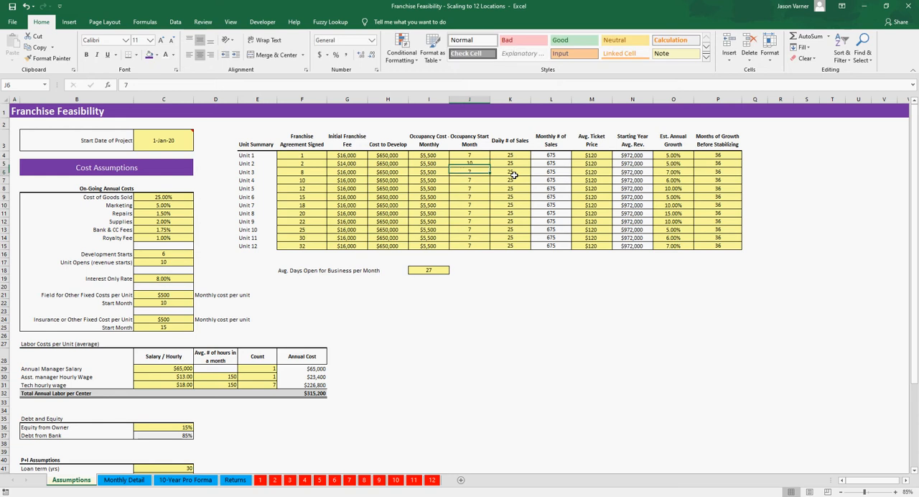
pyautogui.click(123, 479)
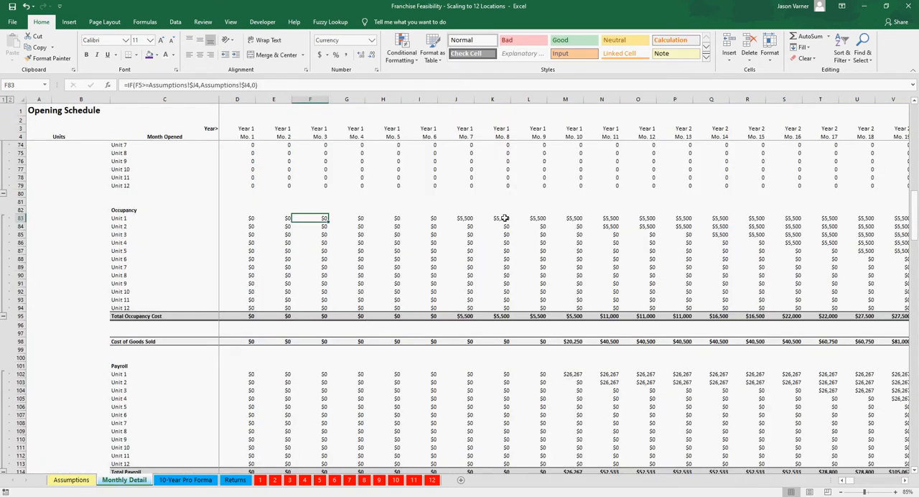
pyautogui.click(609, 225)
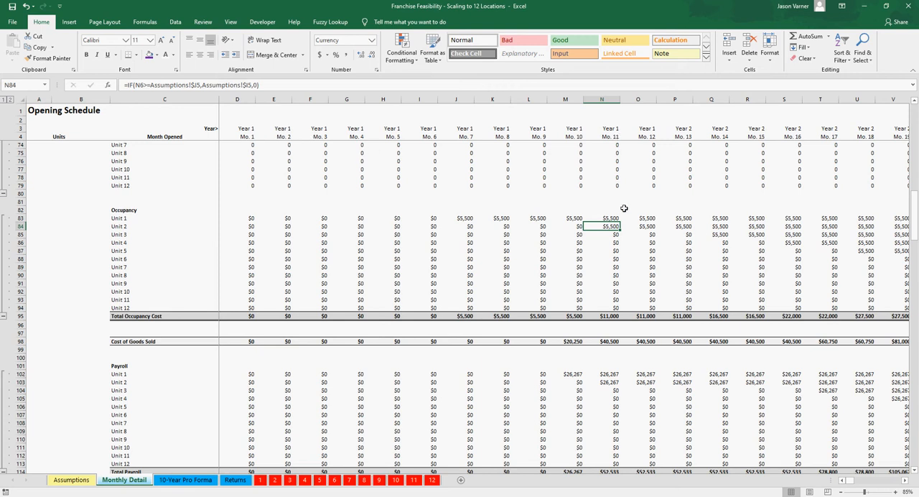
pyautogui.press('Right')
pyautogui.press('Right')
pyautogui.press('Right')
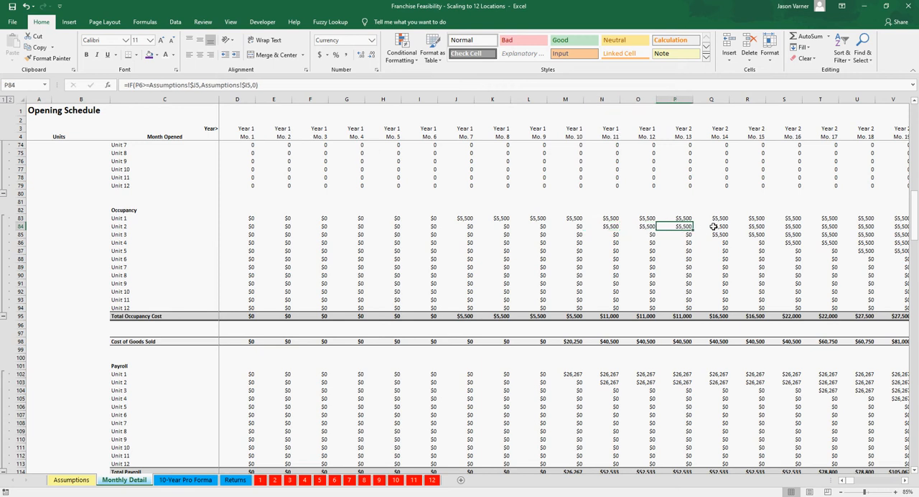
# Step: On the Assumptions sheet, set Unit 2's Occupancy Start Month to 7
pyautogui.click(71, 479)
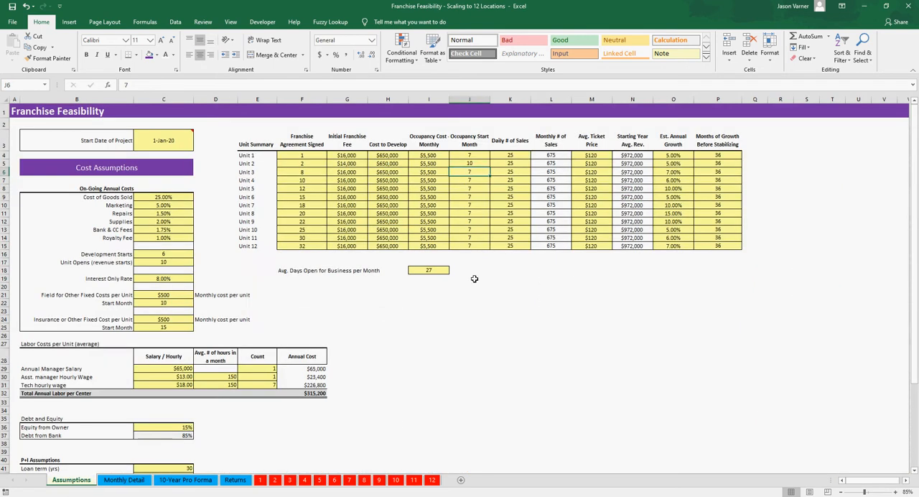
pyautogui.click(473, 163)
pyautogui.write('7')
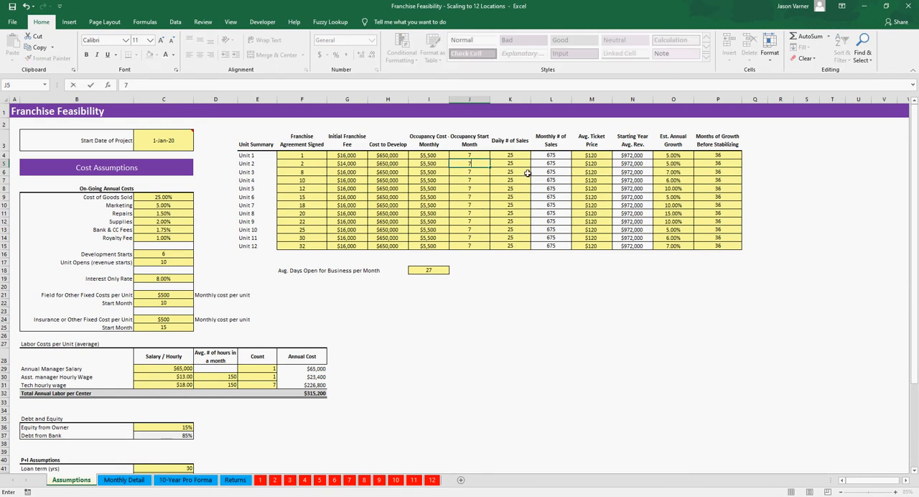
pyautogui.press('Return')
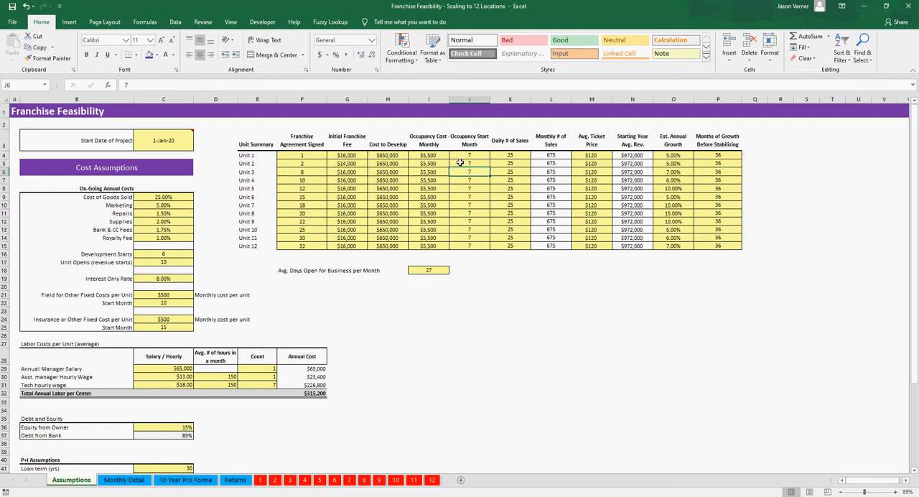
# Step: Review the Occupancy Start Months and daily sales, Unit 1's monthly sales formula, and the average days open per month
pyautogui.moveTo(469, 155); pyautogui.dragTo(465, 246)
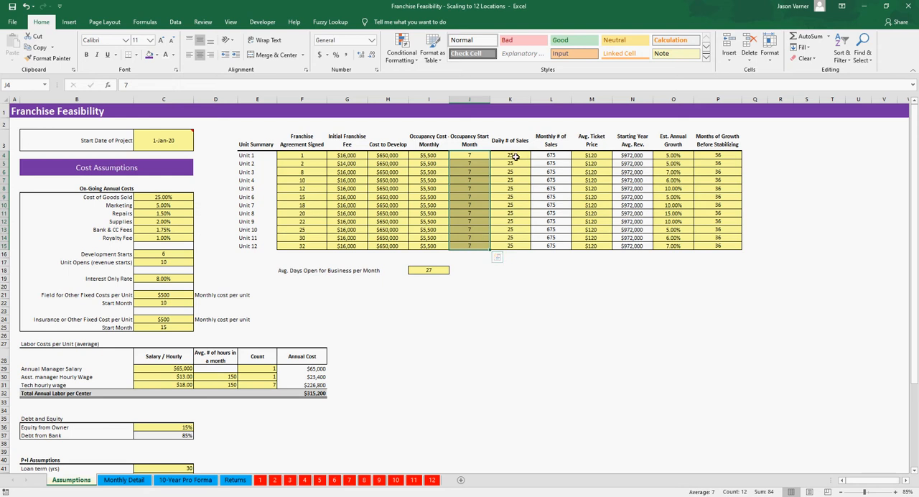
pyautogui.moveTo(517, 154); pyautogui.dragTo(511, 214)
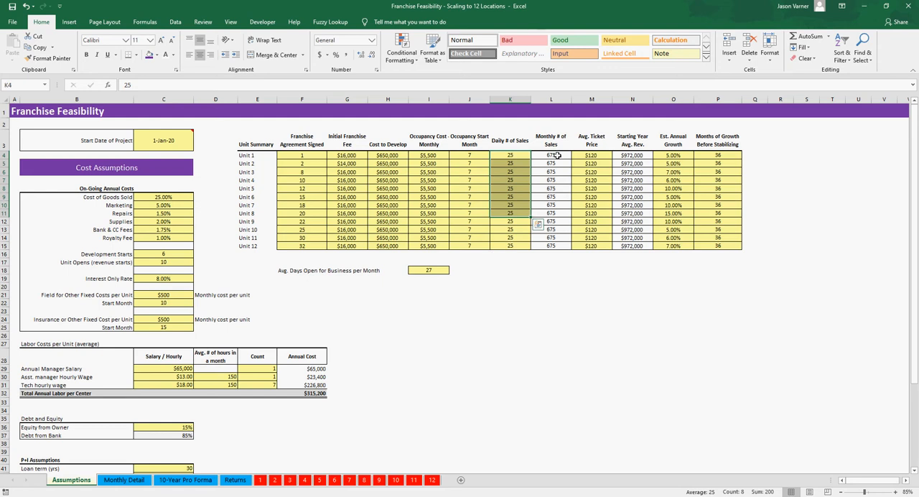
pyautogui.click(558, 155)
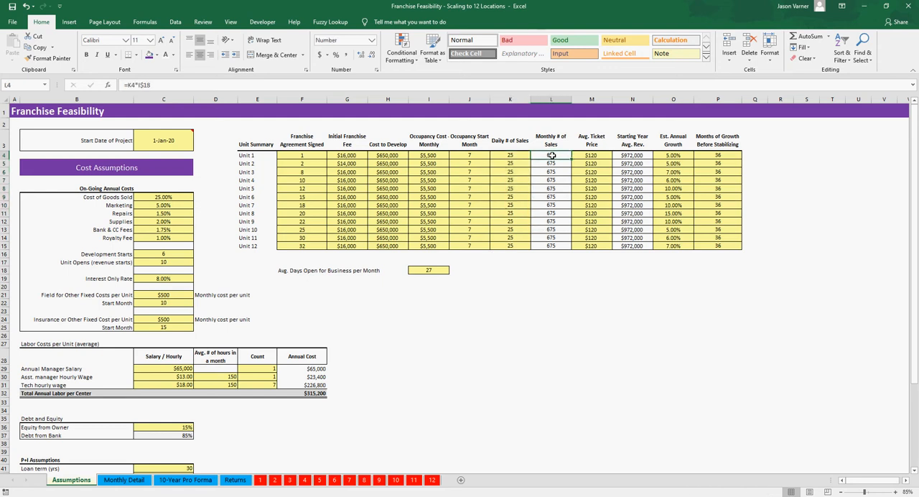
pyautogui.click(431, 272)
pyautogui.moveTo(301, 271); pyautogui.dragTo(428, 264)
pyautogui.click(429, 270)
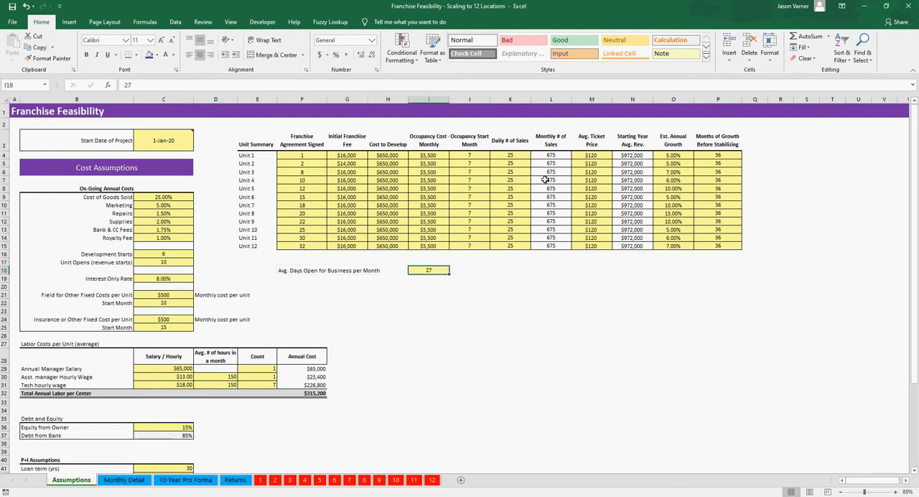
# Step: Examine Unit 1's average ticket price and the starting year average revenue formula across the units
pyautogui.click(595, 155)
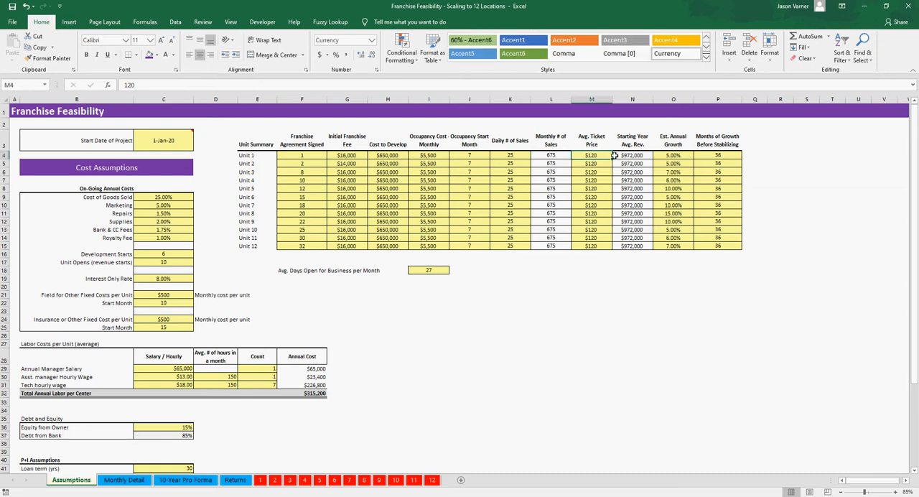
pyautogui.click(638, 157)
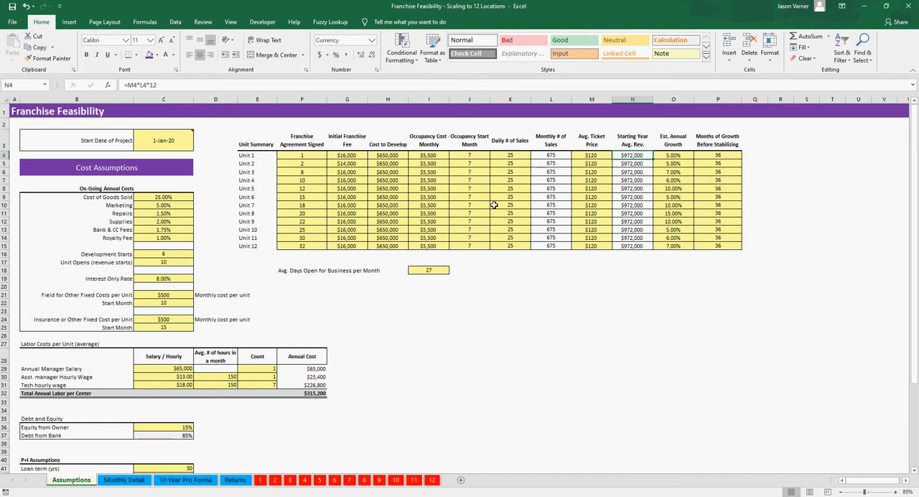
pyautogui.moveTo(631, 155); pyautogui.dragTo(633, 244)
pyautogui.click(632, 155)
pyautogui.moveTo(632, 155); pyautogui.dragTo(632, 189)
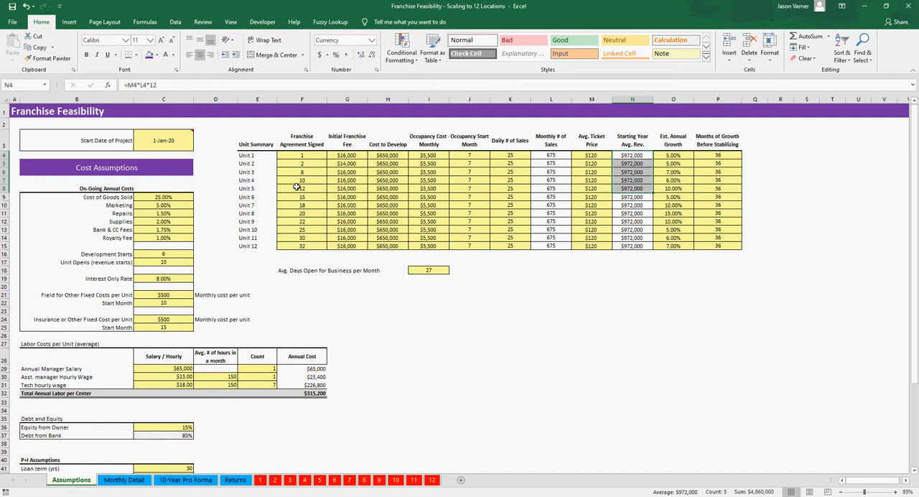
# Step: On the Monthly Detail sheet, inspect the payroll formulas for Unit 1 in Month 10 and Unit 2 in Month 11
pyautogui.click(134, 480)
pyautogui.click(574, 374)
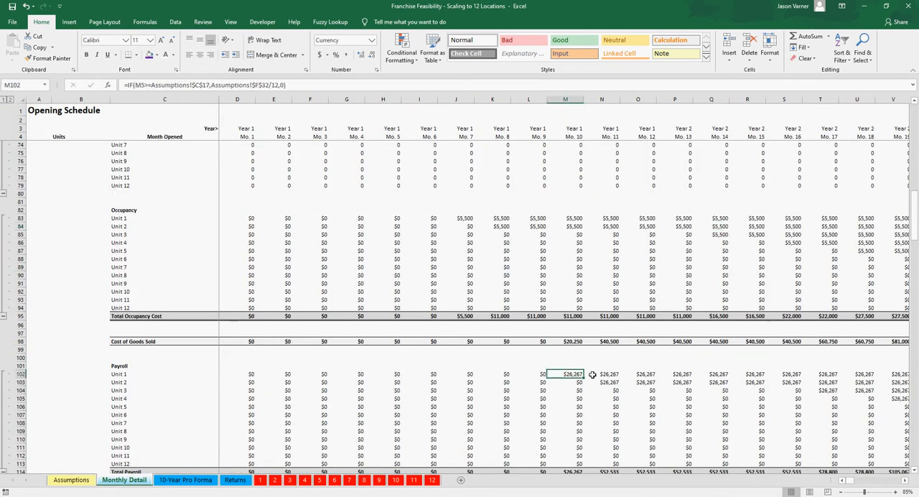
pyautogui.click(608, 383)
# Step: Inspect the revenue formulas for Unit 1 in Month 10 and Unit 2 in Month 11, and return to the Assumptions sheet
pyautogui.scroll(8, 607, 384)
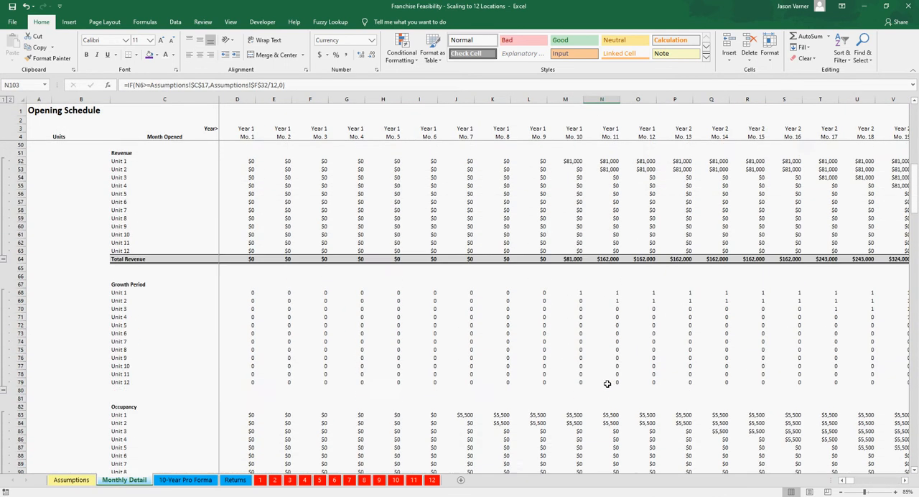
pyautogui.scroll(4, 608, 384)
pyautogui.click(575, 260)
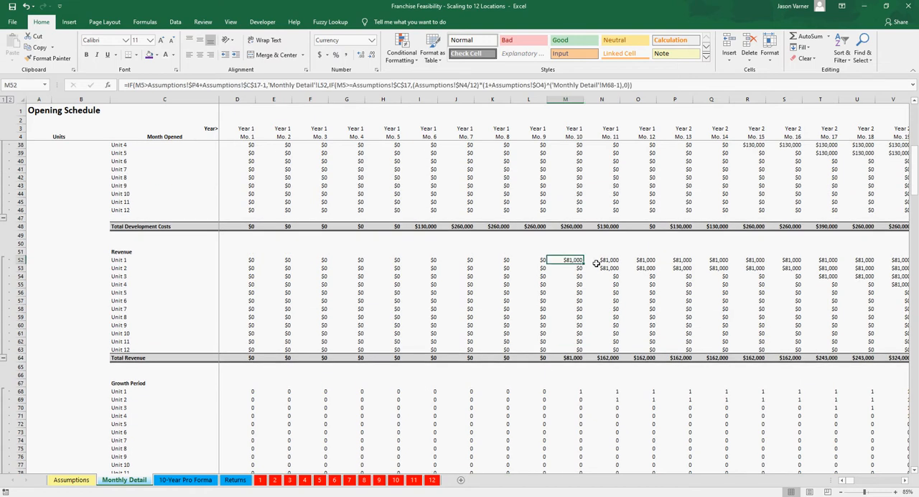
pyautogui.scroll(4, 603, 290)
pyautogui.click(607, 365)
pyautogui.scroll(4, 607, 367)
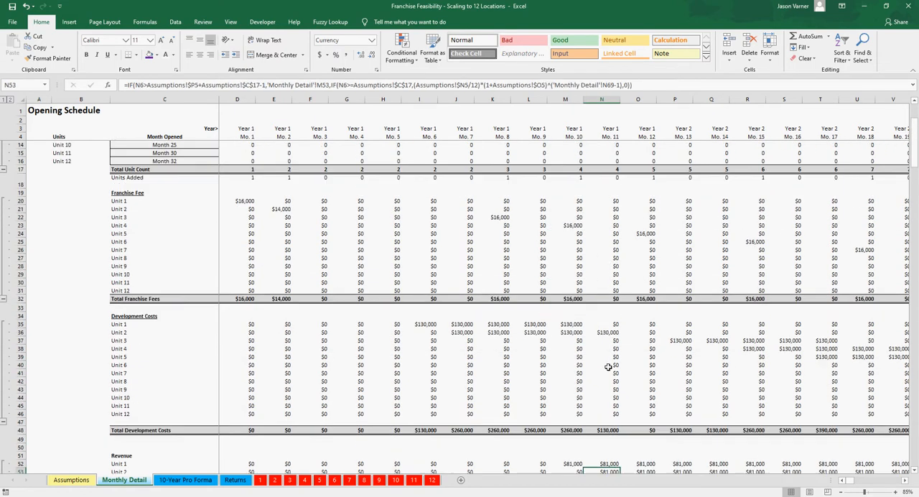
pyautogui.click(71, 480)
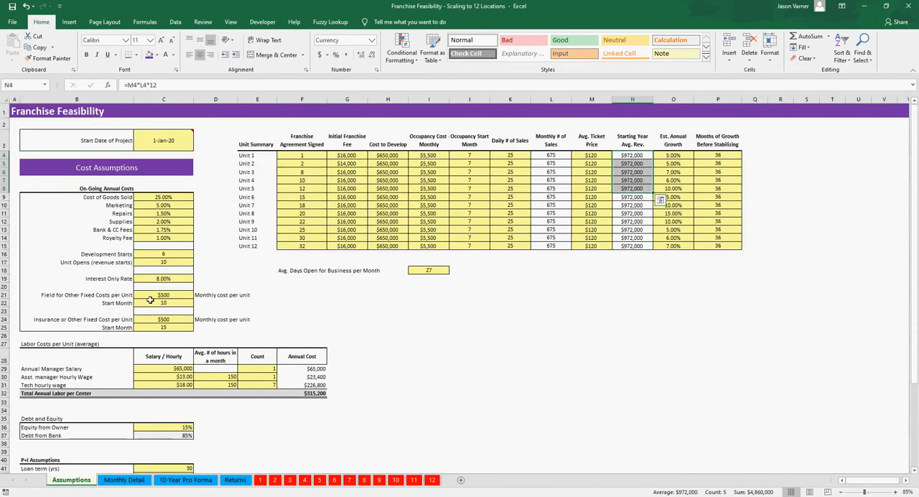
# Step: Check the Unit Opens (revenue starts) month in the cost assumptions and save the workbook
pyautogui.click(121, 262)
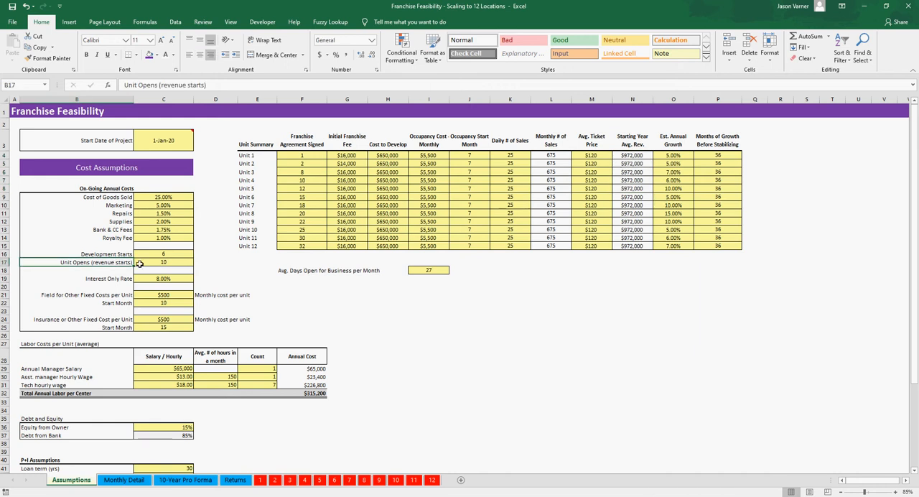
pyautogui.click(158, 263)
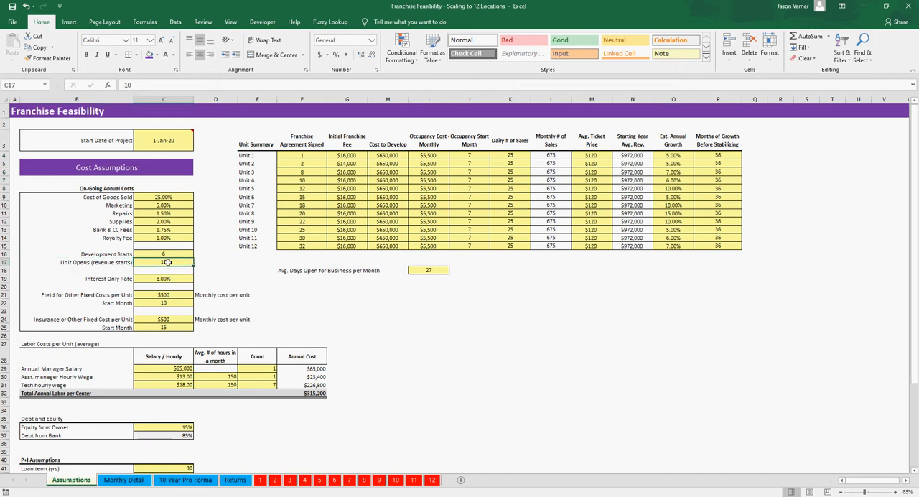
pyautogui.hotkey('ctrl', 's')
# Step: Inspect the Starting Year Avg. Rev. formulas for Units 1 through 4
pyautogui.click(627, 156)
pyautogui.press('Down')
pyautogui.press('Down')
pyautogui.press('Down')
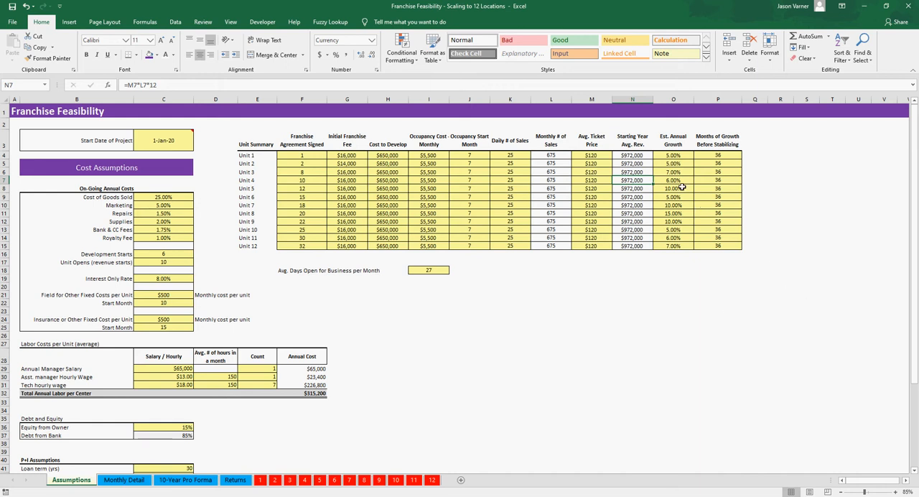
# Step: Review Unit 1's occupancy start month, daily sales and average ticket price alongside the estimated annual growth rates of the first units
pyautogui.click(676, 156)
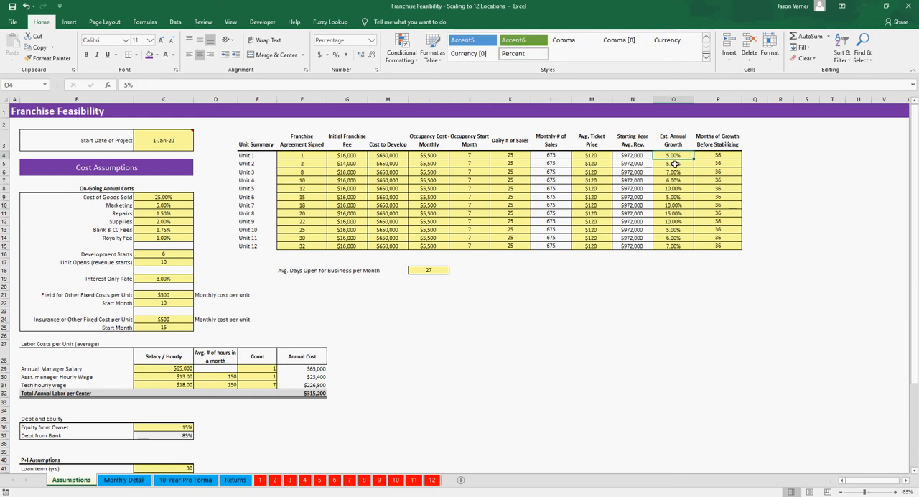
pyautogui.click(496, 156)
pyautogui.click(472, 157)
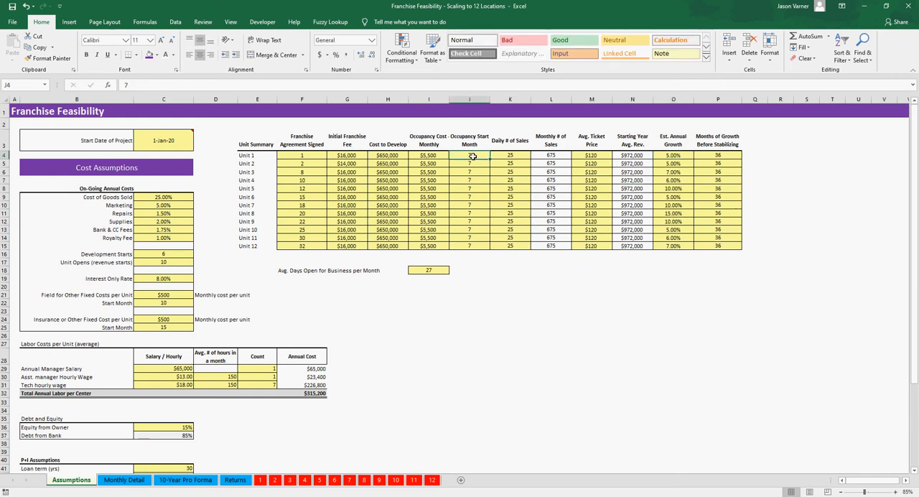
pyautogui.click(519, 155)
pyautogui.click(579, 154)
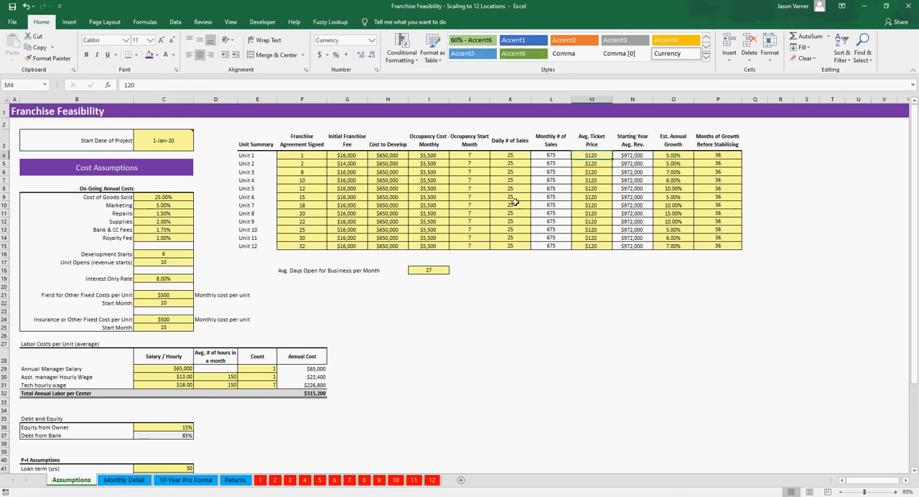
pyautogui.click(676, 156)
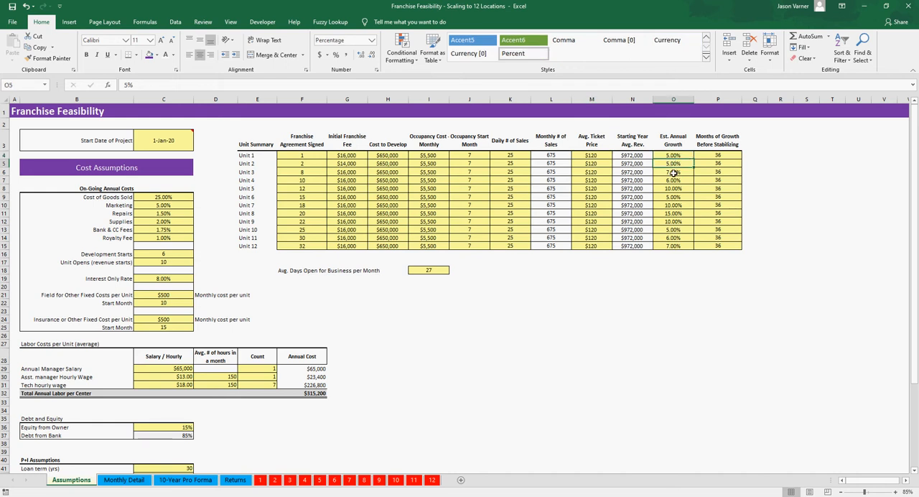
pyautogui.click(673, 177)
# Step: Review the Months of Growth Before Stabilizing for all units and Unit 2's franchise agreement month
pyautogui.moveTo(720, 155); pyautogui.dragTo(716, 246)
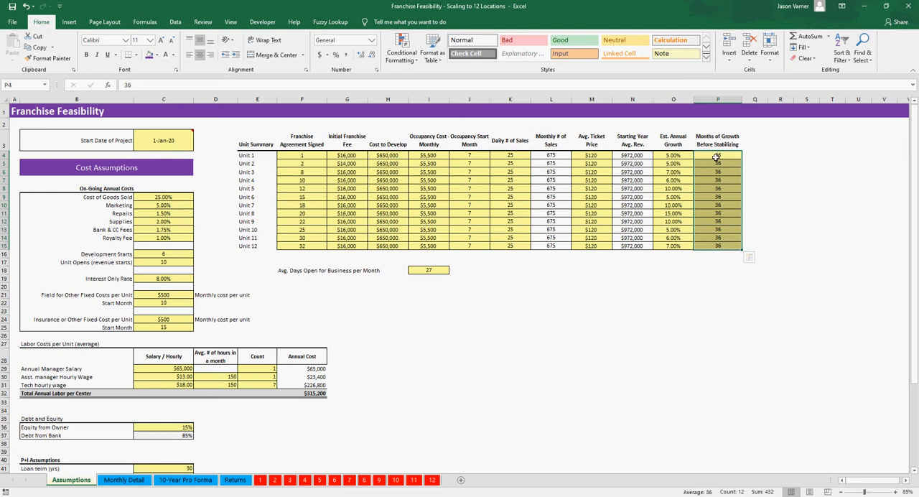
pyautogui.click(722, 155)
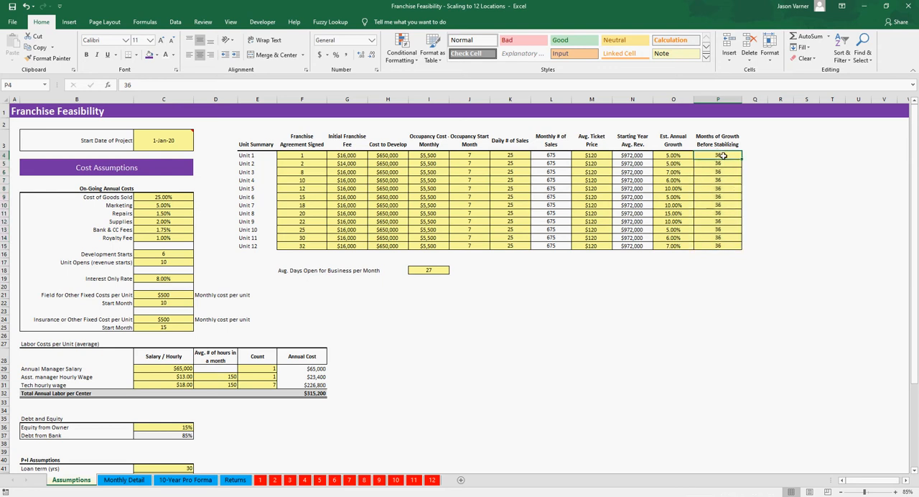
pyautogui.click(718, 164)
pyautogui.click(719, 173)
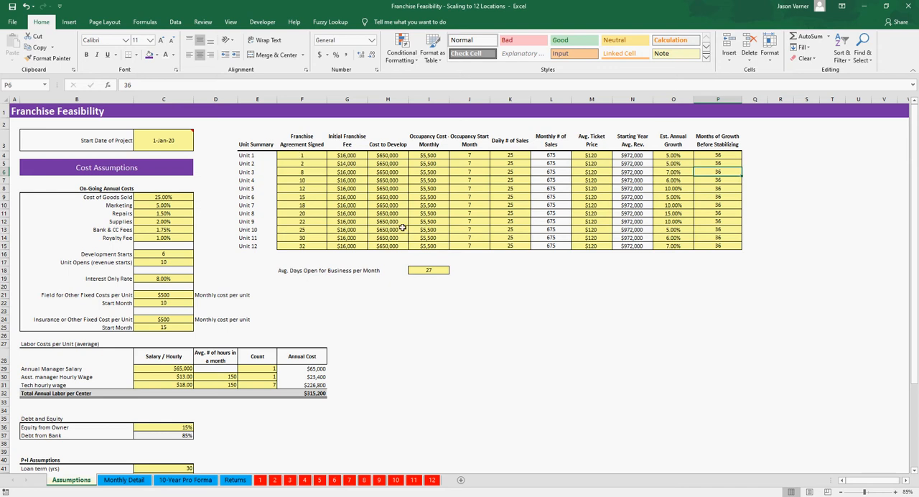
pyautogui.click(313, 164)
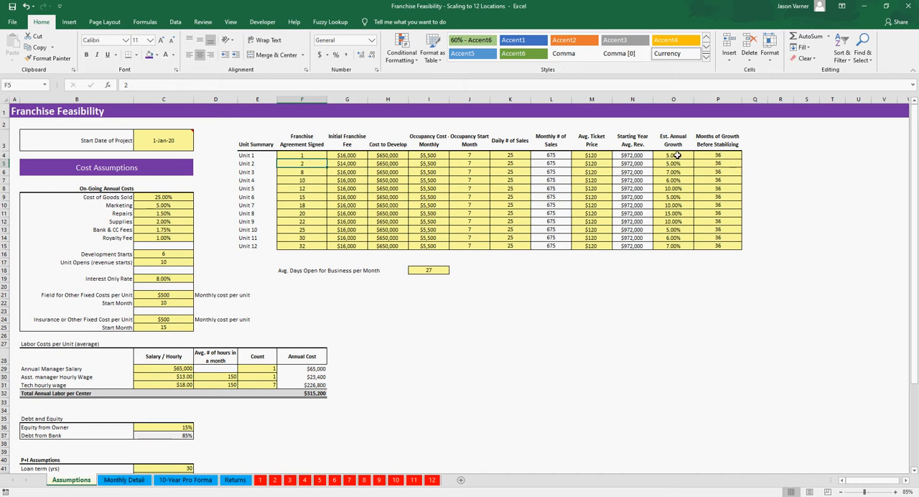
# Step: On the Monthly Detail sheet, examine Unit 2's revenue formula from Month 2 through Month 13
pyautogui.click(138, 484)
pyautogui.scroll(-5, 156, 364)
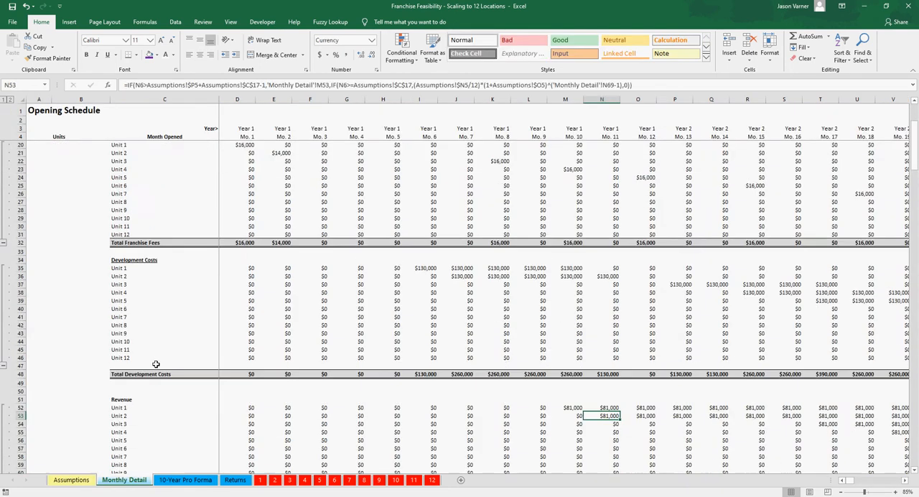
pyautogui.scroll(-2, 156, 364)
pyautogui.click(279, 366)
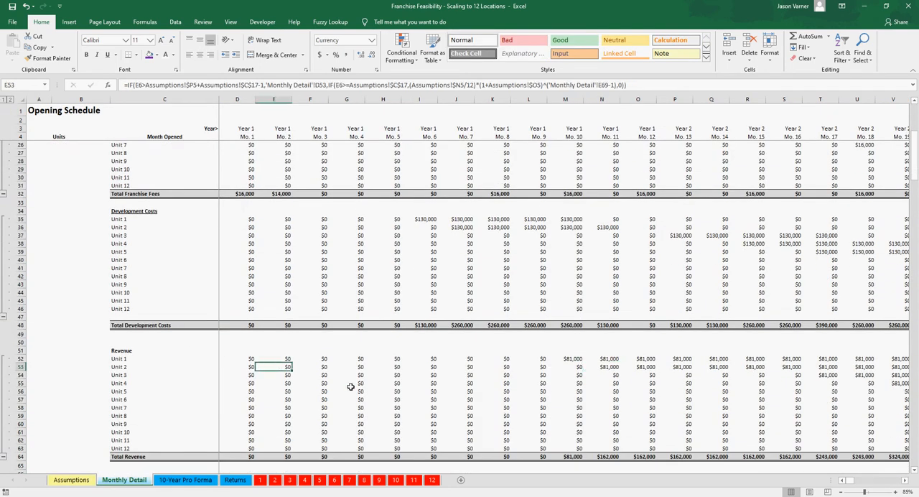
pyautogui.press('Right')
pyautogui.press('Right')
pyautogui.press('Right')
pyautogui.press('Right')
pyautogui.press('Right')
pyautogui.press('Right')
pyautogui.press('Right')
pyautogui.press('Right')
pyautogui.press('Right')
pyautogui.press('Right')
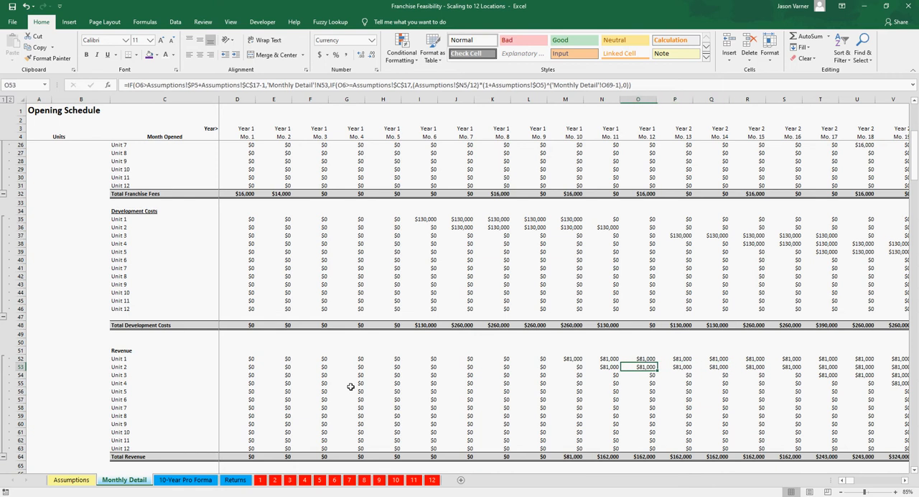
pyautogui.press('Left')
pyautogui.press('Left')
pyautogui.press('Right')
pyautogui.press('Right')
pyautogui.press('Right')
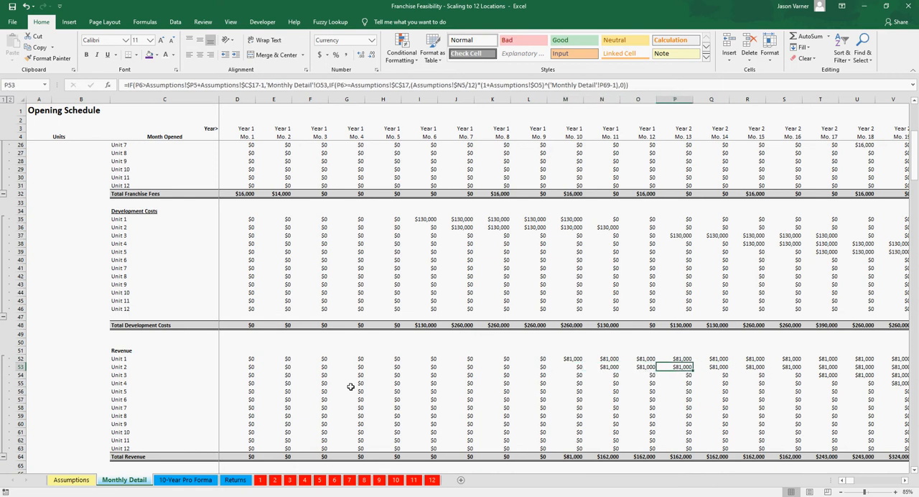
# Step: Follow Unit 2's monthly revenue from Month 13 to Month 23 to check when annual growth is applied
pyautogui.press('Right')
pyautogui.press('Right')
pyautogui.press('Right')
pyautogui.press('Right')
pyautogui.press('Right')
pyautogui.press('Right')
pyautogui.press('Right')
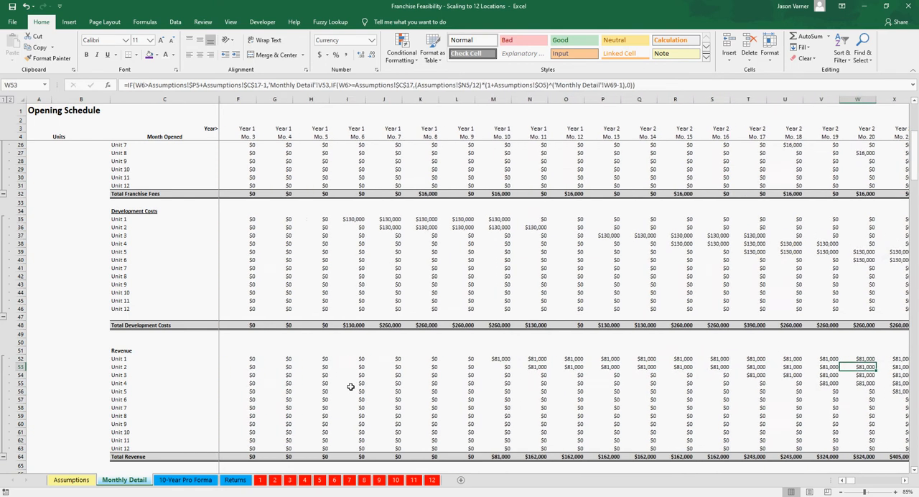
pyautogui.press('Right')
pyautogui.press('Right')
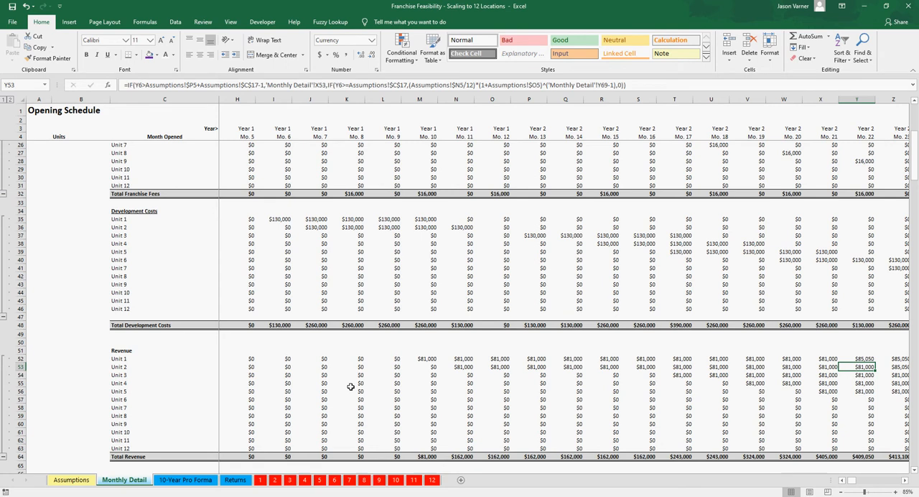
pyautogui.press('Right')
pyautogui.press('Right')
pyautogui.press('Left')
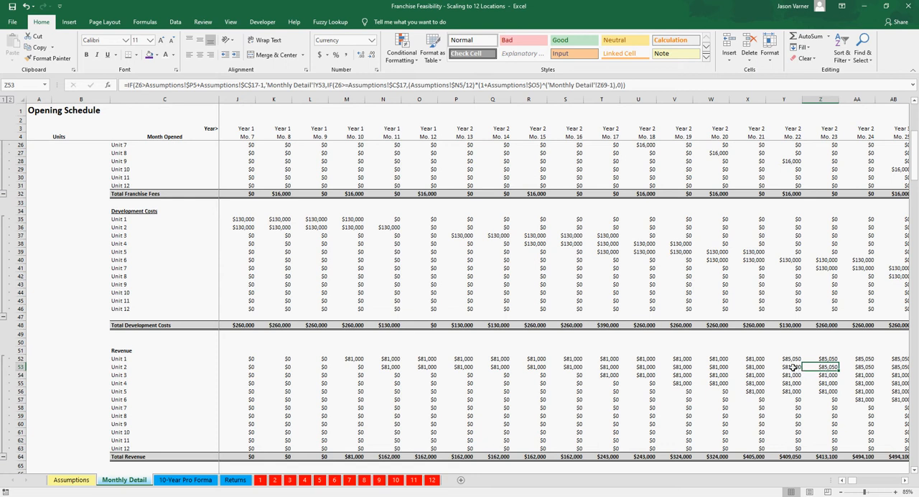
# Step: Trace Unit 2's monthly revenue through Year 3 up to Month 36 to check the second annual growth increase
pyautogui.hscroll(3, 857, 396)
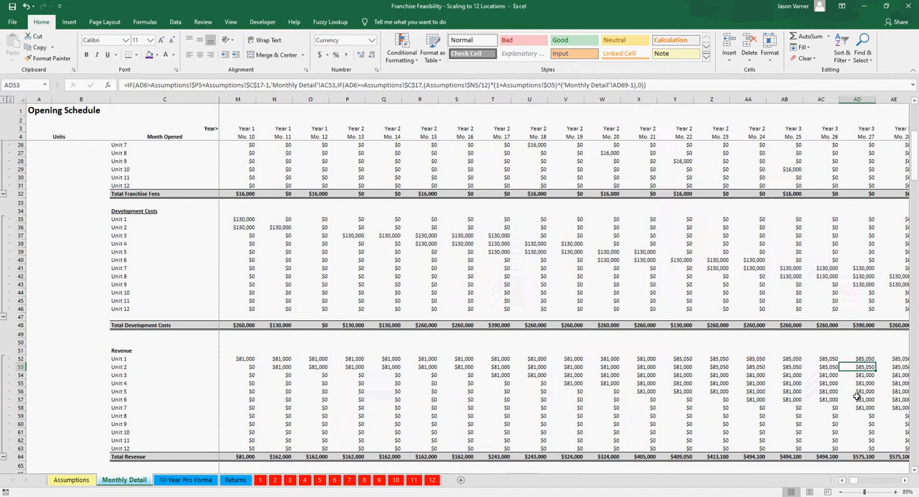
pyautogui.press('Right')
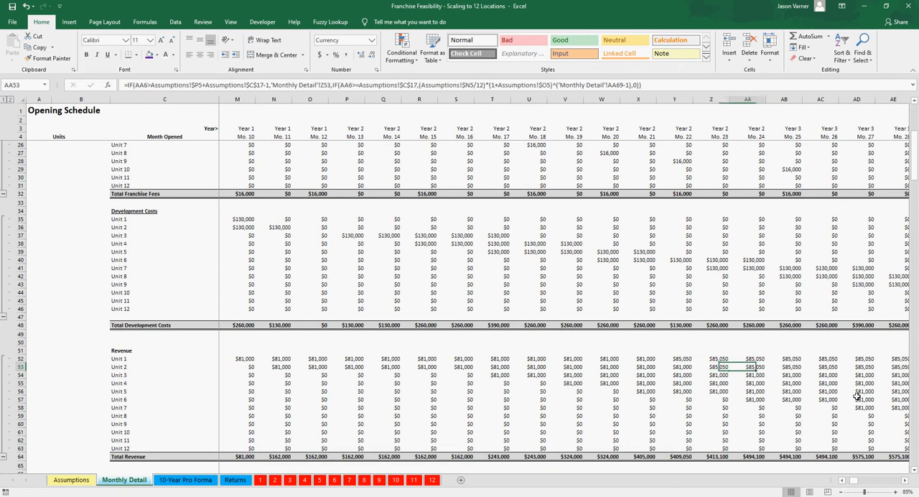
pyautogui.press('Right')
pyautogui.press('Right')
pyautogui.press('Right')
pyautogui.press('Right')
pyautogui.press('Right')
pyautogui.press('Right')
pyautogui.press('Right')
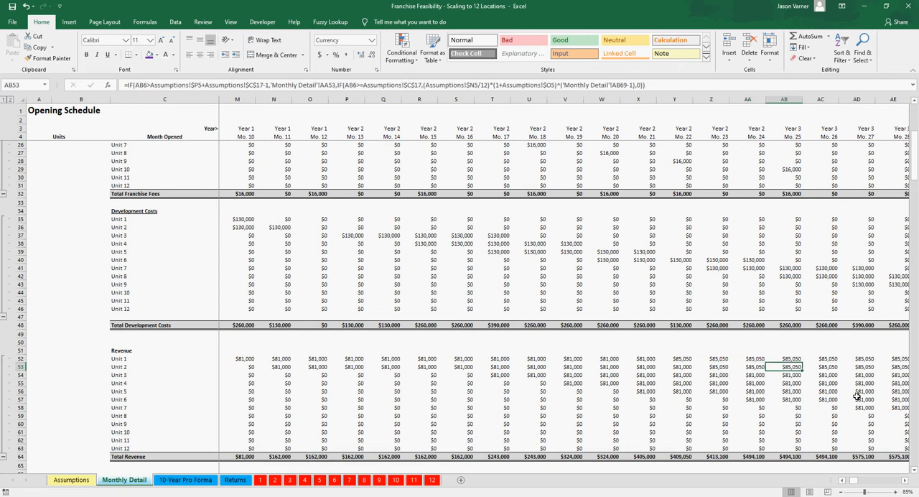
pyautogui.press('Right')
pyautogui.press('Right')
pyautogui.press('Right')
pyautogui.press('Right')
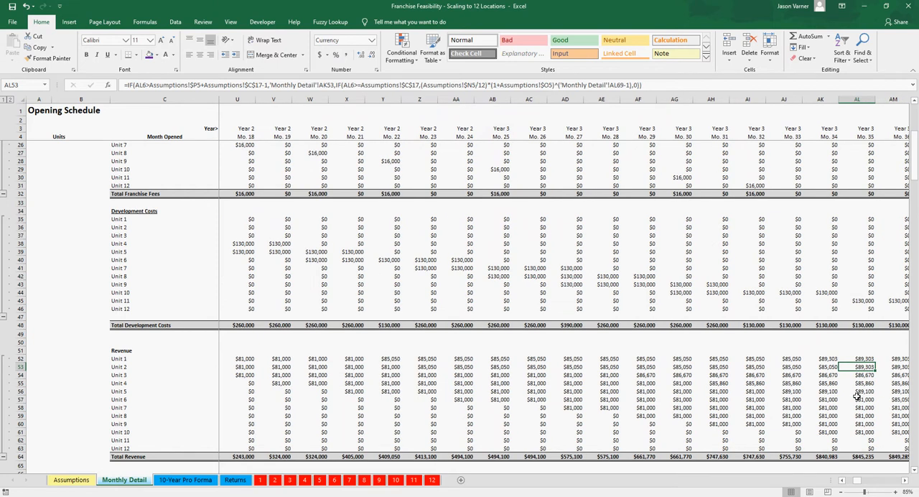
pyautogui.press('Right')
pyautogui.press('Right')
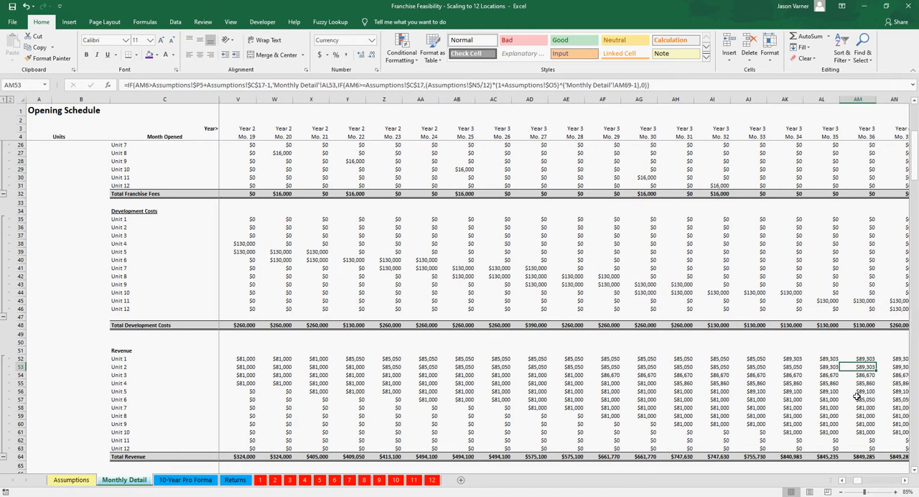
# Step: Recheck Unit 2's revenue at Month 35 and follow it into Year 4 as far as Month 46
pyautogui.press('Left')
pyautogui.press('Left')
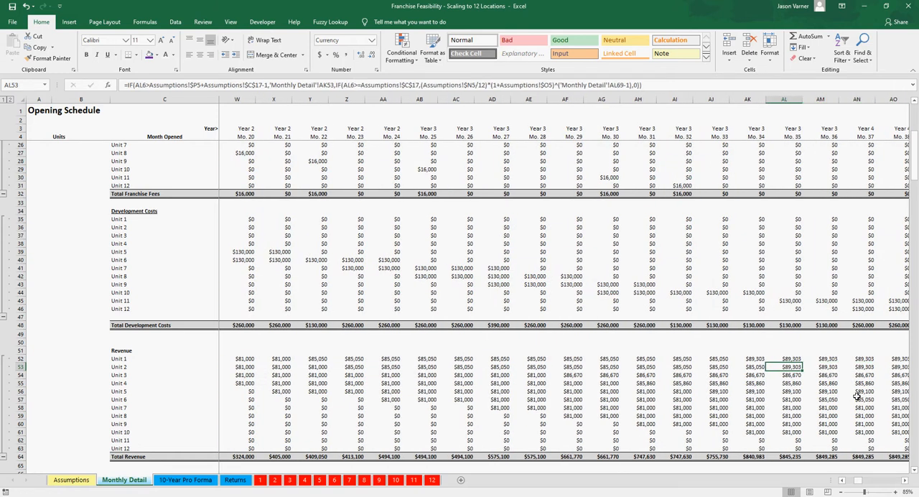
pyautogui.press('Right')
pyautogui.press('Right')
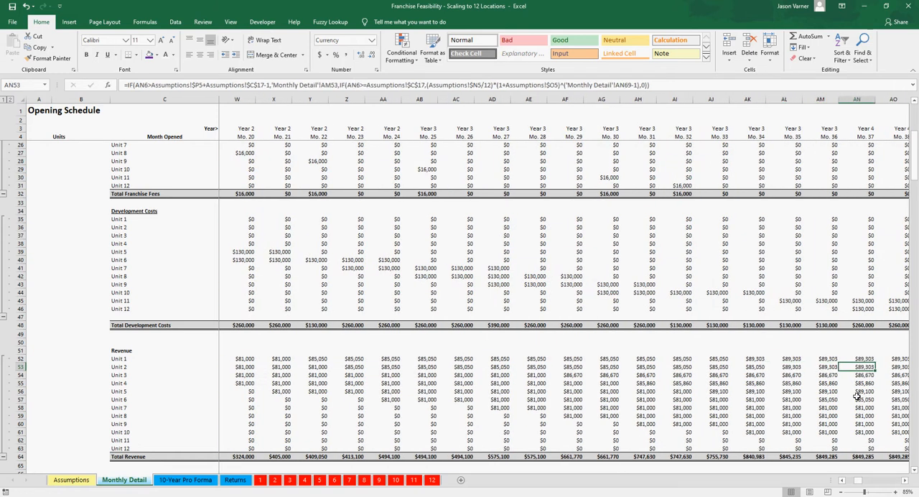
pyautogui.press('Right')
pyautogui.press('Right')
pyautogui.press('Right')
pyautogui.press('Right')
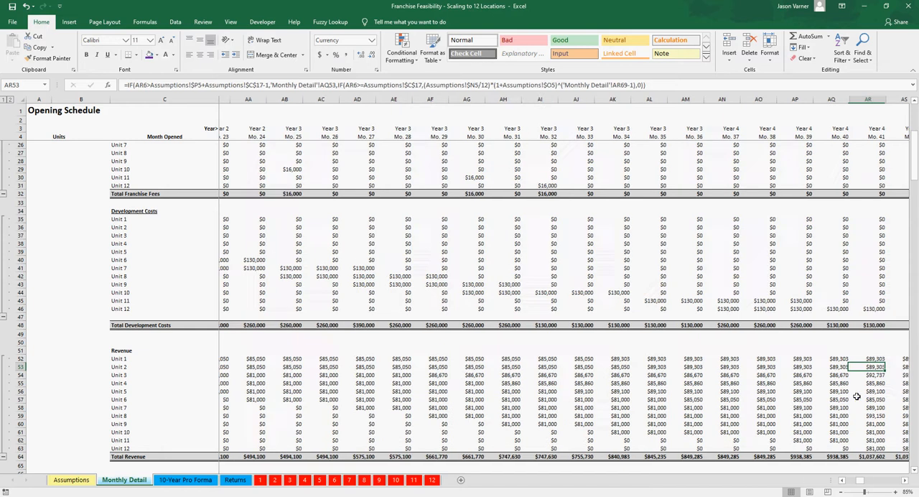
pyautogui.press('Right')
pyautogui.press('Right')
pyautogui.press('Right')
pyautogui.press('Right')
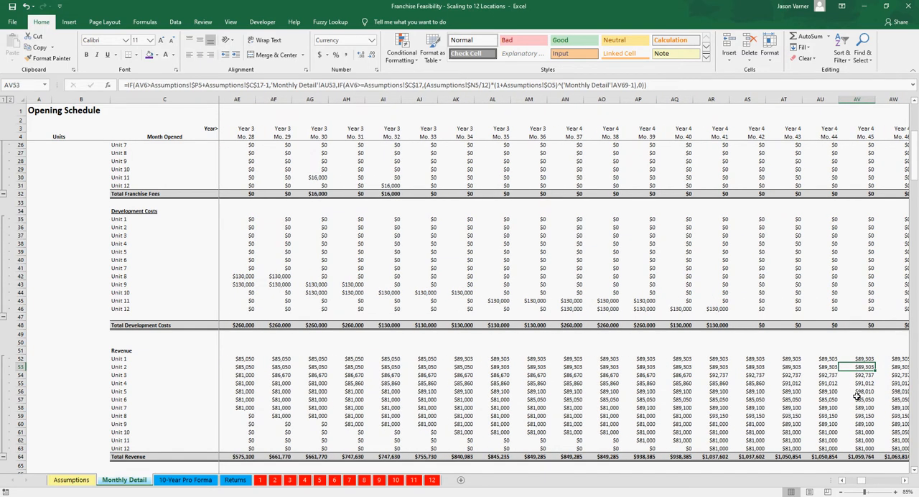
pyautogui.press('Right')
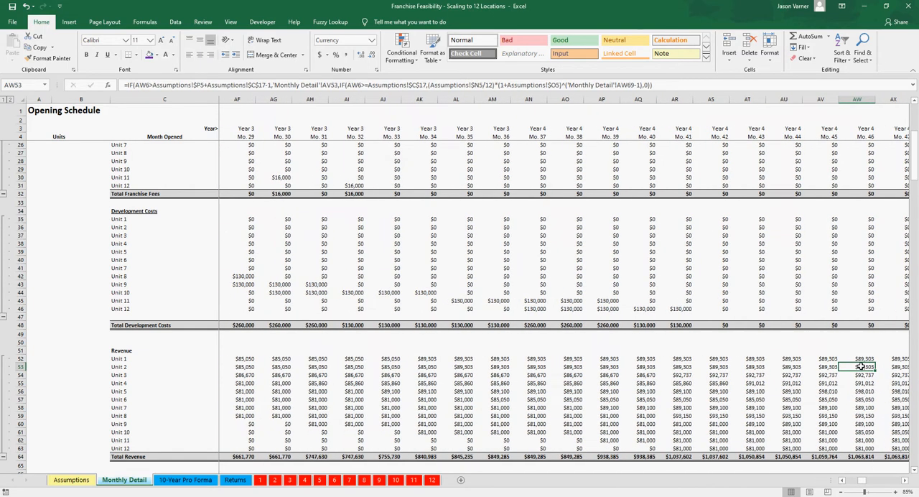
# Step: Check Unit 2's months-since-signing count in the Opening Schedule at Month 46 and compare its revenue around Months 46 to 48
pyautogui.scroll(7, 862, 366)
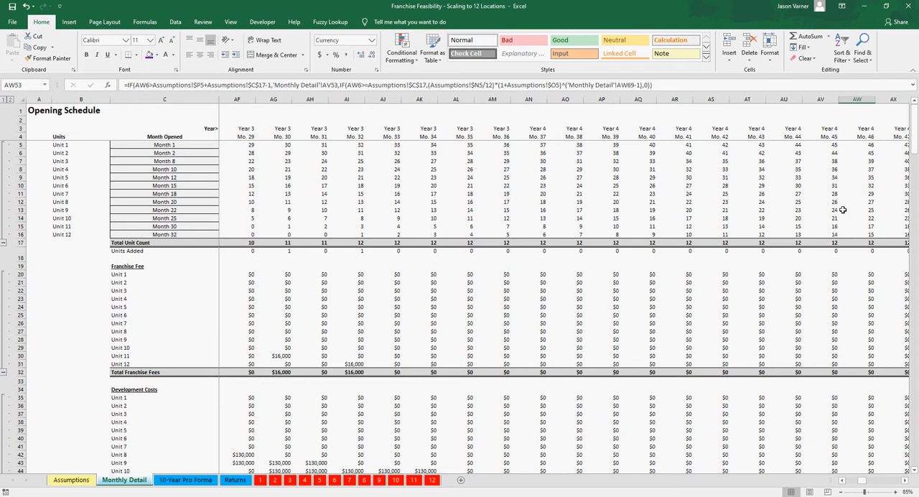
pyautogui.scroll(-5, 836, 345)
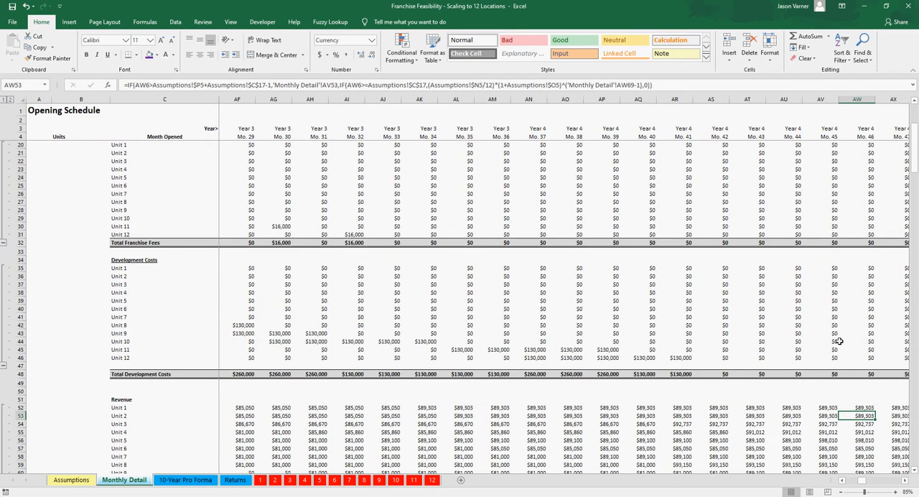
pyautogui.scroll(-2, 838, 342)
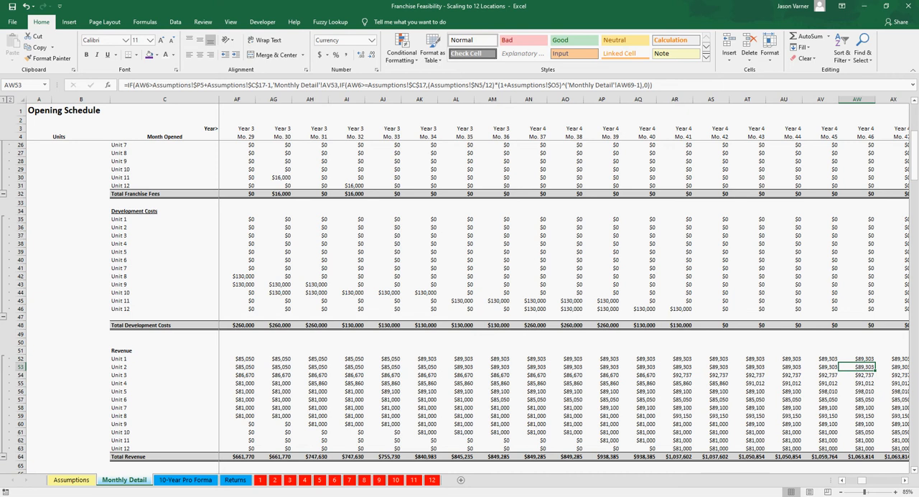
pyautogui.press('Right')
pyautogui.press('Right')
pyautogui.press('Right')
pyautogui.press('Right')
pyautogui.press('Right')
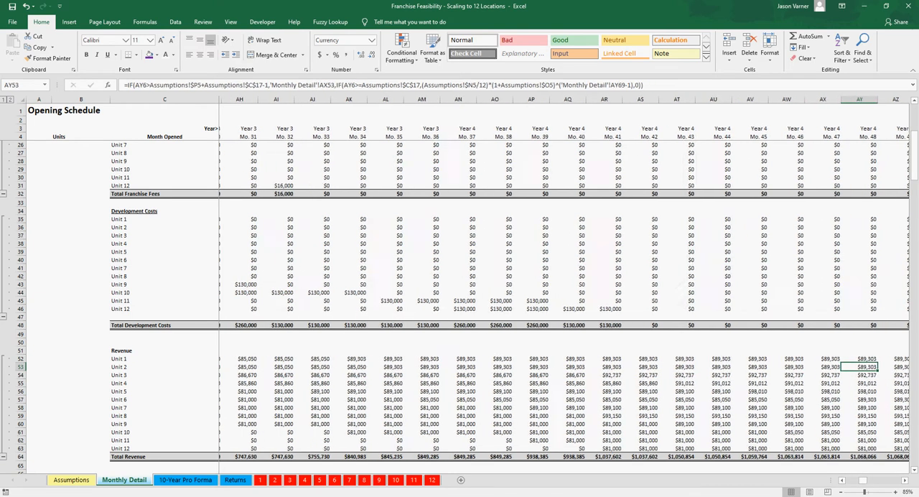
pyautogui.press('Left')
pyautogui.press('Left')
pyautogui.press('Left')
pyautogui.press('Left')
pyautogui.press('Left')
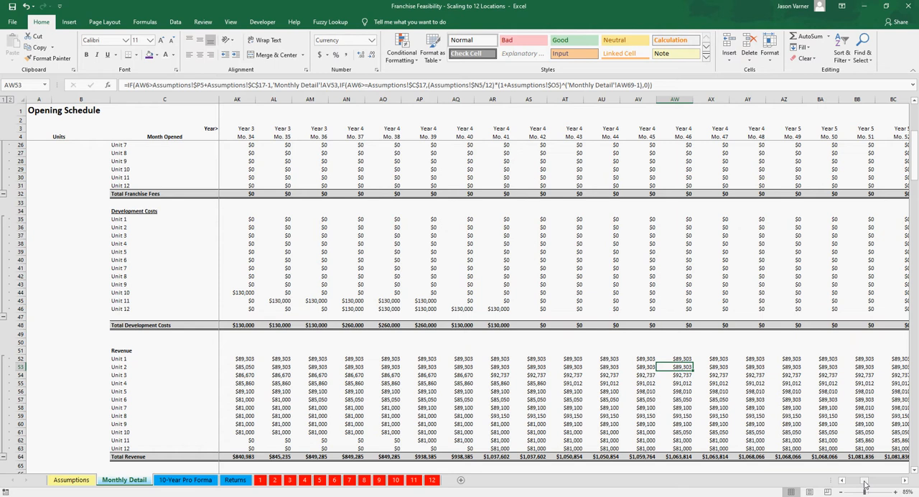
# Step: Return to Year 1 and inspect Unit 1's revenue formula in Month 10
pyautogui.moveTo(866, 479); pyautogui.dragTo(849, 480)
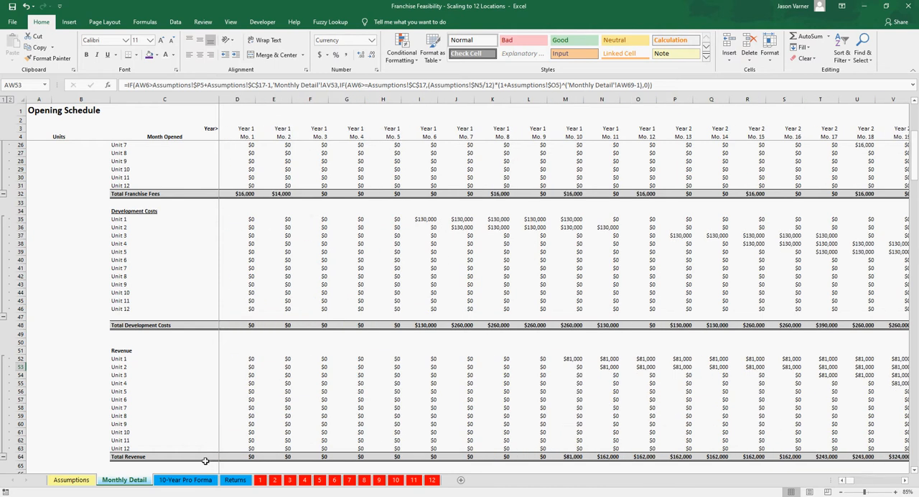
pyautogui.click(571, 359)
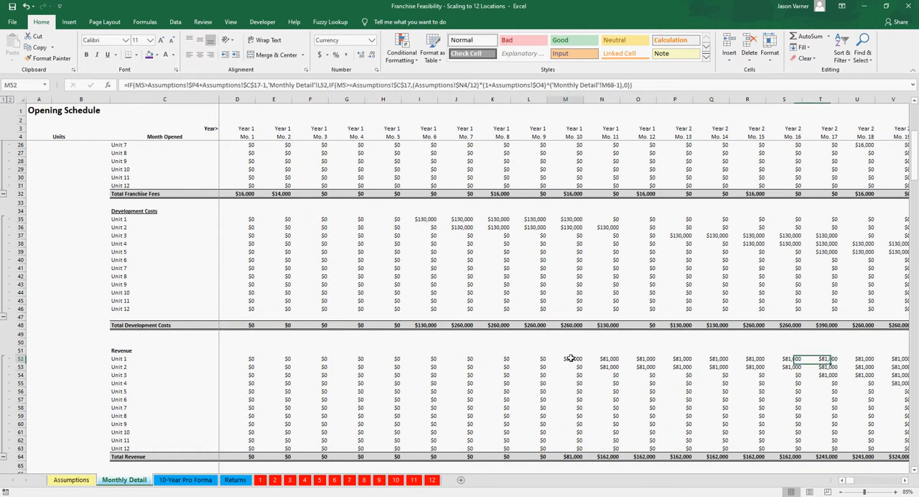
# Step: Review the estimated annual growth rates and months of growth before stabilizing for all 12 units on the Assumptions sheet
pyautogui.click(71, 480)
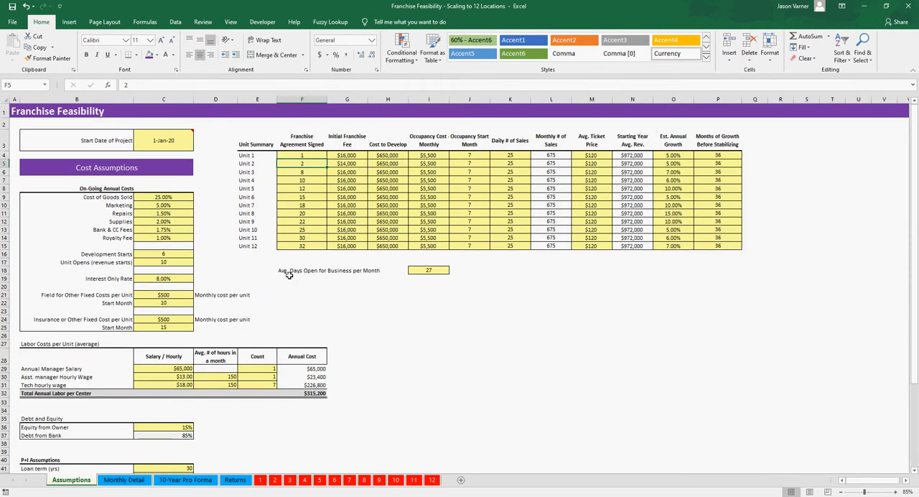
pyautogui.click(678, 163)
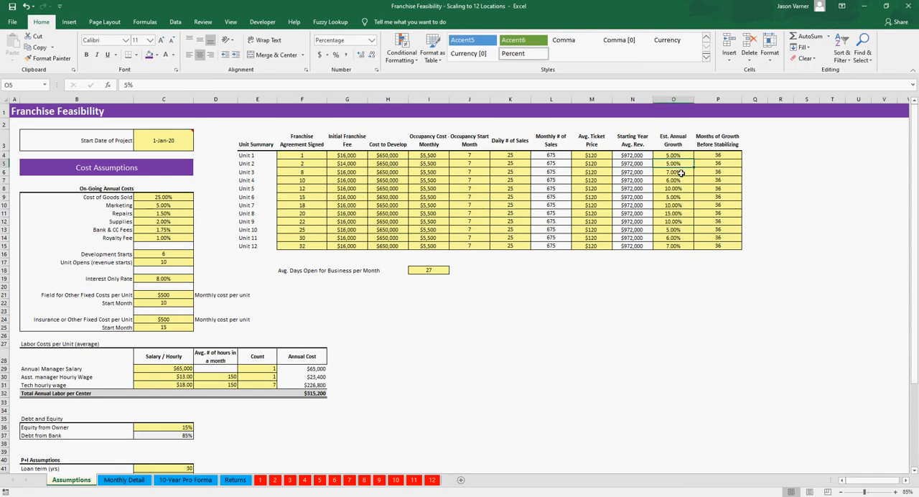
pyautogui.click(722, 165)
pyautogui.press('Down')
pyautogui.press('Down')
pyautogui.press('Down')
pyautogui.press('Down')
pyautogui.press('Down')
pyautogui.press('Down')
pyautogui.press('Down')
pyautogui.press('Down')
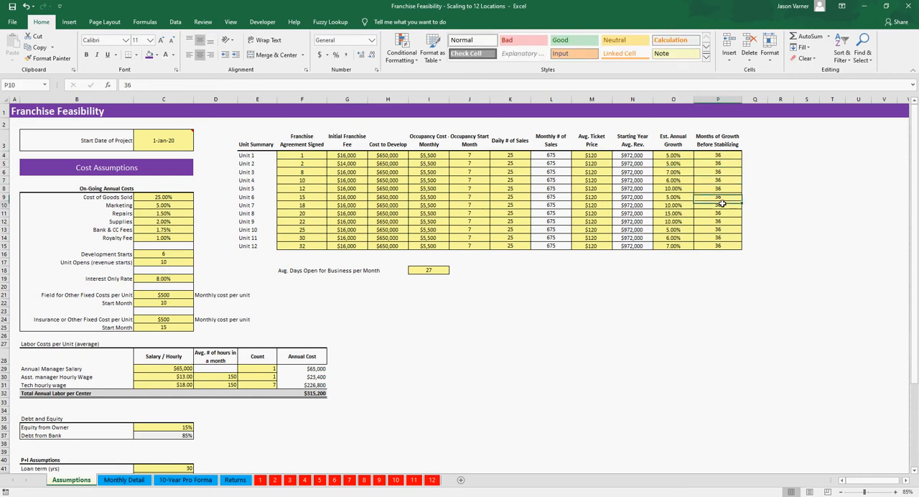
pyautogui.moveTo(724, 153); pyautogui.dragTo(718, 246)
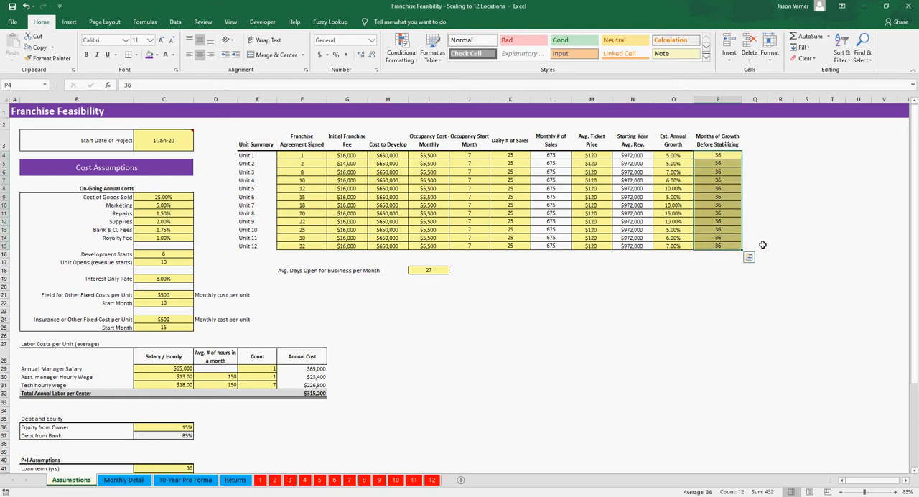
pyautogui.moveTo(672, 155); pyautogui.dragTo(665, 246)
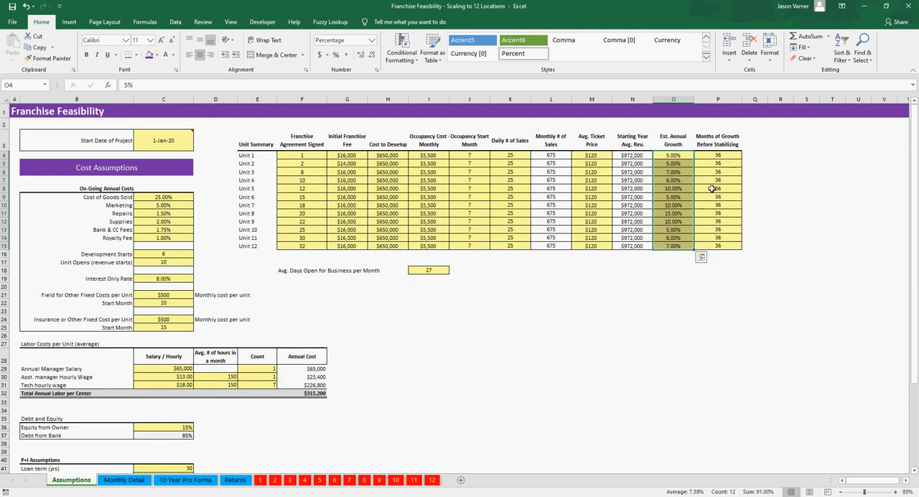
# Step: Recheck the months of growth before stabilizing for Units 1 and 2, and save the workbook
pyautogui.click(726, 156)
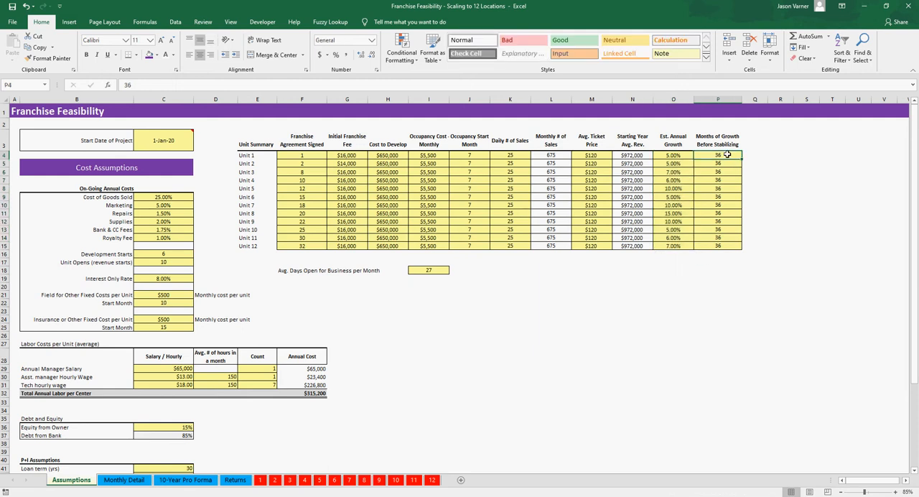
pyautogui.click(726, 159)
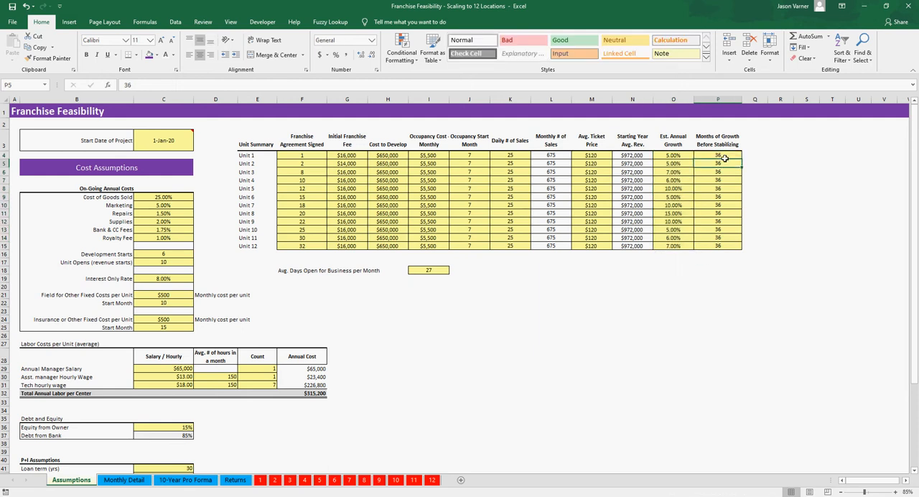
pyautogui.moveTo(726, 156); pyautogui.dragTo(811, 156)
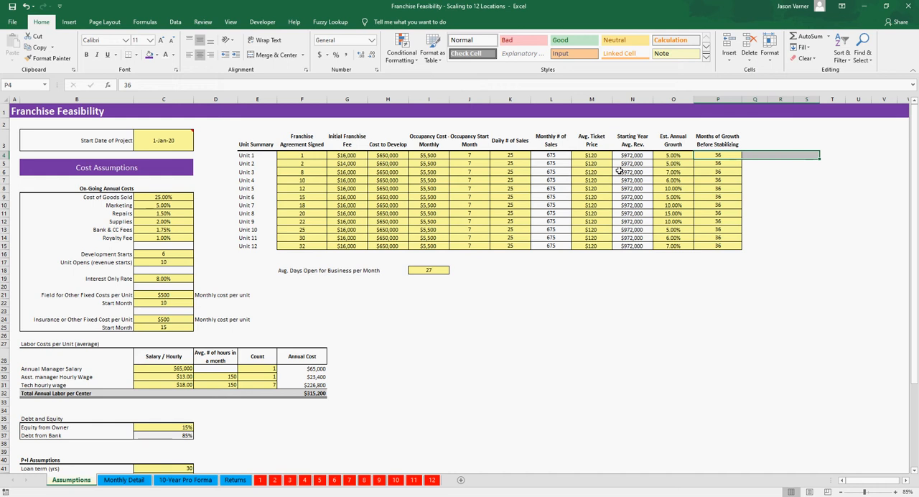
pyautogui.click(12, 7)
pyautogui.click(709, 205)
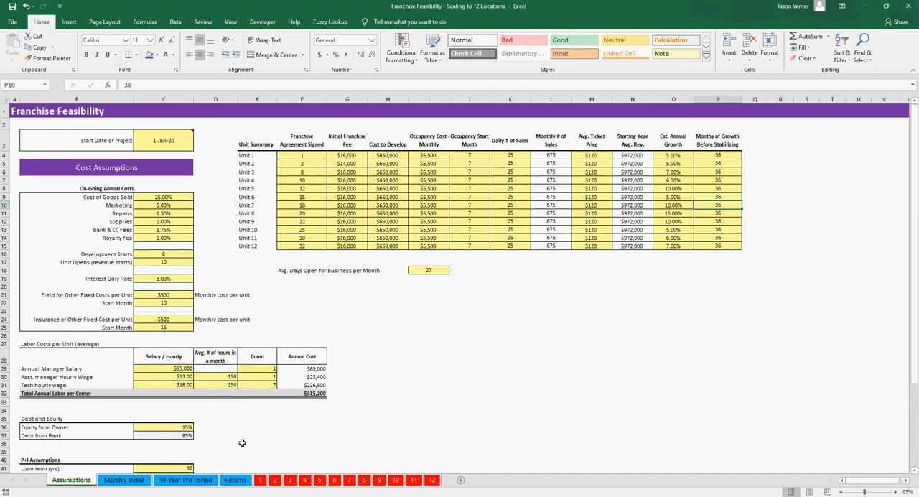
# Step: Inspect Unit 7's Growth Period formula on the Monthly Detail sheet in Months 4 and 6
pyautogui.click(124, 480)
pyautogui.scroll(-3, 330, 378)
pyautogui.scroll(-10, 330, 378)
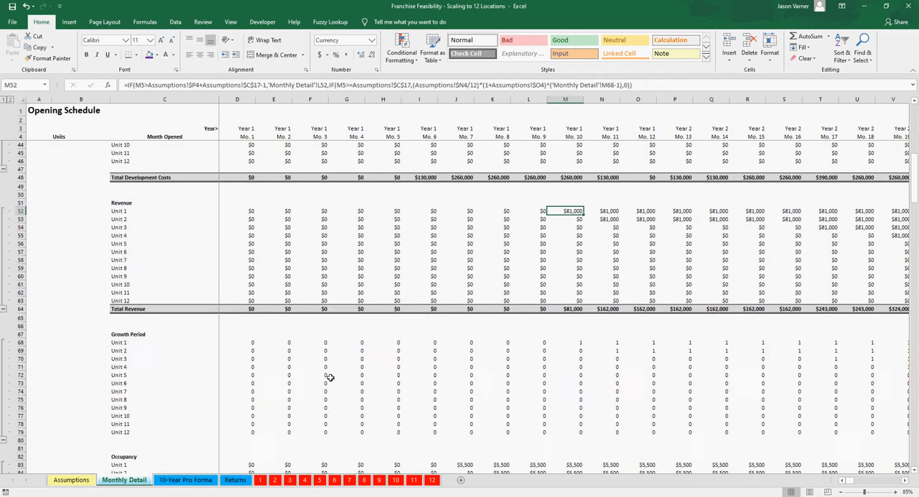
pyautogui.click(354, 216)
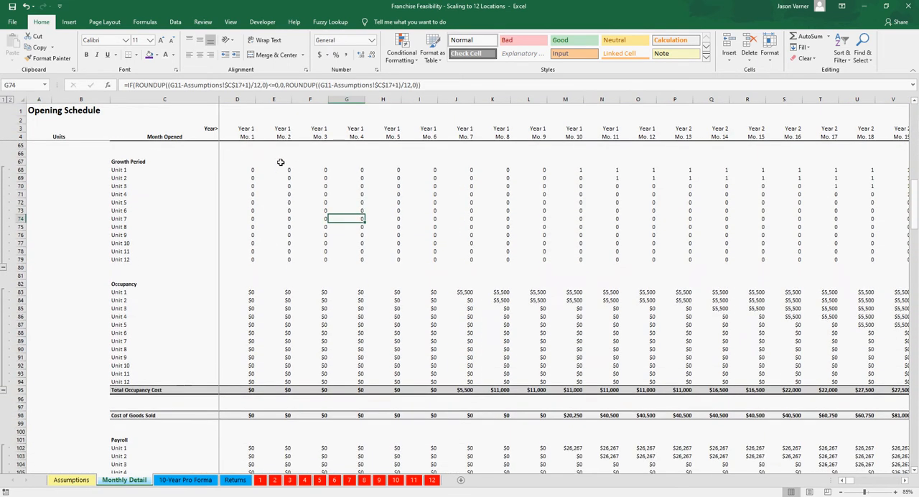
pyautogui.click(421, 217)
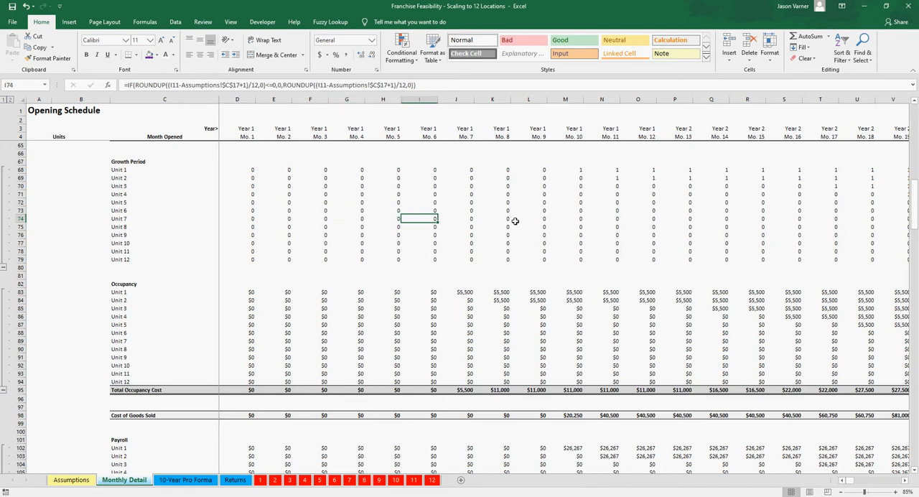
# Step: Trace Unit 7's growth period month by month from Year 1 to Month 42 in Year 4
pyautogui.press('Right')
pyautogui.press('Right')
pyautogui.press('Right')
pyautogui.press('Right')
pyautogui.press('Right')
pyautogui.press('Right')
pyautogui.press('Right')
pyautogui.press('Right')
pyautogui.press('Right')
pyautogui.press('Right')
pyautogui.press('Right')
pyautogui.press('Right')
pyautogui.press('Right')
pyautogui.press('Right')
pyautogui.press('Right')
pyautogui.press('Right')
pyautogui.press('Right')
pyautogui.press('Right')
pyautogui.press('Right')
pyautogui.press('Right')
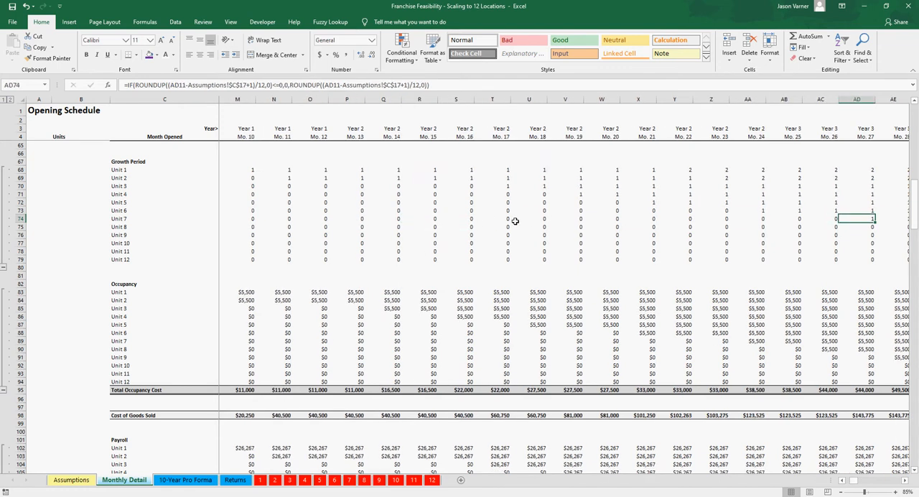
pyautogui.press('Right')
pyautogui.press('Right')
pyautogui.press('Right')
pyautogui.press('Right')
pyautogui.press('Right')
pyautogui.press('Right')
pyautogui.press('Right')
pyautogui.press('Right')
pyautogui.press('Right')
pyautogui.press('Right')
pyautogui.press('Right')
pyautogui.press('Right')
pyautogui.press('Right')
pyautogui.press('Right')
pyautogui.press('Right')
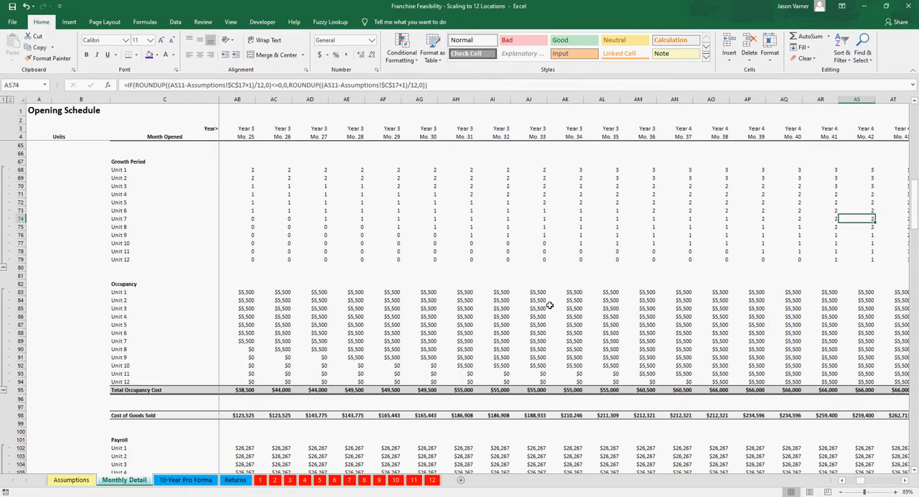
# Step: Examine Unit 6's growth period formula in Month 34 and Unit 8's revenue formula for the same month
pyautogui.click(536, 324)
pyautogui.click(552, 209)
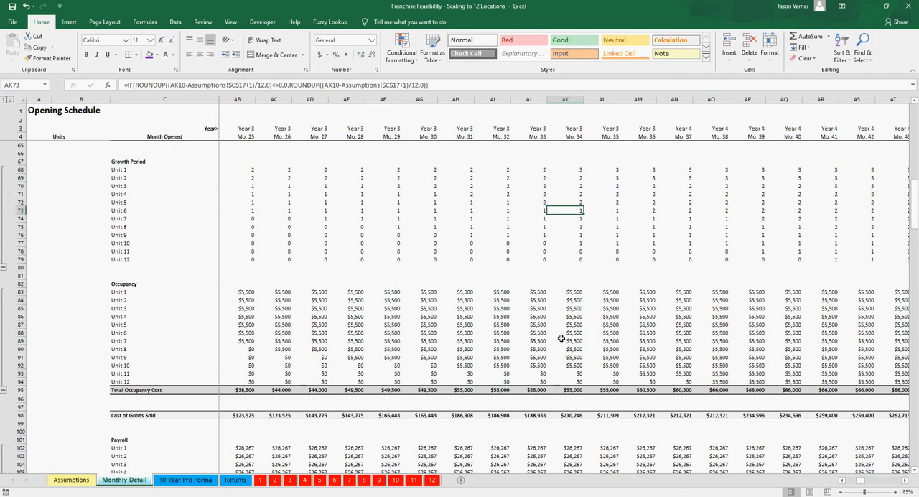
pyautogui.scroll(1, 561, 338)
pyautogui.scroll(5, 562, 339)
pyautogui.click(552, 219)
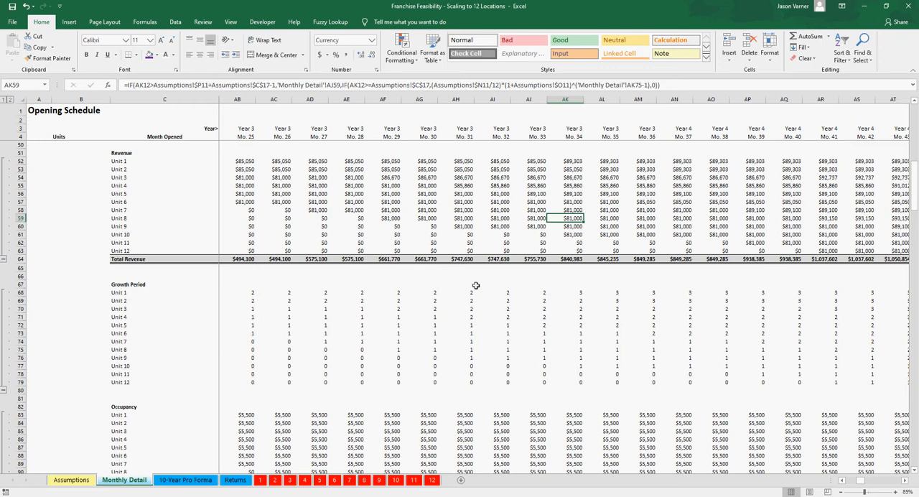
# Step: Review the units' estimated annual growth rates on the Assumptions sheet alongside the Monthly Detail revenue schedule, ending on Unit 5's rate
pyautogui.click(71, 480)
pyautogui.click(677, 165)
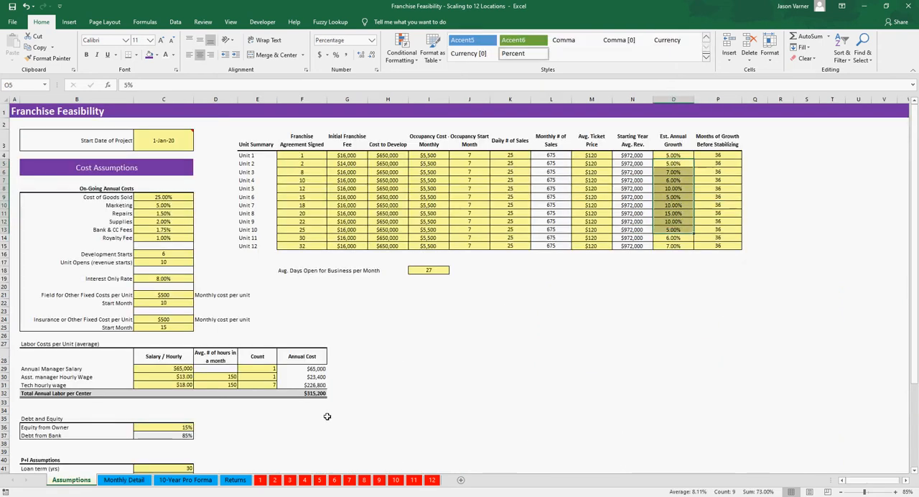
pyautogui.click(123, 480)
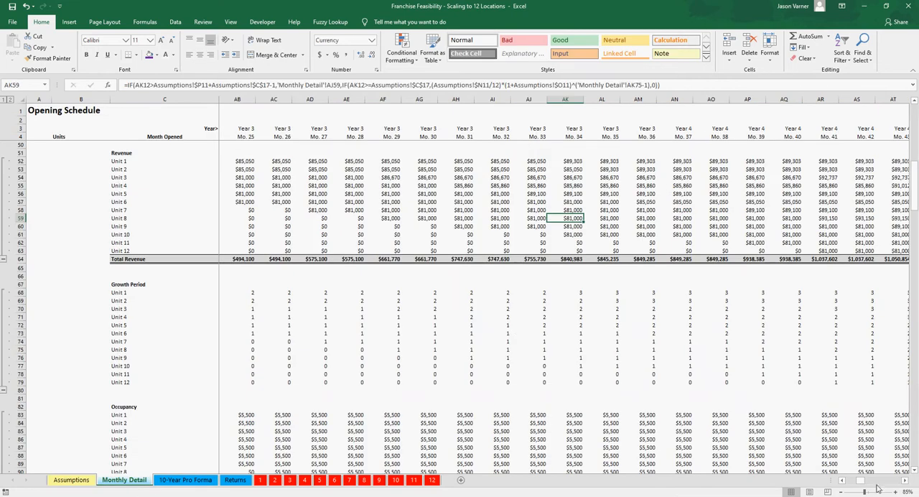
pyautogui.moveTo(861, 482)
pyautogui.mouseDown()
pyautogui.moveTo(884, 485)
pyautogui.moveTo(845, 487)
pyautogui.mouseUp()
pyautogui.click(71, 480)
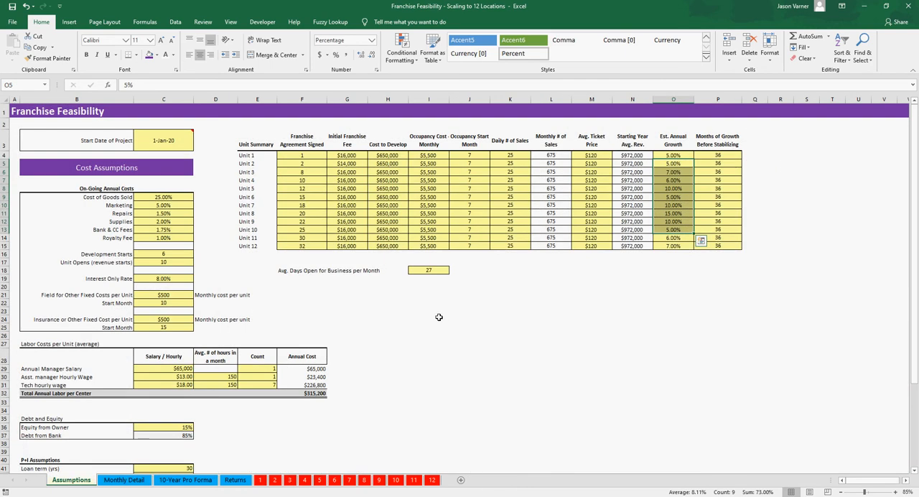
pyautogui.click(680, 189)
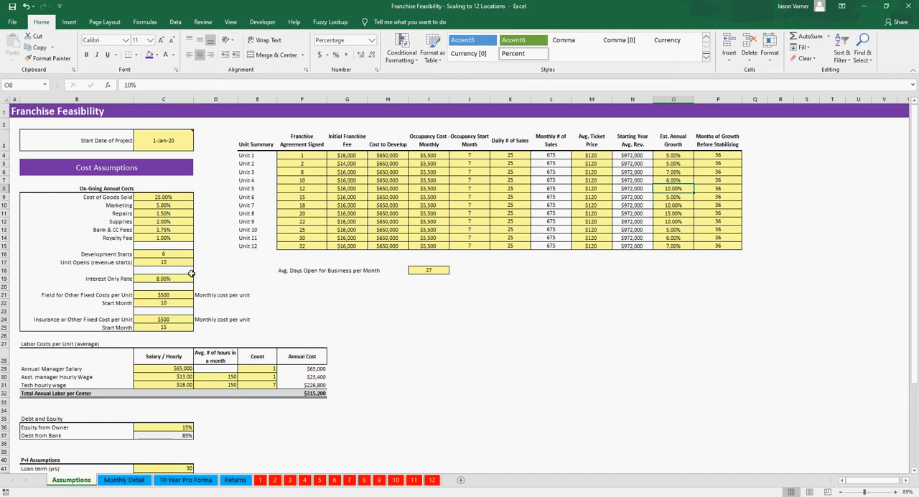
# Step: Examine the Interest Only Rate in the cost assumptions and the related debt and labor inputs
pyautogui.scroll(-2, 318, 323)
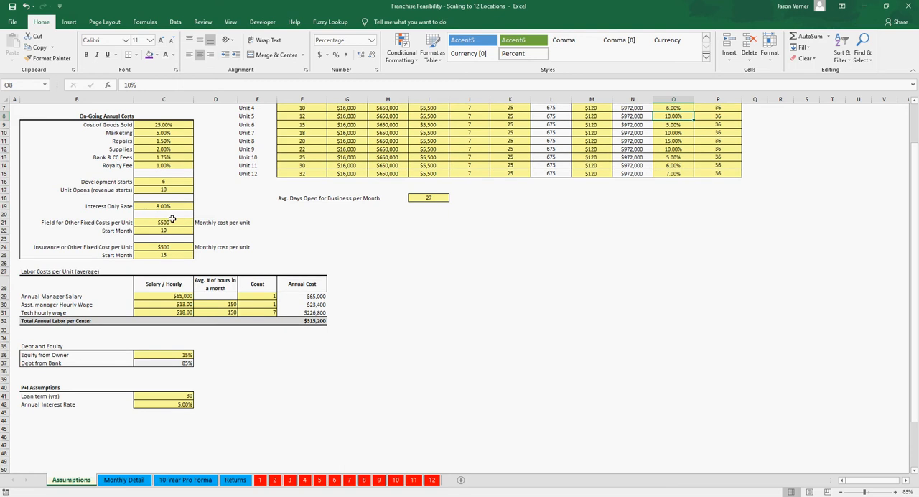
pyautogui.click(167, 207)
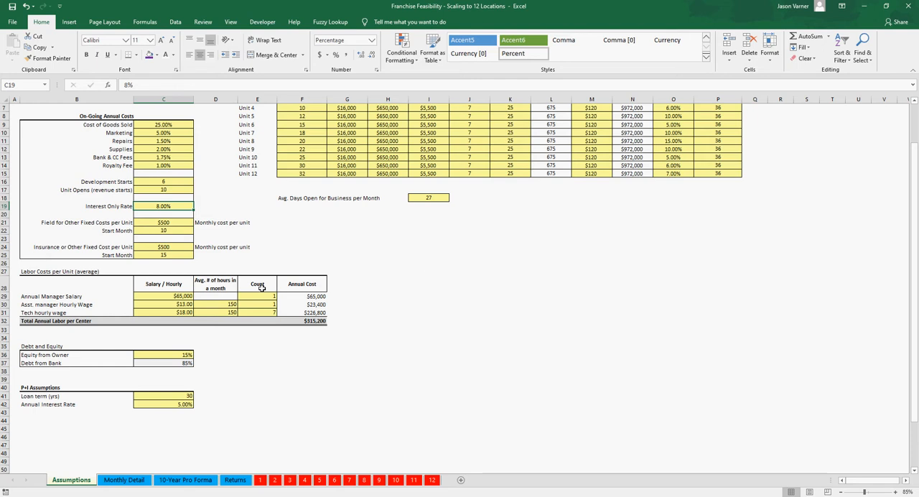
pyautogui.scroll(2, 271, 340)
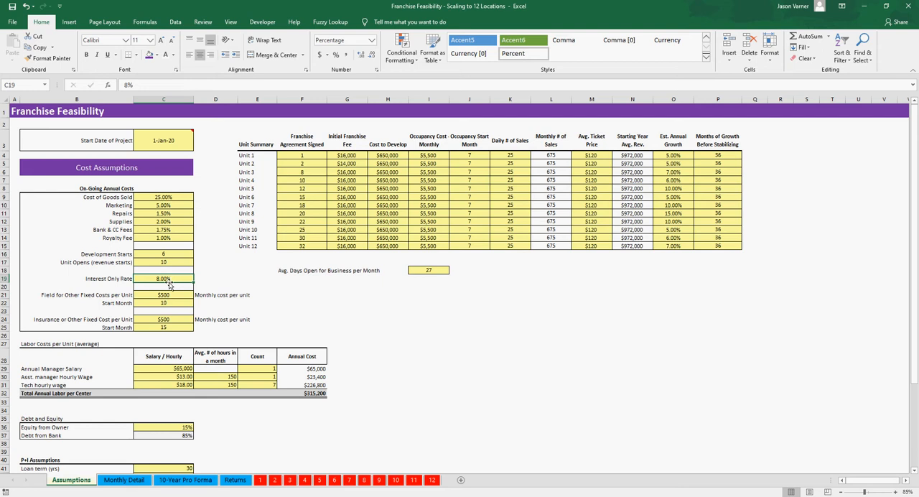
pyautogui.scroll(-2, 194, 337)
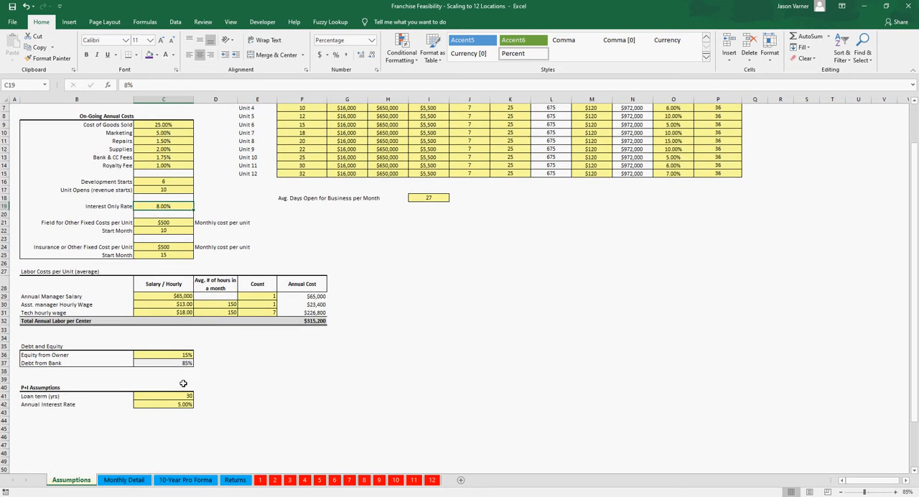
# Step: Review the loan term and annual interest rate under P+I Assumptions and glance at loan schedule sheet 1
pyautogui.moveTo(46, 387); pyautogui.dragTo(45, 404)
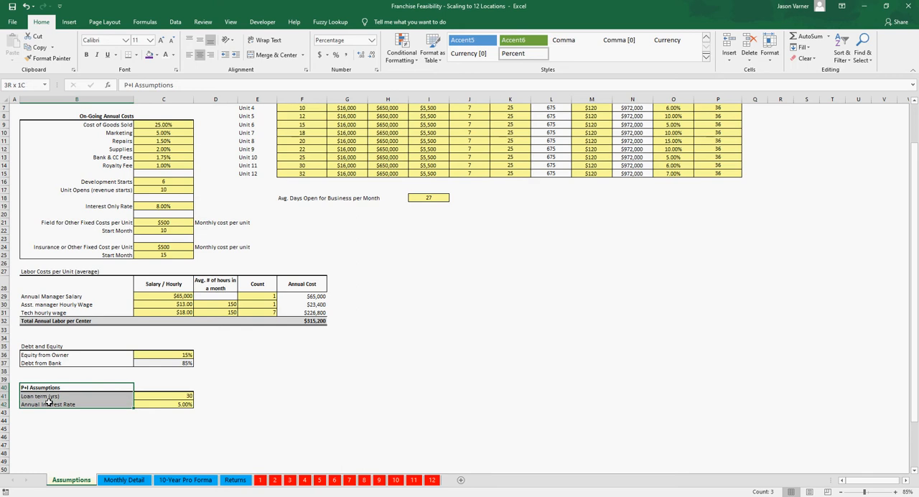
pyautogui.click(169, 397)
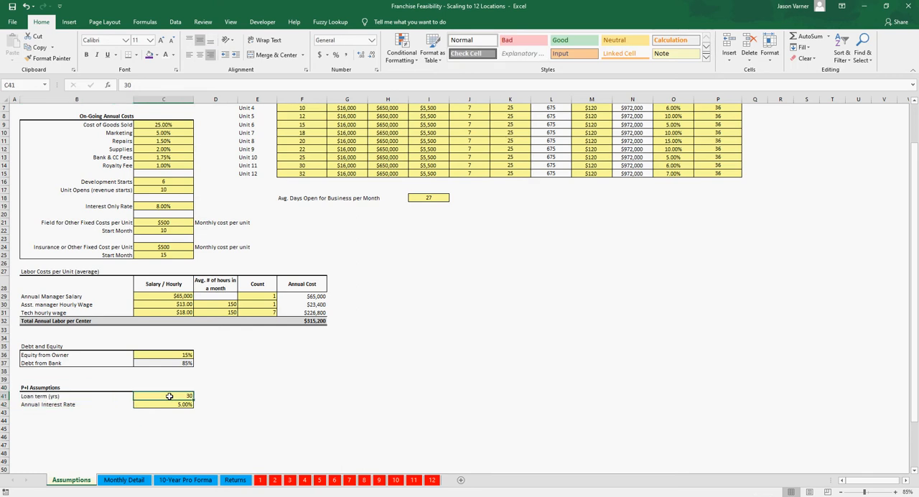
pyautogui.click(167, 403)
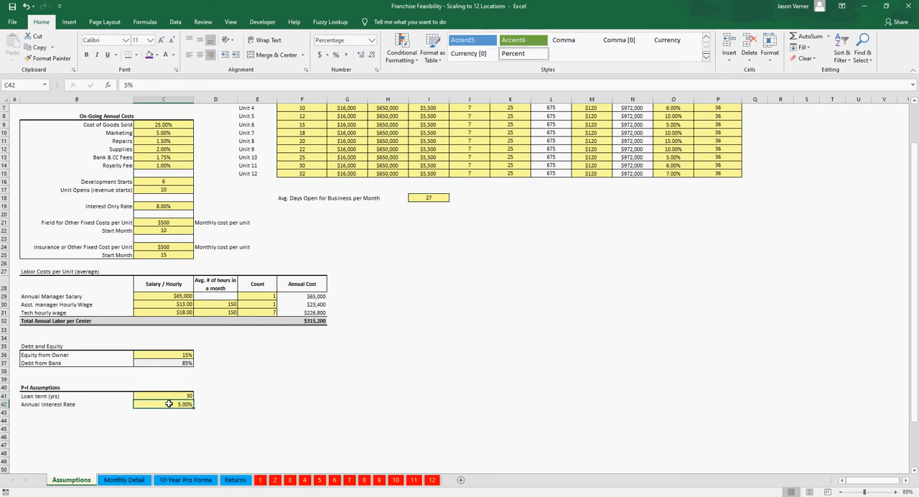
pyautogui.click(261, 480)
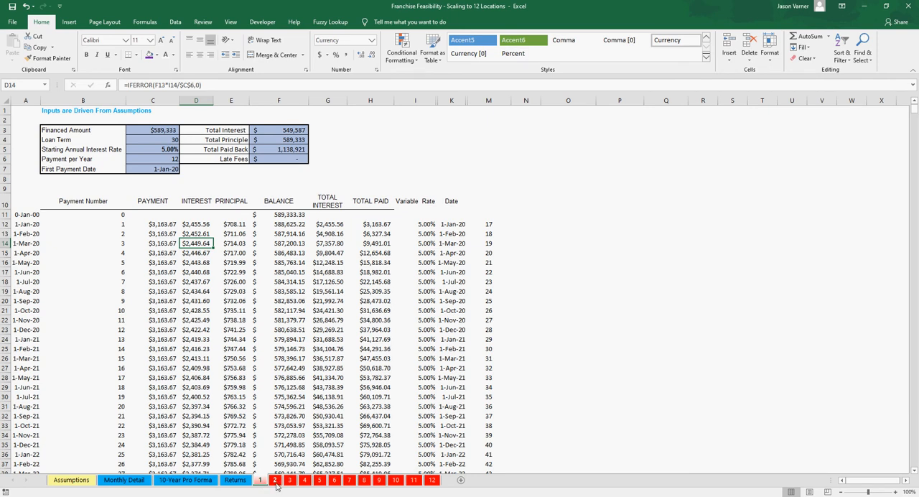
pyautogui.click(77, 483)
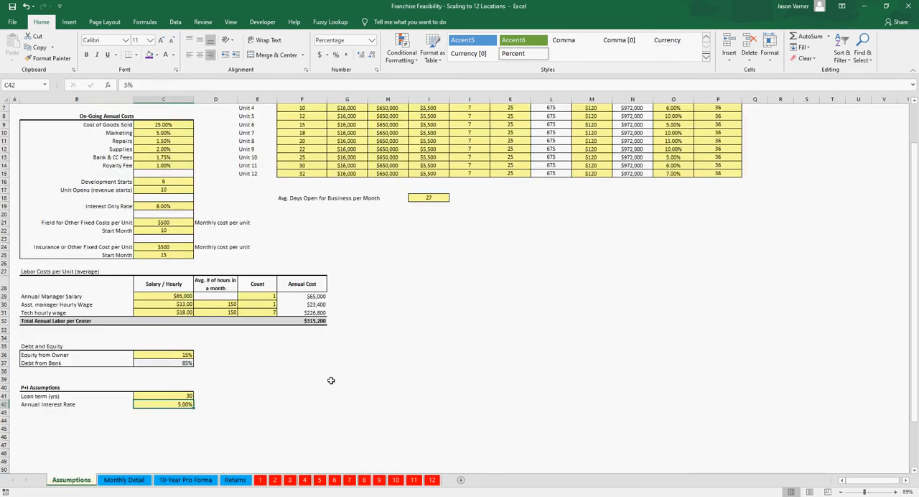
# Step: Review the Franchise Agreement Signed months for several units, including Units 2, 3, 7 and 9, on the Assumptions sheet
pyautogui.scroll(2, 330, 381)
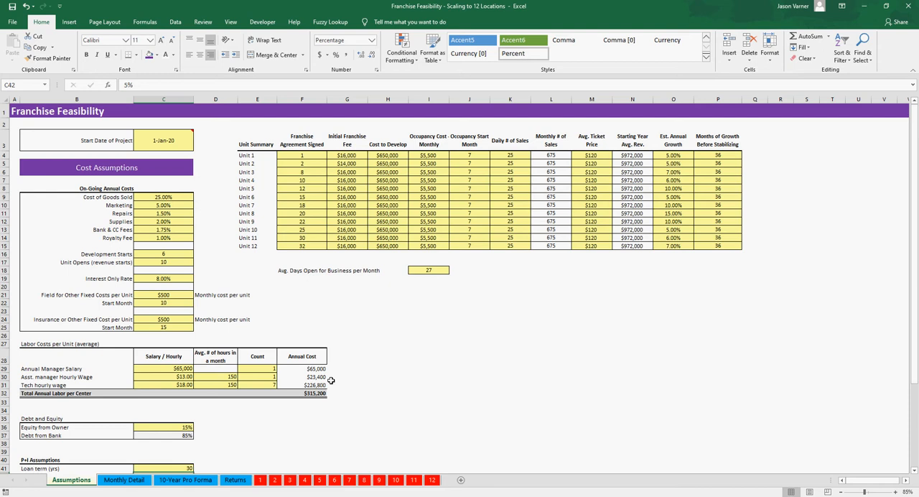
pyautogui.click(301, 164)
pyautogui.click(302, 172)
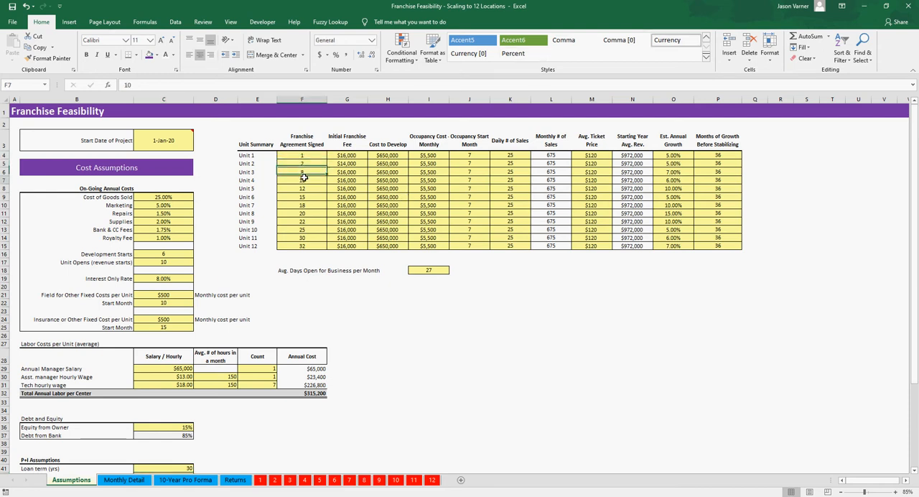
pyautogui.click(302, 204)
pyautogui.click(303, 221)
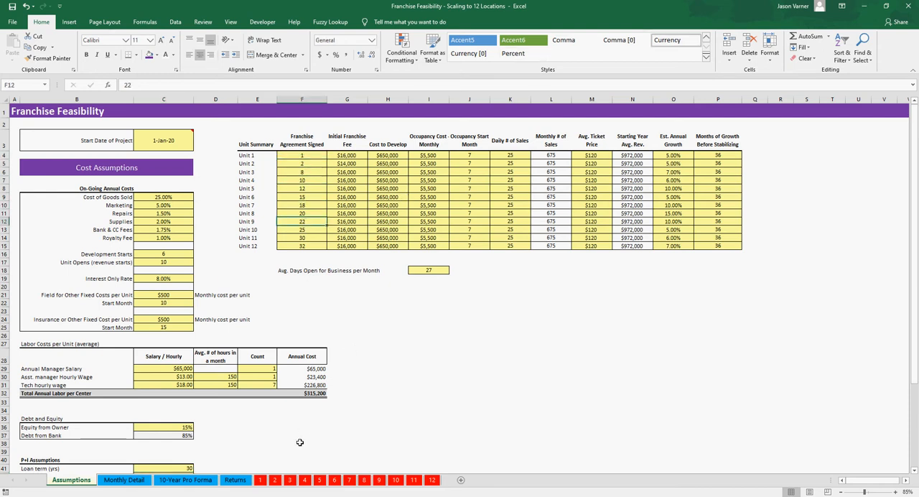
# Step: Inspect the Financed Amount formula on loan schedule sheet 1 and open the Monthly Detail sheet it refers to
pyautogui.click(261, 480)
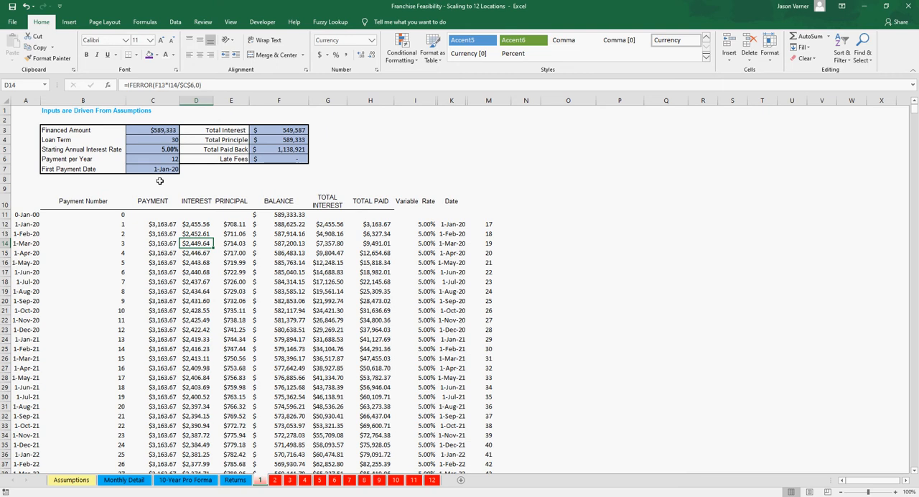
pyautogui.click(158, 132)
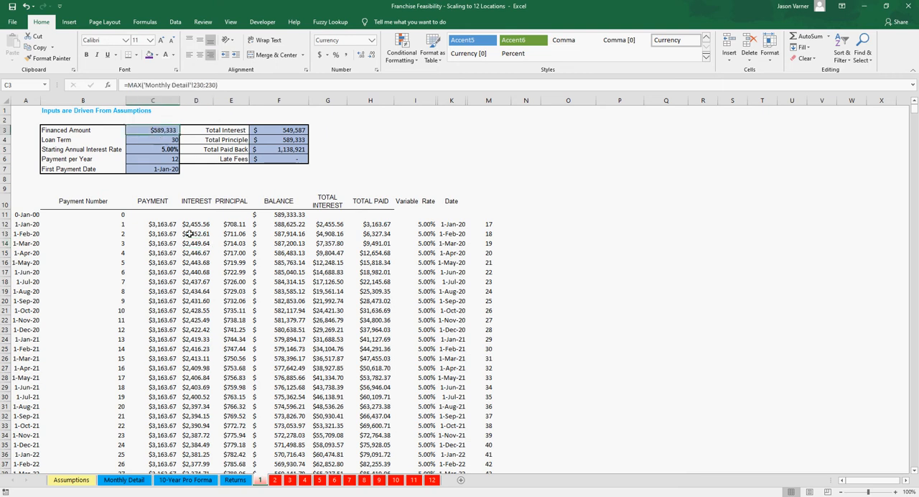
pyautogui.click(123, 480)
# Step: Review the Cost to Develop inputs for the first units on the Assumptions sheet
pyautogui.click(71, 483)
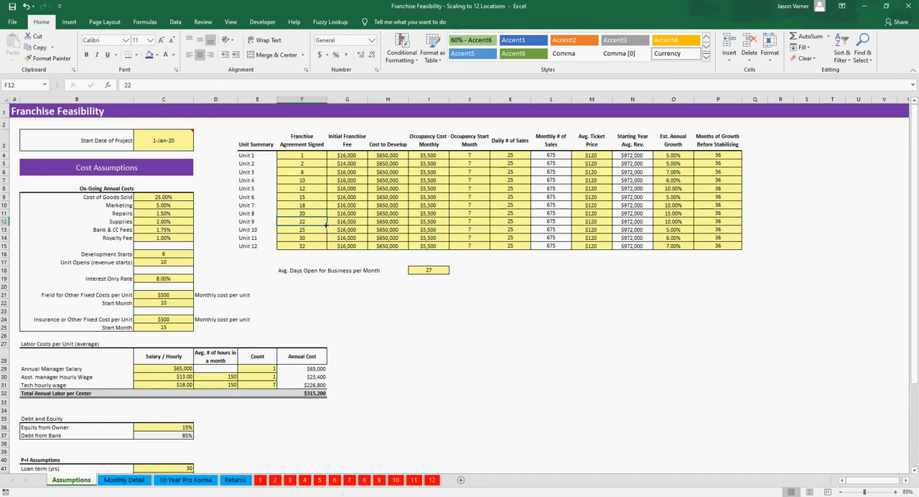
pyautogui.moveTo(386, 159); pyautogui.dragTo(384, 198)
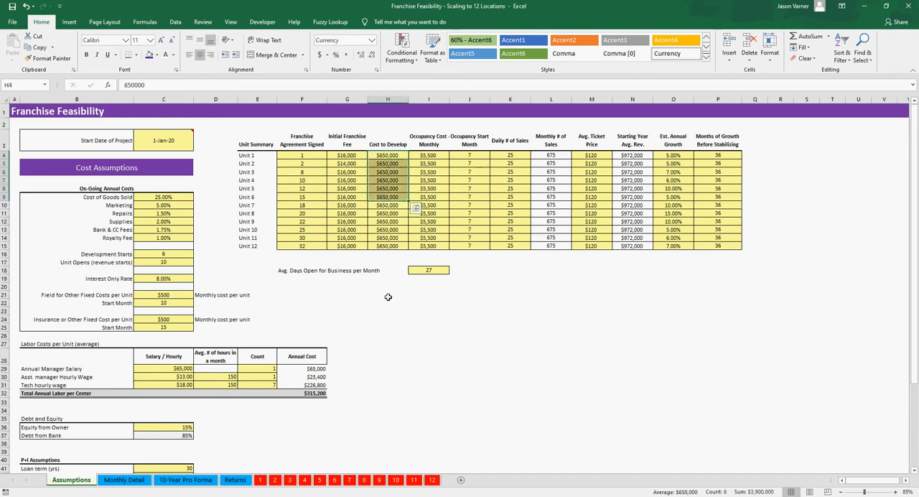
pyautogui.moveTo(387, 302); pyautogui.dragTo(503, 304)
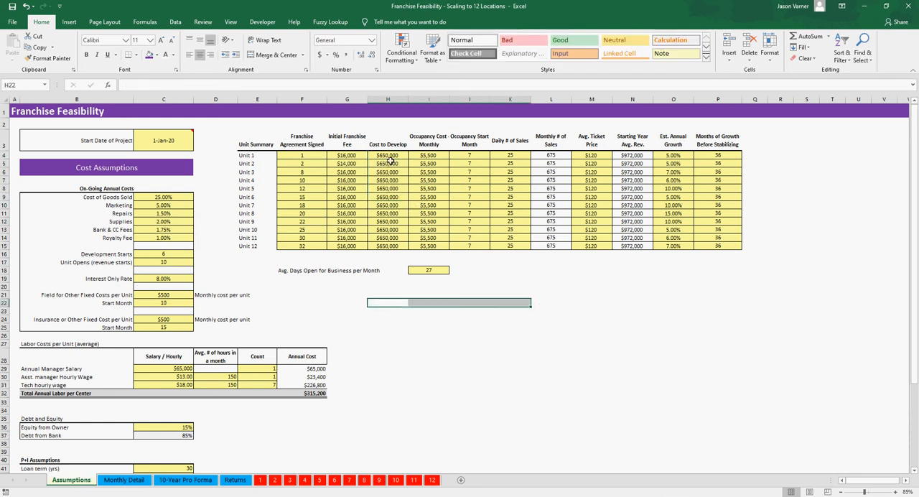
pyautogui.moveTo(391, 158); pyautogui.dragTo(389, 180)
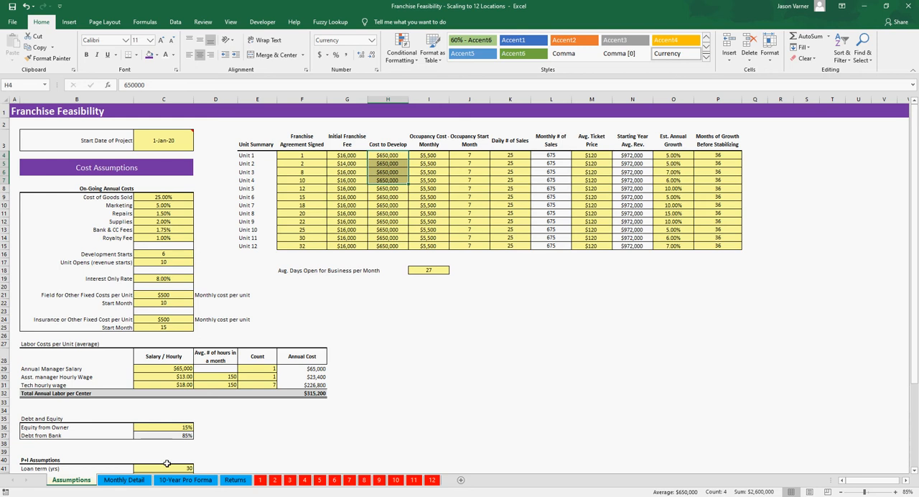
# Step: Examine Unit 1's Loan Amount and interest-only accrual formulas for Months 6 and 7 on the Monthly Detail sheet
pyautogui.click(125, 480)
pyautogui.scroll(-17, 440, 385)
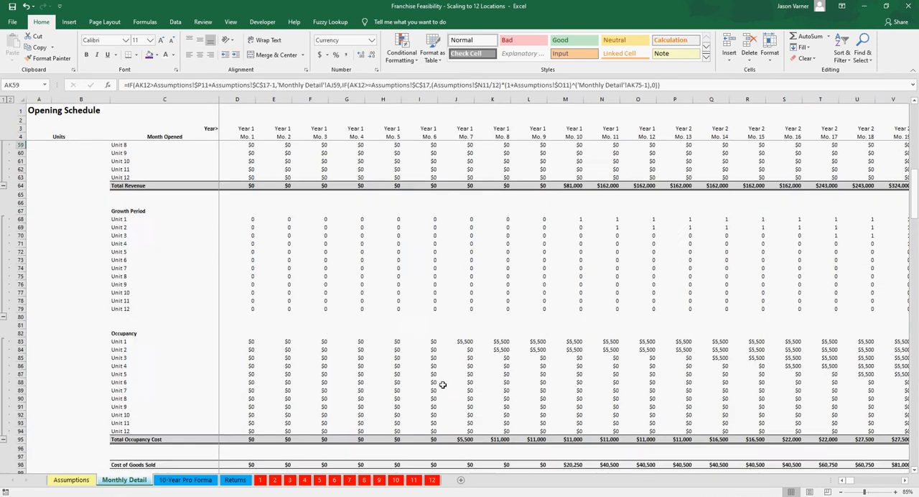
pyautogui.scroll(-17, 443, 385)
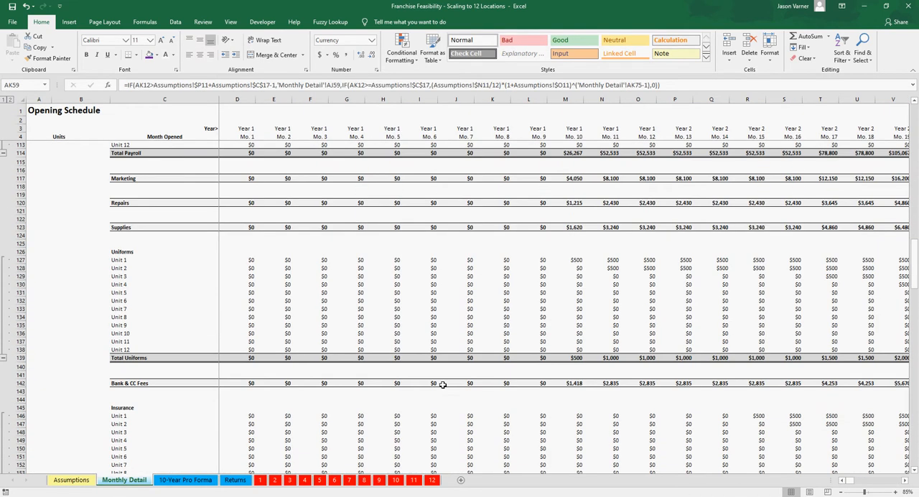
pyautogui.scroll(-5, 443, 385)
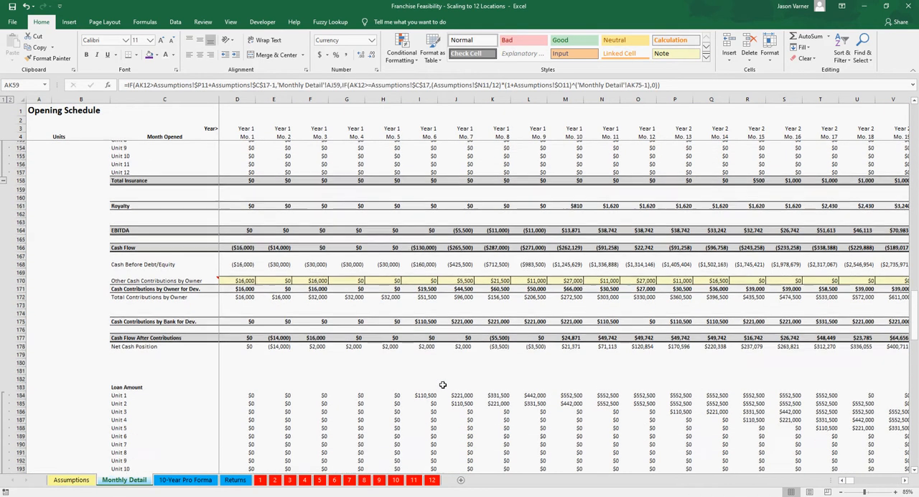
pyautogui.click(426, 283)
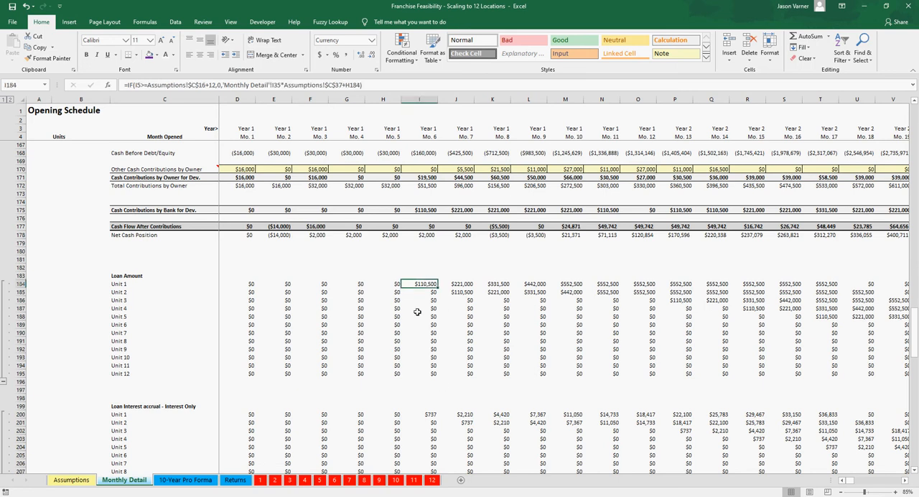
pyautogui.click(422, 412)
pyautogui.click(462, 415)
pyautogui.click(418, 285)
pyautogui.click(457, 288)
# Step: Trace Debt Accumulation into Unit 1's Final Debt Starting Amount formula in Month 17, and compare the other units' starting months
pyautogui.scroll(-5, 494, 424)
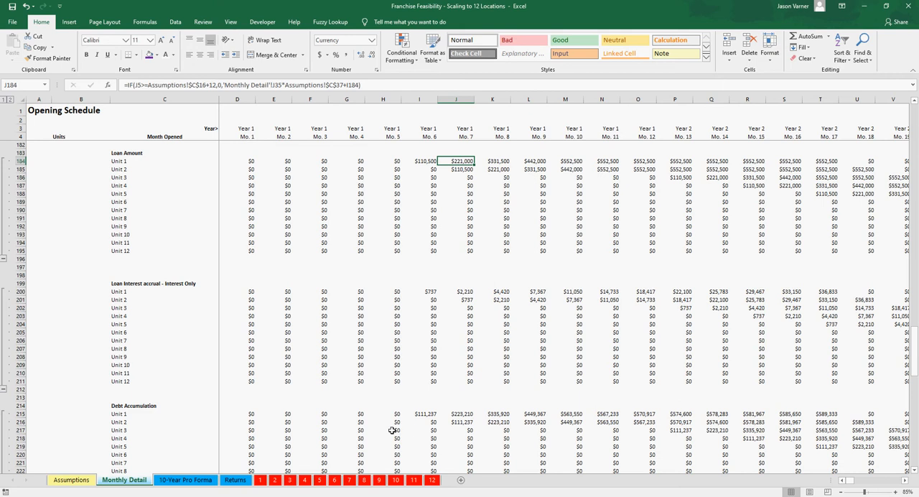
pyautogui.scroll(-7, 391, 430)
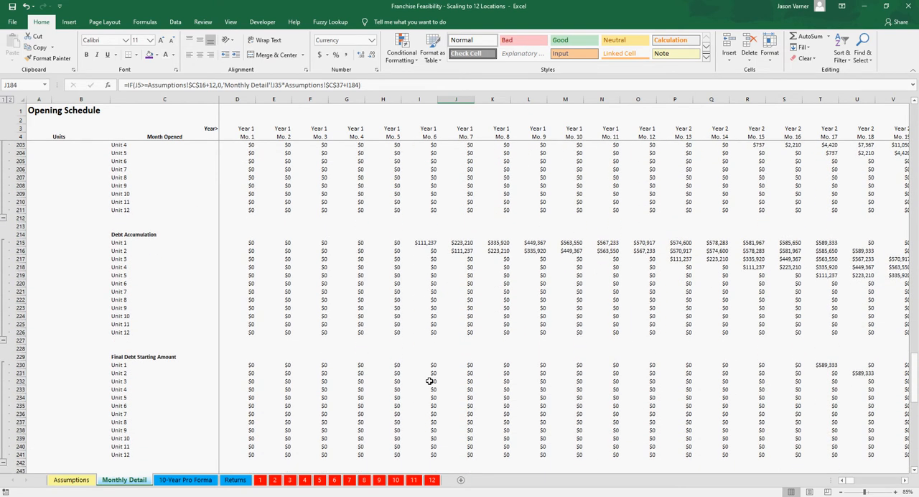
pyautogui.scroll(-1, 437, 410)
pyautogui.click(824, 341)
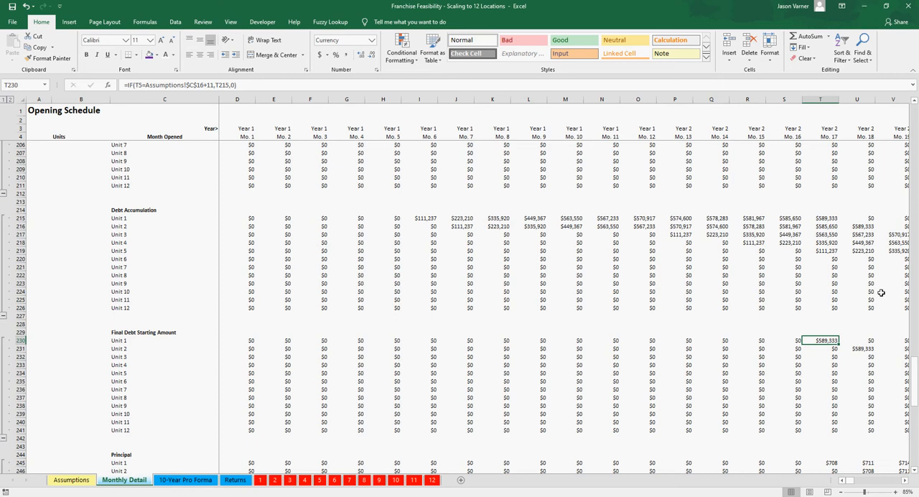
pyautogui.click(907, 482)
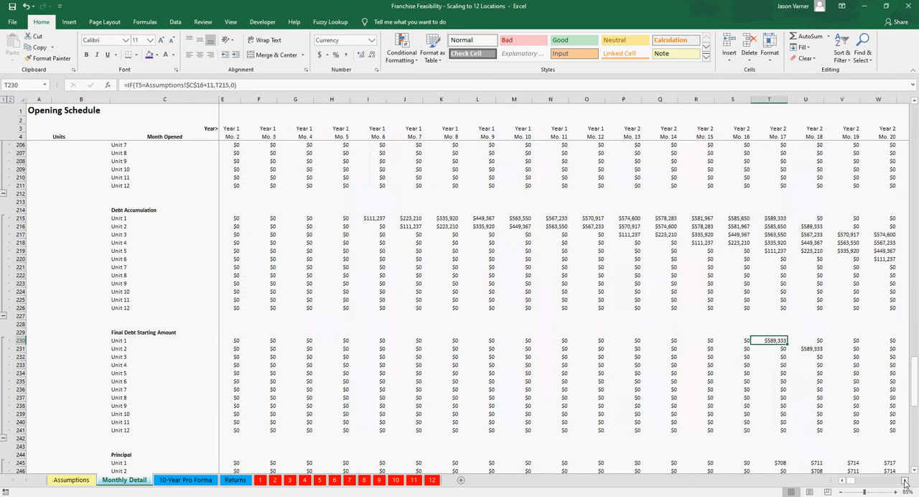
pyautogui.click(906, 482)
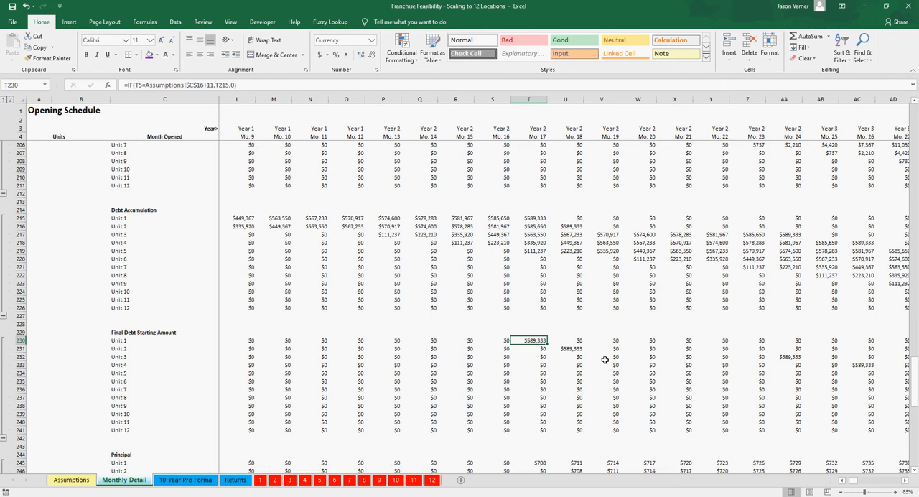
# Step: Review the monthly Principal, Interest, Total Debt Service and Debt Balance sections for all units
pyautogui.scroll(-2, 605, 384)
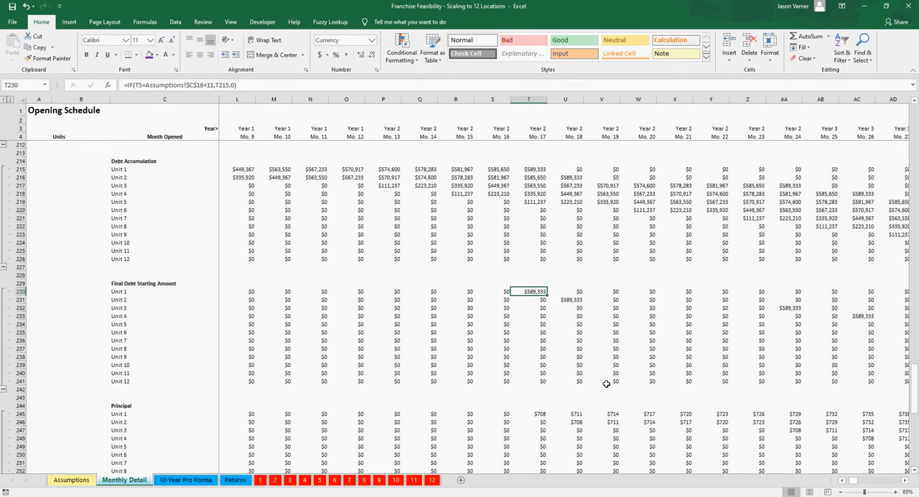
pyautogui.scroll(-8, 606, 384)
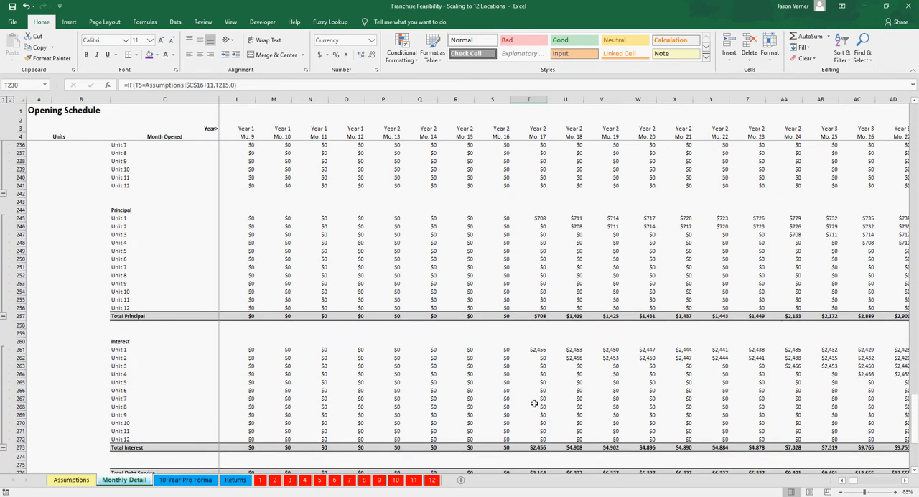
pyautogui.scroll(-3, 534, 403)
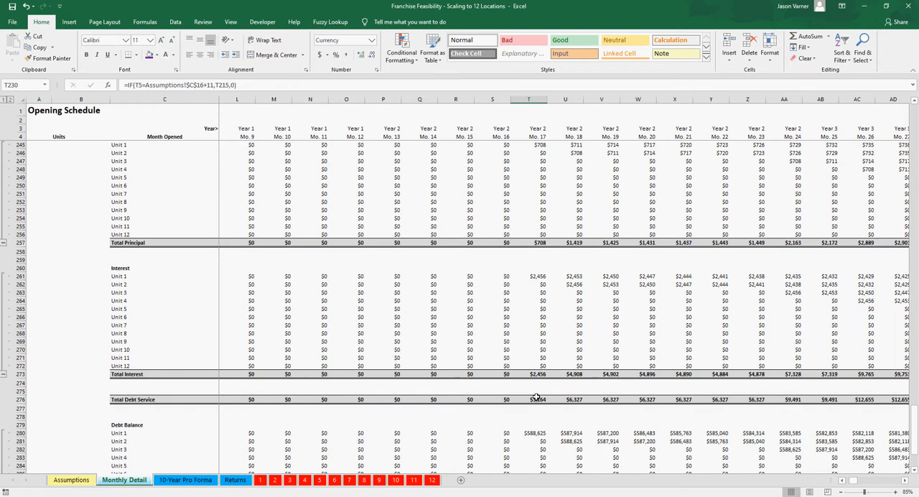
pyautogui.scroll(-4, 574, 408)
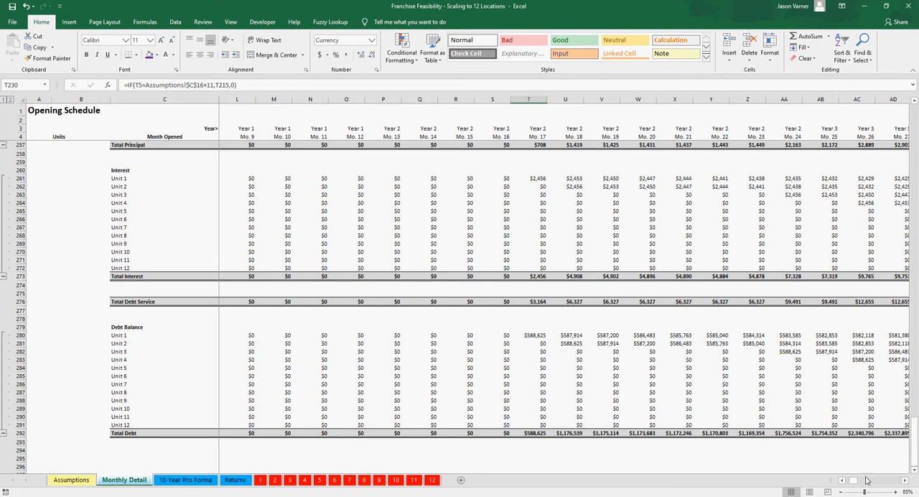
# Step: Check the Month 48 Total Debt and Unit 12 Debt Balance formulas, then return to the start of the Monthly Detail sheet
pyautogui.moveTo(853, 484); pyautogui.dragTo(867, 484)
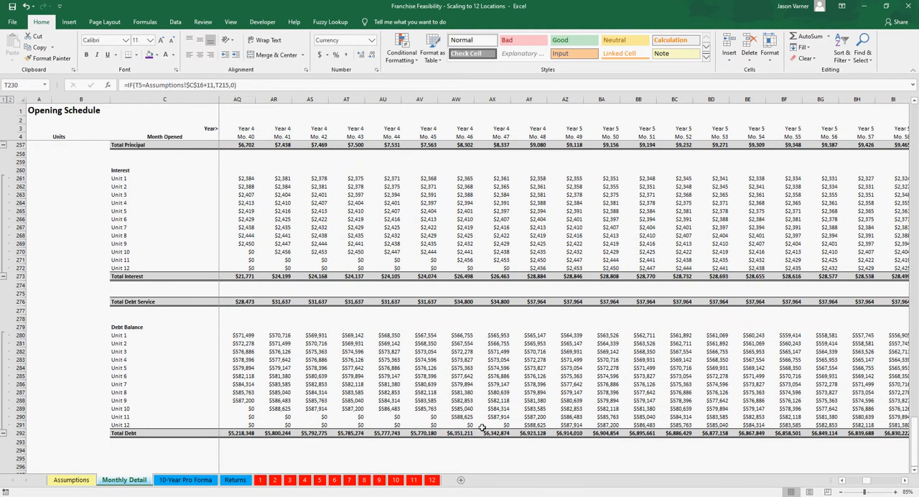
pyautogui.click(532, 433)
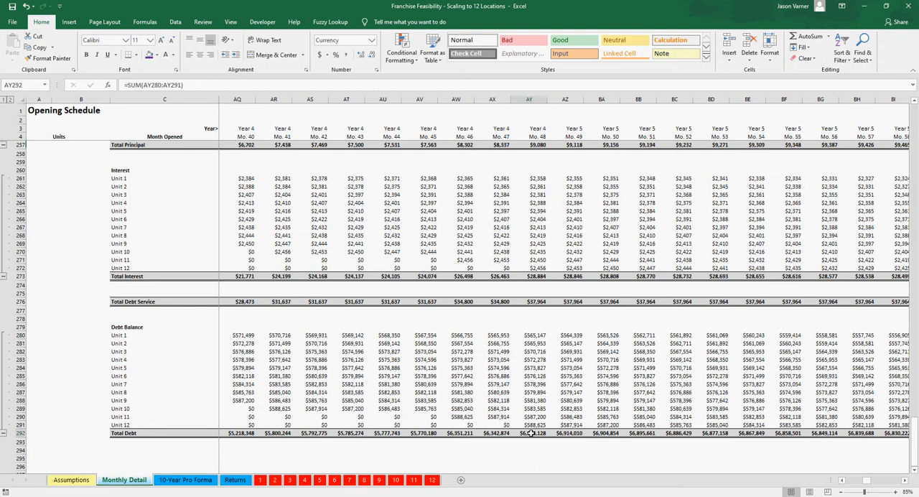
pyautogui.click(531, 425)
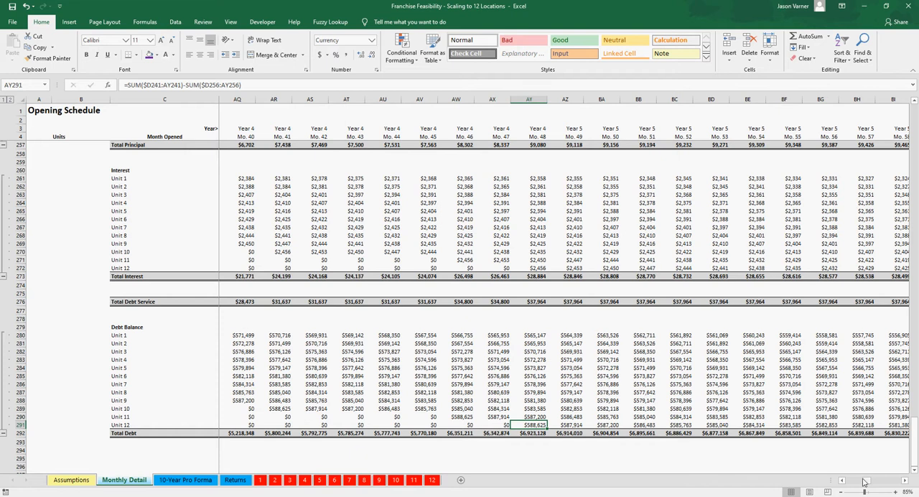
pyautogui.moveTo(866, 482)
pyautogui.mouseDown()
pyautogui.moveTo(897, 484)
pyautogui.moveTo(852, 476)
pyautogui.mouseUp()
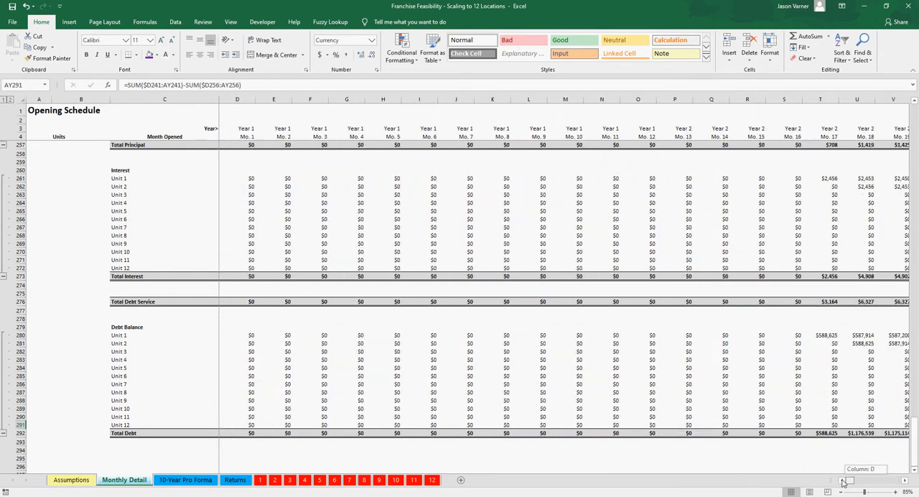
pyautogui.scroll(8, 465, 367)
pyautogui.scroll(20, 466, 368)
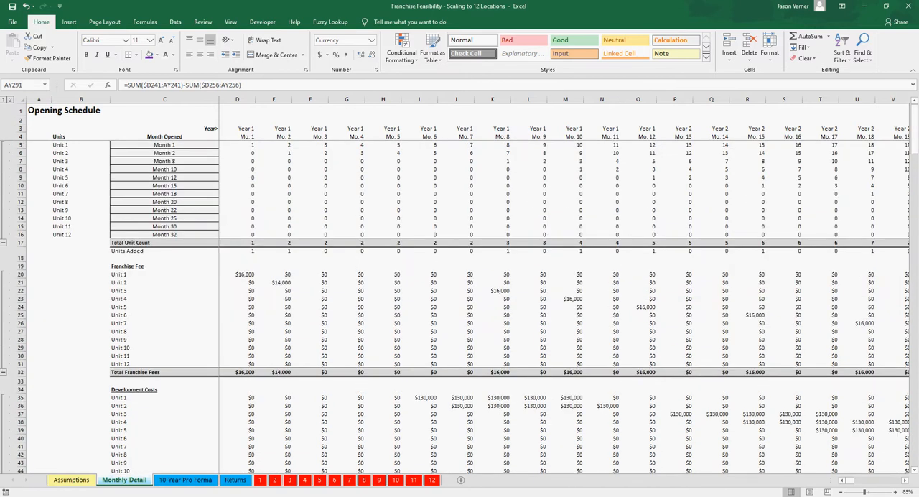
# Step: Review the Equity from Owner and Debt from Bank percentages on the Assumptions sheet alongside all twelve units' Cost to Develop inputs
pyautogui.click(70, 481)
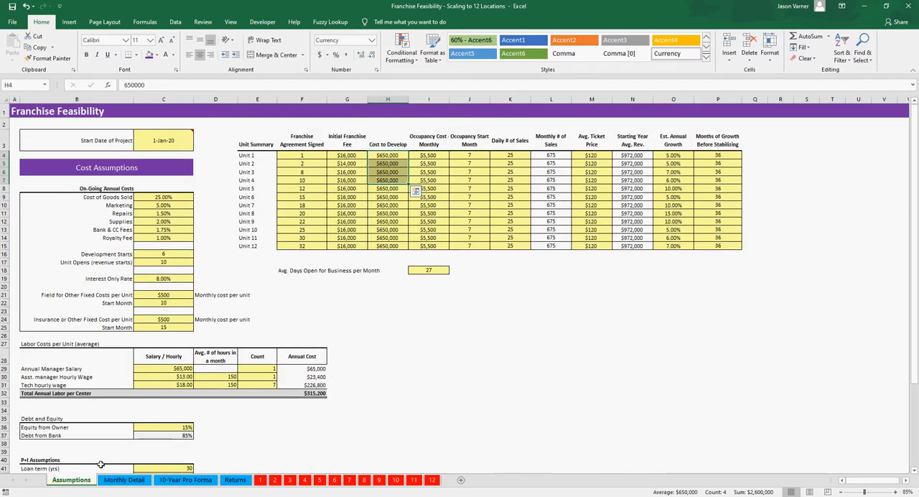
pyautogui.click(172, 428)
pyautogui.scroll(-2, 172, 427)
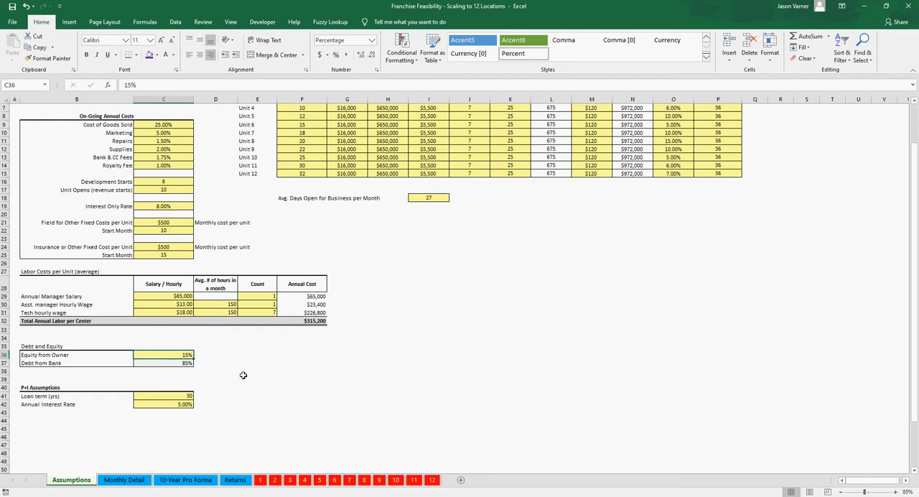
pyautogui.scroll(2, 244, 375)
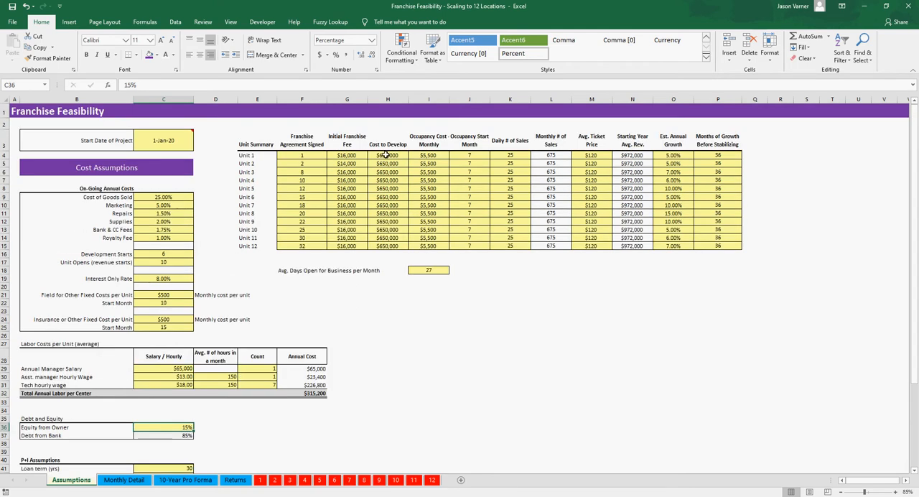
pyautogui.moveTo(386, 155); pyautogui.dragTo(381, 244)
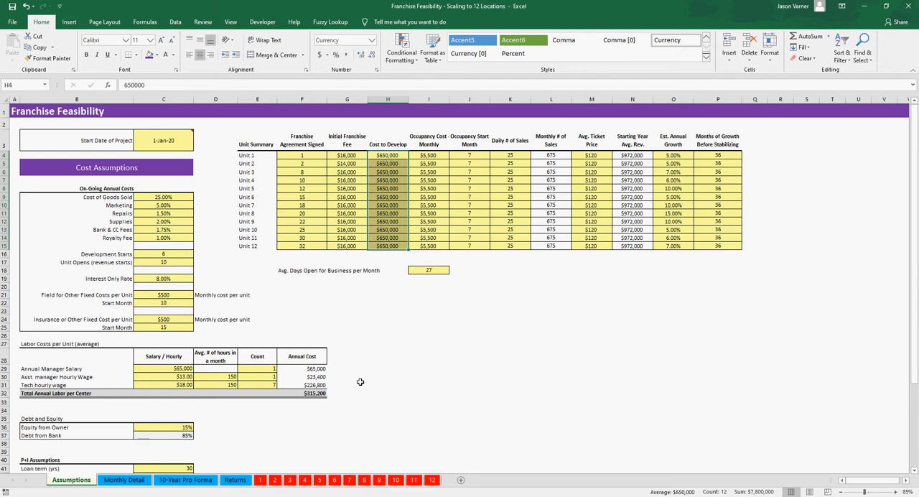
pyautogui.scroll(-3, 349, 395)
pyautogui.click(177, 331)
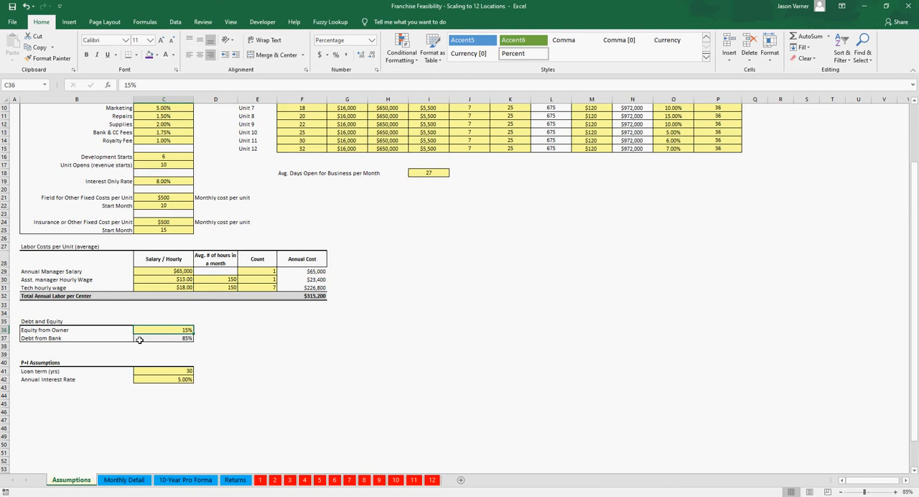
pyautogui.click(161, 340)
pyautogui.click(167, 331)
# Step: Examine the Franchise Fee formulas for Units 2 and 3 and Unit 3's Month 13 Development Costs formula on the Monthly Detail sheet
pyautogui.click(131, 480)
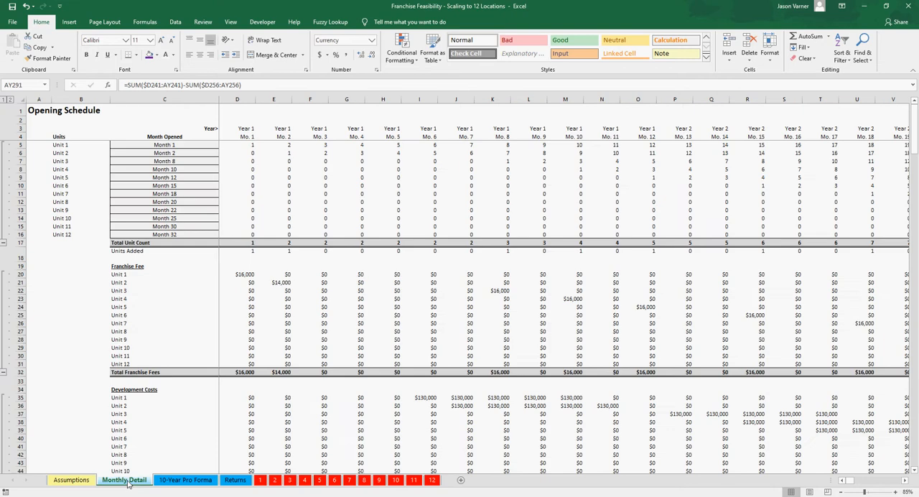
pyautogui.scroll(-20, 411, 383)
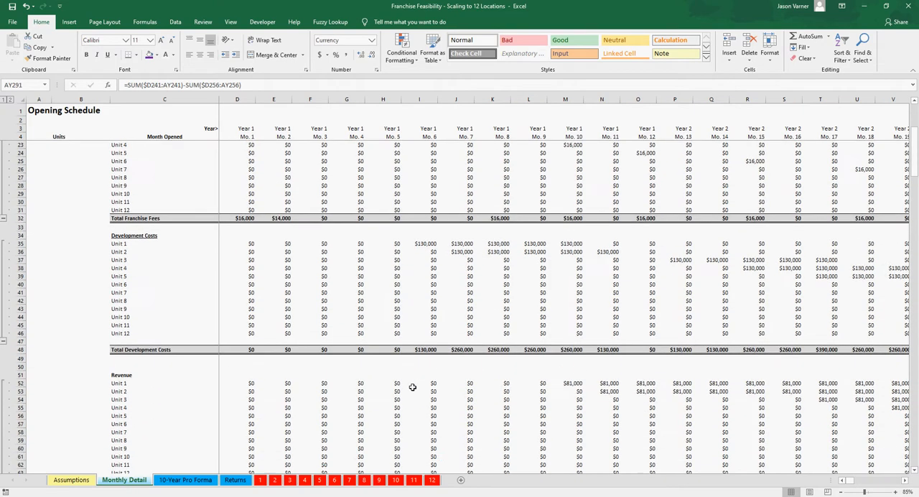
pyautogui.scroll(20, 413, 387)
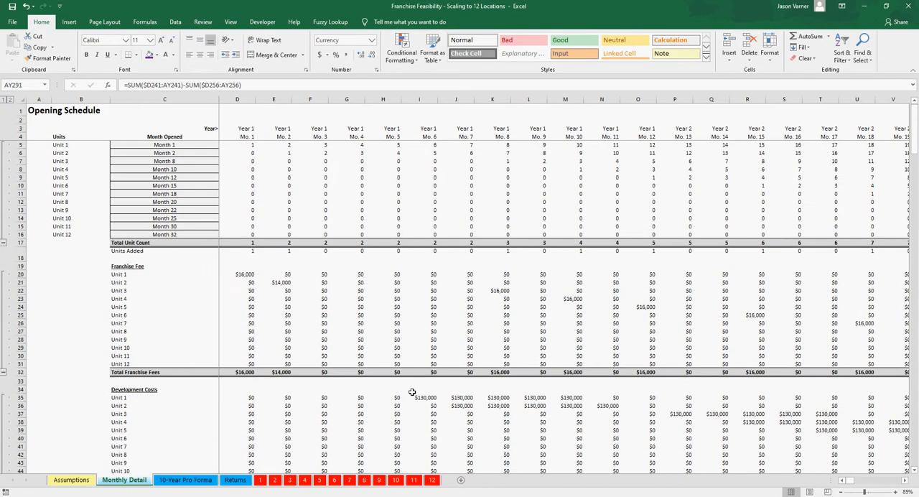
pyautogui.click(281, 283)
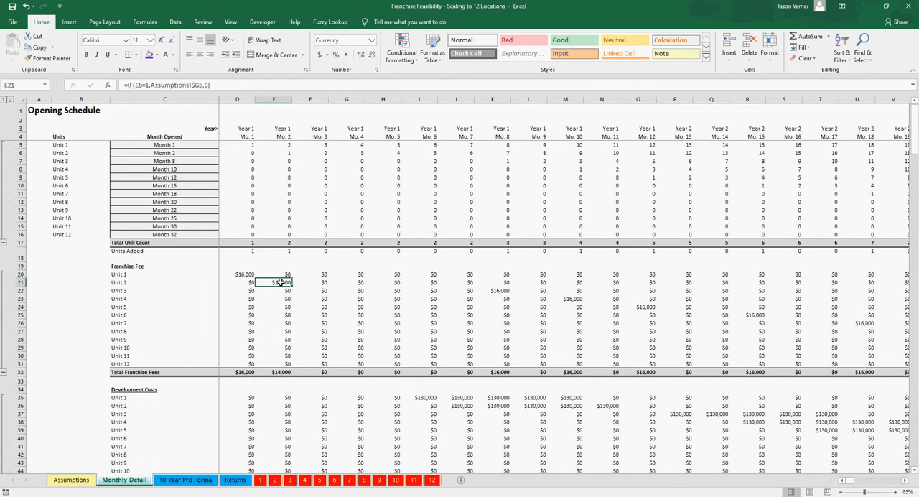
pyautogui.click(500, 290)
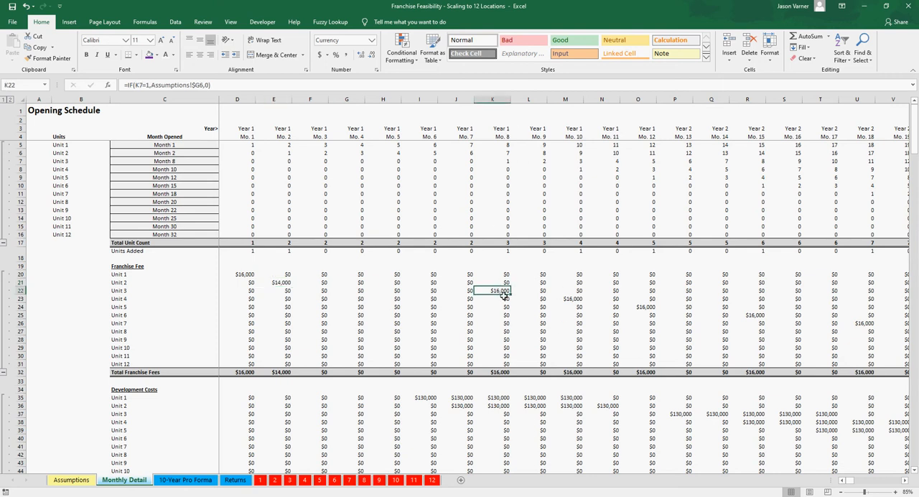
pyautogui.scroll(-2, 505, 295)
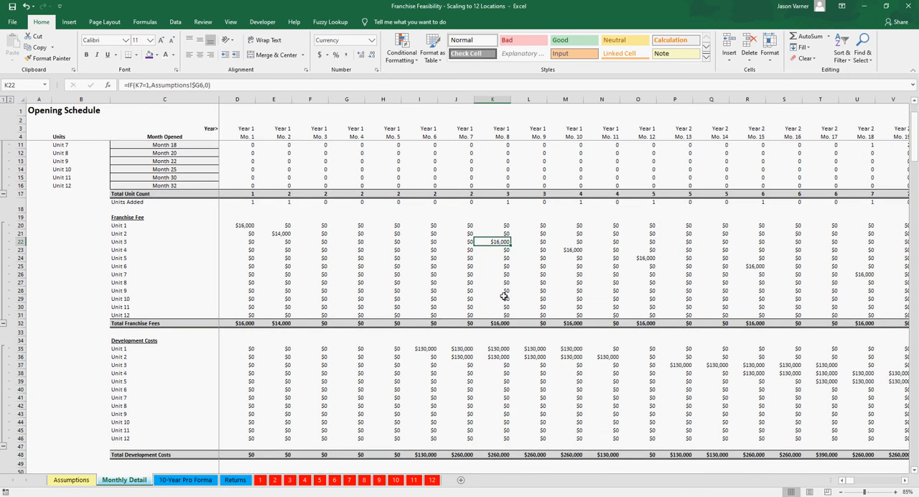
pyautogui.click(684, 364)
pyautogui.scroll(-10, 685, 364)
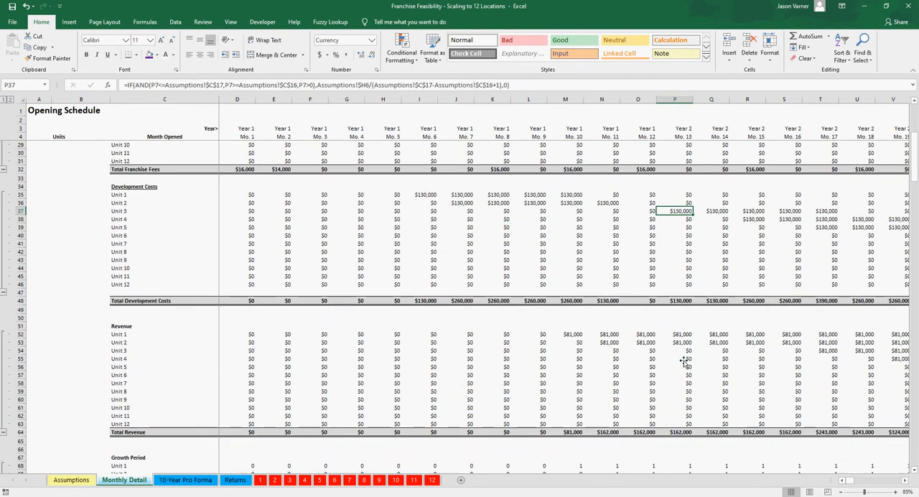
# Step: Trace Unit 3's Loan Amount formulas month by month from Month 13 through Month 17
pyautogui.scroll(-14, 684, 300)
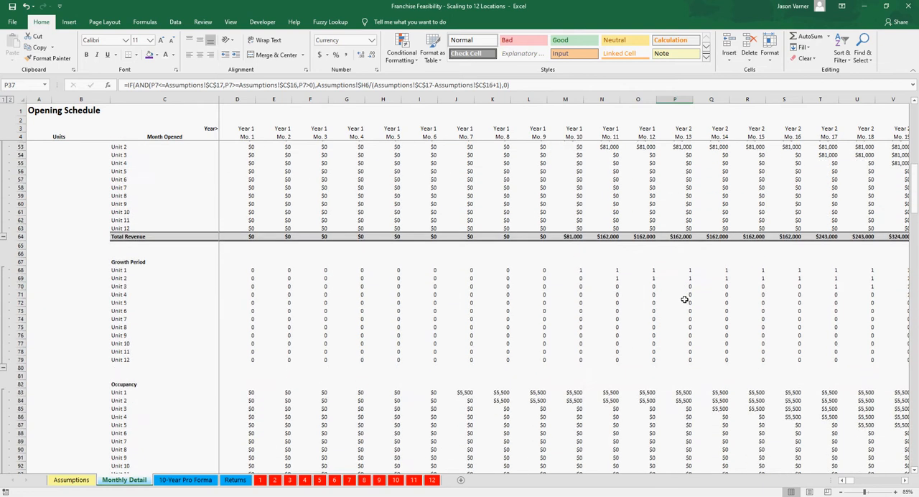
pyautogui.scroll(-14, 685, 300)
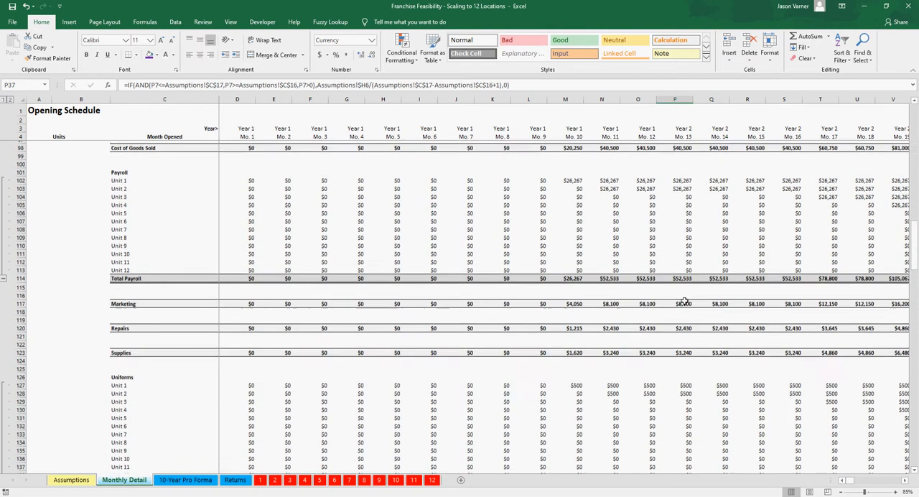
pyautogui.scroll(-12, 684, 301)
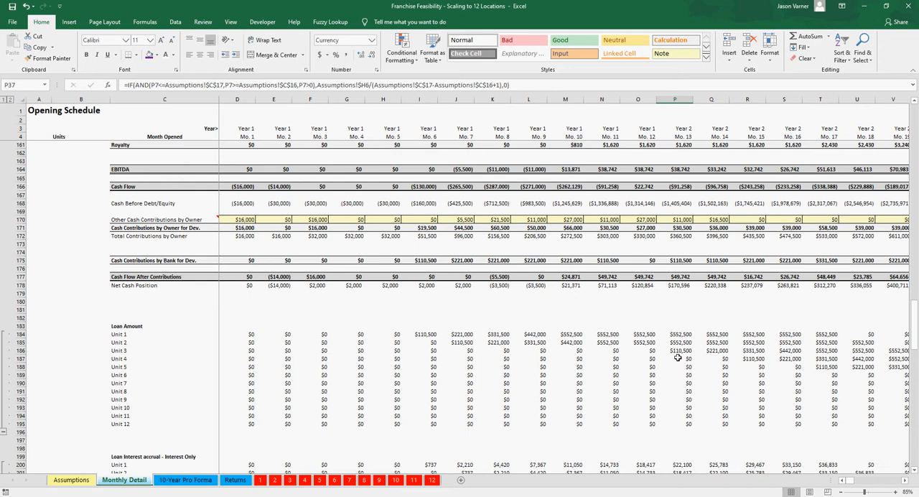
pyautogui.click(681, 351)
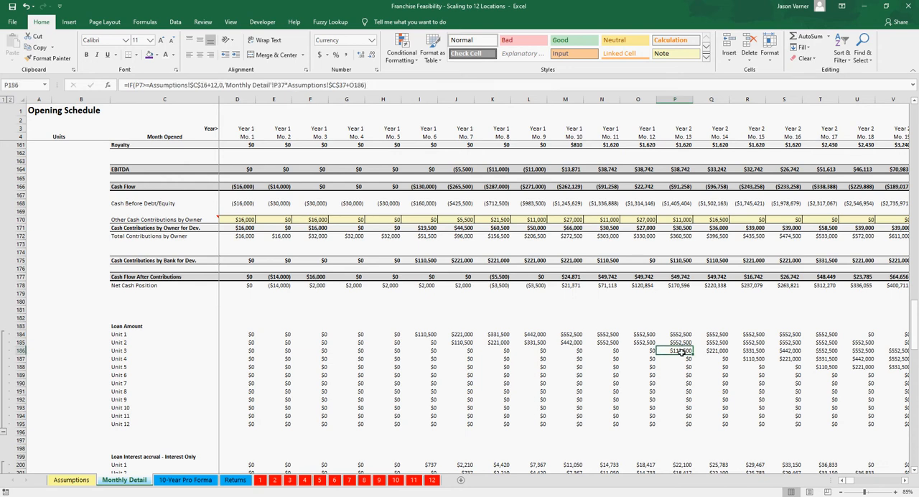
pyautogui.click(715, 352)
pyautogui.click(747, 352)
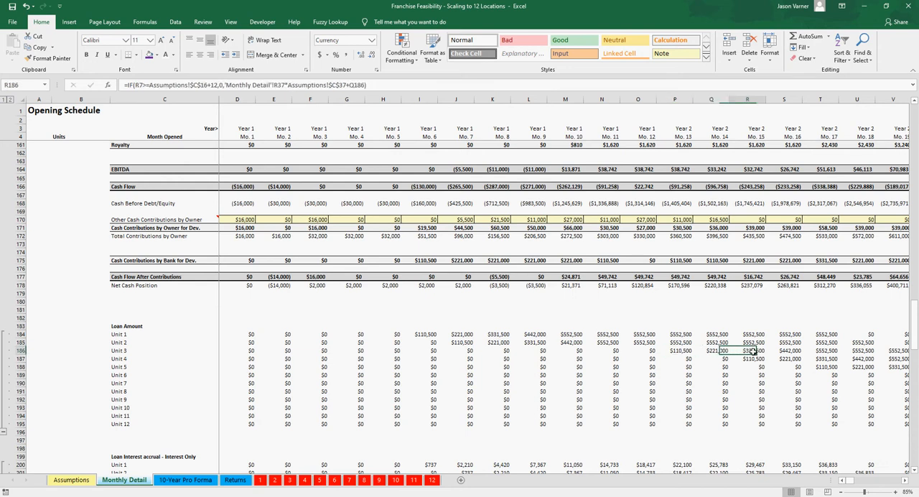
pyautogui.press('Left')
pyautogui.press('Left')
pyautogui.press('Right')
pyautogui.press('Right')
pyautogui.press('Right')
pyautogui.press('Right')
pyautogui.press('Right')
pyautogui.press('Right')
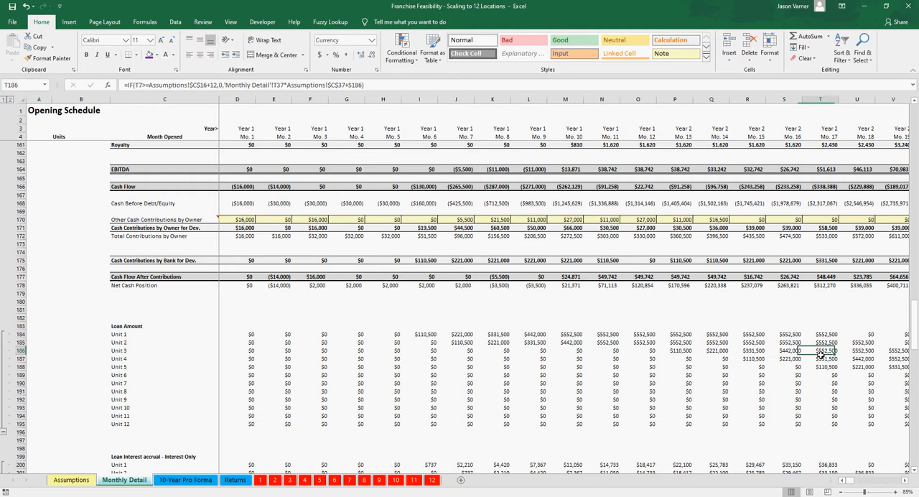
# Step: Follow Unit 3's Loan Amount out to Month 24, reviewing the full span back to Month 13
pyautogui.press('Right')
pyautogui.press('Right')
pyautogui.press('Right')
pyautogui.press('Right')
pyautogui.press('Right')
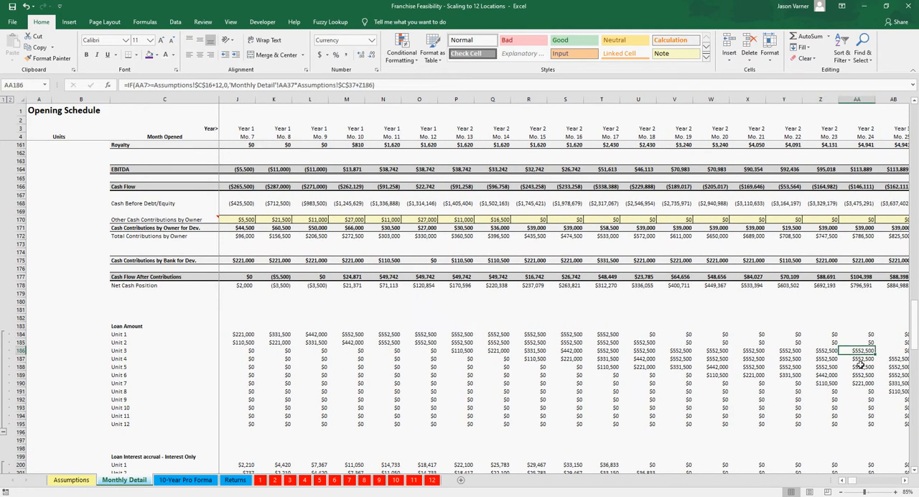
pyautogui.press('Left')
pyautogui.press('Left')
pyautogui.press('Left')
pyautogui.press('Left')
pyautogui.press('Left')
pyautogui.press('Left')
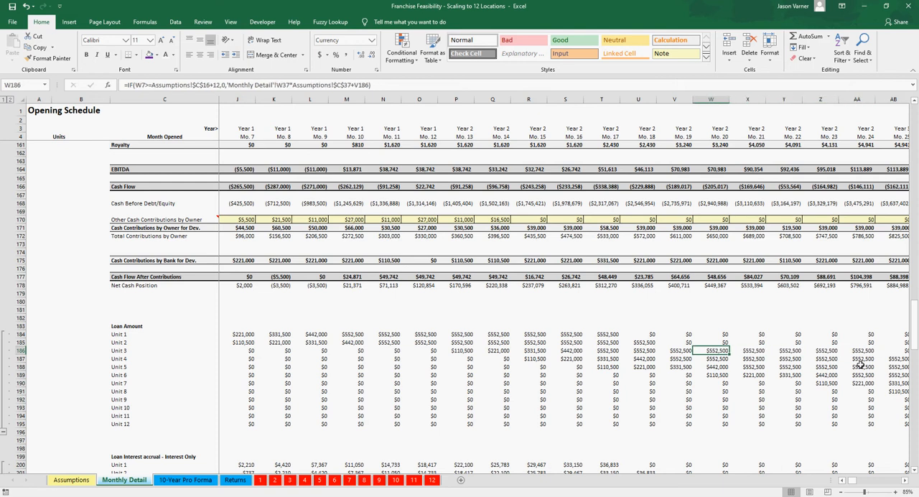
pyautogui.press('Left')
pyautogui.press('Left')
pyautogui.press('Left')
pyautogui.press('Left')
pyautogui.press('Left')
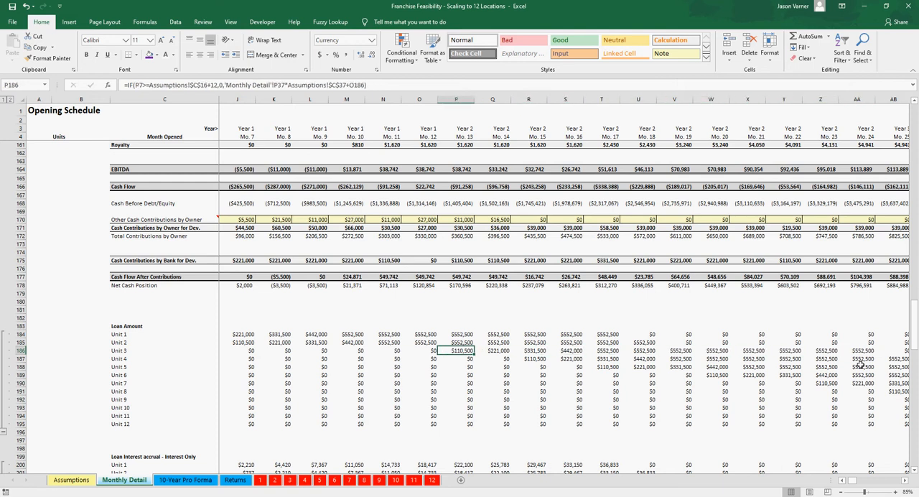
pyautogui.press('Right')
pyautogui.press('Right')
pyautogui.press('Right')
pyautogui.press('Right')
pyautogui.press('Right')
pyautogui.press('Right')
pyautogui.press('Right')
pyautogui.press('Right')
pyautogui.press('Right')
pyautogui.press('Right')
pyautogui.press('Right')
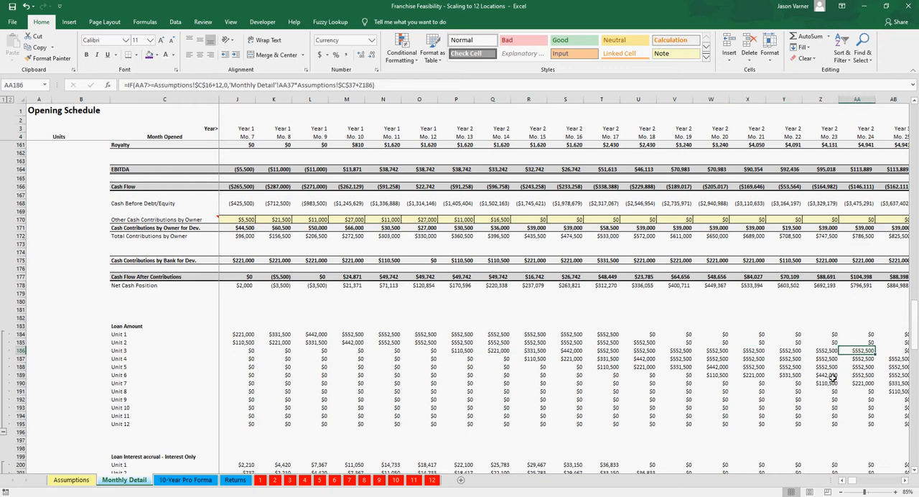
# Step: Inspect Unit 3's Month 24 interest accrual and Debt Accumulation formulas, and compare the final accumulated debt of Units 1 and 2
pyautogui.scroll(-5, 833, 379)
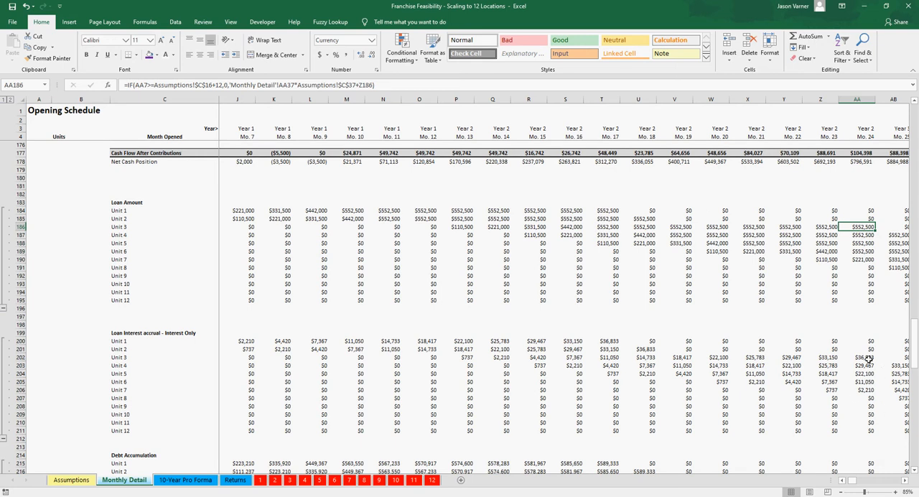
pyautogui.click(868, 358)
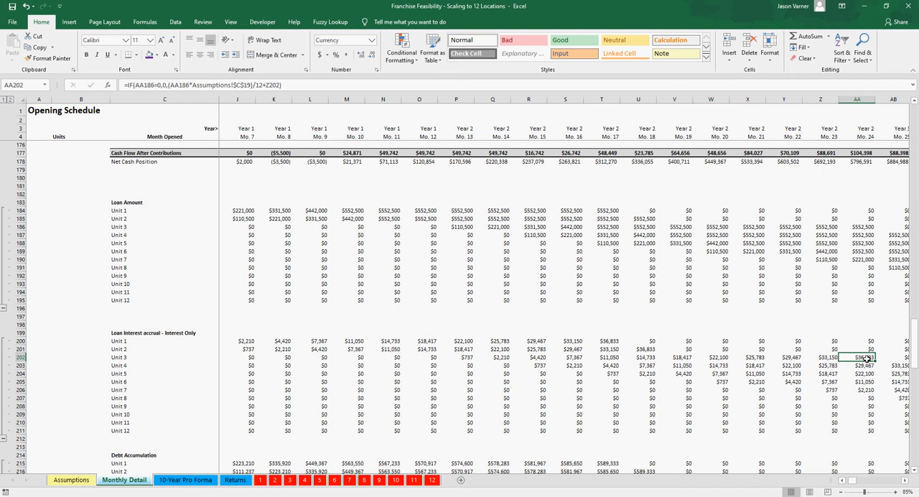
pyautogui.scroll(-4, 866, 357)
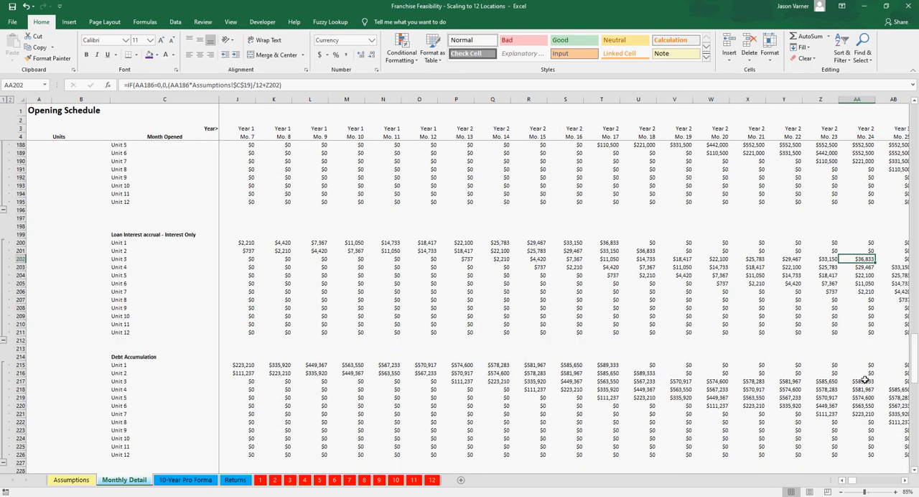
pyautogui.click(865, 381)
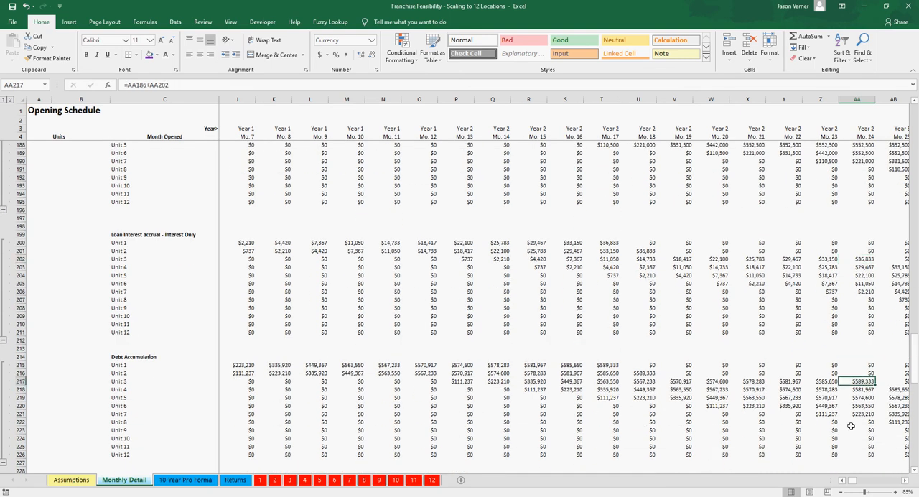
pyautogui.click(608, 365)
pyautogui.click(645, 374)
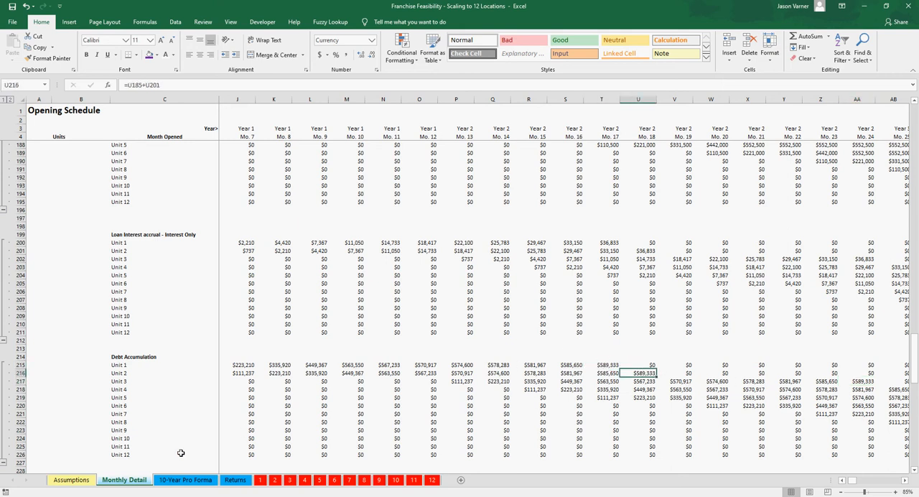
# Step: Set Unit 3's Cost to Develop to $700,000 on the Assumptions sheet
pyautogui.click(71, 479)
pyautogui.scroll(3, 440, 320)
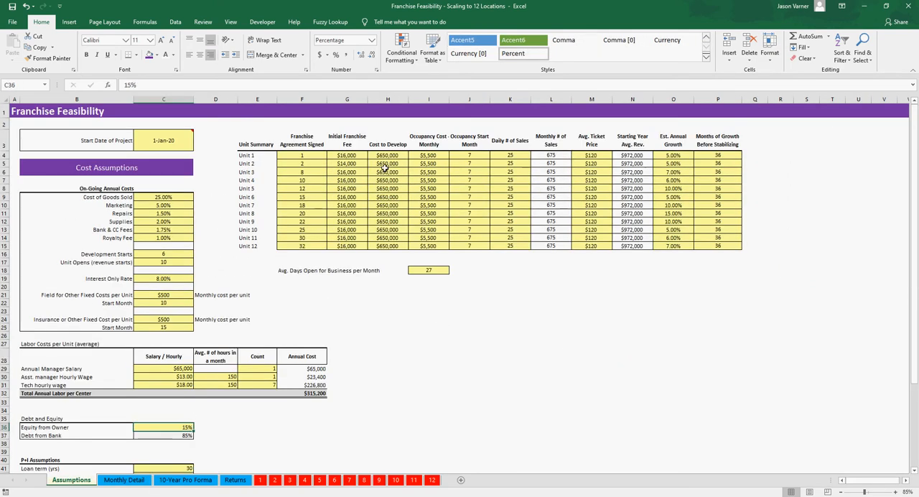
pyautogui.click(385, 171)
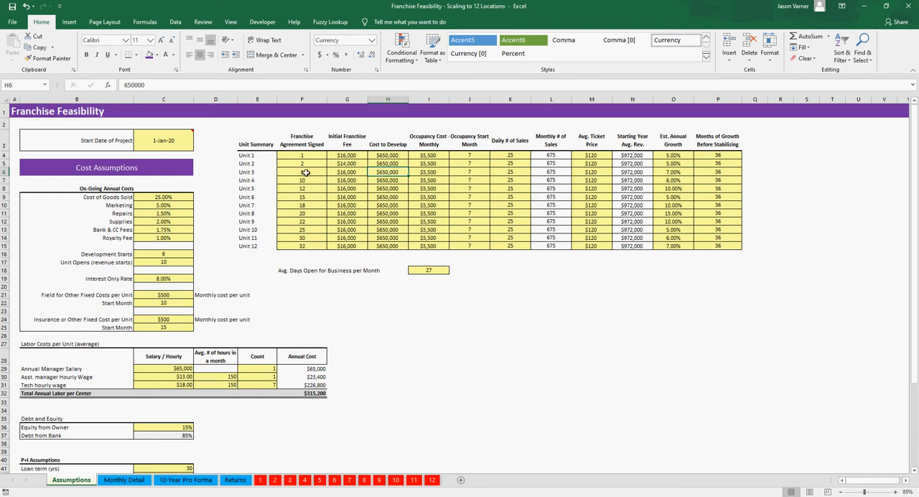
pyautogui.write('700000')
pyautogui.press('Return')
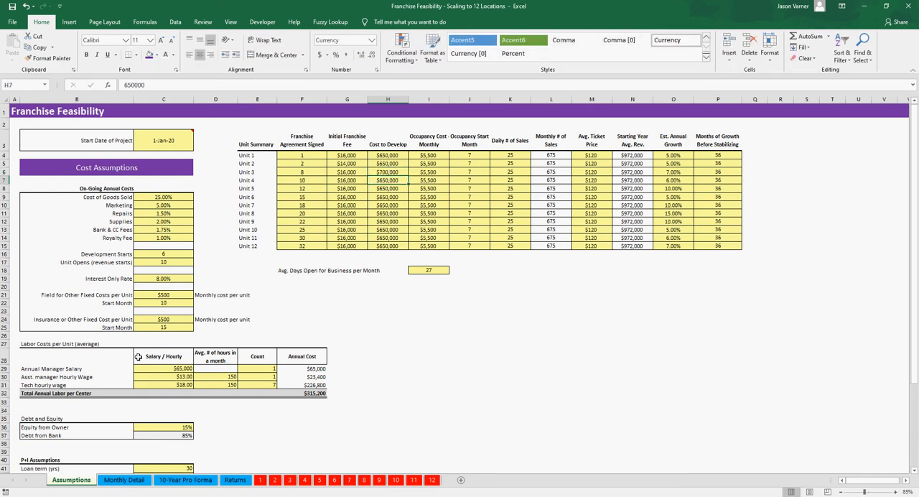
# Step: Inspect Unit 3's Month 24 Debt Accumulation on Monthly Detail, plus the first Loan Amount entries of Units 1, 2 and 3
pyautogui.click(132, 477)
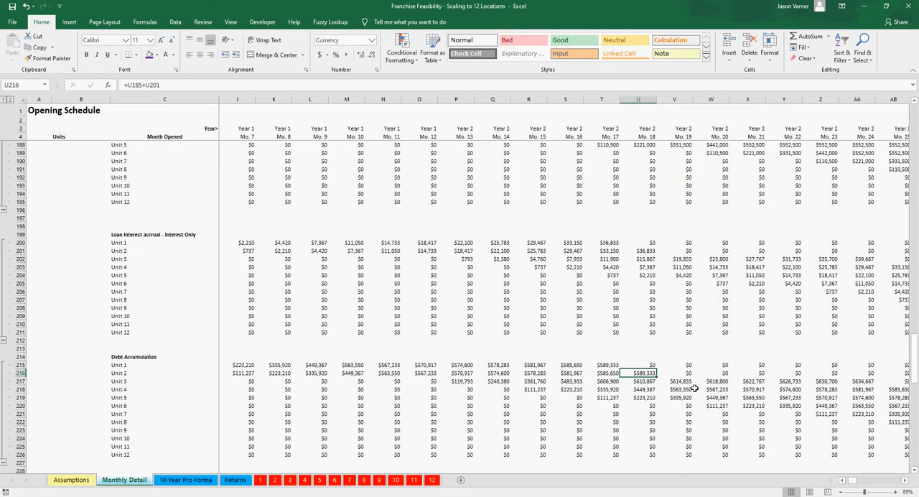
pyautogui.click(858, 381)
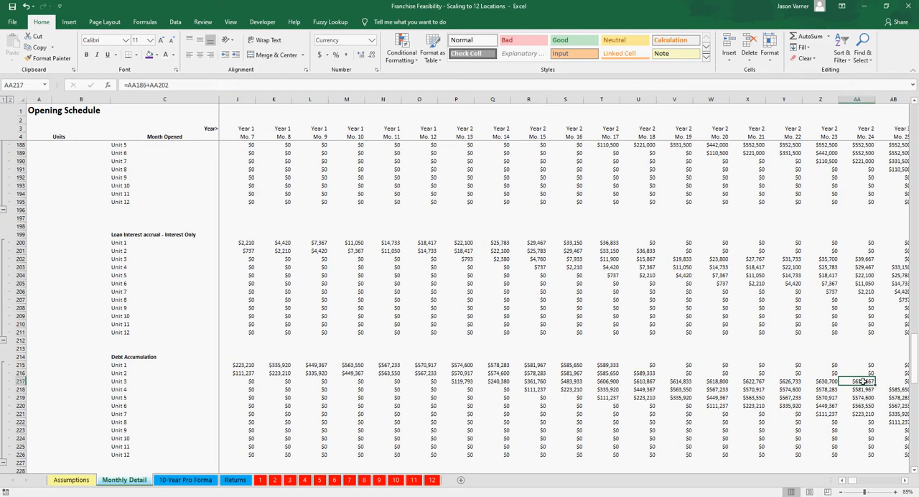
pyautogui.scroll(3, 536, 367)
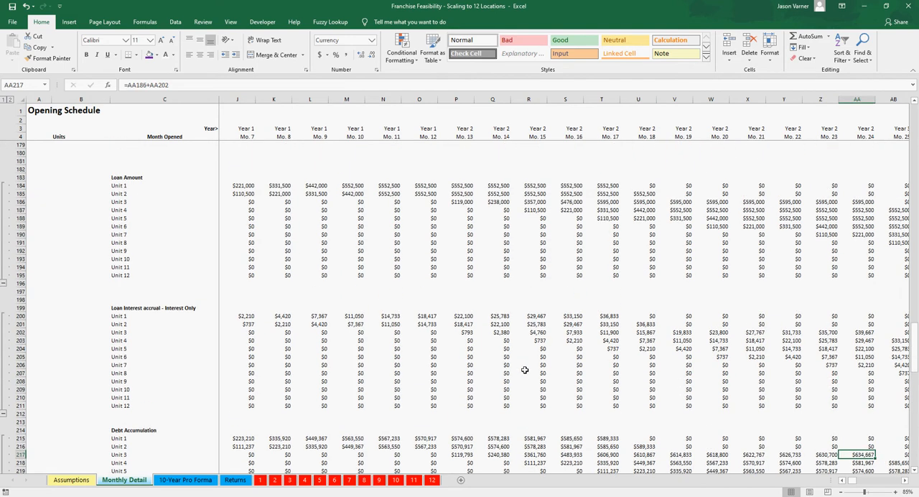
pyautogui.hscroll(-3, 842, 484)
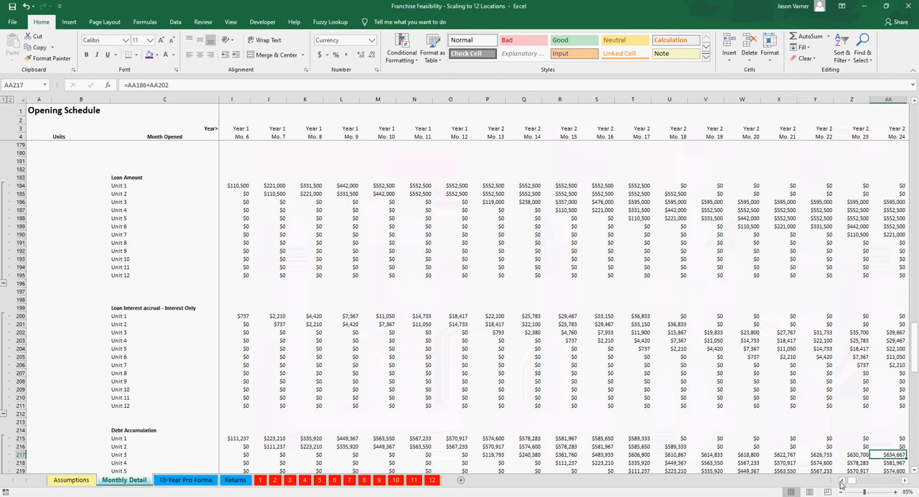
pyautogui.click(356, 184)
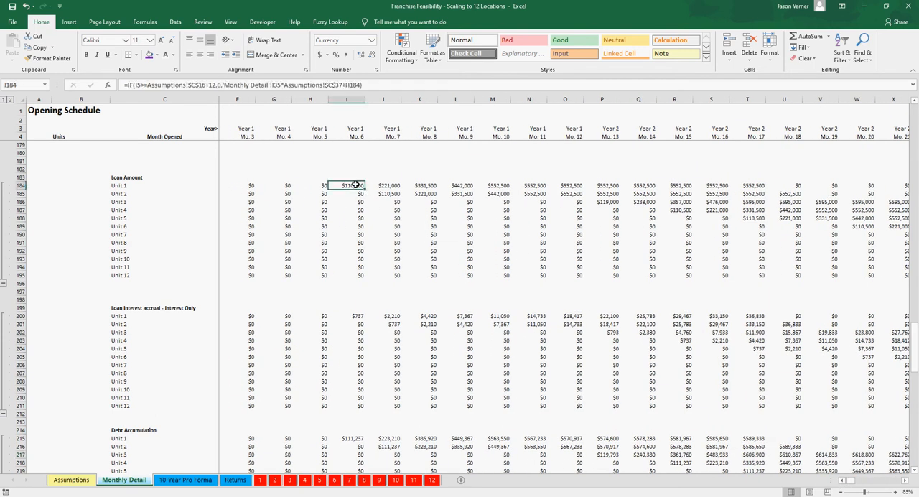
pyautogui.click(600, 202)
pyautogui.click(358, 185)
# Step: Set Equity from Owner to 0% in the Debt and Equity assumptions on the Assumptions sheet
pyautogui.click(76, 480)
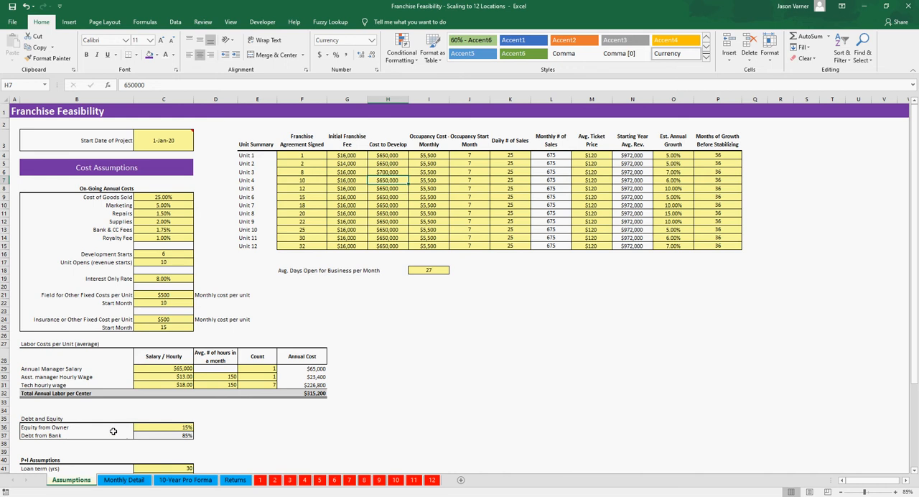
pyautogui.click(85, 427)
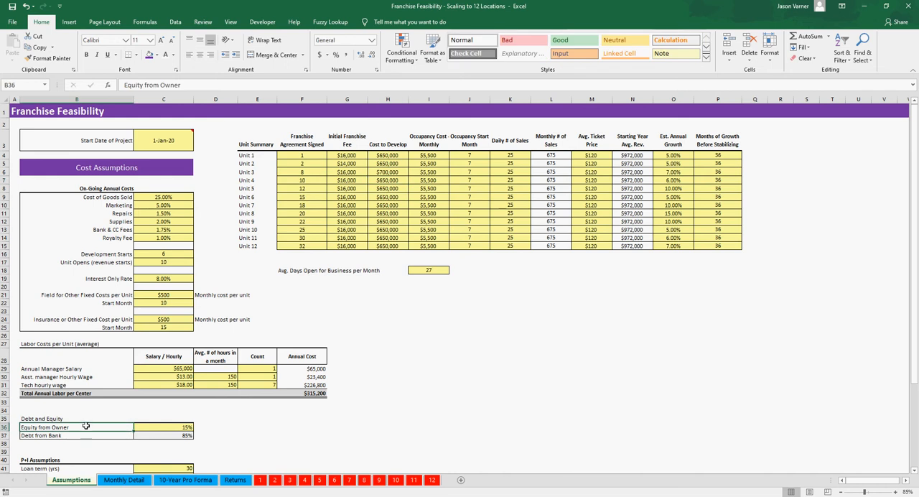
pyautogui.click(170, 428)
pyautogui.write('0')
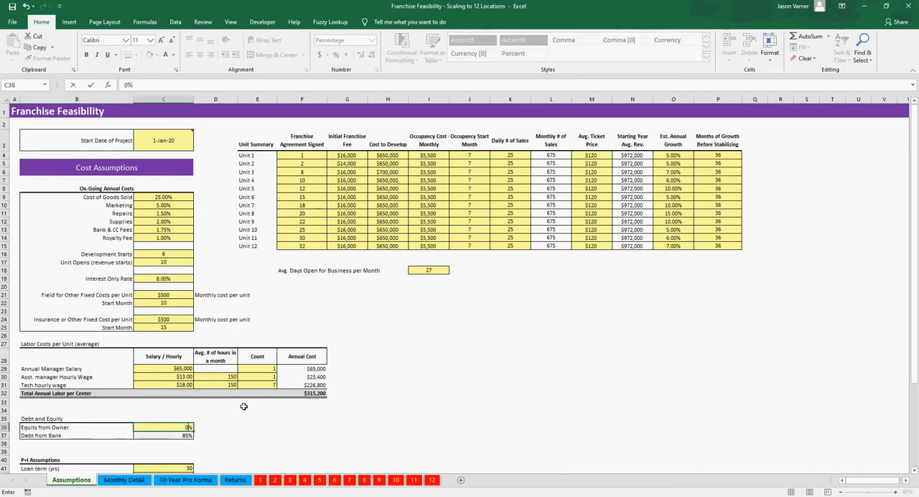
pyautogui.press('Return')
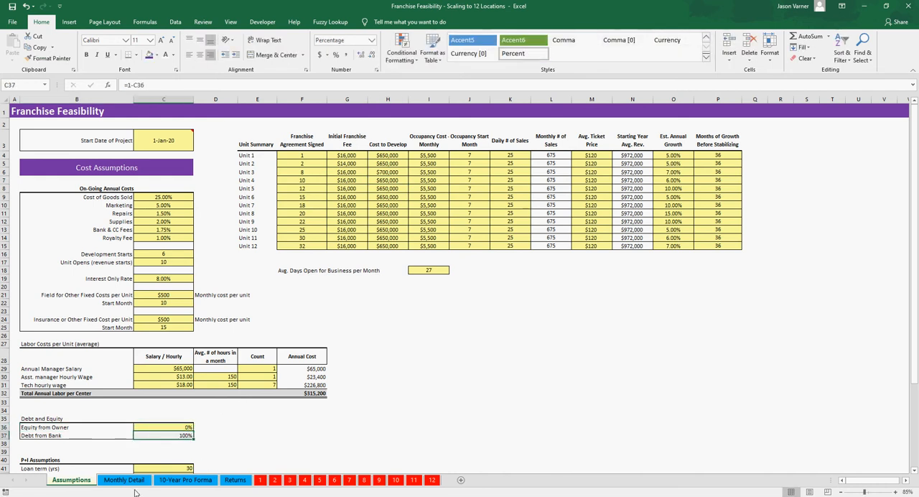
# Step: Check Unit 1's first loan draw on Monthly Detail against its Cost to Develop on the Assumptions sheet
pyautogui.click(141, 483)
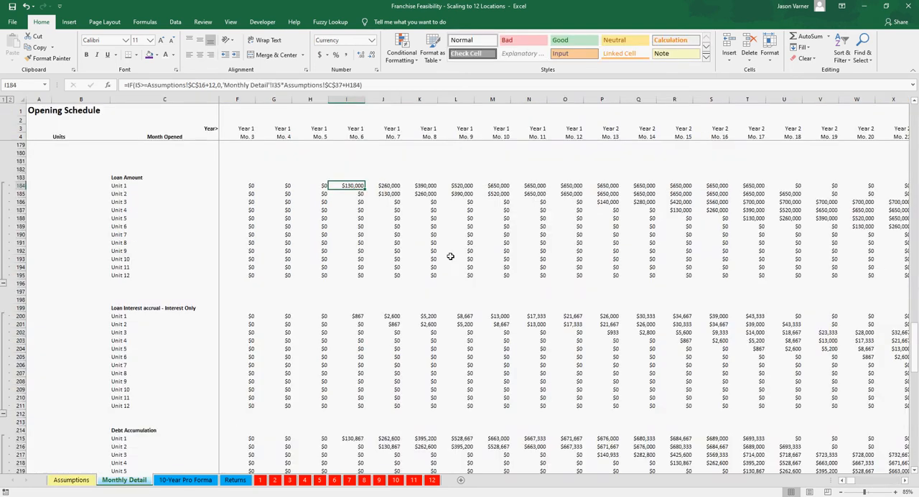
pyautogui.click(84, 484)
pyautogui.click(388, 155)
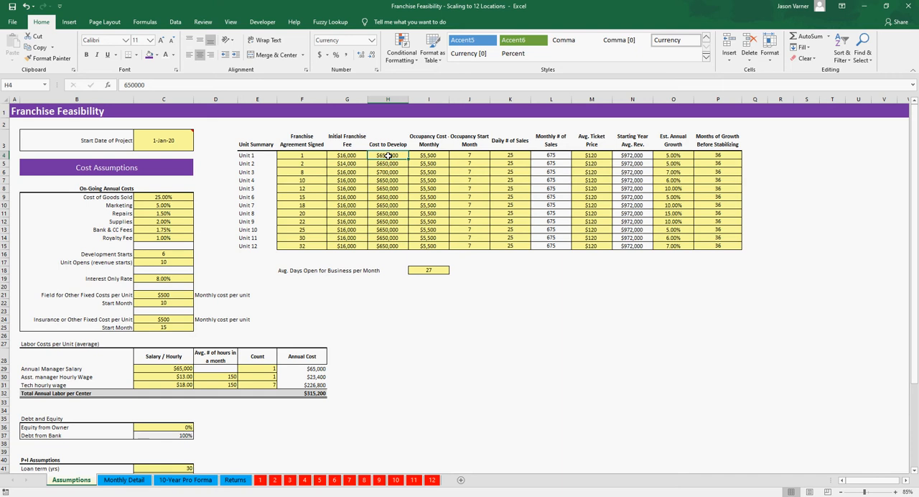
pyautogui.click(462, 376)
pyautogui.write('=')
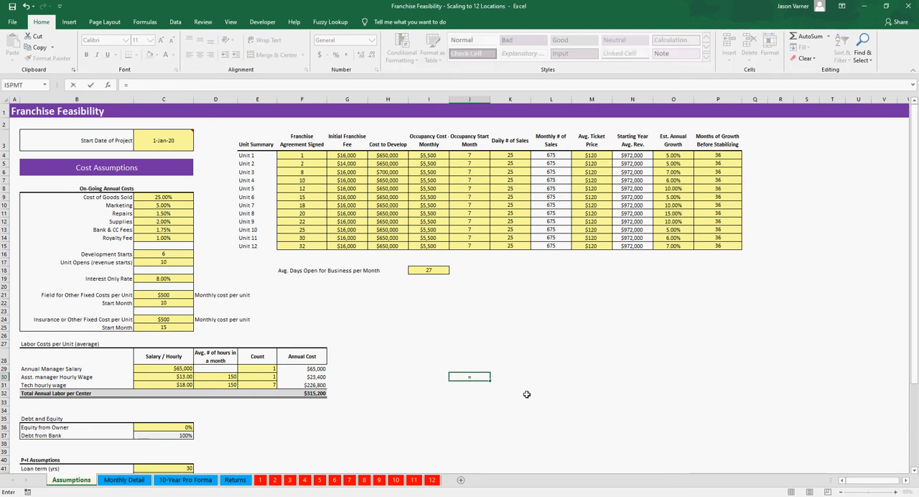
pyautogui.press('BackSpace')
pyautogui.press('Return')
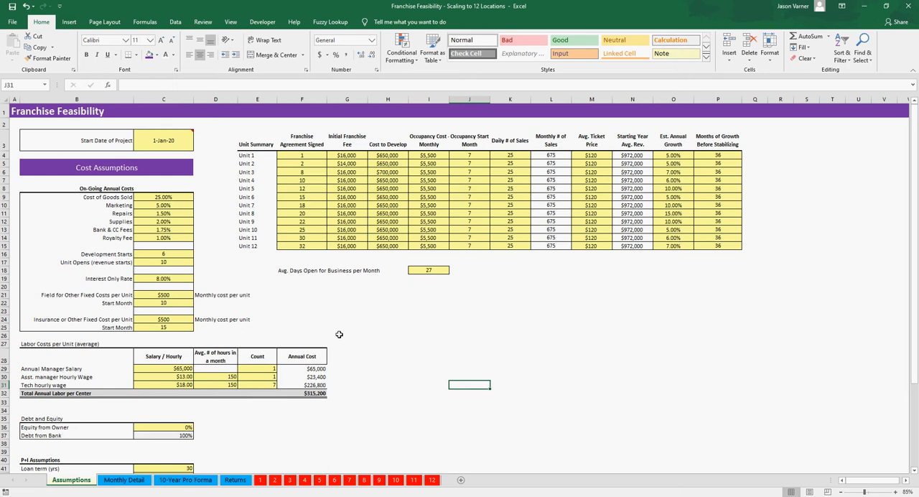
# Step: Trace Unit 1's Loan Amount on Monthly Detail from the Month 6 draw through Month 12
pyautogui.click(124, 480)
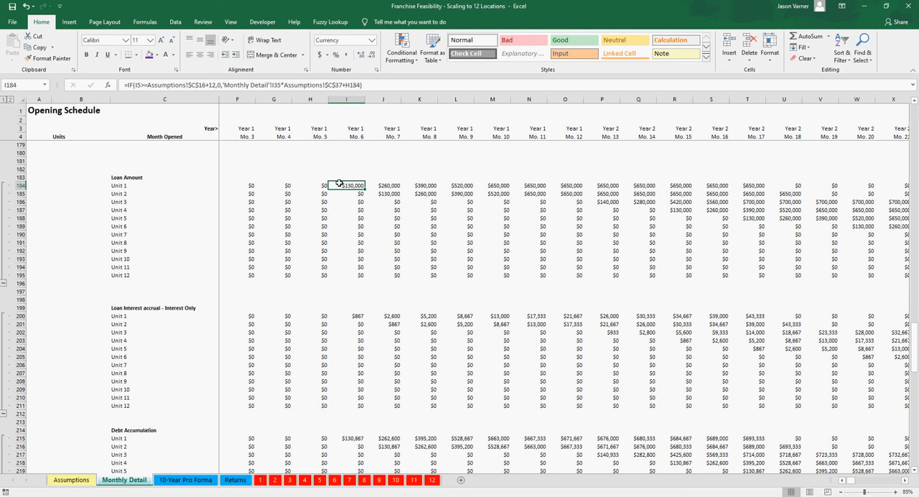
pyautogui.moveTo(340, 183); pyautogui.dragTo(450, 185)
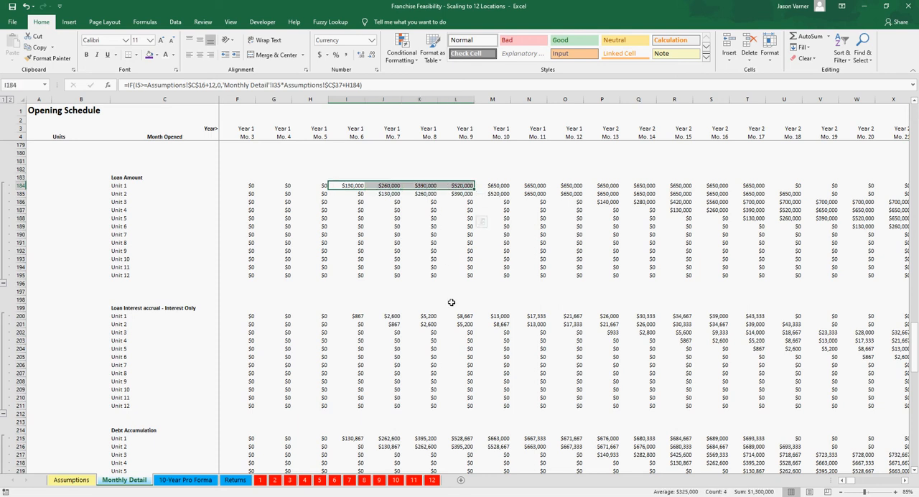
pyautogui.scroll(2, 451, 302)
pyautogui.click(503, 235)
pyautogui.click(530, 234)
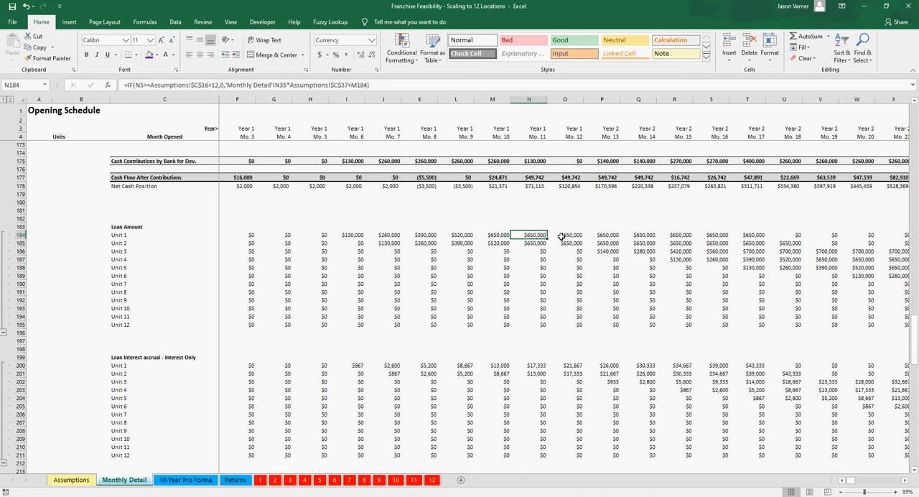
pyautogui.click(565, 235)
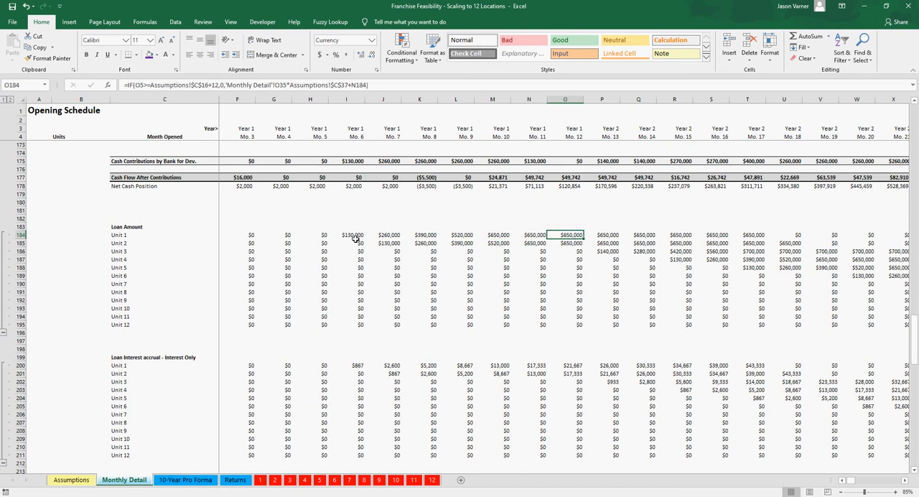
pyautogui.moveTo(352, 237); pyautogui.dragTo(516, 234)
pyautogui.click(494, 235)
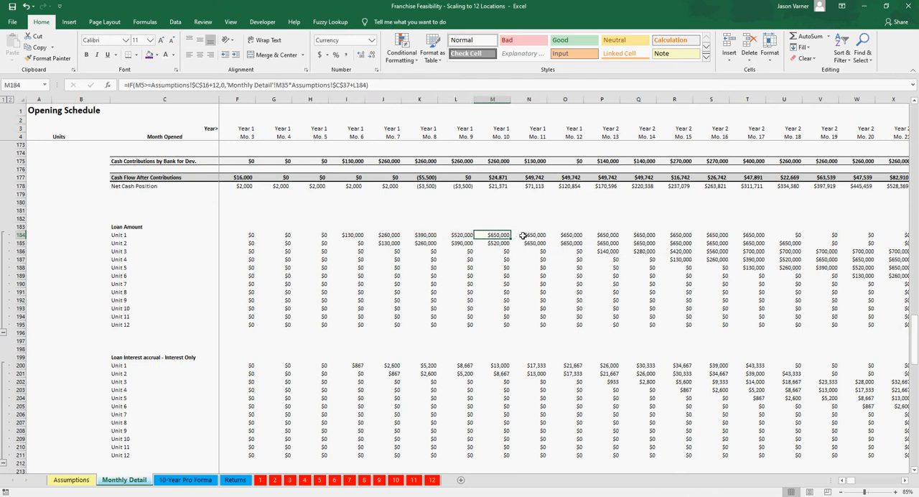
pyautogui.click(537, 235)
pyautogui.click(573, 235)
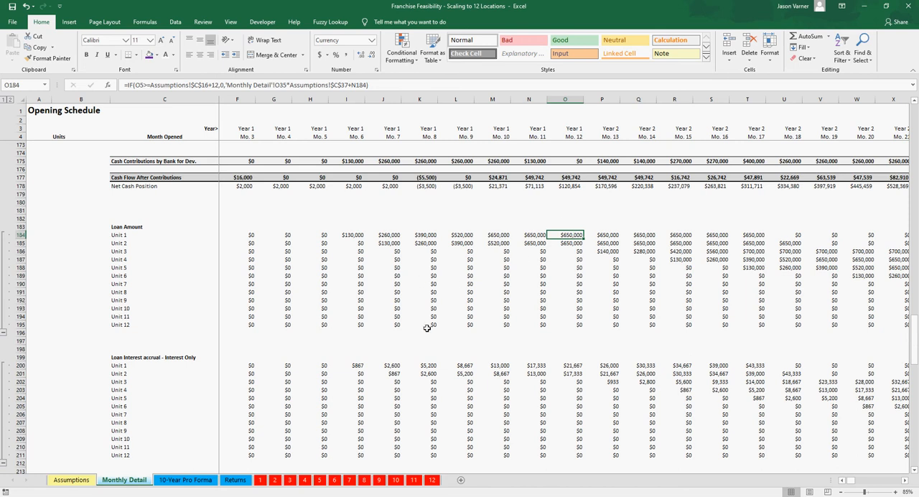
# Step: Compare Unit 1's Loan Amount draws from Month 6 to Month 11 with its interest-only accrual formulas for Months 6 and 7
pyautogui.scroll(1, 358, 336)
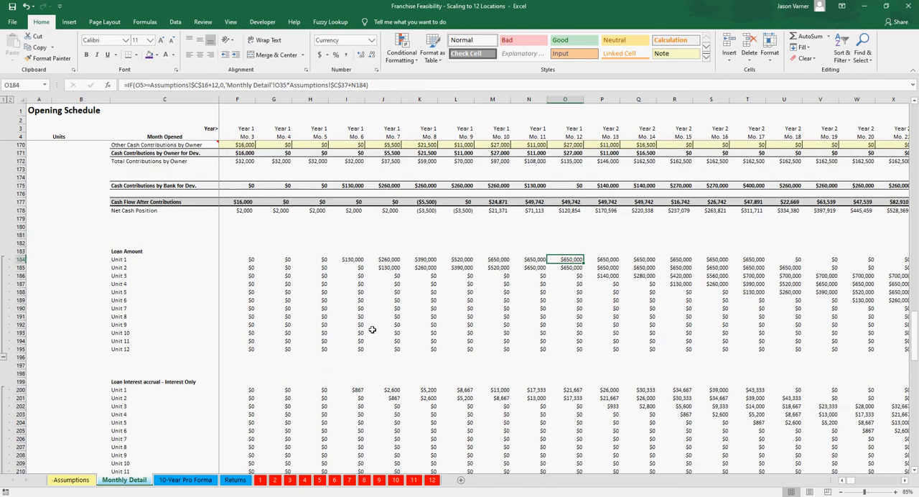
pyautogui.click(386, 269)
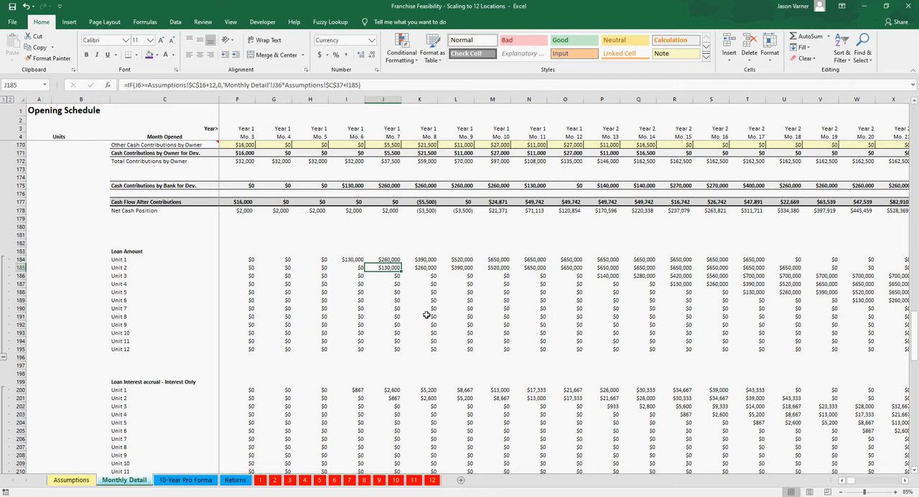
pyautogui.click(355, 260)
pyautogui.click(391, 259)
pyautogui.click(359, 392)
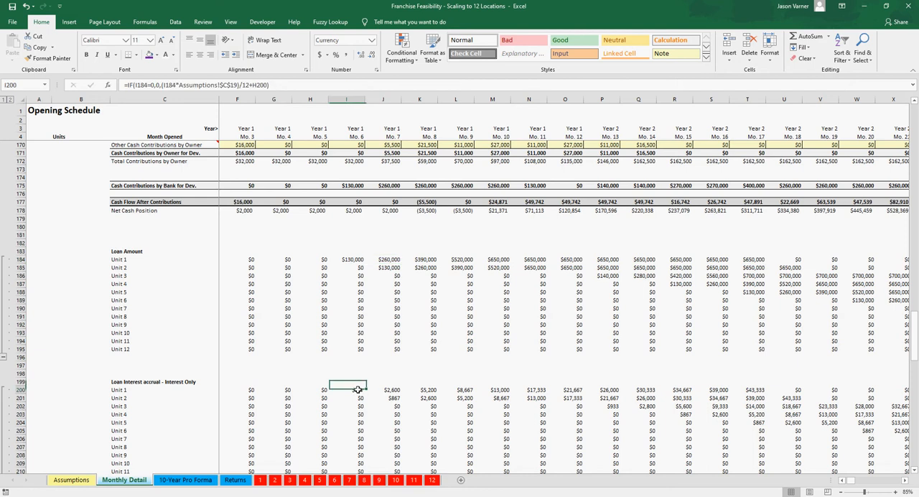
pyautogui.click(384, 390)
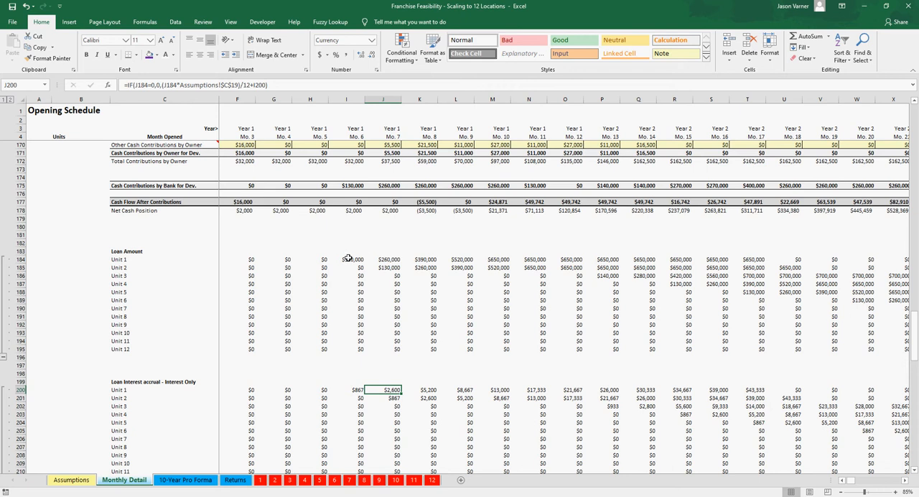
pyautogui.moveTo(349, 259); pyautogui.dragTo(537, 259)
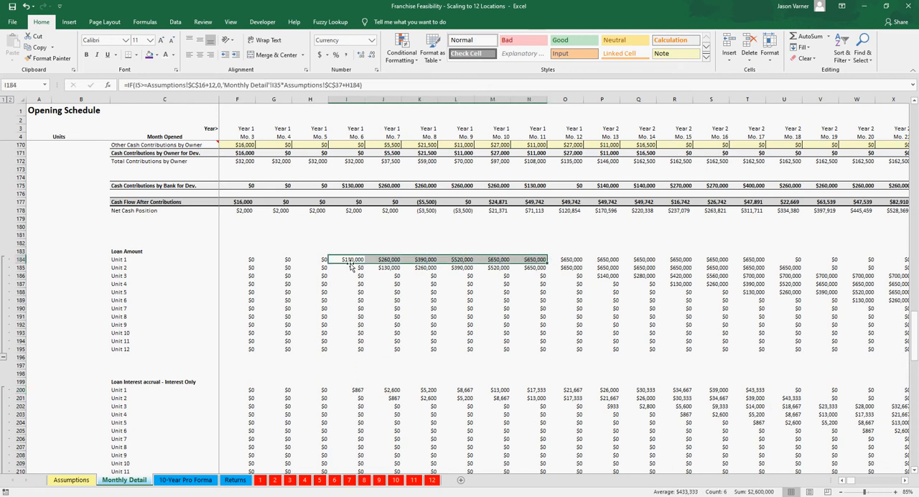
# Step: On the Assumptions sheet, set Development Starts to 8 and Unit Opens (revenue starts) to 15
pyautogui.click(79, 479)
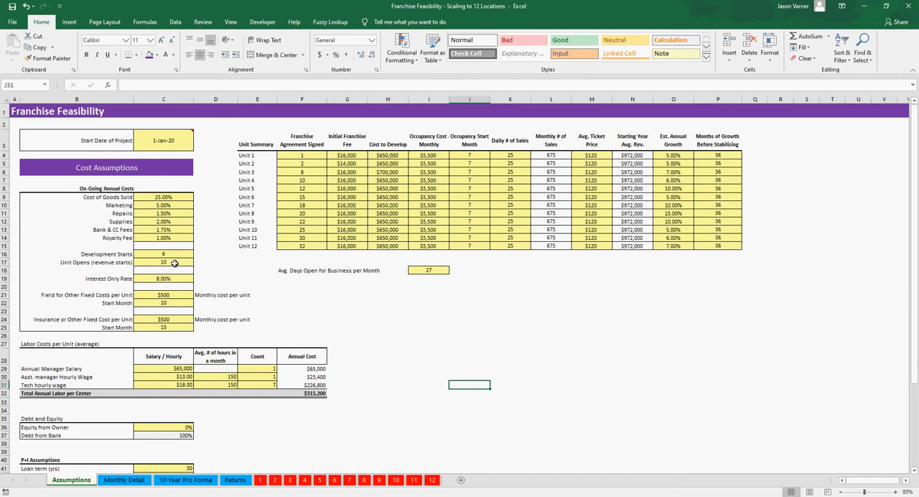
pyautogui.click(168, 255)
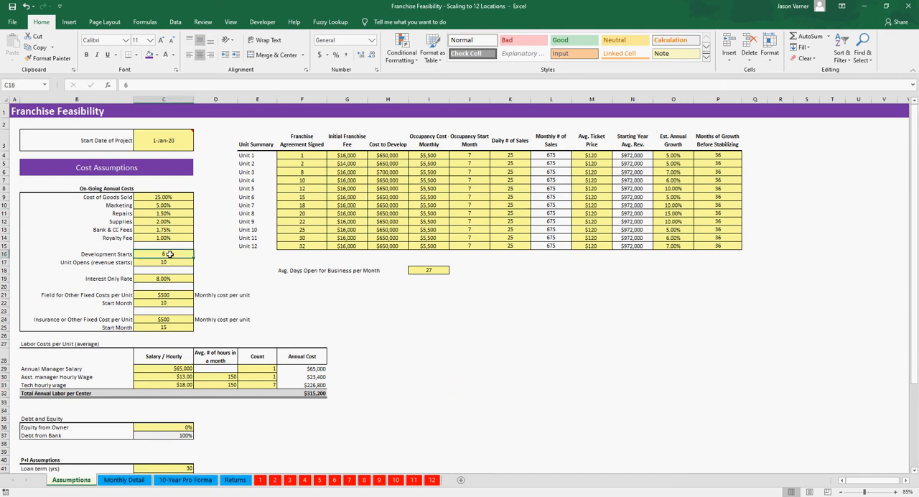
pyautogui.click(151, 262)
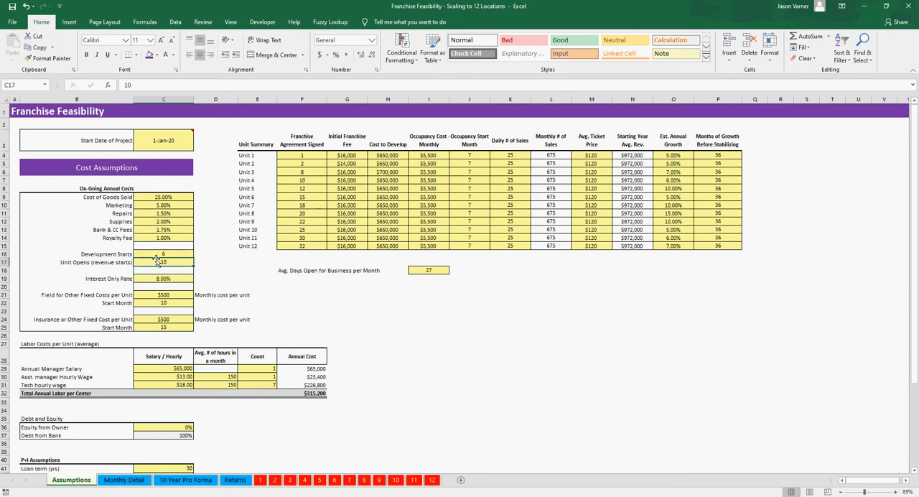
pyautogui.click(164, 254)
pyautogui.click(165, 261)
pyautogui.click(167, 254)
pyautogui.click(168, 263)
pyautogui.click(169, 254)
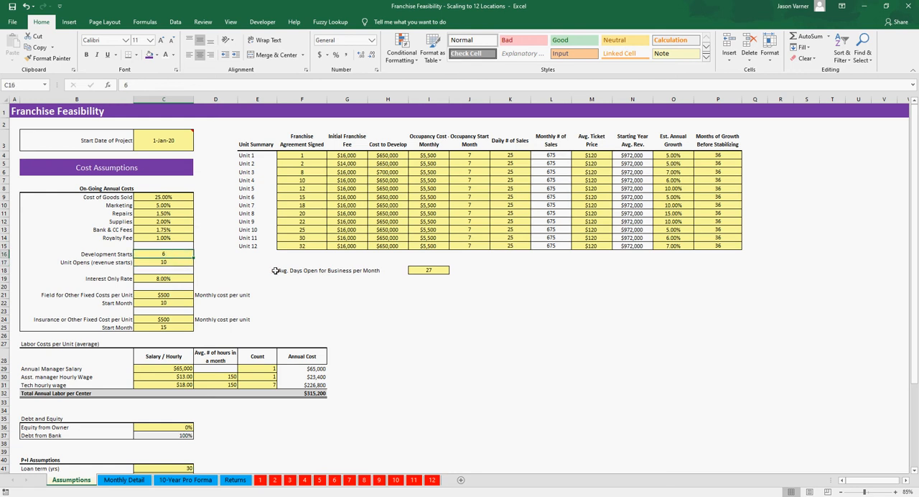
pyautogui.write('8')
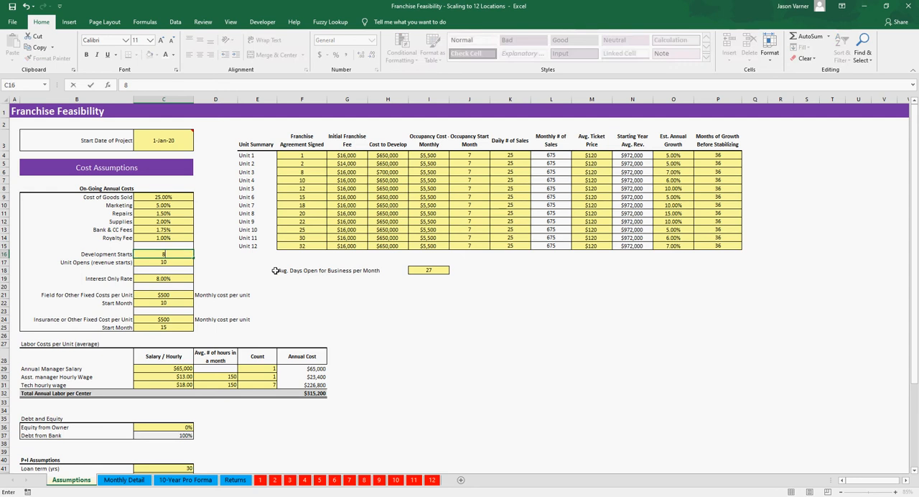
pyautogui.press('Return')
pyautogui.write('15')
pyautogui.press('Return')
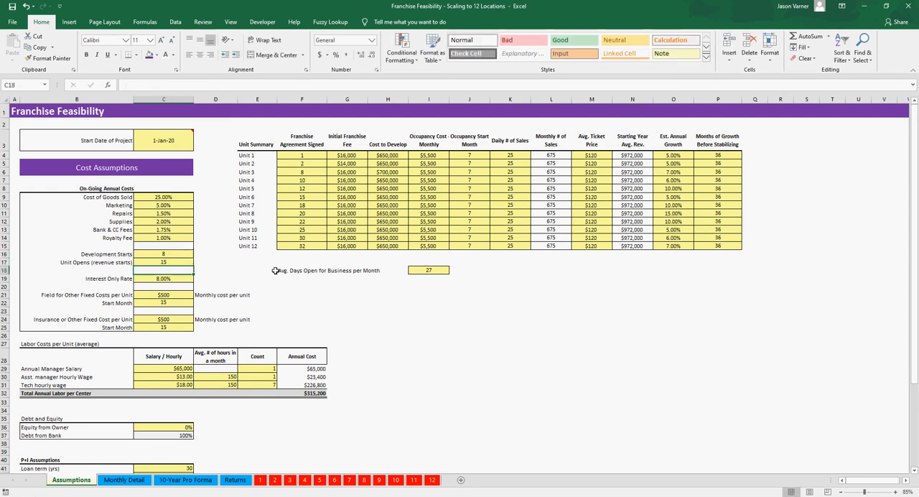
# Step: Trace Unit 1's Loan Amount on Monthly Detail month by month from Month 8 through Month 14
pyautogui.click(129, 481)
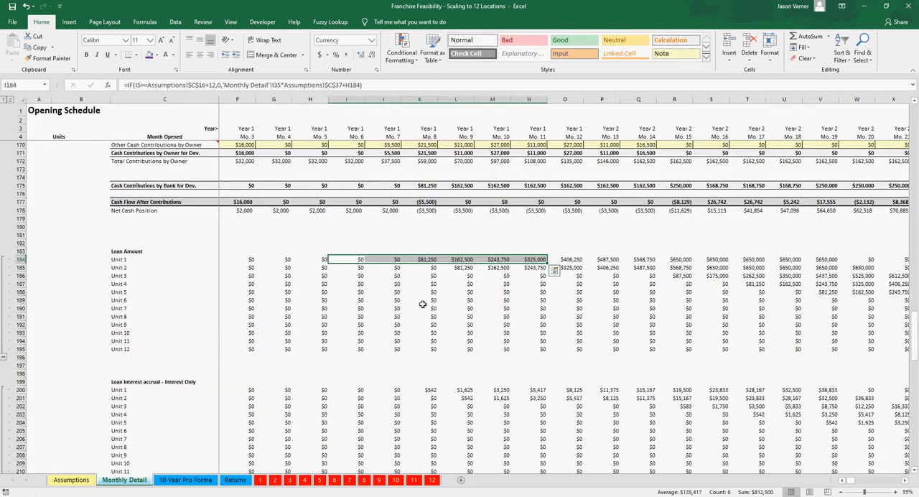
pyautogui.click(425, 259)
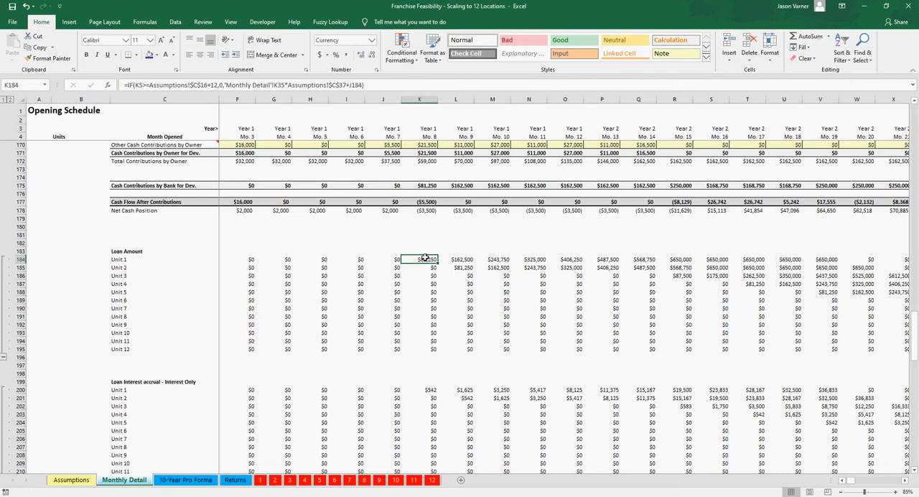
pyautogui.press('Right')
pyautogui.press('Right')
pyautogui.press('Left')
pyautogui.press('Left')
pyautogui.press('Right')
pyautogui.press('Right')
pyautogui.press('Right')
pyautogui.press('Right')
pyautogui.press('Right')
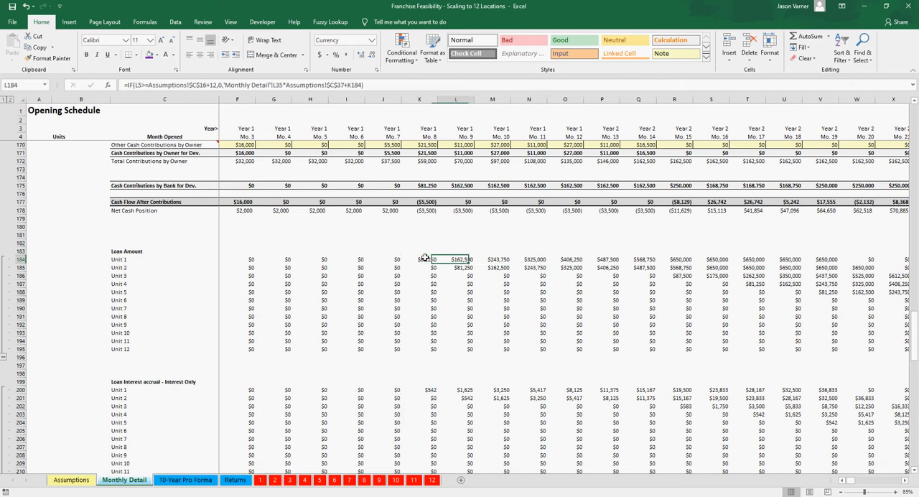
pyautogui.press('Right')
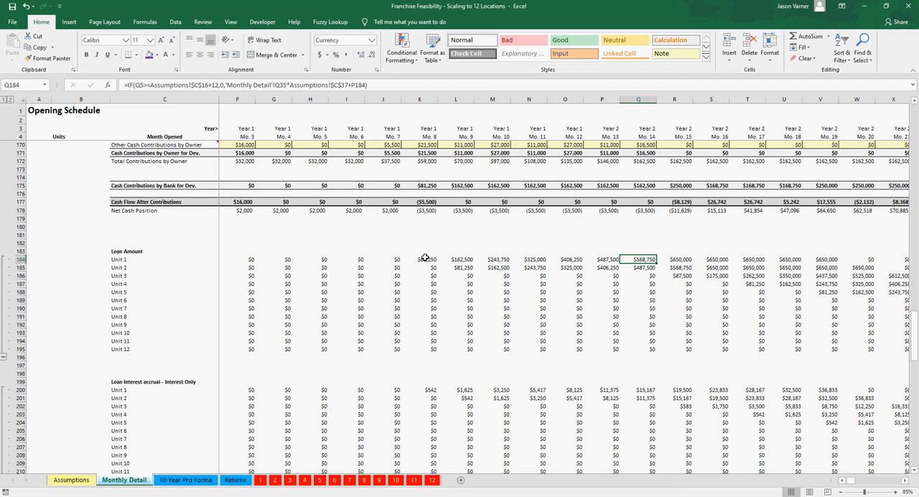
# Step: Trace Unit 1's Loan Amount on Monthly Detail from Month 15 through Month 20
pyautogui.press('Right')
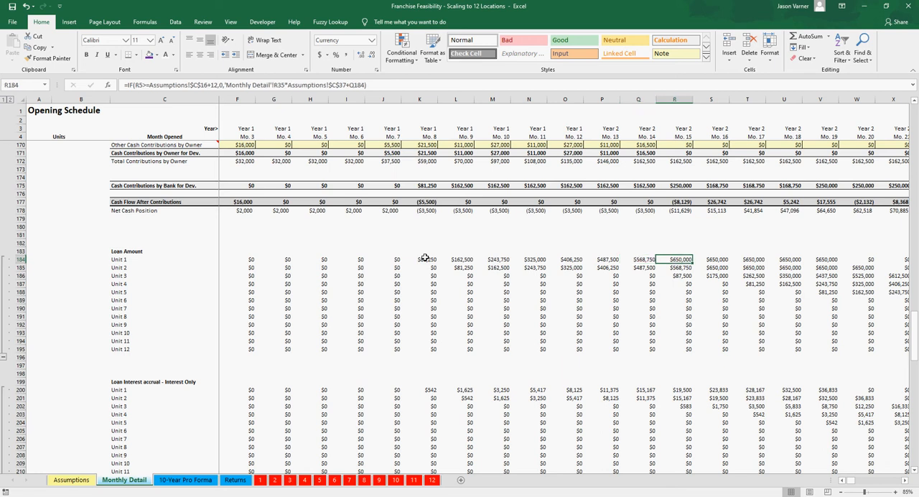
pyautogui.moveTo(678, 259); pyautogui.dragTo(816, 261)
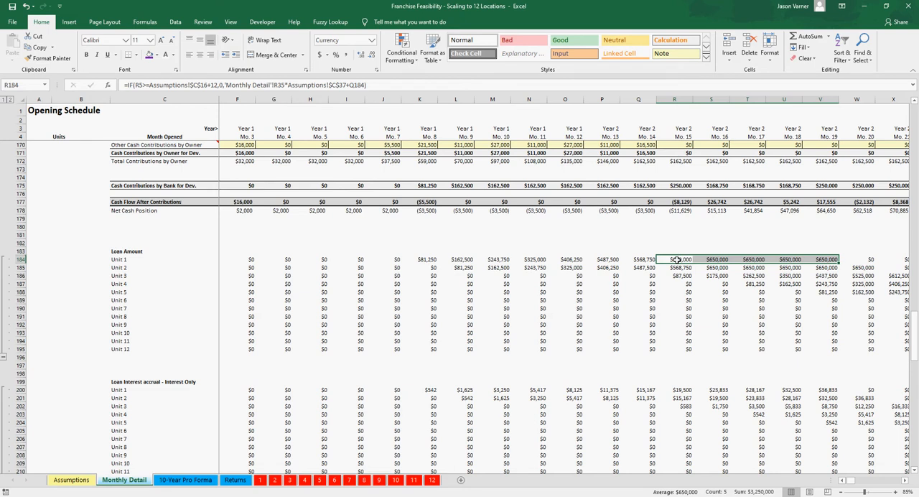
pyautogui.click(854, 258)
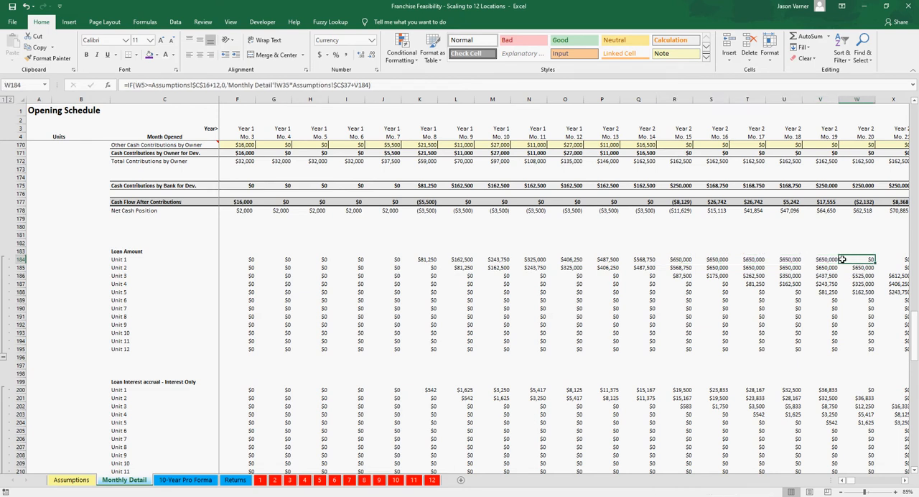
# Step: Follow the loan through the interest accrual, Debt Accumulation, Final Debt Starting Amount and Principal sections, inspecting Unit 2's Month 20 starting debt formula
pyautogui.scroll(-6, 865, 387)
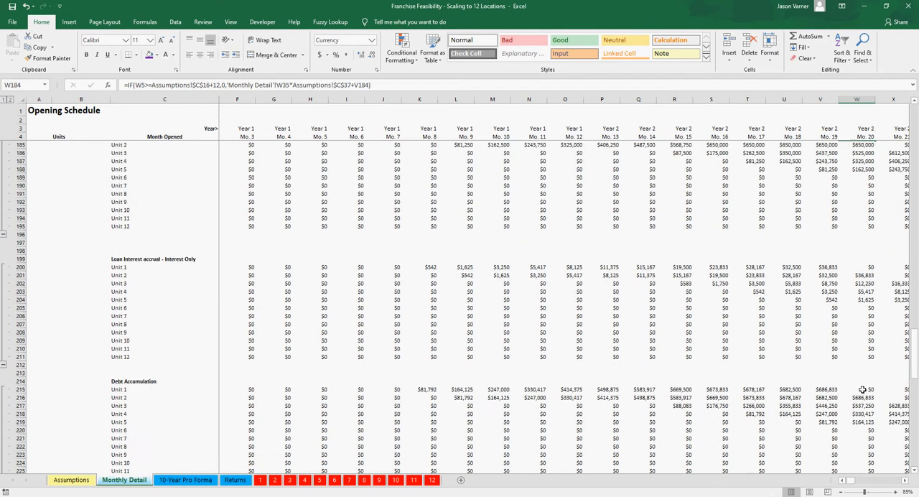
pyautogui.scroll(-8, 869, 367)
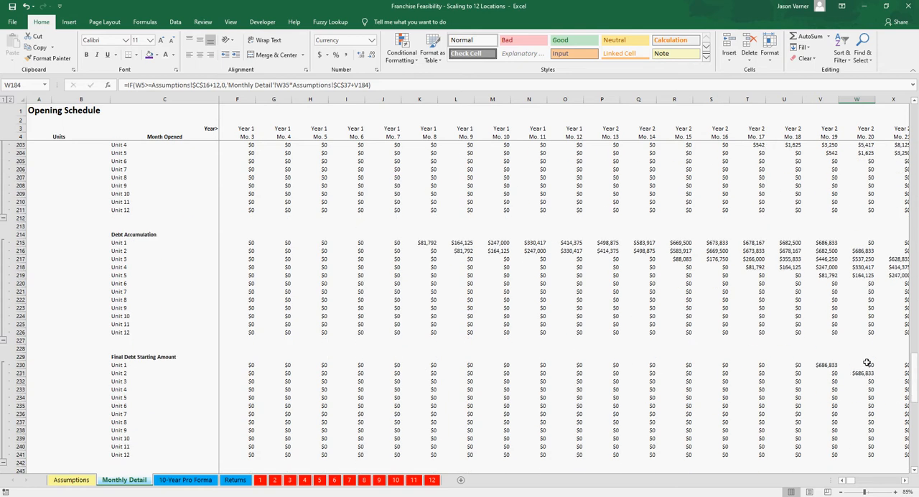
pyautogui.scroll(-1, 866, 364)
pyautogui.click(862, 276)
pyautogui.scroll(-4, 862, 276)
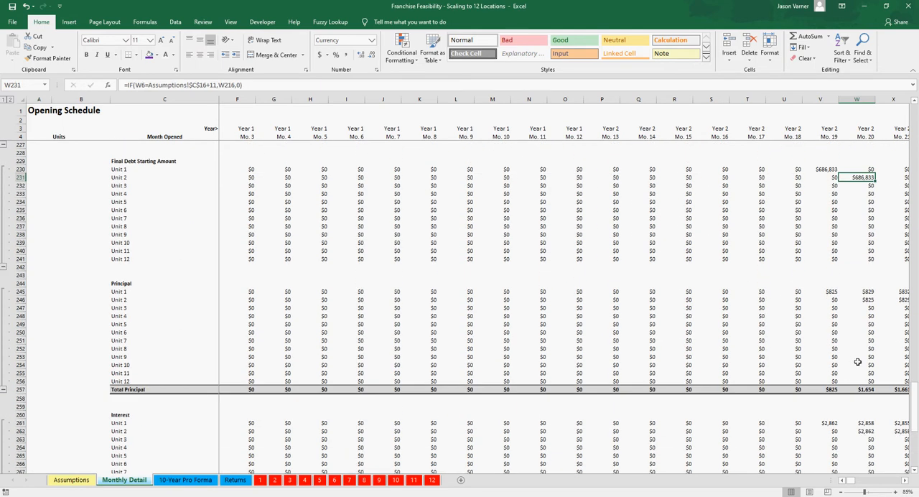
pyautogui.scroll(20, 555, 385)
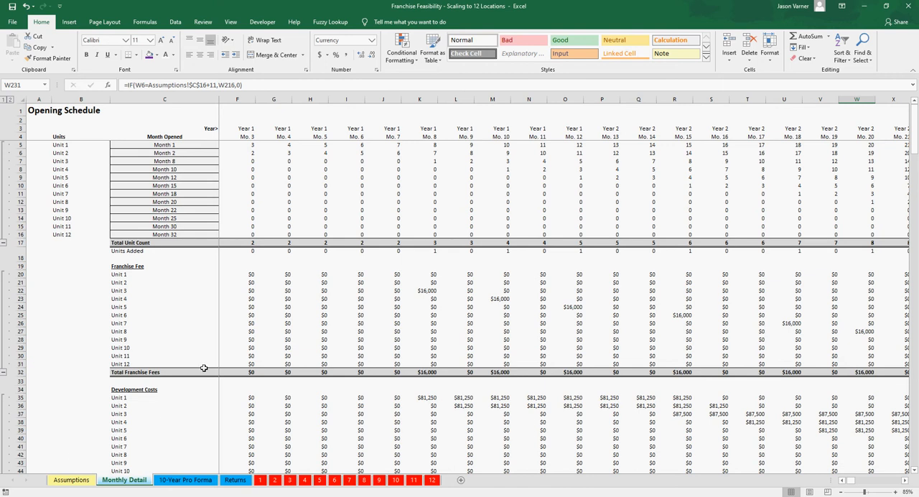
# Step: On the Assumptions sheet, review the Franchise Agreement Signed months, Unit 1's Cost to Develop, the Interest Only Rate and the P+I Assumptions
pyautogui.click(71, 480)
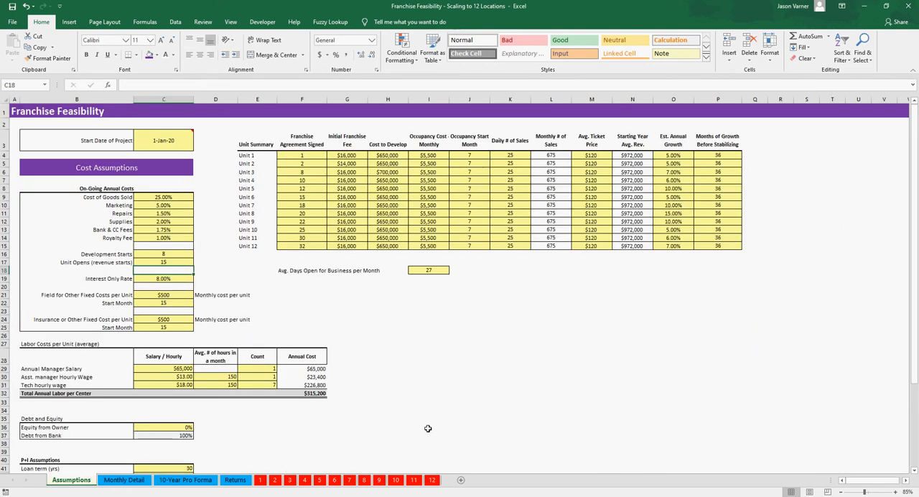
pyautogui.moveTo(313, 157); pyautogui.dragTo(332, 206)
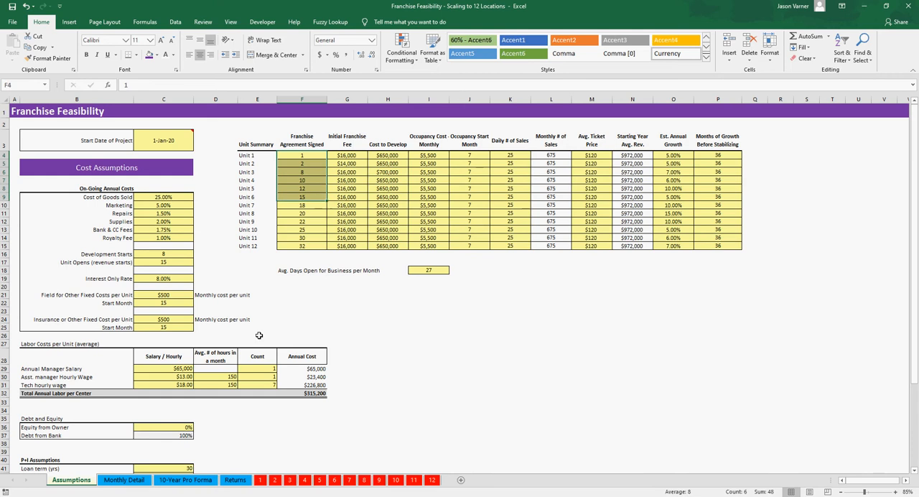
pyautogui.click(309, 171)
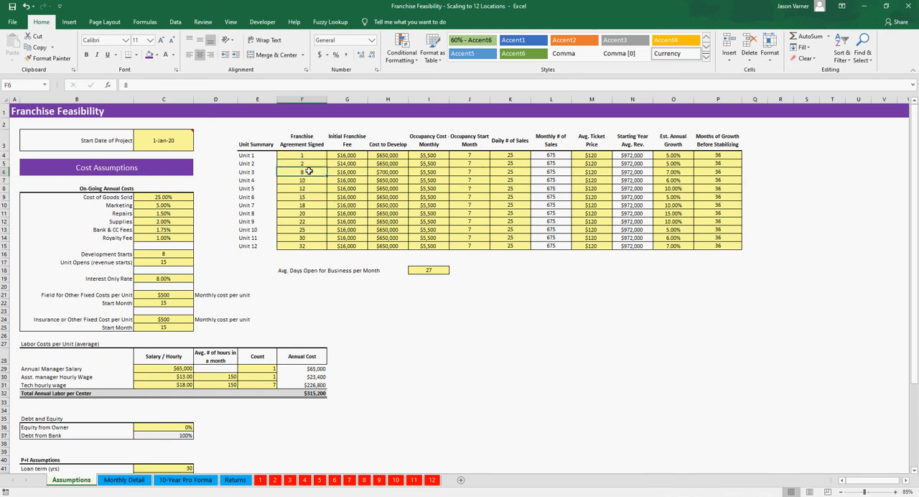
pyautogui.click(308, 180)
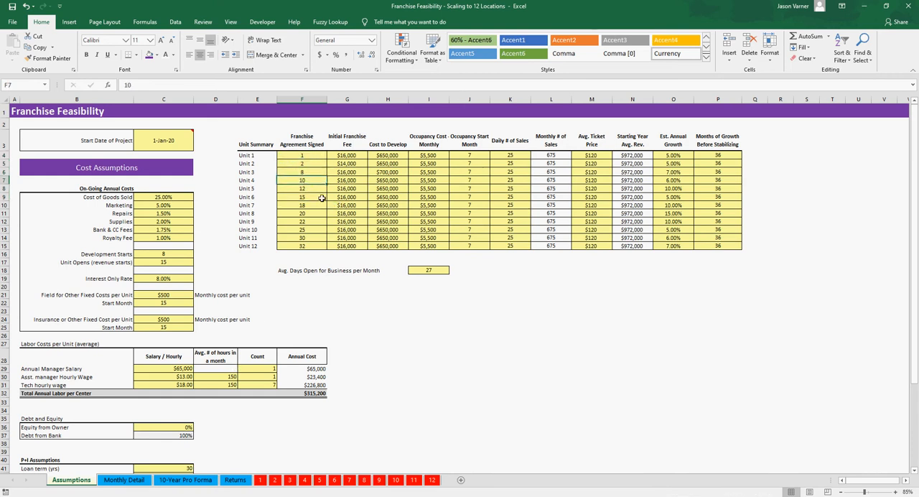
pyautogui.click(392, 154)
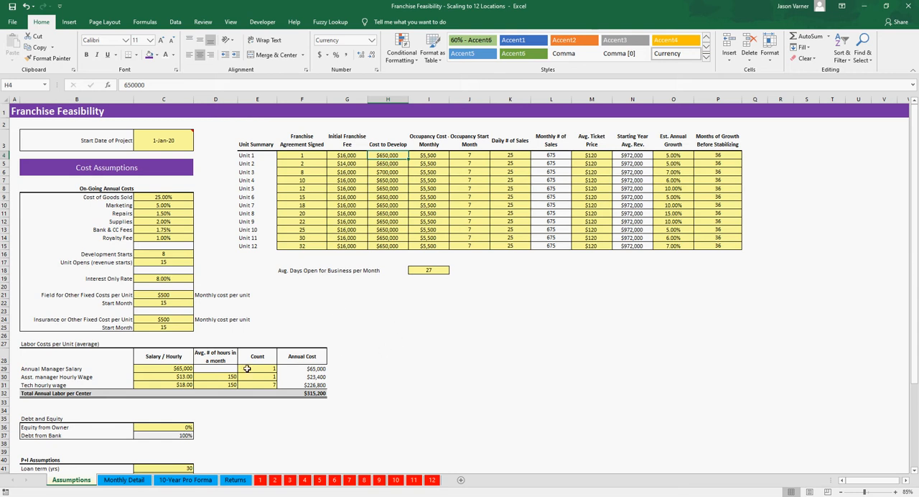
pyautogui.click(173, 278)
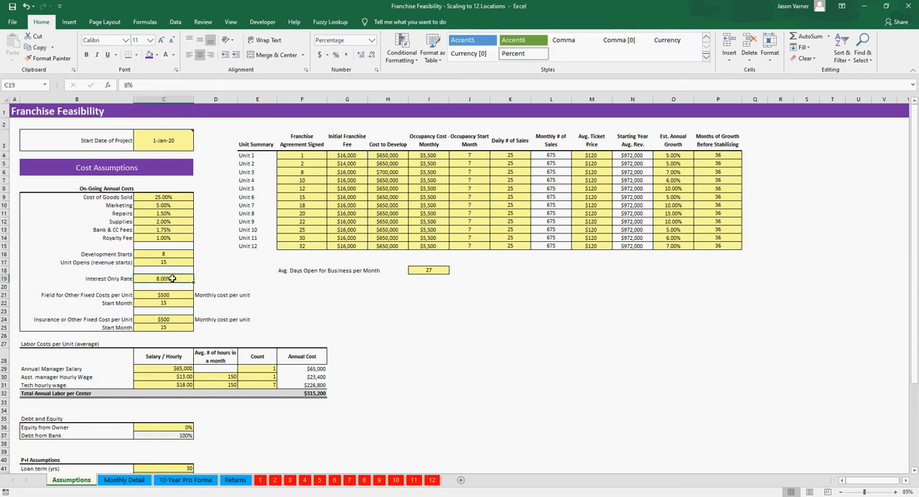
pyautogui.scroll(-3, 431, 398)
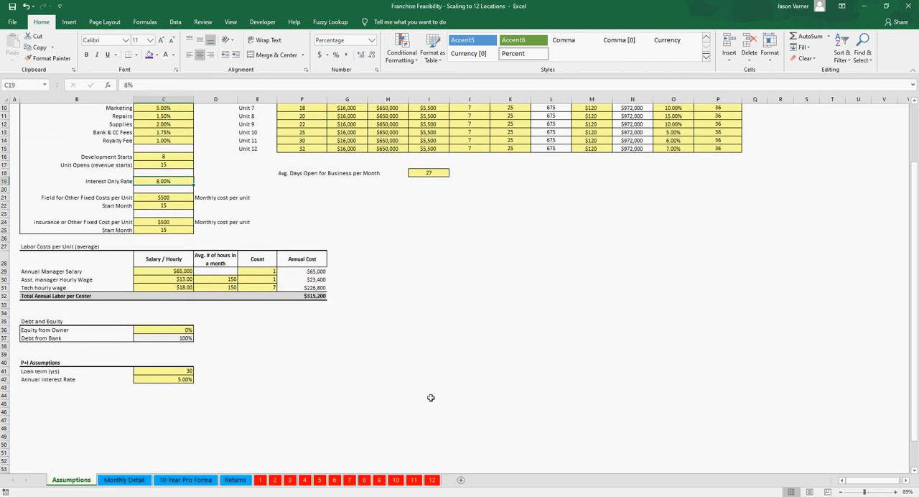
pyautogui.scroll(3, 332, 395)
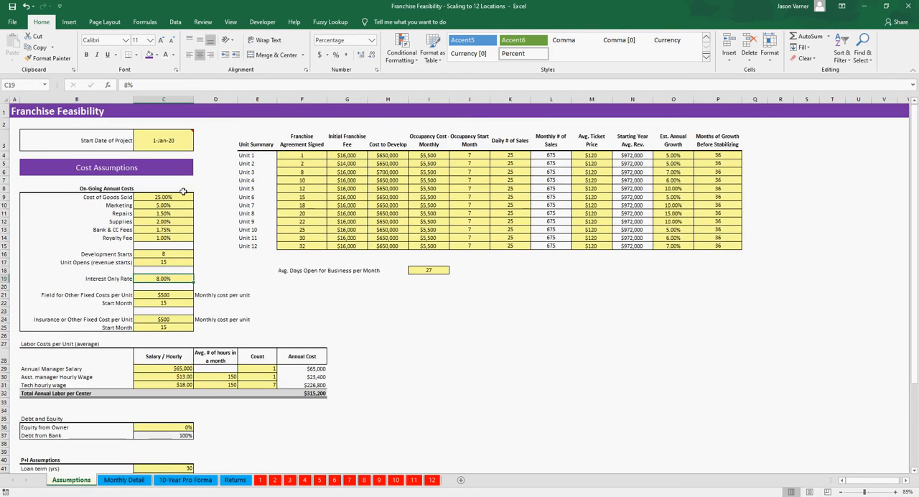
# Step: Save the workbook and review all 12 Franchise Agreement Signed months and Unit 3's Initial Franchise Fee
pyautogui.click(11, 7)
pyautogui.moveTo(302, 156); pyautogui.dragTo(305, 245)
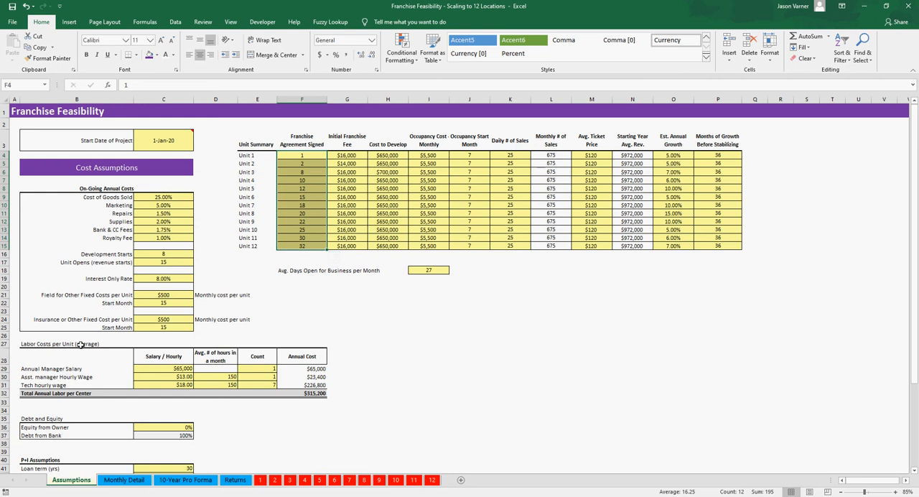
pyautogui.scroll(-8, 216, 351)
pyautogui.scroll(8, 214, 353)
pyautogui.click(345, 172)
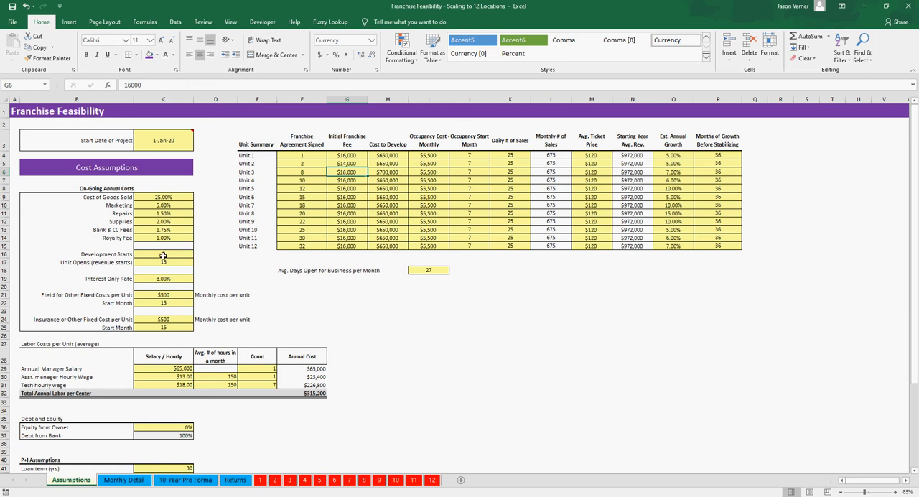
# Step: Examine the other fixed cost and insurance cost per unit fields, including their monthly amounts and Start Month inputs
pyautogui.click(106, 296)
pyautogui.click(110, 320)
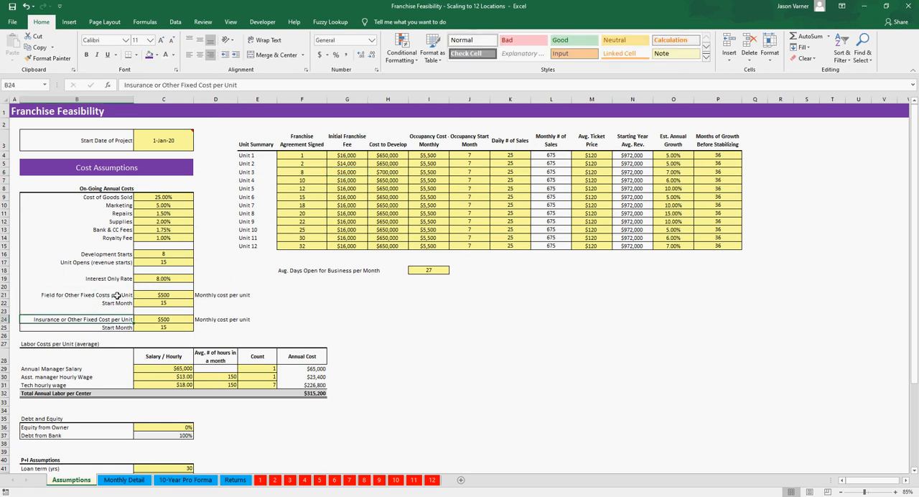
pyautogui.click(115, 295)
pyautogui.click(121, 320)
pyautogui.click(163, 295)
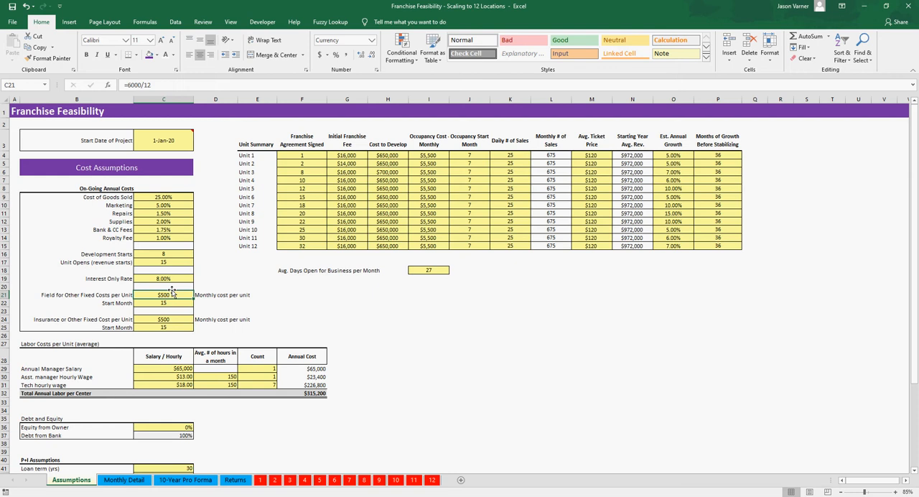
pyautogui.click(167, 319)
pyautogui.press('Down')
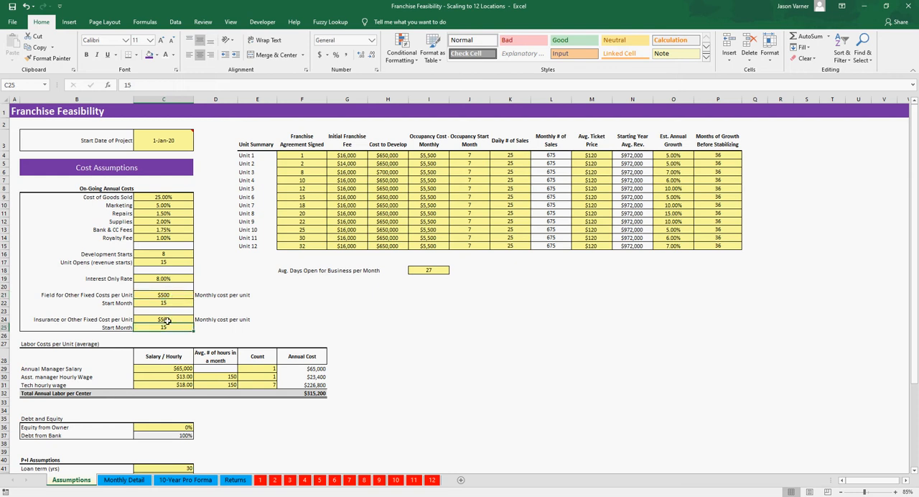
pyautogui.click(169, 302)
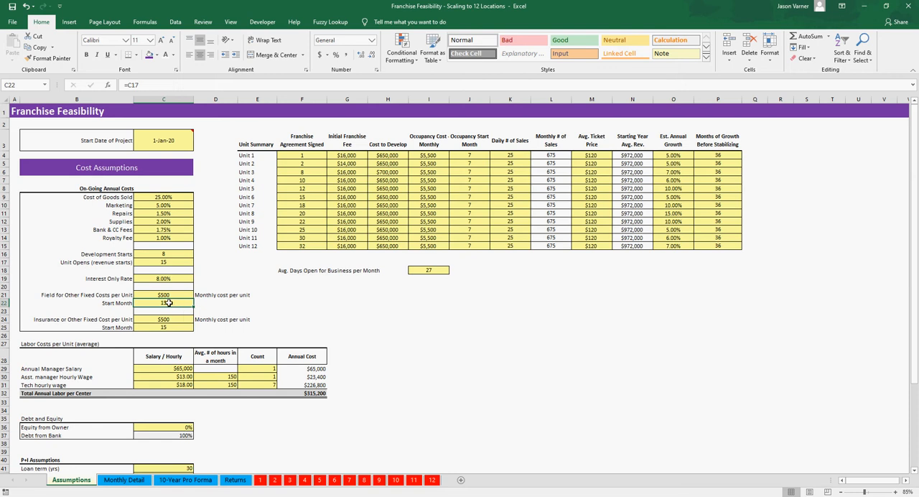
# Step: Compare the Franchise Agreement Signed months of Units 2, 5 and 11 with the fixed cost Start Month and both monthly fixed cost amounts
pyautogui.click(310, 164)
pyautogui.click(306, 186)
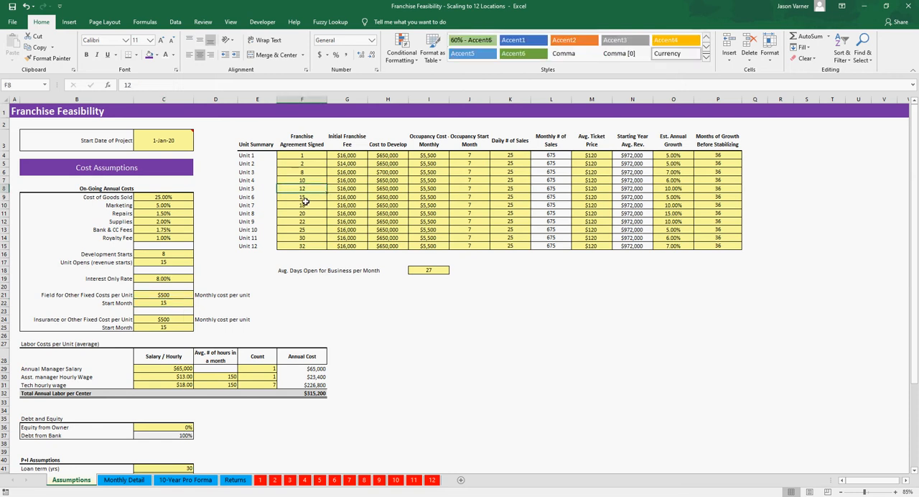
pyautogui.click(166, 303)
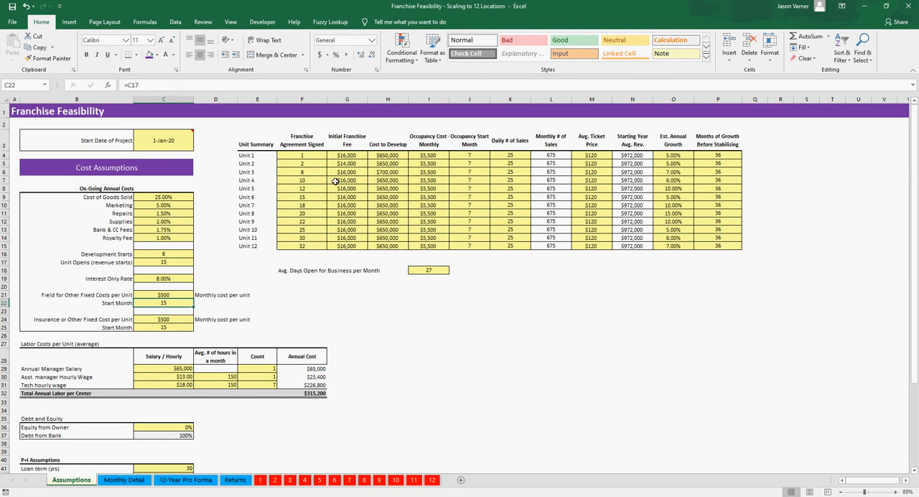
pyautogui.click(166, 294)
pyautogui.click(165, 318)
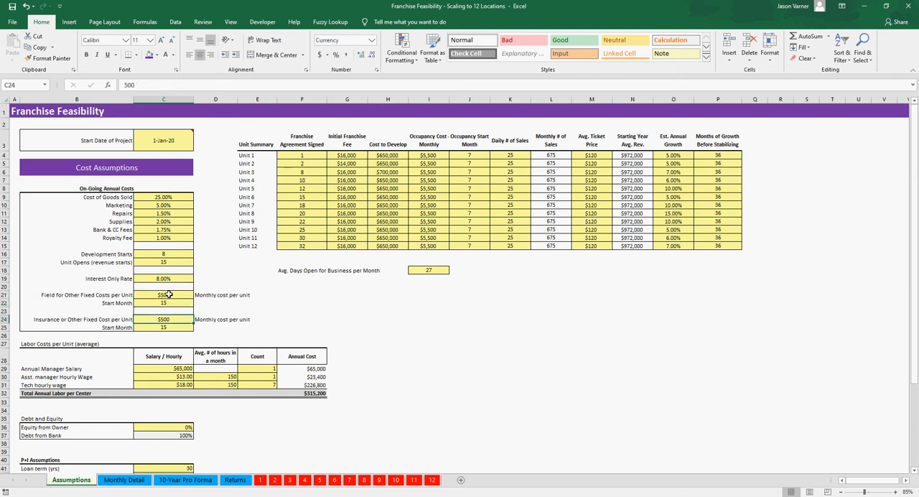
pyautogui.click(170, 295)
pyautogui.click(174, 319)
pyautogui.click(303, 238)
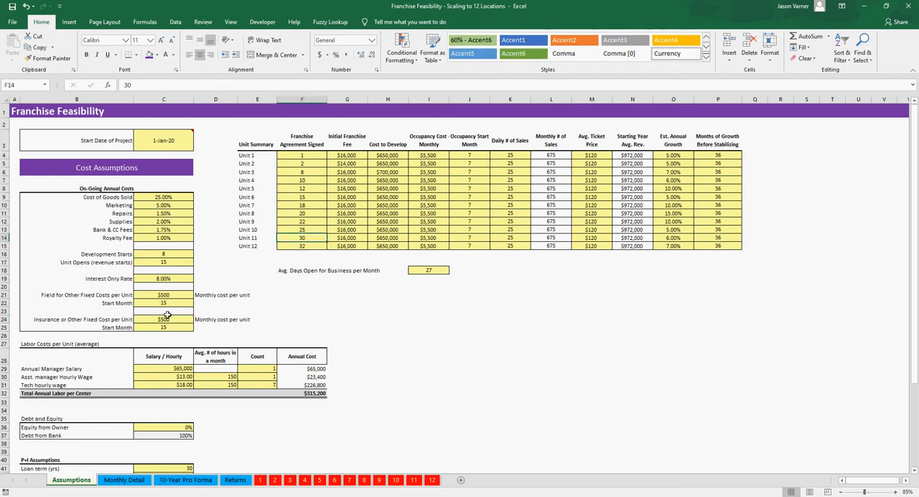
pyautogui.click(167, 292)
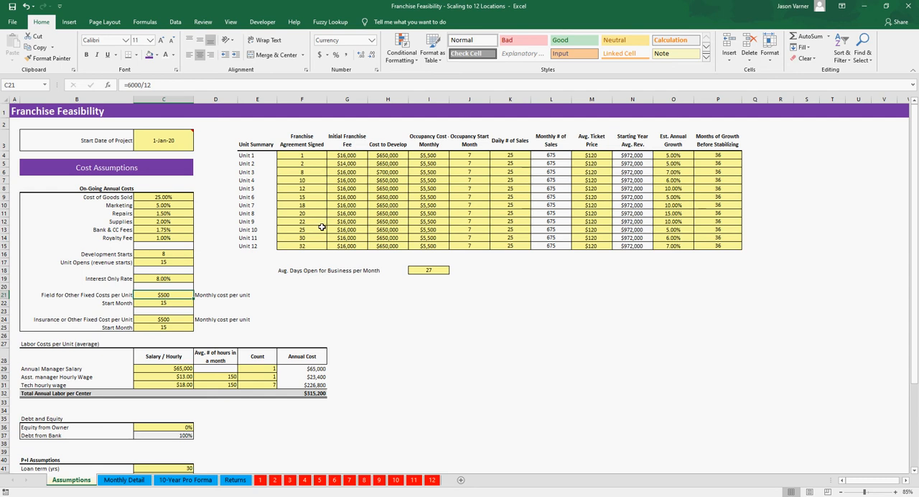
# Step: View the Year 3 and Year 4 months of the Monthly Detail opening schedule and return to the Assumptions sheet
pyautogui.click(139, 479)
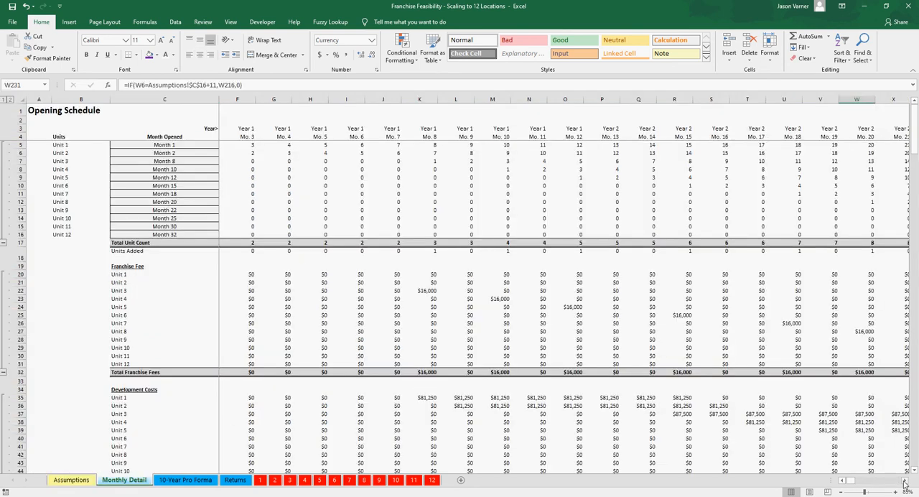
pyautogui.moveTo(907, 482); pyautogui.dragTo(906, 483)
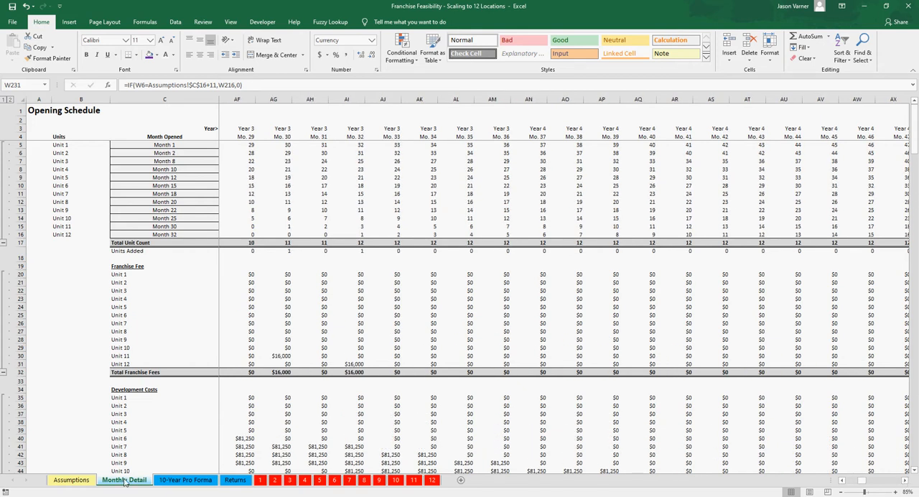
pyautogui.click(75, 481)
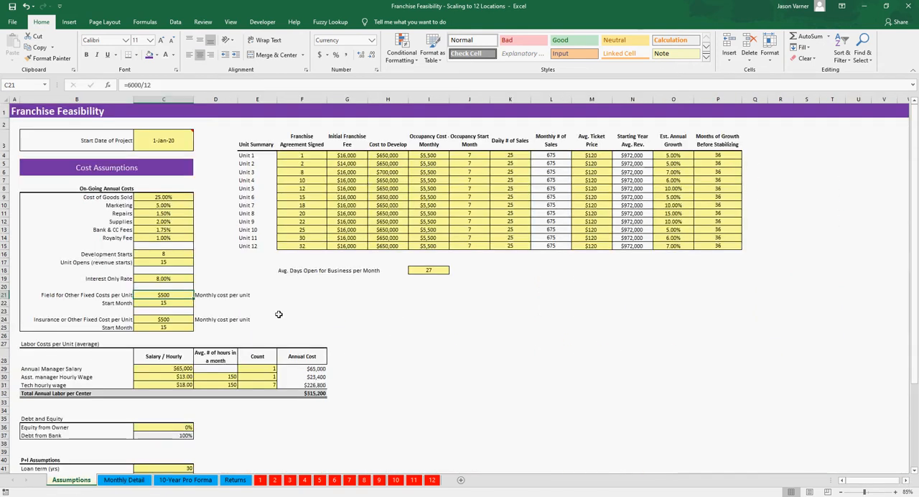
# Step: Rename the Uniforms section heading on the Monthly Detail sheet as "Fixed Costs 1"
pyautogui.click(132, 479)
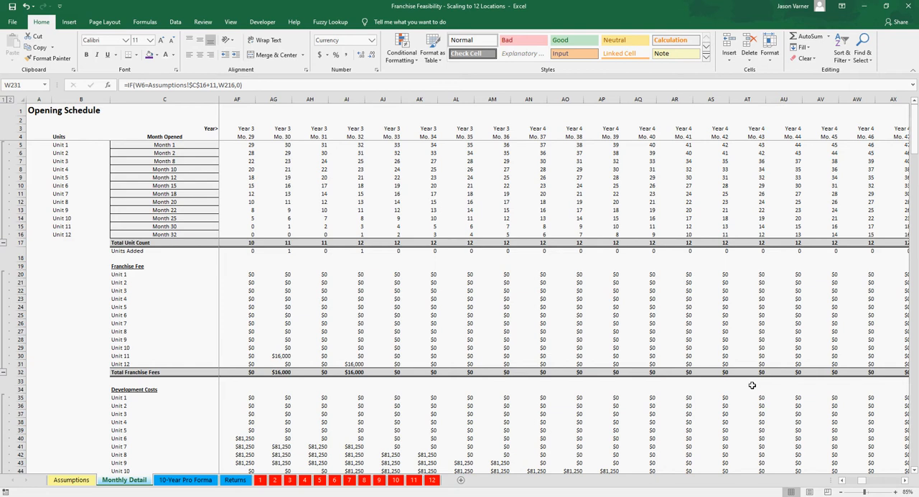
pyautogui.scroll(-18, 773, 390)
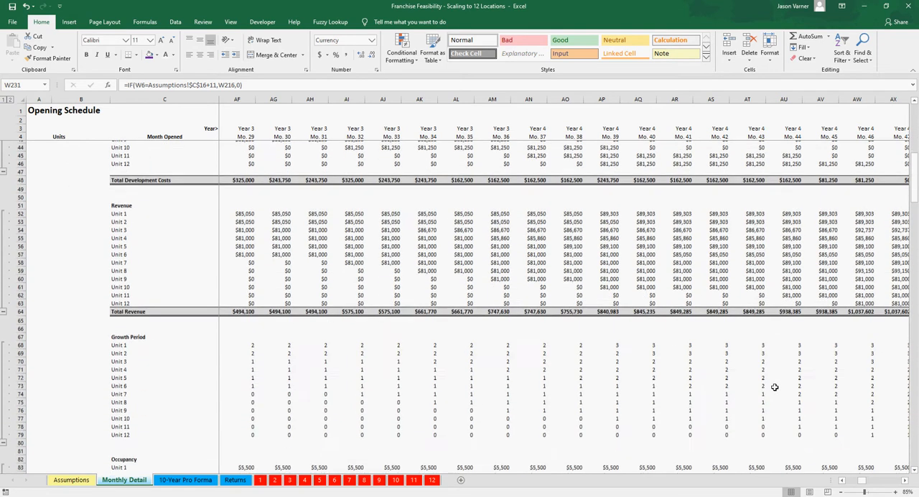
pyautogui.scroll(-10, 775, 388)
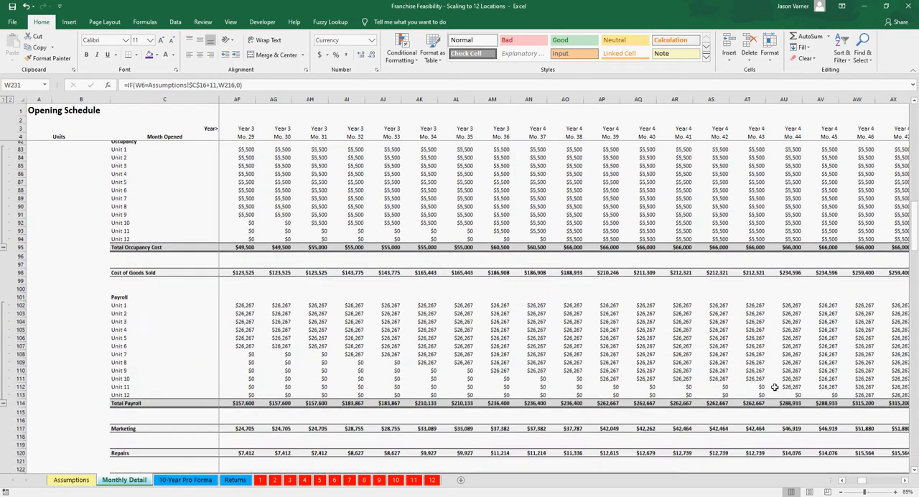
pyautogui.scroll(-7, 775, 388)
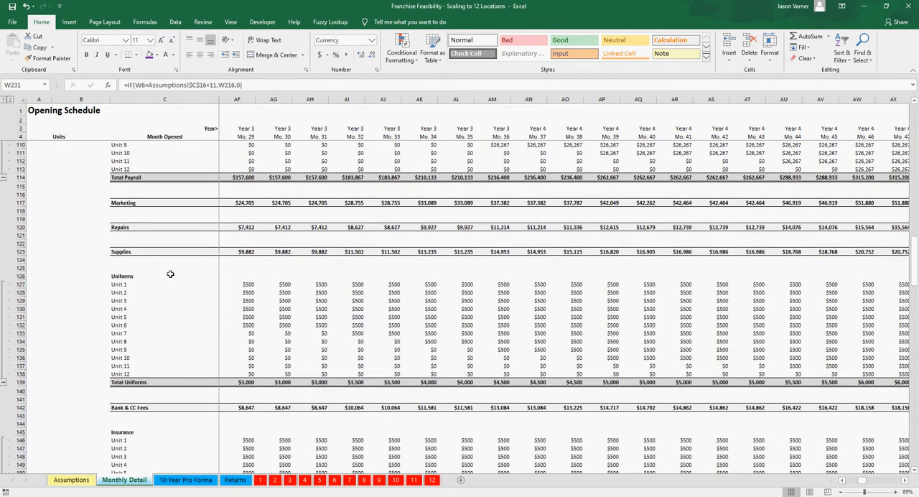
pyautogui.click(141, 276)
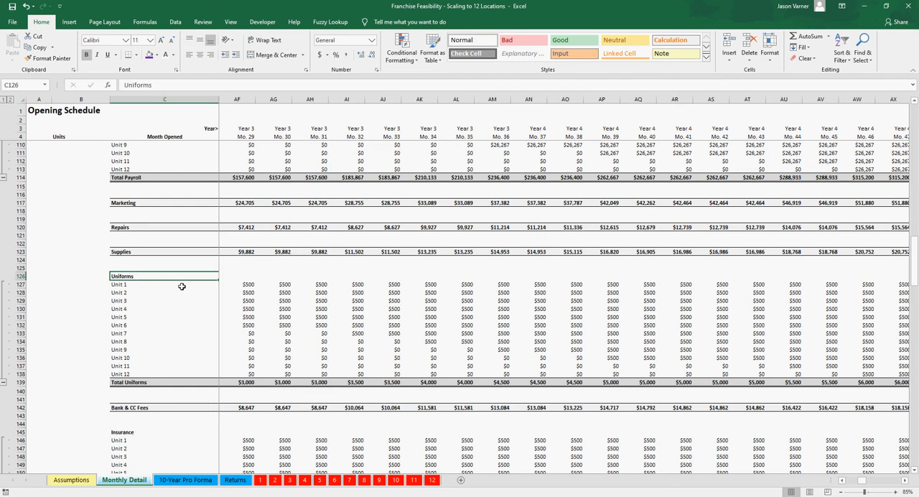
pyautogui.write('Fixed Costs 1')
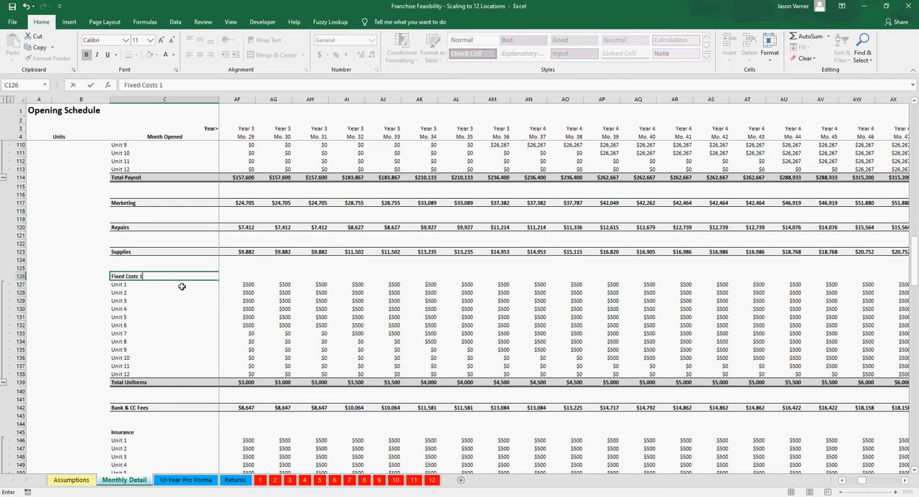
pyautogui.press('Return')
# Step: Rename the Insurance section heading in Monthly Detail as "Fixed Costs 2"
pyautogui.click(143, 431)
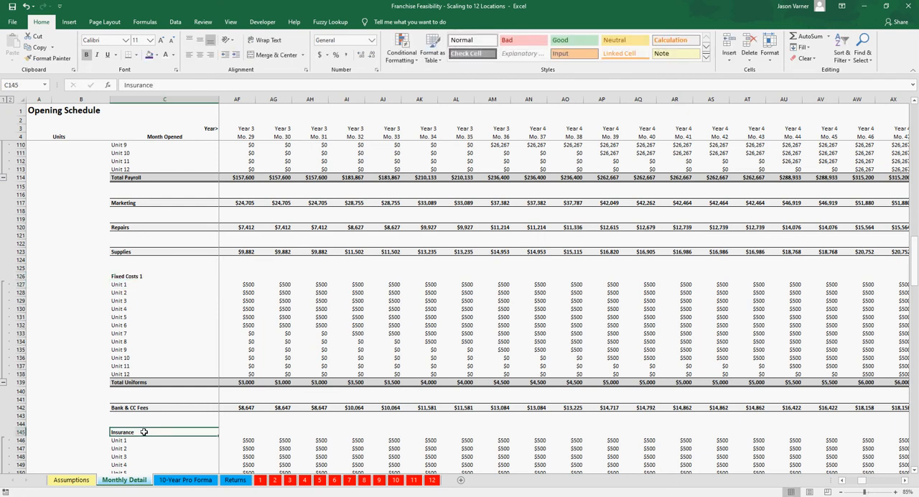
pyautogui.write('Fixed Cos')
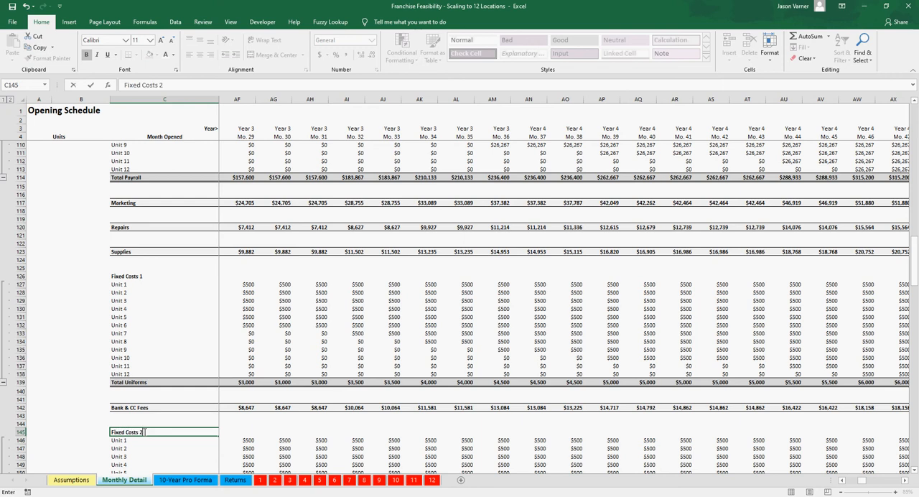
pyautogui.write('ts 2')
pyautogui.hotkey('ctrl', 'Return')
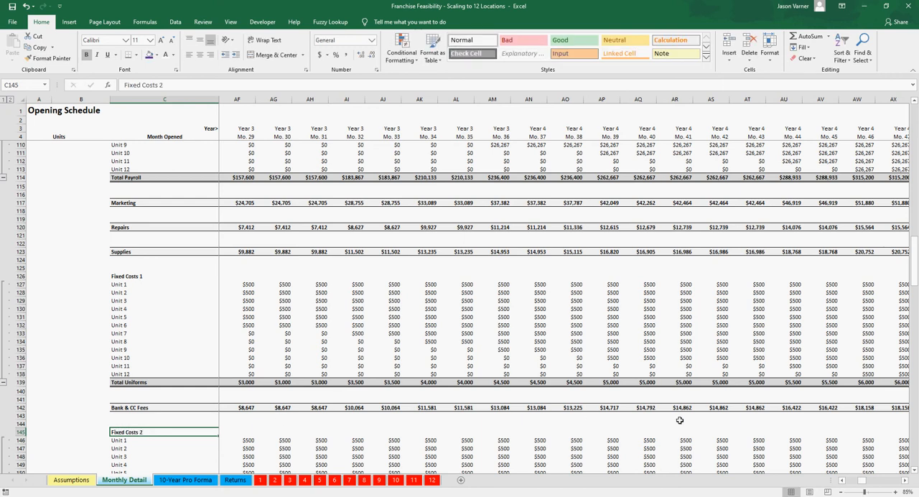
# Step: Compare Unit 11's Month 44 formulas in the Fixed Costs 1 and Fixed Costs 2 sections
pyautogui.scroll(-1, 762, 422)
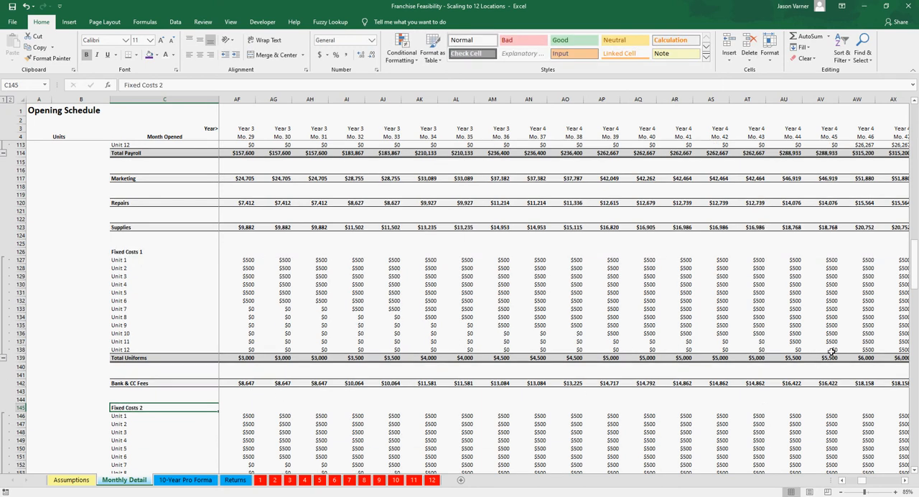
pyautogui.click(795, 342)
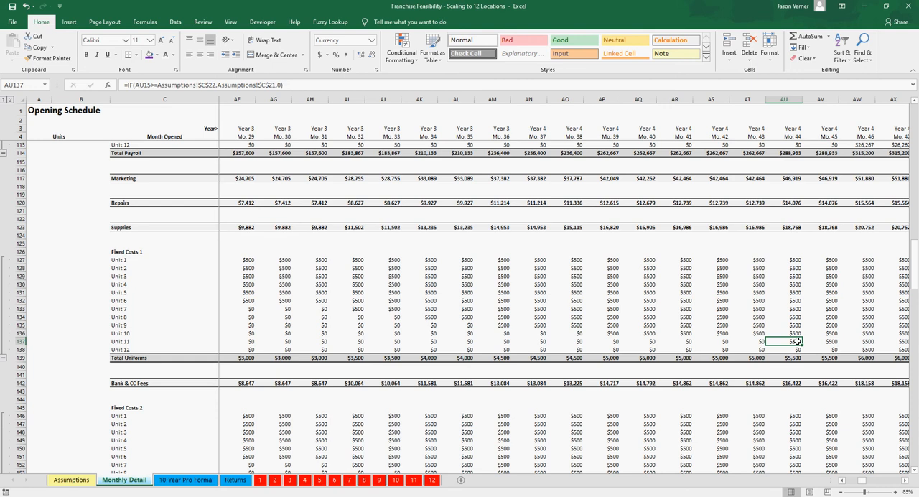
pyautogui.scroll(-5, 797, 342)
pyautogui.click(790, 373)
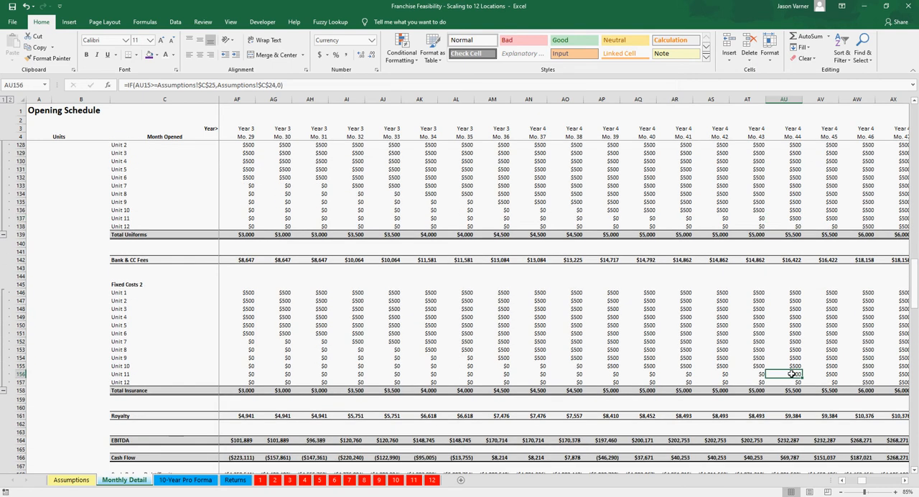
pyautogui.click(797, 218)
pyautogui.click(794, 373)
# Step: Rename the Tech hourly wage label in the Assumptions sheet's labor table as "Other Hourly wages" and save the workbook
pyautogui.click(79, 480)
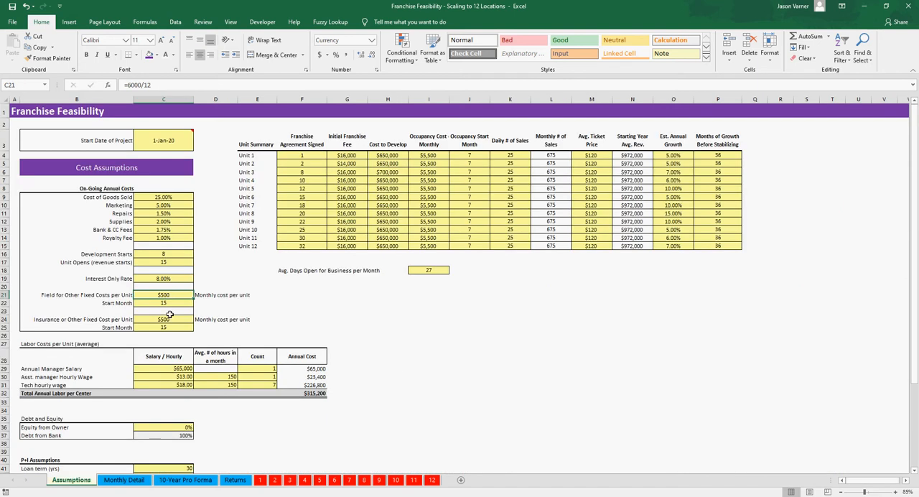
pyautogui.click(469, 335)
pyautogui.scroll(-3, 382, 386)
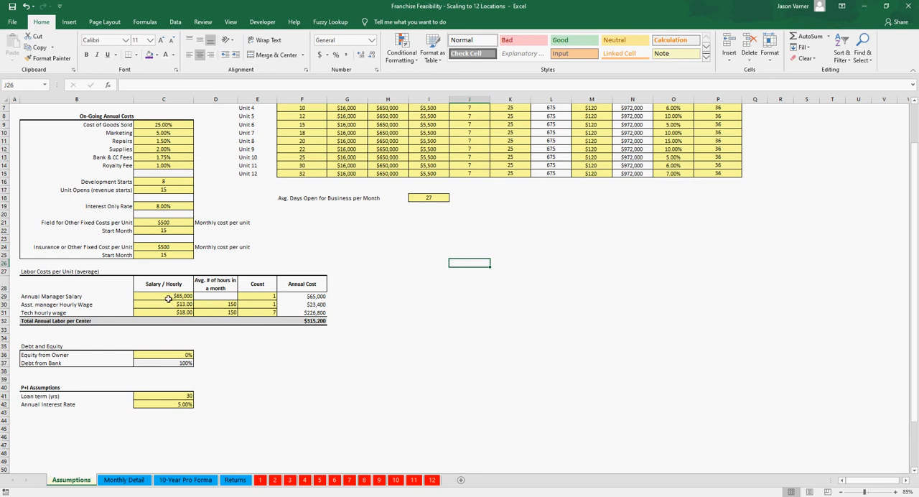
pyautogui.click(66, 298)
pyautogui.click(62, 314)
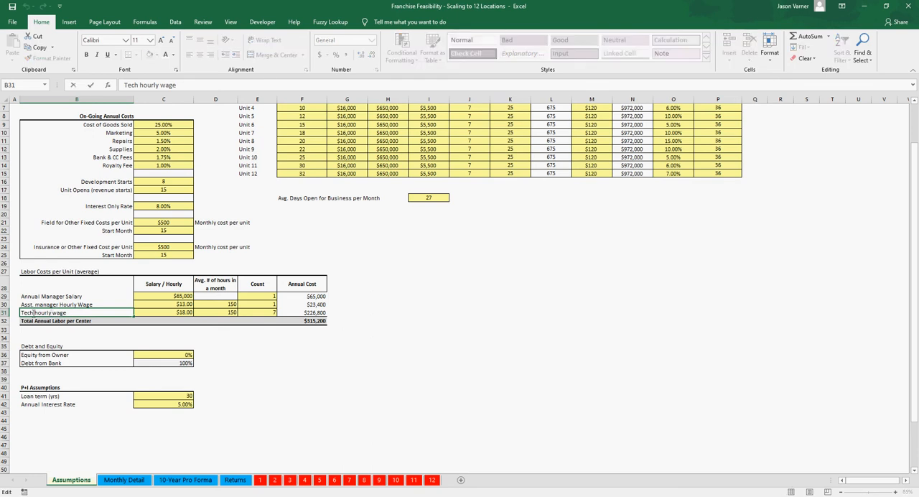
pyautogui.moveTo(33, 313); pyautogui.dragTo(5, 314)
pyautogui.press('BackSpace')
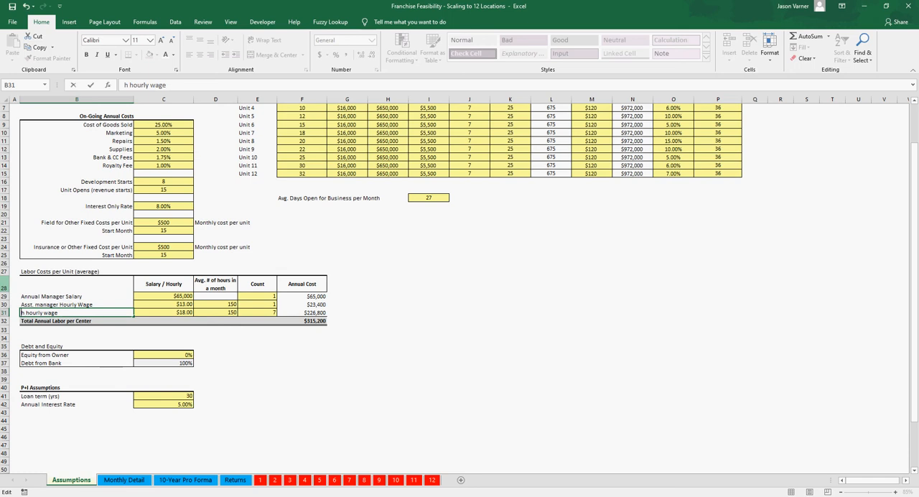
pyautogui.press('BackSpace')
pyautogui.press('Delete')
pyautogui.press('BackSpace')
pyautogui.write('H')
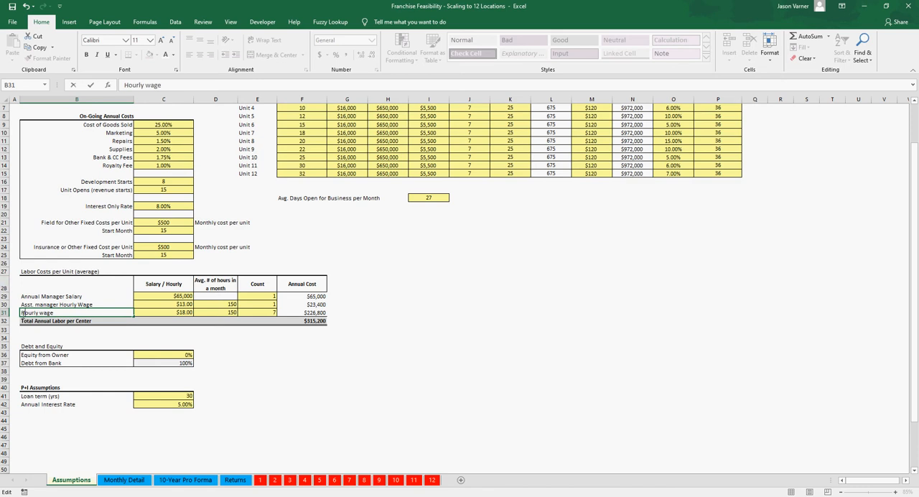
pyautogui.write('Other')
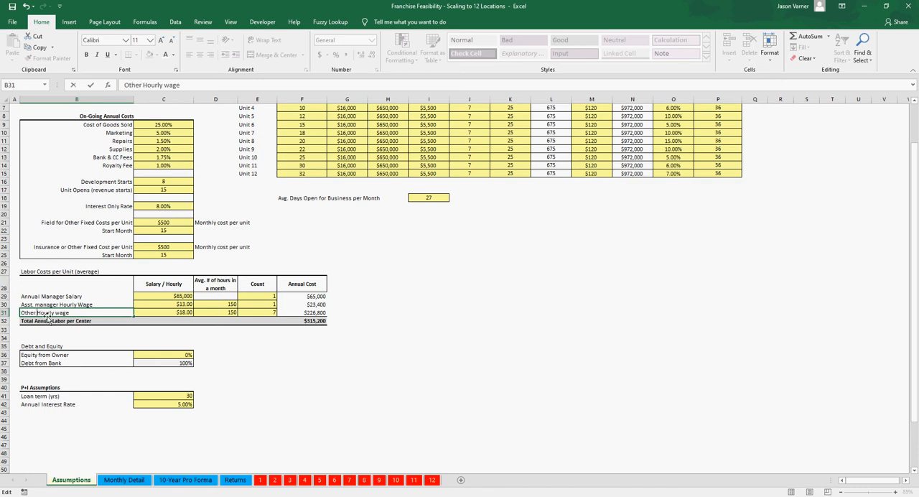
pyautogui.press('Return')
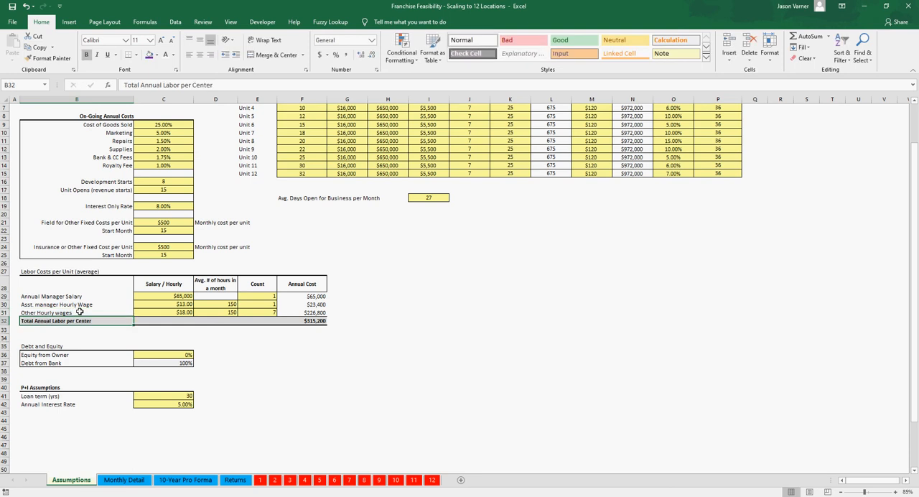
pyautogui.click(77, 313)
pyautogui.click(12, 6)
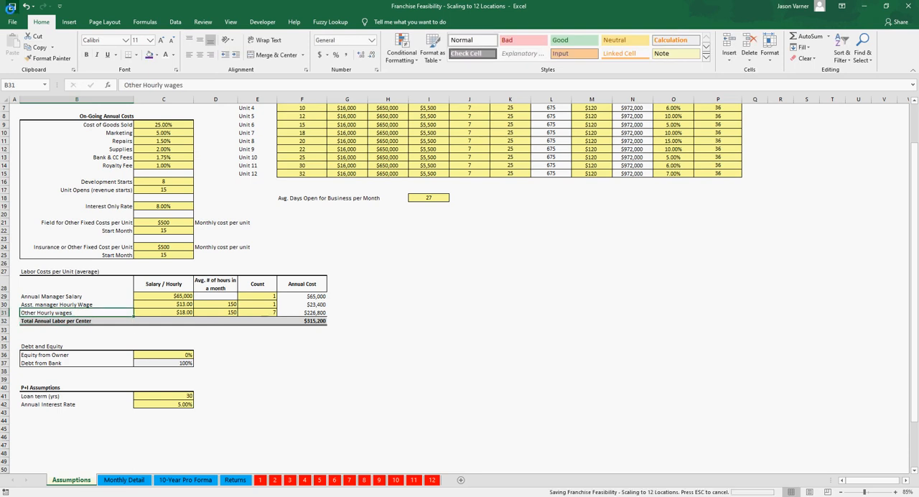
# Step: Examine the pay, monthly hours, count and Annual Cost formulas for the manager and assistant manager in the labor table
pyautogui.click(180, 296)
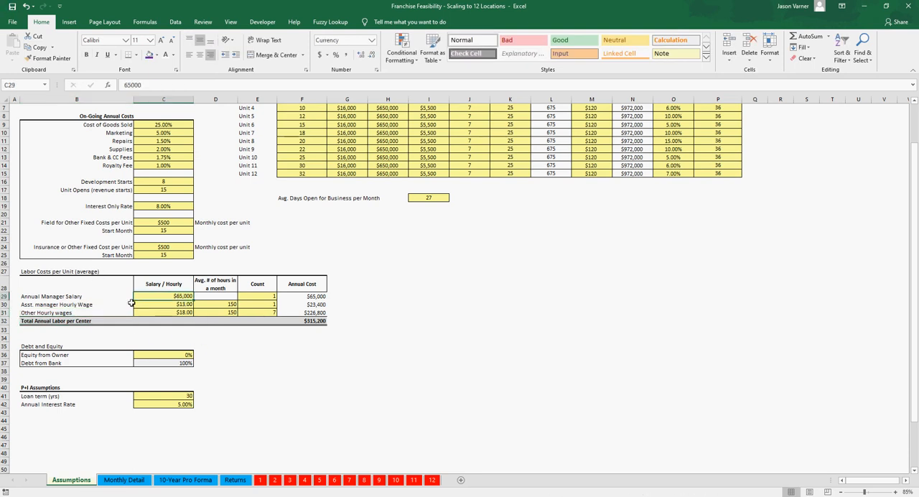
pyautogui.click(77, 297)
pyautogui.click(263, 295)
pyautogui.click(310, 296)
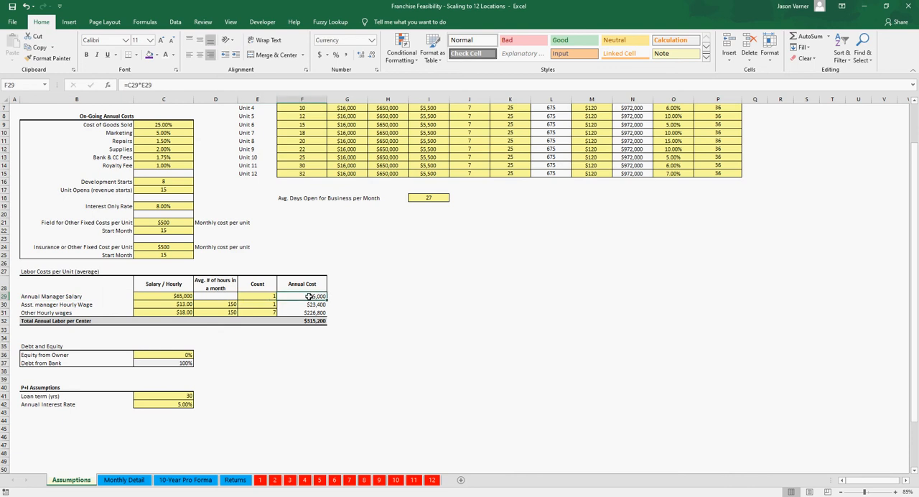
pyautogui.click(256, 296)
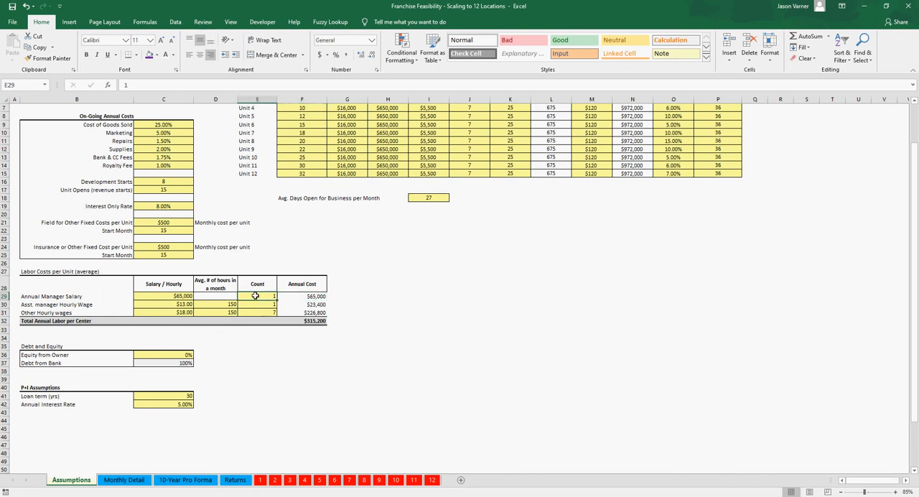
pyautogui.click(66, 306)
pyautogui.click(178, 303)
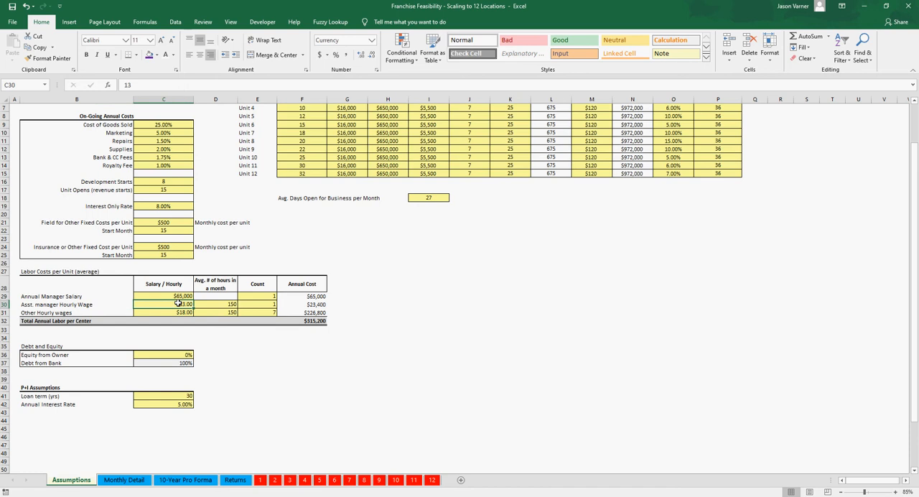
pyautogui.click(226, 304)
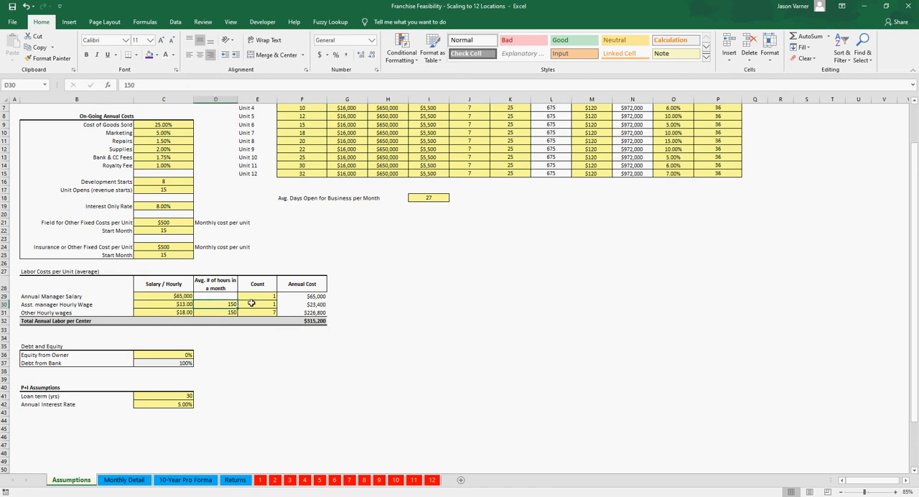
pyautogui.click(252, 304)
pyautogui.click(301, 304)
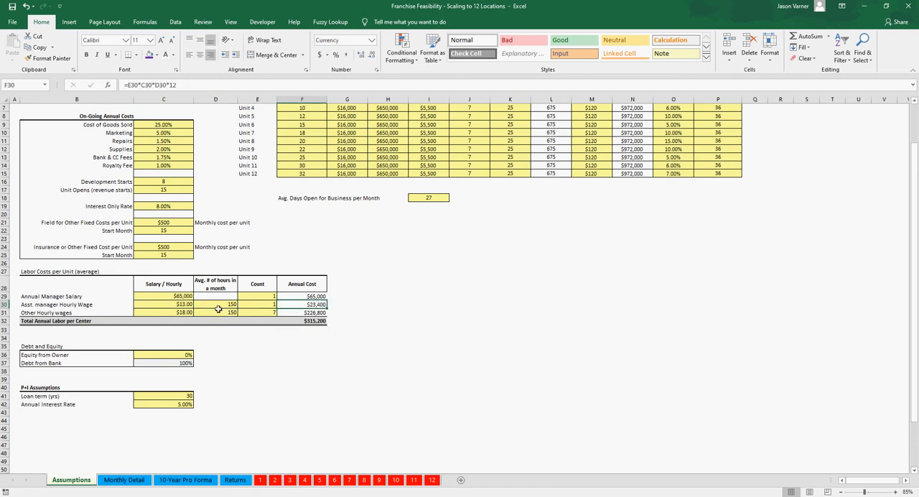
# Step: Review the Other Hourly wages inputs, the Total Annual Labor per Center formula and the Unit Opens month that starts revenue
pyautogui.click(102, 311)
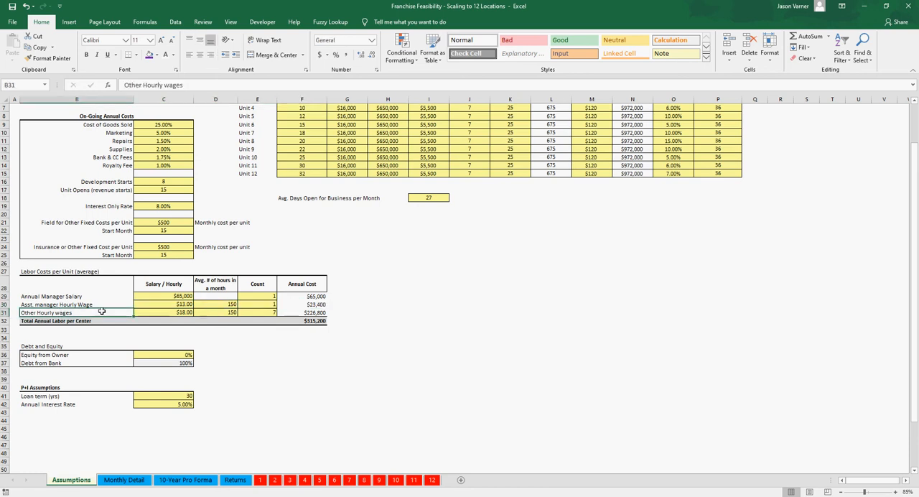
pyautogui.click(216, 314)
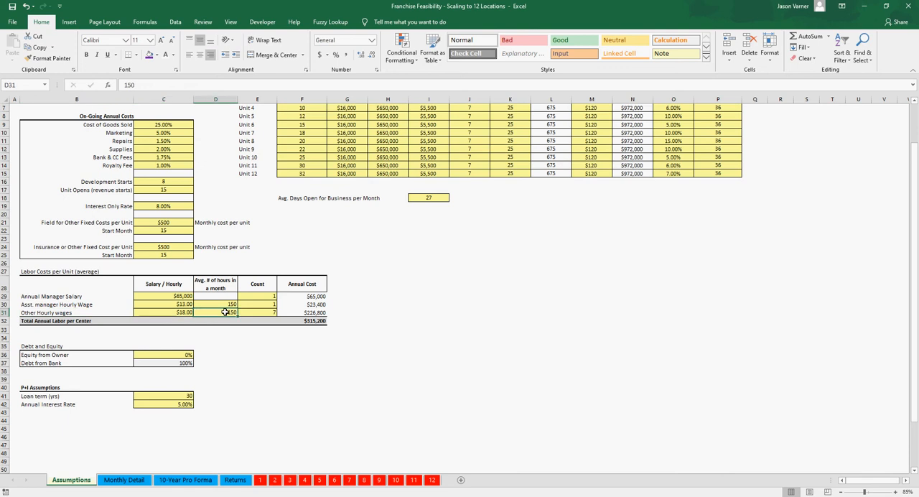
pyautogui.click(314, 321)
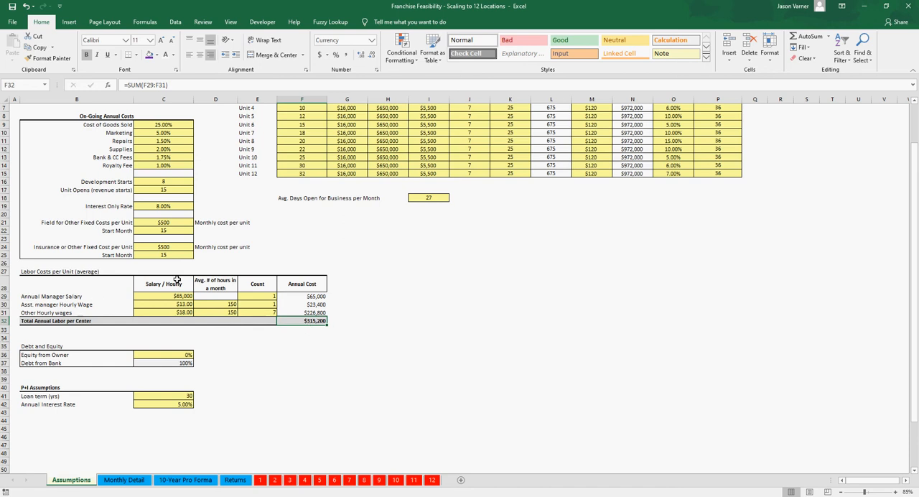
pyautogui.click(154, 191)
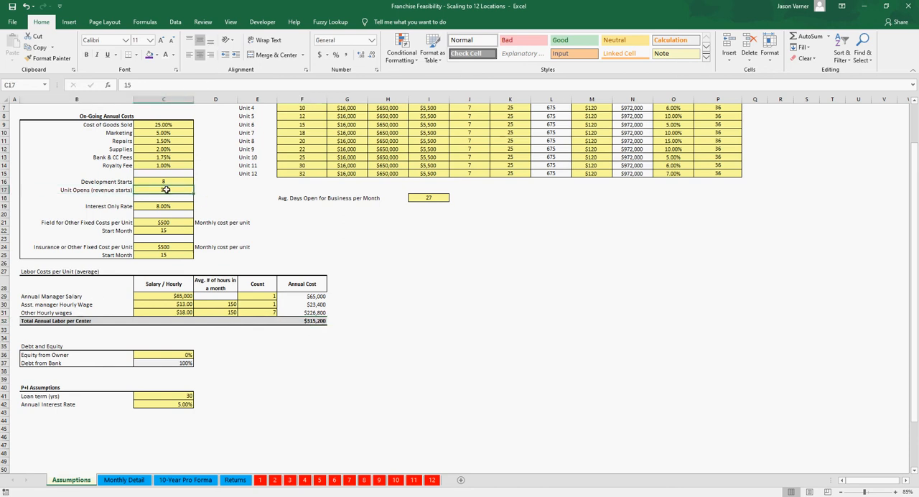
pyautogui.scroll(2, 204, 227)
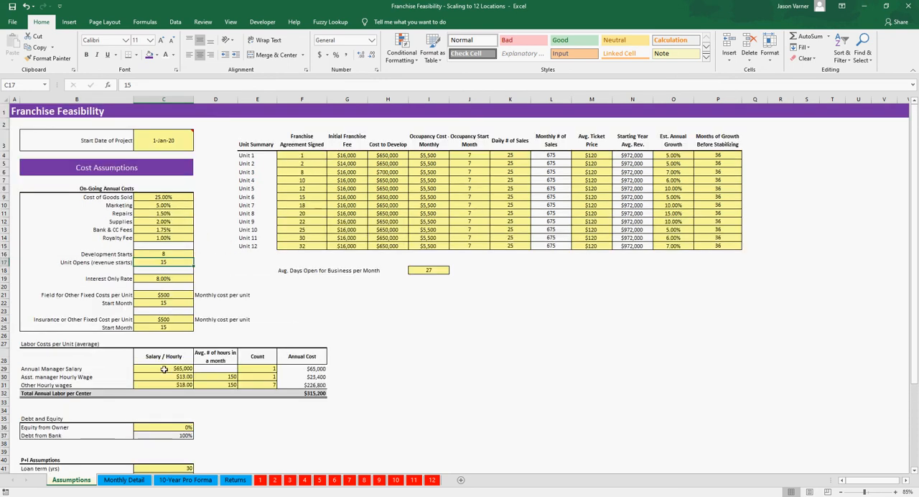
pyautogui.moveTo(78, 368); pyautogui.dragTo(331, 400)
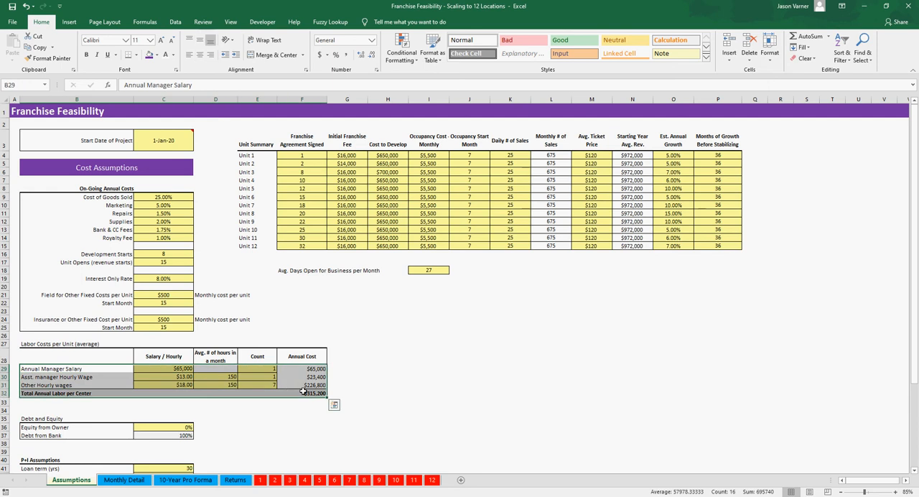
pyautogui.click(424, 391)
# Step: Set Equity from Owner to 15% and check the loan term under P+I Assumptions
pyautogui.click(189, 428)
pyautogui.write('15')
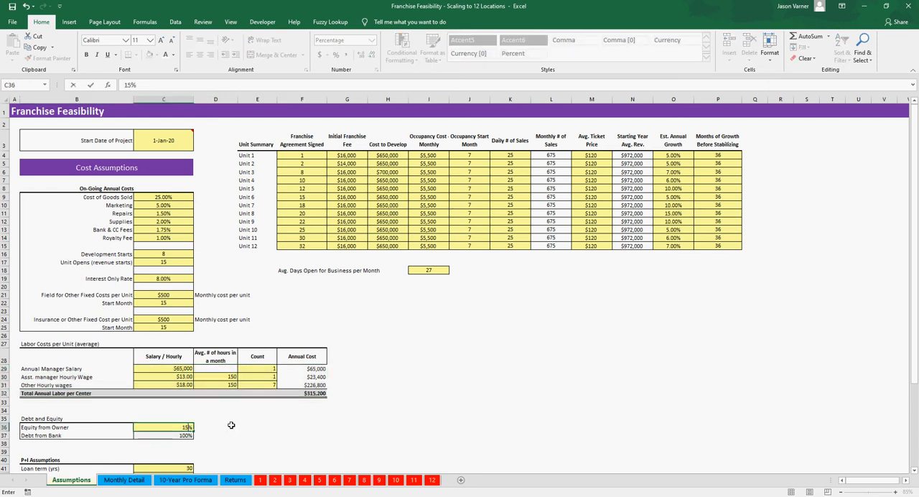
pyautogui.press('Return')
pyautogui.scroll(-3, 231, 425)
pyautogui.click(183, 331)
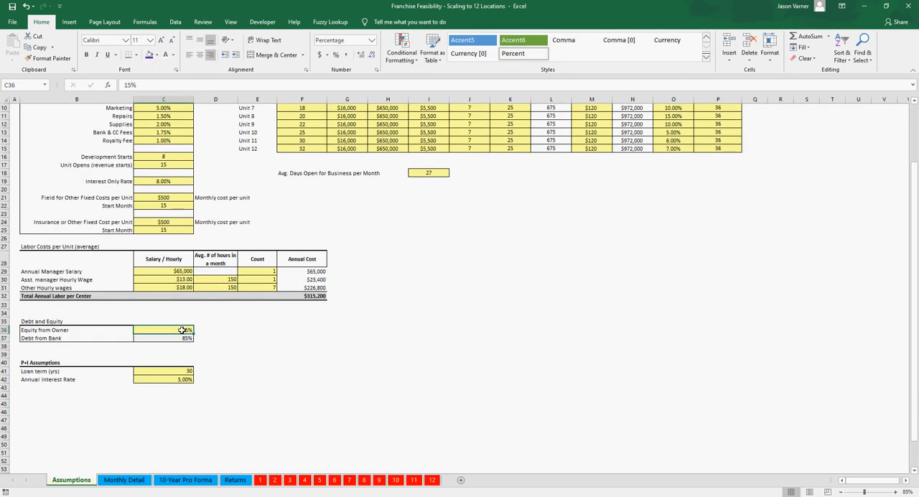
pyautogui.click(178, 370)
pyautogui.scroll(3, 206, 381)
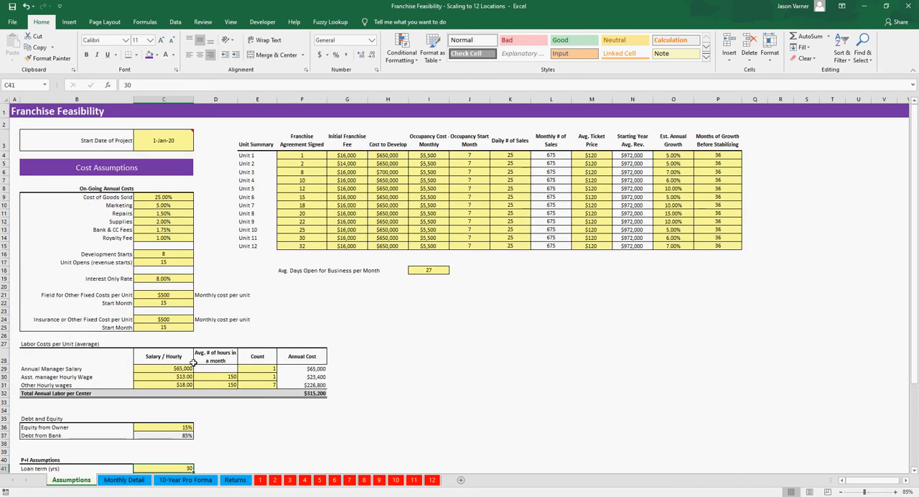
# Step: Open the 10-Year Pro Forma sheet and review its Unit Count row and the Operating Overhead lines
pyautogui.click(424, 352)
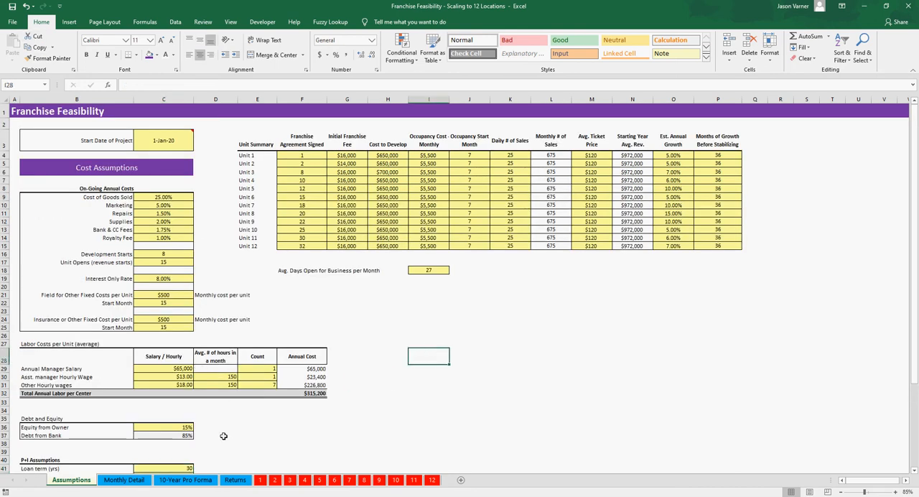
pyautogui.click(158, 481)
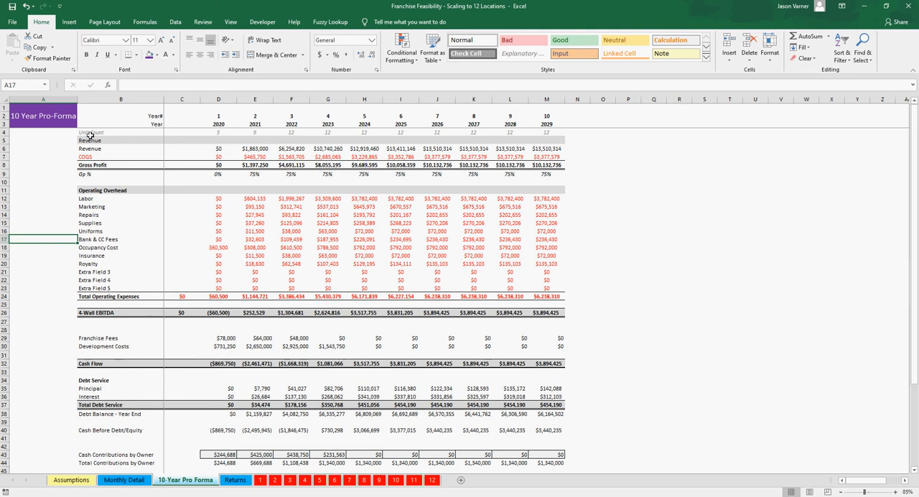
pyautogui.click(91, 148)
pyautogui.click(93, 134)
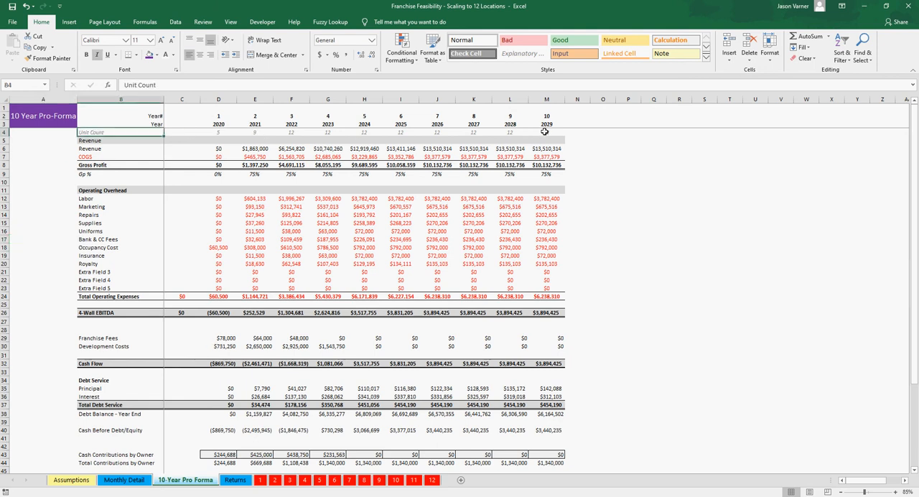
pyautogui.moveTo(545, 133); pyautogui.dragTo(212, 135)
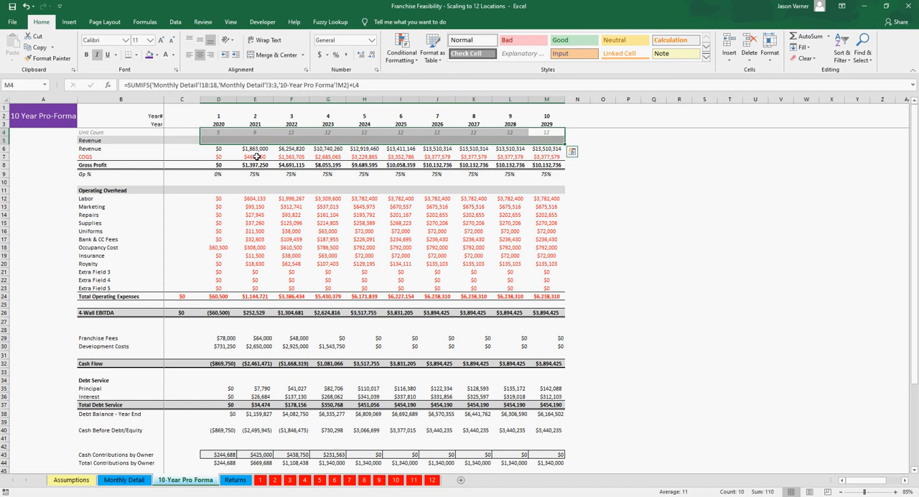
pyautogui.moveTo(109, 200); pyautogui.dragTo(267, 256)
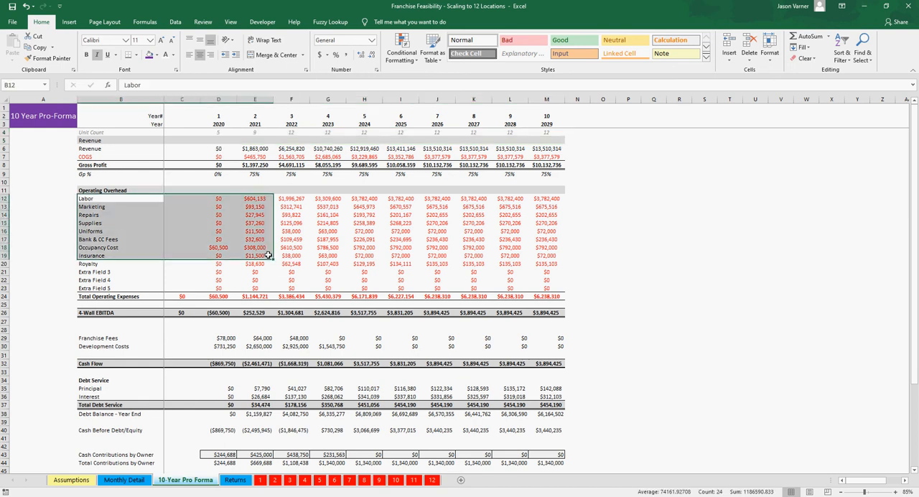
# Step: Rename the 4-Wall EBITDA label in the 10-Year Pro Forma as "EBITDA" and save the workbook
pyautogui.doubleClick(112, 315)
pyautogui.moveTo(97, 314); pyautogui.dragTo(56, 309)
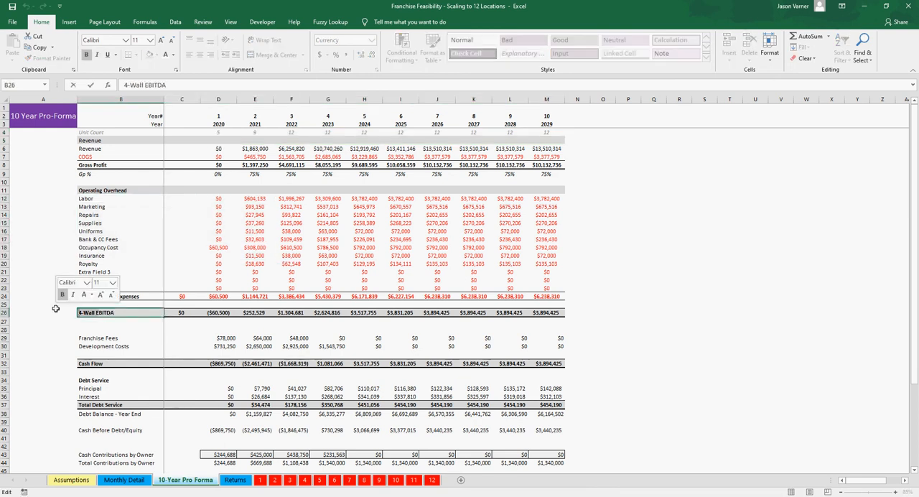
pyautogui.press('Delete')
pyautogui.press('Return')
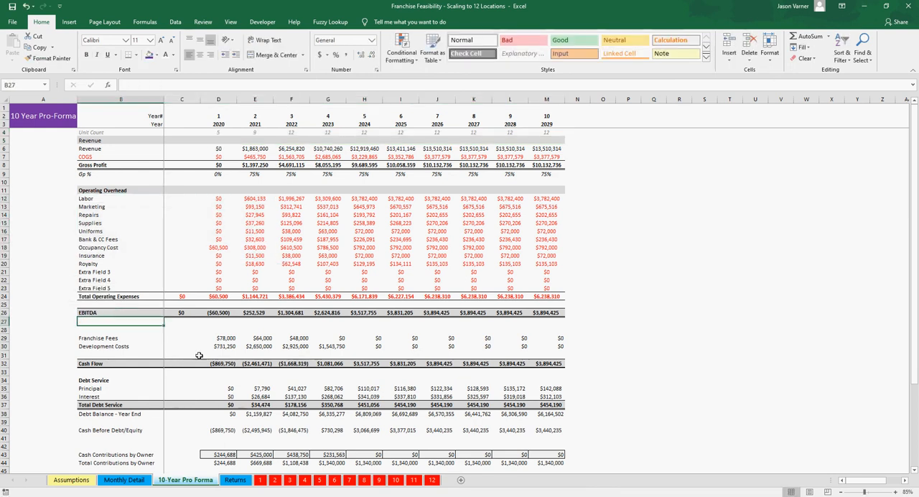
pyautogui.hotkey('ctrl', 's')
# Step: Check the yearly Franchise Fees and Development Costs for the early years of the pro forma
pyautogui.moveTo(215, 338); pyautogui.dragTo(316, 337)
pyautogui.click(299, 336)
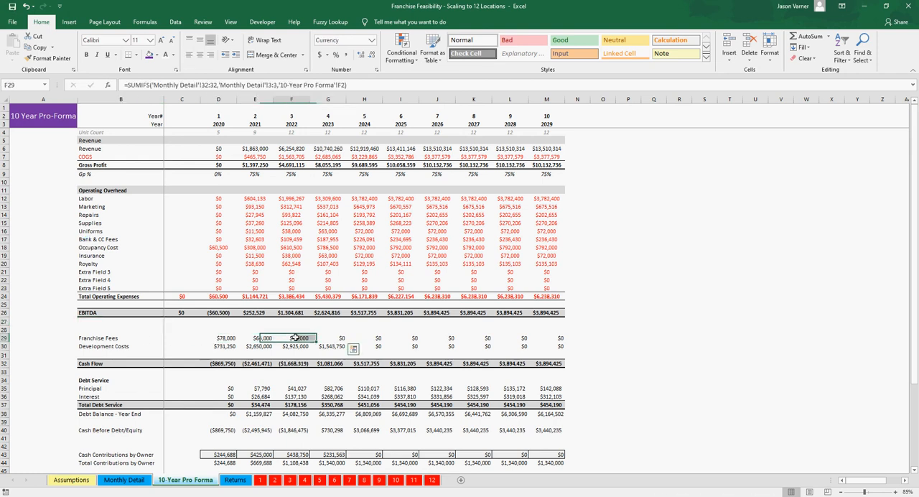
pyautogui.moveTo(228, 346); pyautogui.dragTo(339, 348)
# Step: Review the yearly and total owner contributions, the bank contributions for development, and the Cash Flow After Contributions formula
pyautogui.scroll(-2, 253, 363)
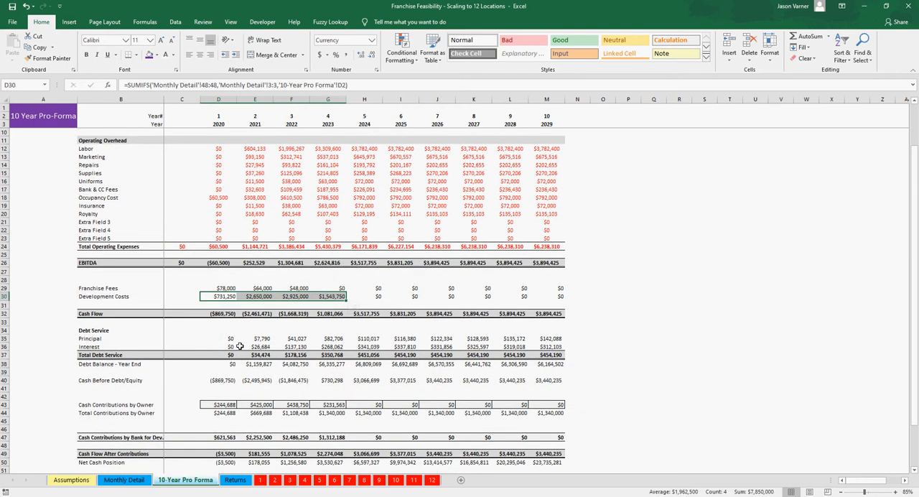
pyautogui.scroll(-2, 257, 352)
pyautogui.scroll(-1, 256, 352)
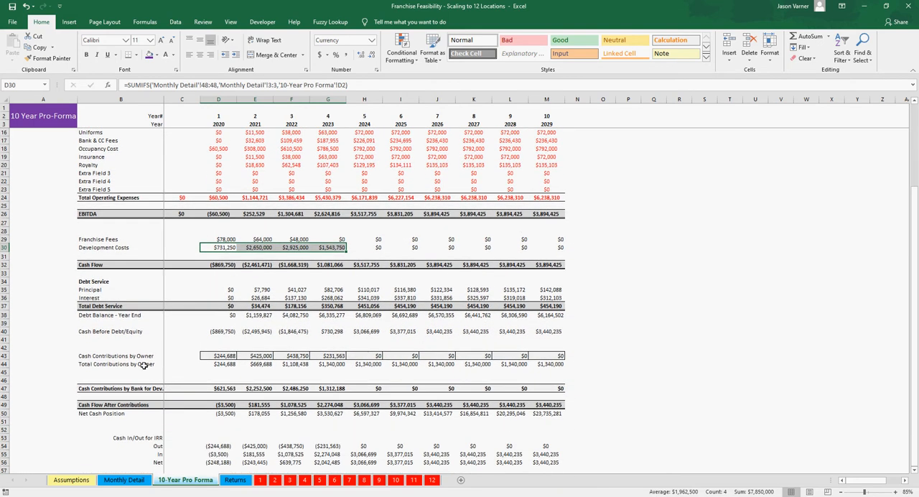
pyautogui.moveTo(219, 354); pyautogui.dragTo(332, 354)
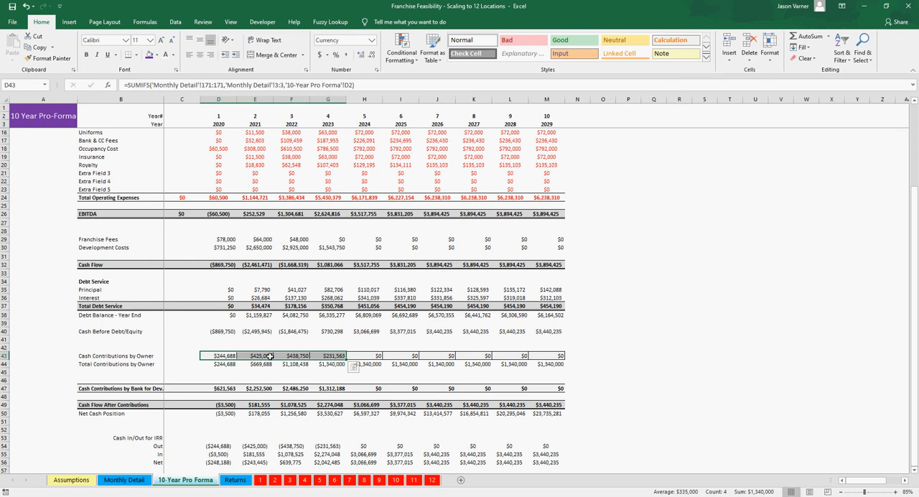
pyautogui.moveTo(219, 364); pyautogui.dragTo(339, 362)
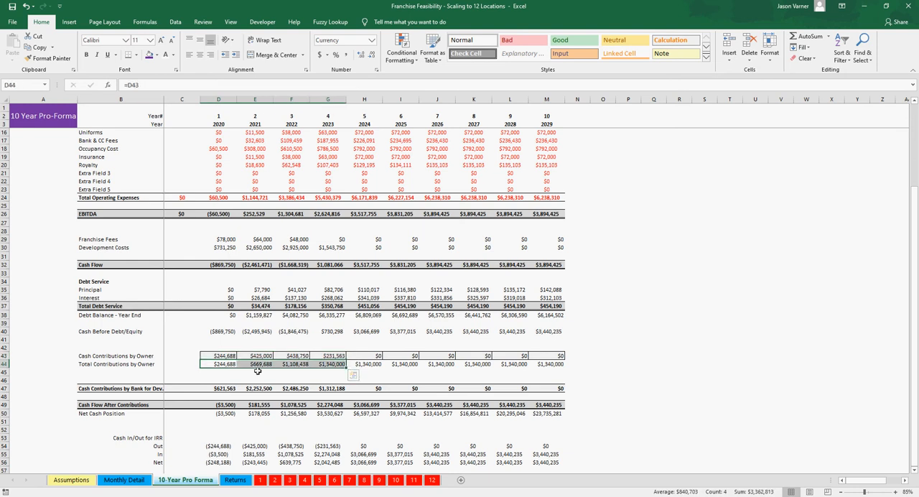
pyautogui.scroll(-2, 344, 367)
pyautogui.moveTo(226, 341); pyautogui.dragTo(332, 340)
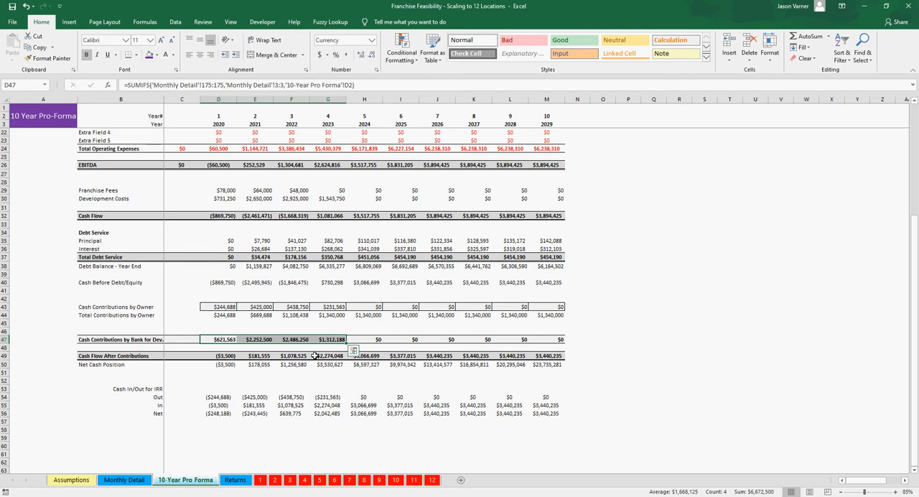
pyautogui.click(295, 357)
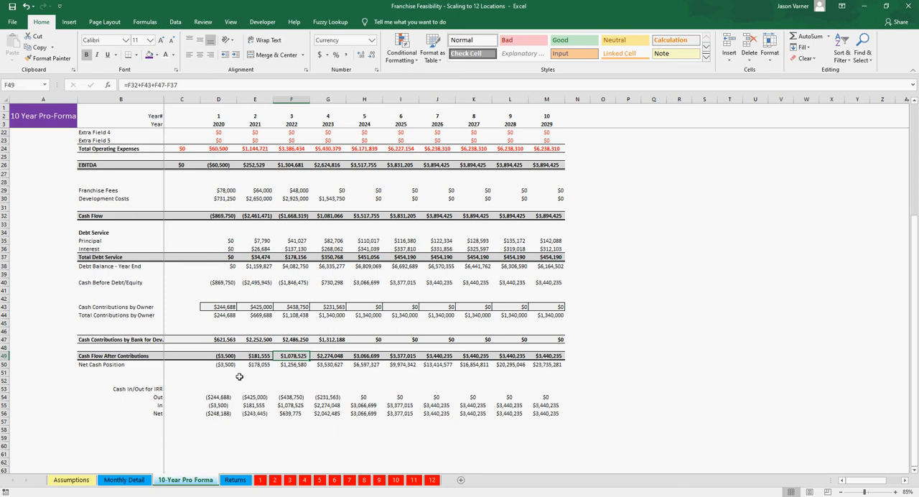
# Step: Examine the Out, In and Net rows under Cash In/Out for IRR alongside the Cash Flow After Contributions row
pyautogui.scroll(-2, 196, 385)
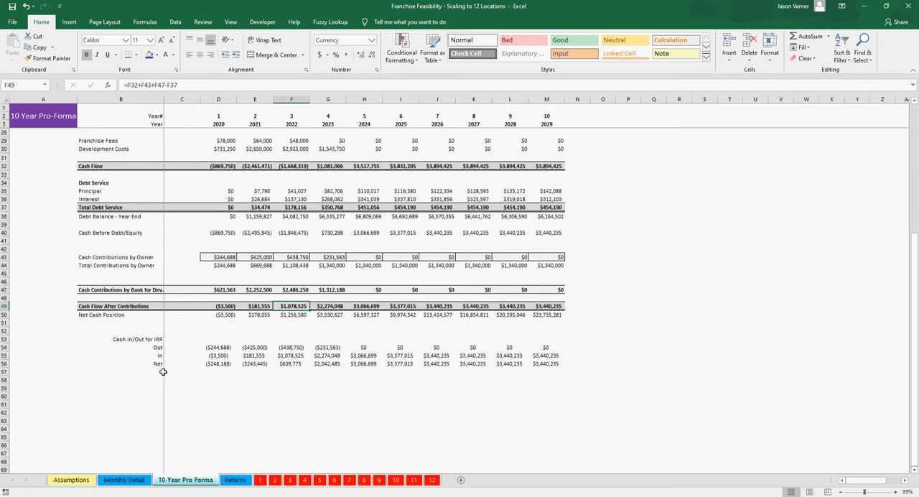
pyautogui.moveTo(219, 348); pyautogui.dragTo(555, 354)
pyautogui.click(643, 357)
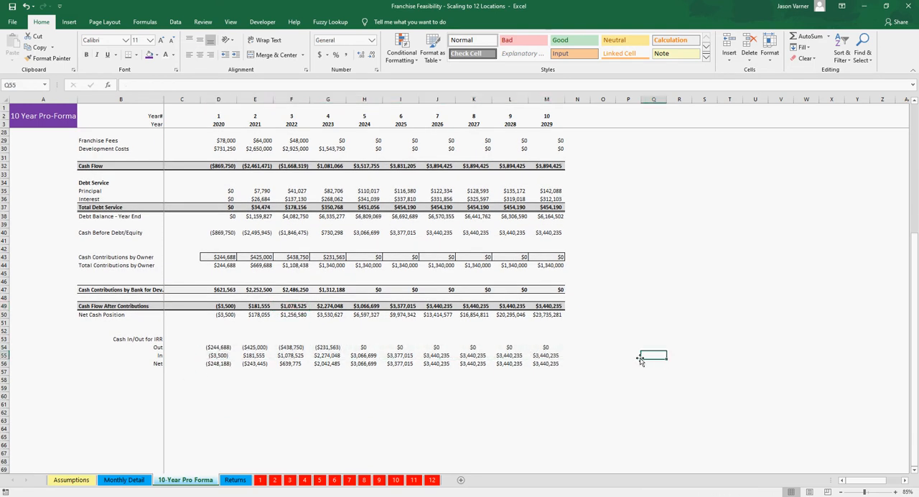
pyautogui.click(251, 364)
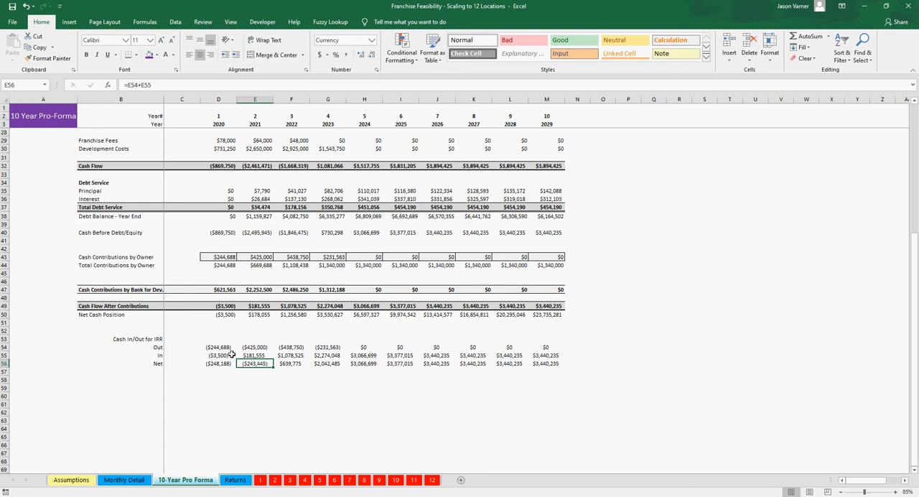
pyautogui.click(256, 307)
pyautogui.moveTo(257, 306); pyautogui.dragTo(557, 307)
pyautogui.click(567, 402)
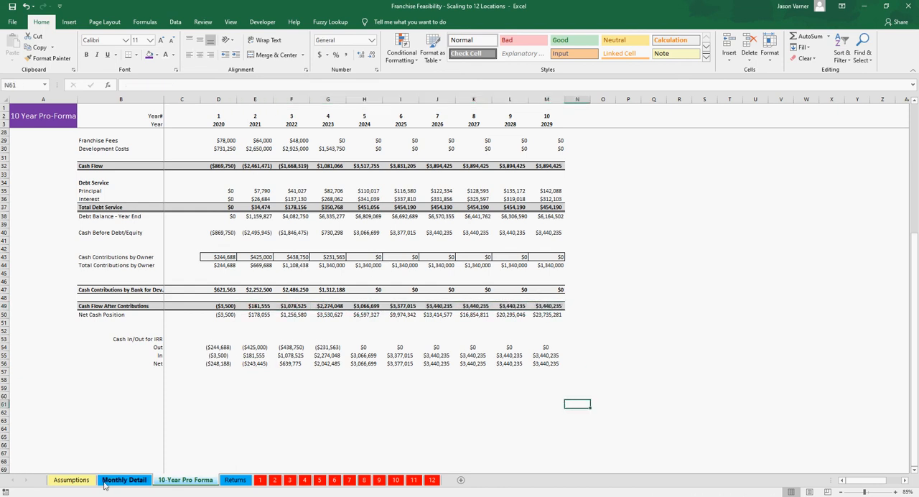
# Step: Inspect each Return Summary formula on the Returns sheet, from Years and Total Cash Investment through IRR and Annualized Net ROI Pre-Tax
pyautogui.click(233, 480)
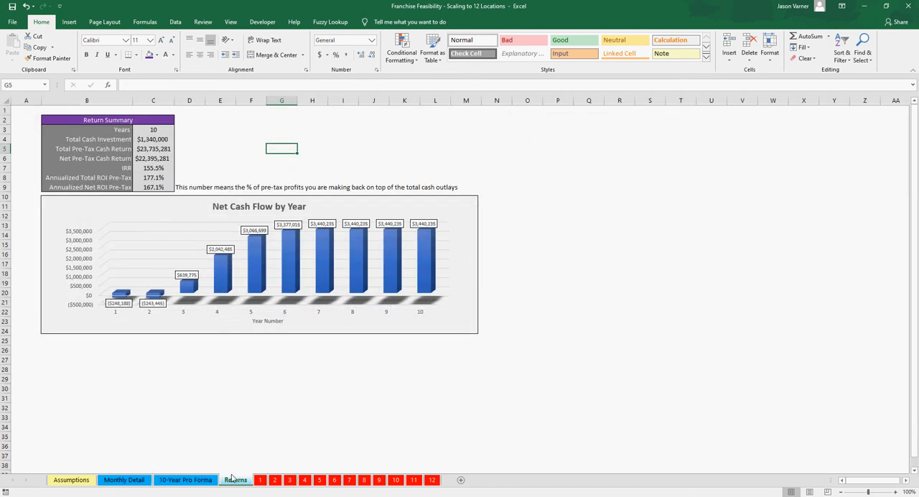
pyautogui.click(155, 130)
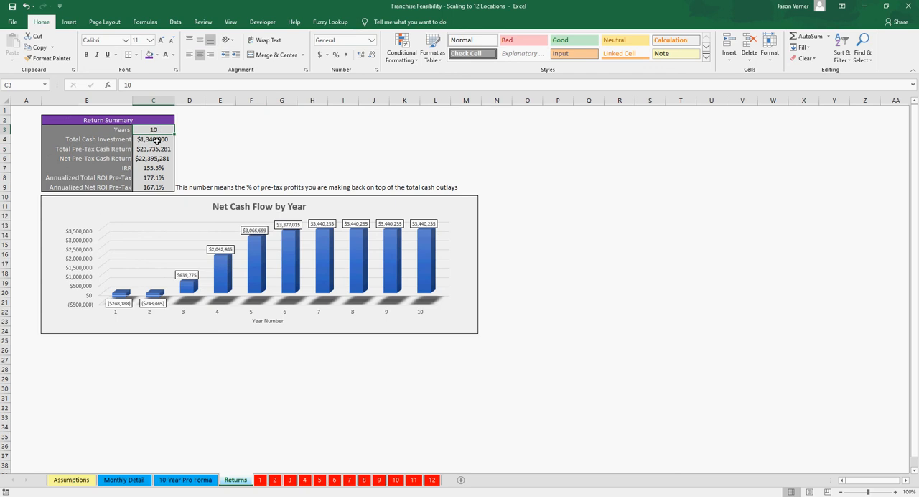
pyautogui.click(156, 140)
pyautogui.click(154, 148)
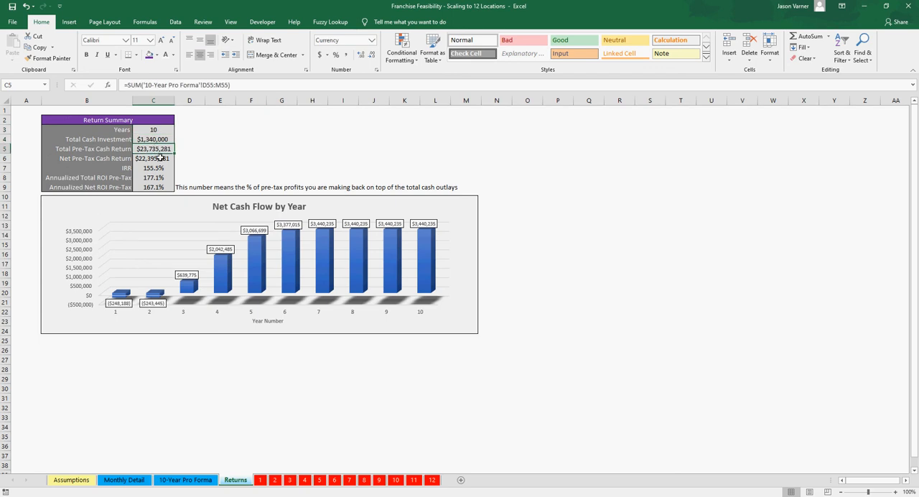
pyautogui.click(153, 158)
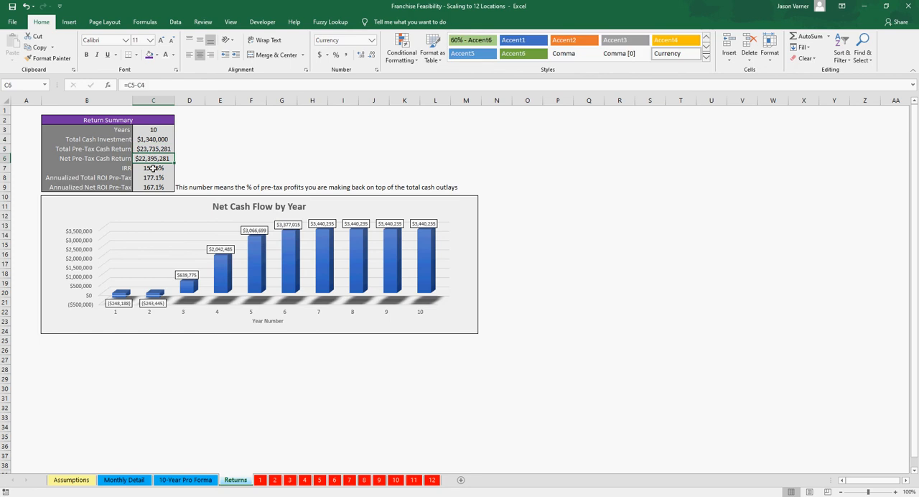
pyautogui.click(153, 167)
pyautogui.click(153, 177)
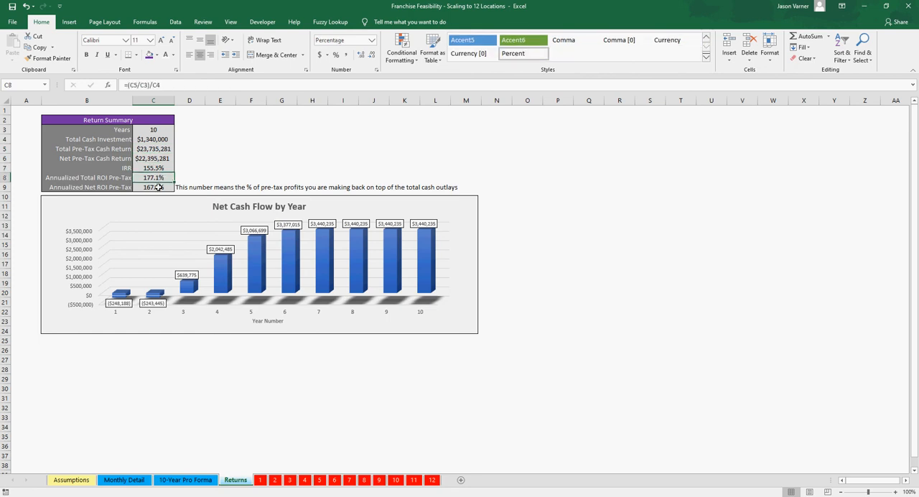
pyautogui.click(159, 187)
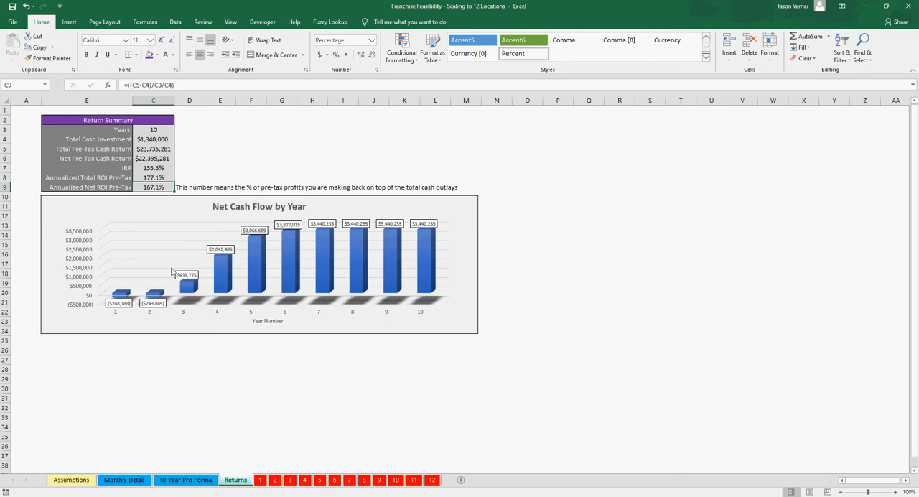
pyautogui.click(591, 291)
# Step: Trace the IRR In row on the 10-Year Pro Forma back to the Cash Flow After Contributions formula for 2022
pyautogui.click(186, 480)
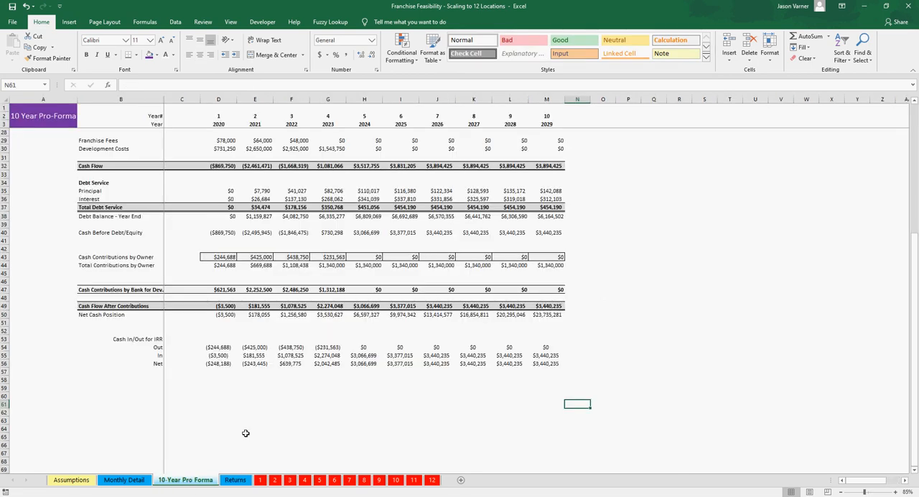
pyautogui.click(260, 355)
pyautogui.doubleClick(260, 355)
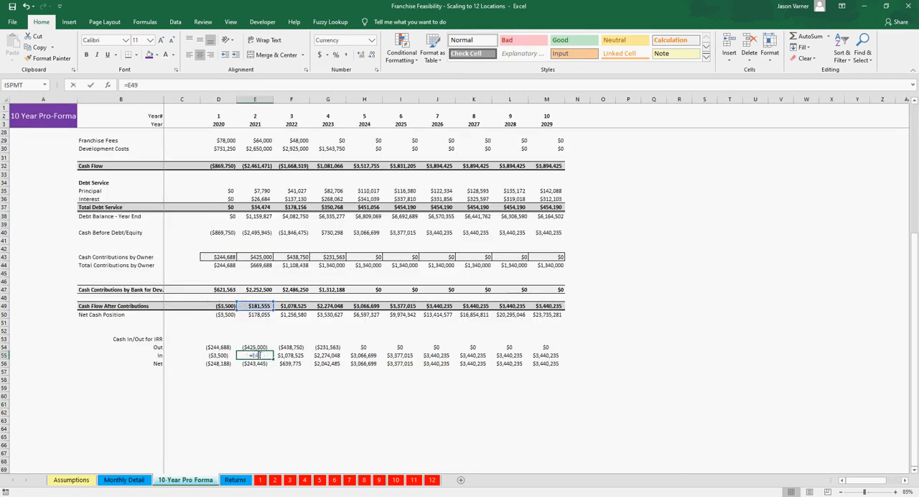
pyautogui.press('Escape')
pyautogui.click(277, 355)
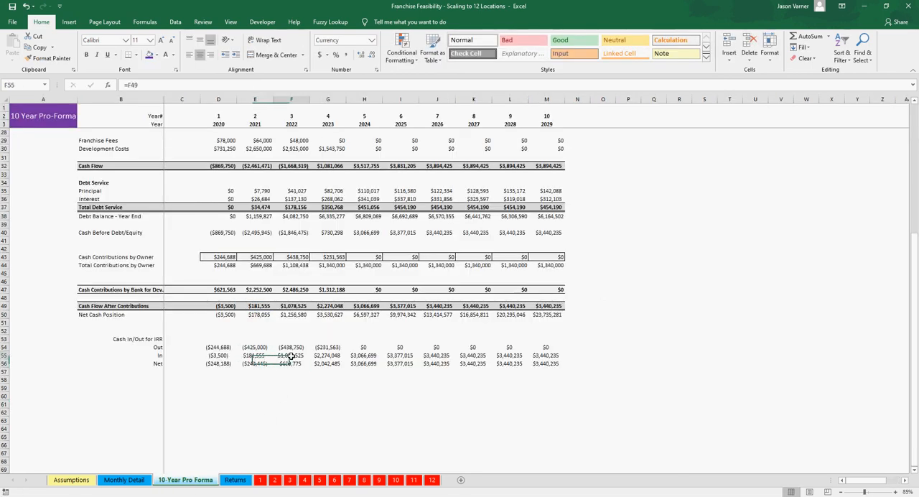
pyautogui.doubleClick(299, 306)
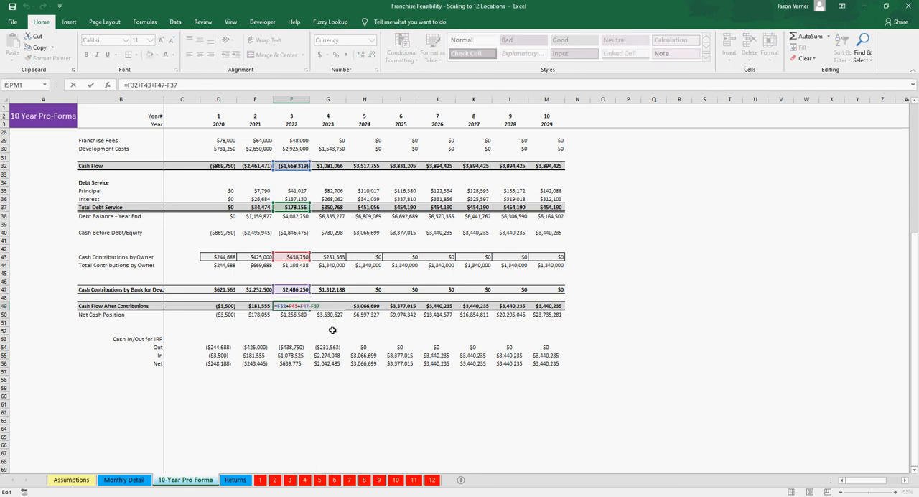
pyautogui.press('Return')
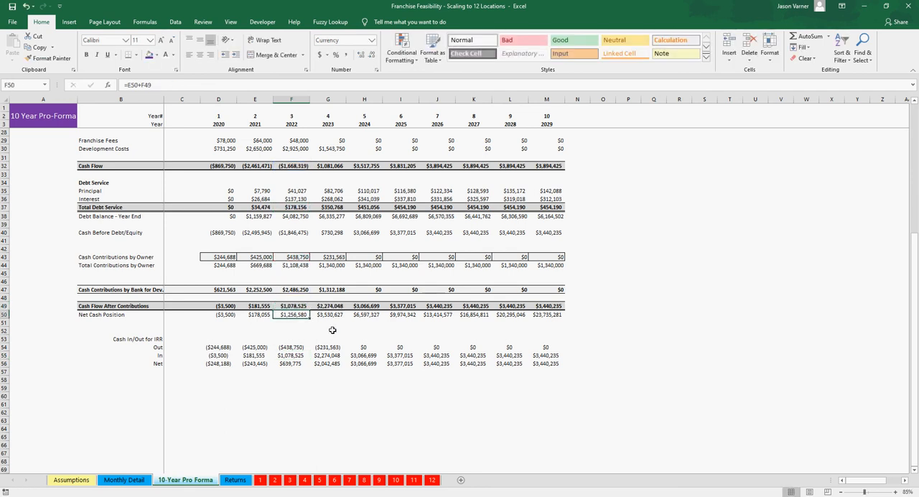
# Step: Compare the Cash Flow and EBITDA rows for 2021 to 2024 with the early years' Total Debt Service
pyautogui.scroll(2, 333, 330)
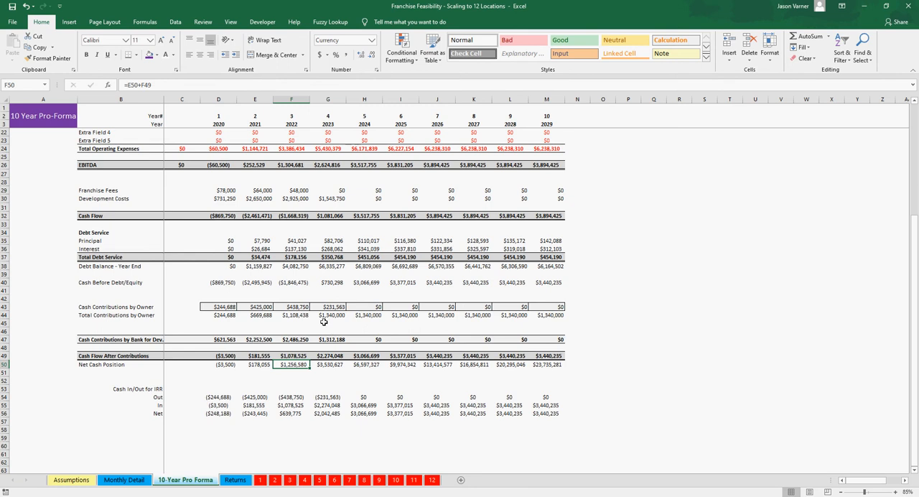
pyautogui.moveTo(255, 210); pyautogui.dragTo(362, 215)
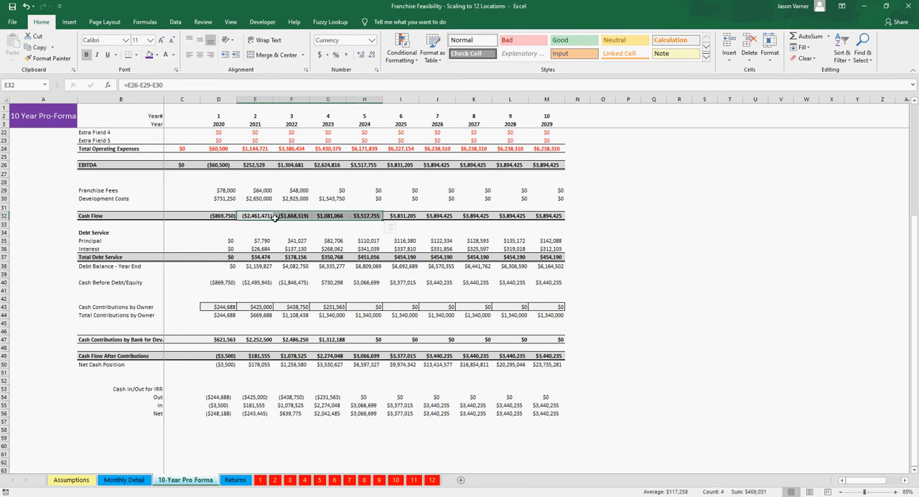
pyautogui.moveTo(254, 166); pyautogui.dragTo(369, 165)
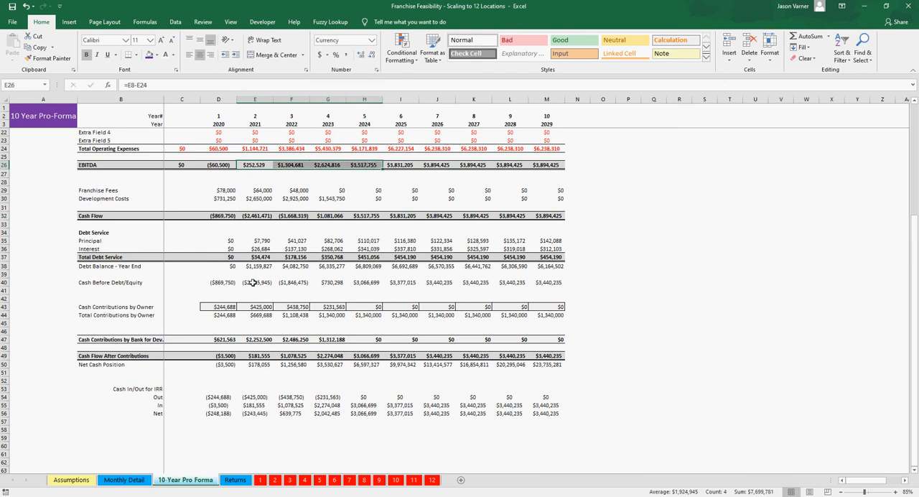
pyautogui.moveTo(254, 257); pyautogui.dragTo(315, 255)
# Step: Review Cash Flow After Contributions year by year from 2021 to 2024, checking each year's formula
pyautogui.click(256, 356)
pyautogui.click(291, 356)
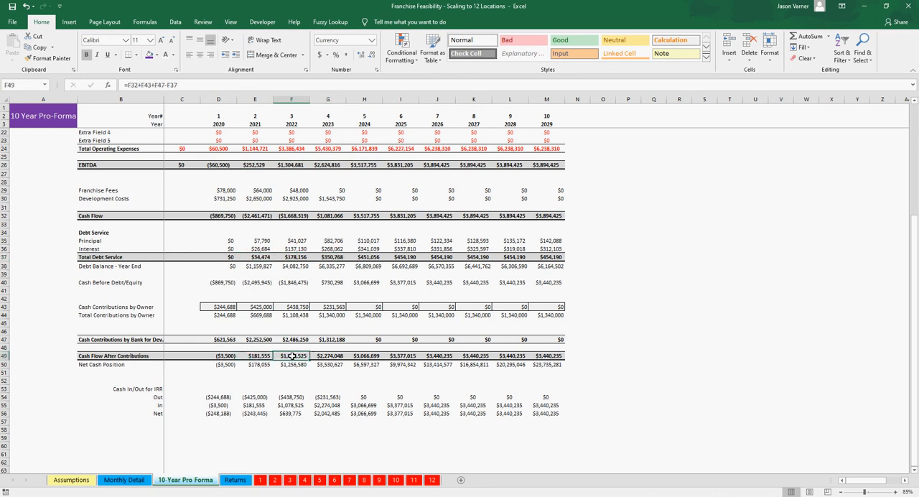
pyautogui.click(267, 357)
pyautogui.click(294, 357)
pyautogui.click(321, 357)
pyautogui.click(362, 356)
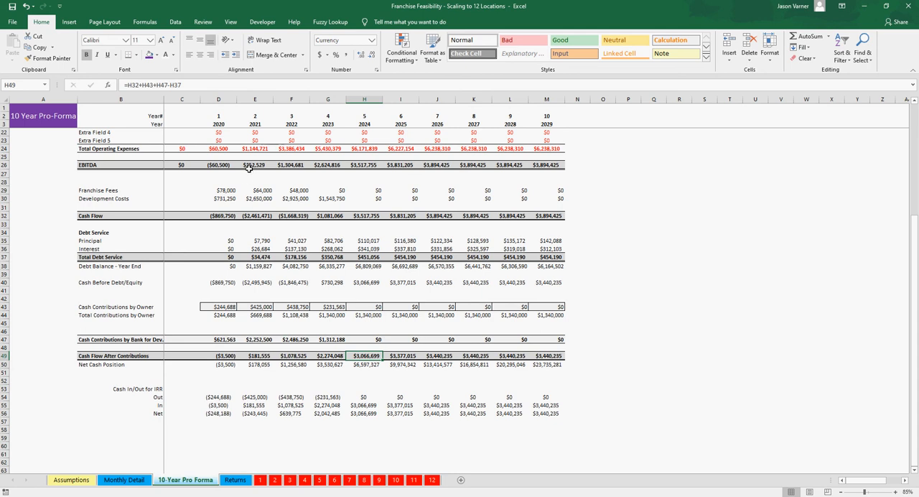
pyautogui.click(255, 354)
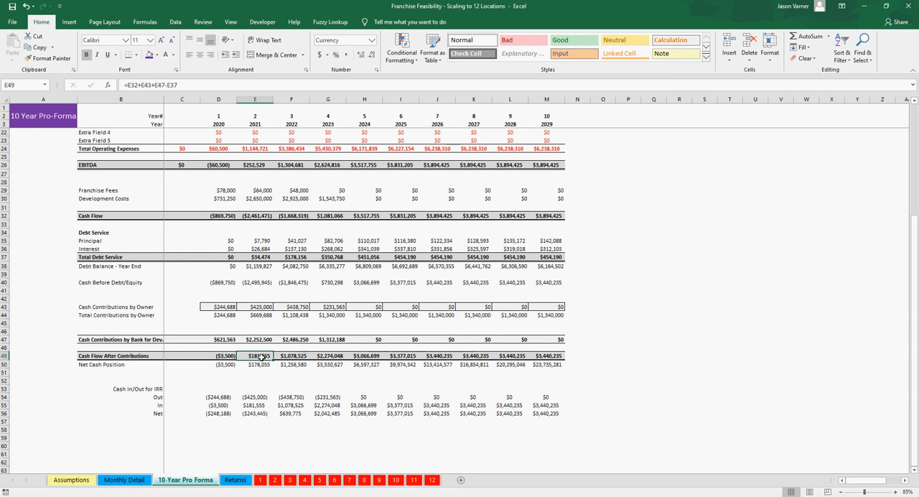
# Step: Compare EBITDA with Cash Flow After Contributions on the 10-Year Pro Forma for 2021, 2022 and the 2024 to 2029 range
pyautogui.click(252, 165)
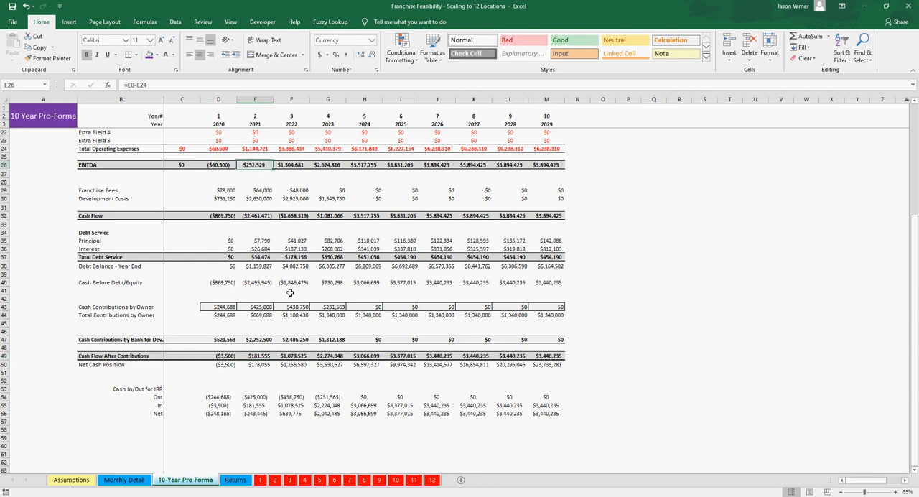
pyautogui.click(293, 354)
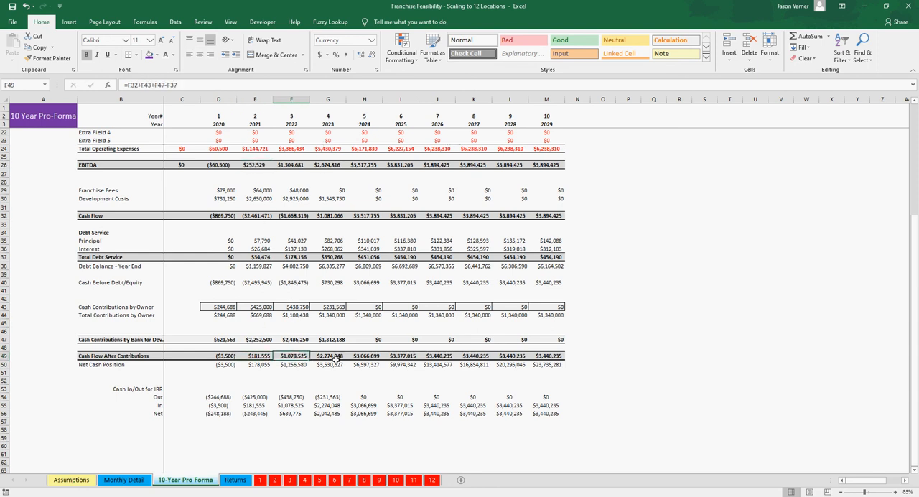
pyautogui.click(376, 357)
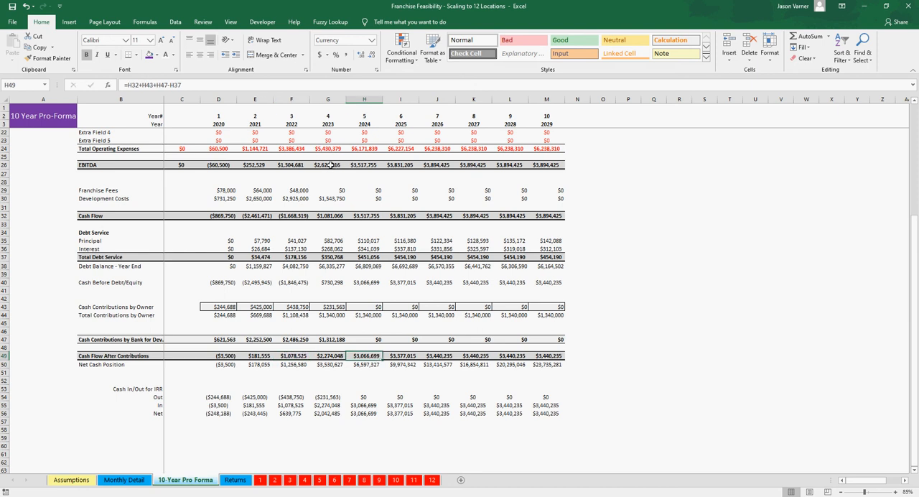
pyautogui.moveTo(364, 165); pyautogui.dragTo(555, 166)
pyautogui.moveTo(362, 356); pyautogui.dragTo(539, 357)
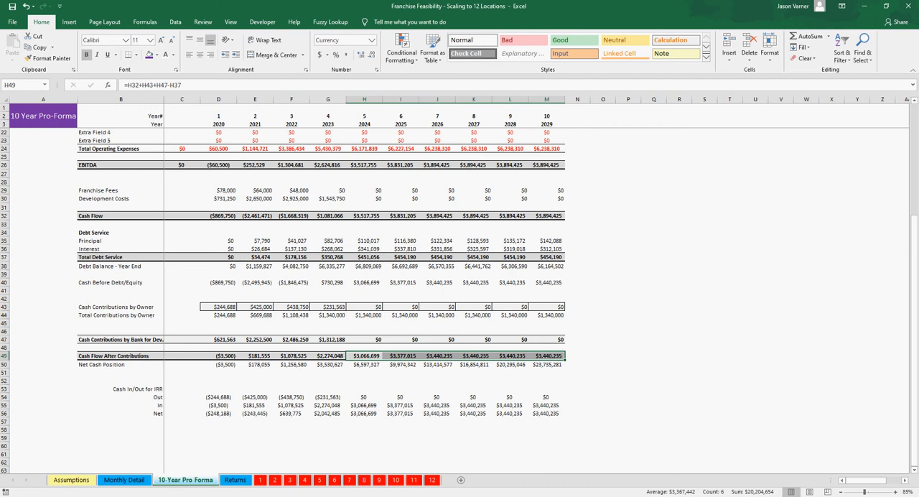
# Step: Trace the Other Cash Contributions by Owner row on Monthly Detail from month 29 back to month 1
pyautogui.hotkey('ctrl', 'pageup')
pyautogui.scroll(-6, 257, 323)
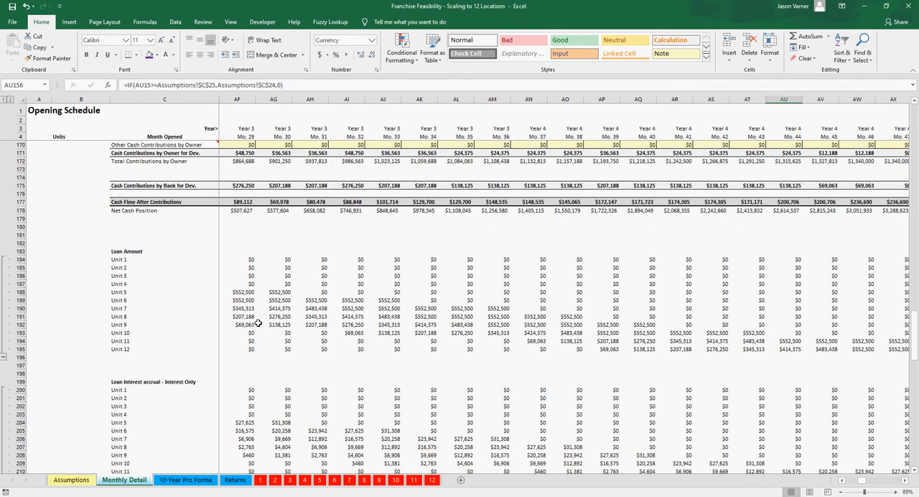
pyautogui.scroll(5, 260, 325)
pyautogui.click(243, 269)
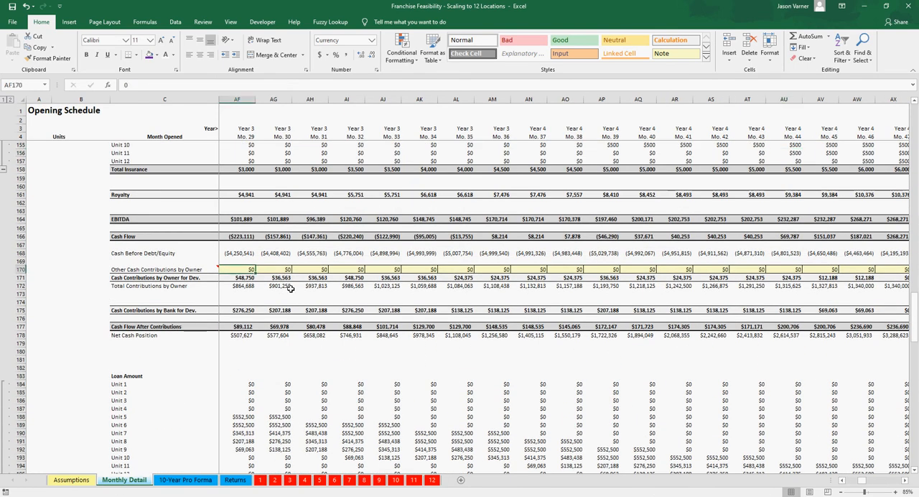
pyautogui.press('Left')
pyautogui.press('Left')
pyautogui.press('Left')
pyautogui.press('Left')
pyautogui.press('Left')
pyautogui.press('Left')
pyautogui.press('Left')
pyautogui.press('Left')
pyautogui.press('Left')
pyautogui.press('Left')
pyautogui.press('Left')
pyautogui.press('Left')
pyautogui.press('Left')
pyautogui.press('Left')
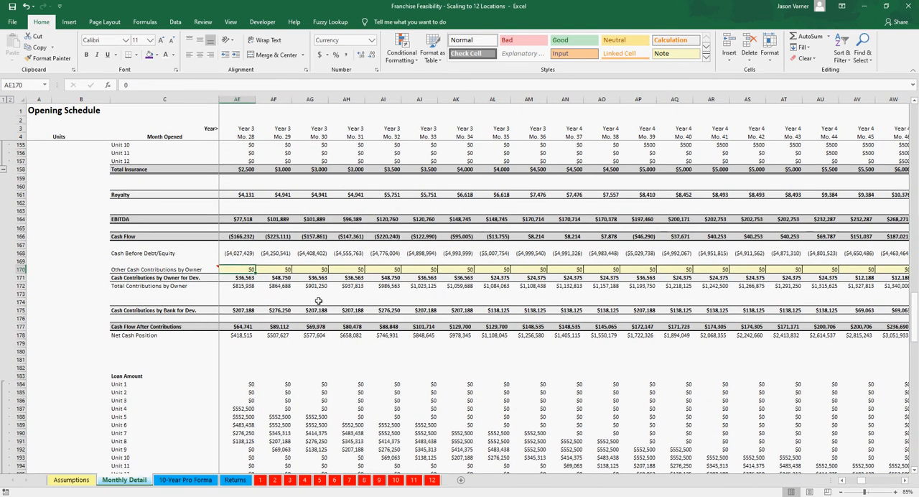
pyautogui.press('Left')
pyautogui.press('Left')
pyautogui.press('Left')
pyautogui.press('Left')
pyautogui.press('Left')
pyautogui.press('Left')
pyautogui.press('Left')
pyautogui.press('Left')
pyautogui.press('Left')
pyautogui.press('Left')
pyautogui.press('Left')
pyautogui.press('Left')
pyautogui.press('Left')
pyautogui.press('Left')
pyautogui.press('Left')
pyautogui.press('Left')
pyautogui.press('Left')
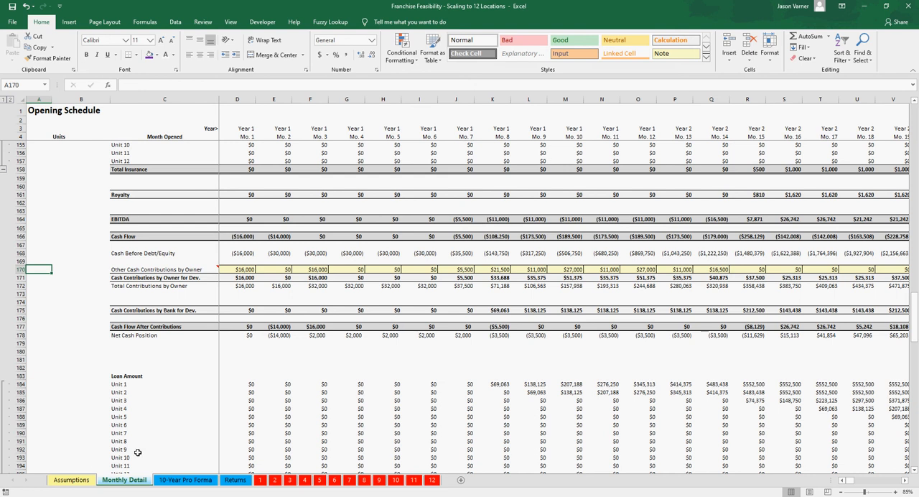
# Step: Review the Avg. Ticket Price and Est. Annual Growth inputs for the first units on the Assumptions sheet
pyautogui.click(82, 480)
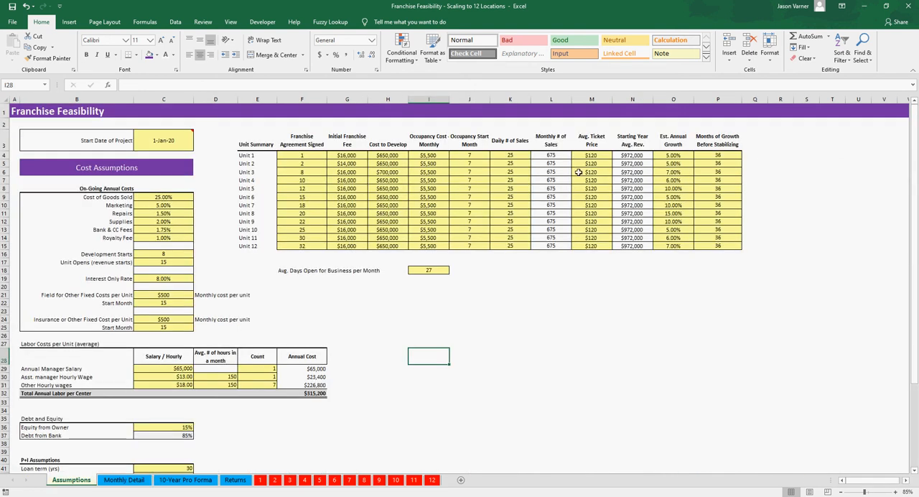
pyautogui.moveTo(583, 156); pyautogui.dragTo(591, 206)
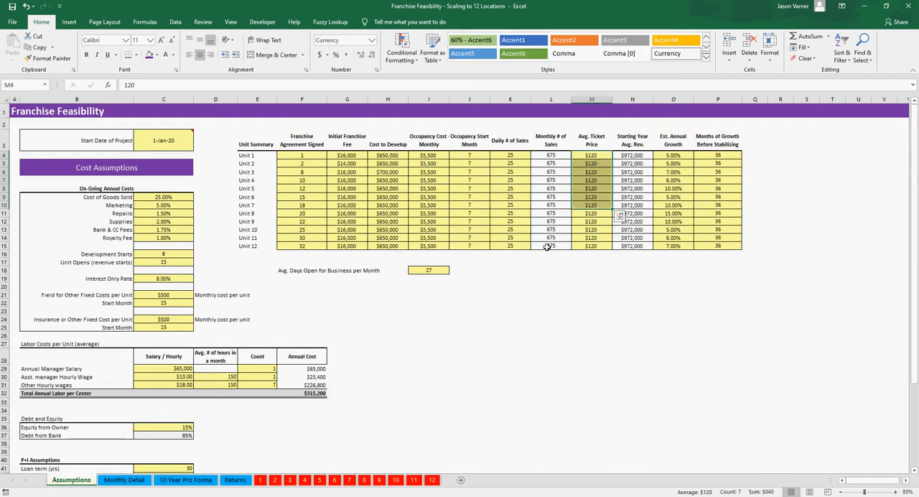
pyautogui.moveTo(683, 156); pyautogui.dragTo(676, 174)
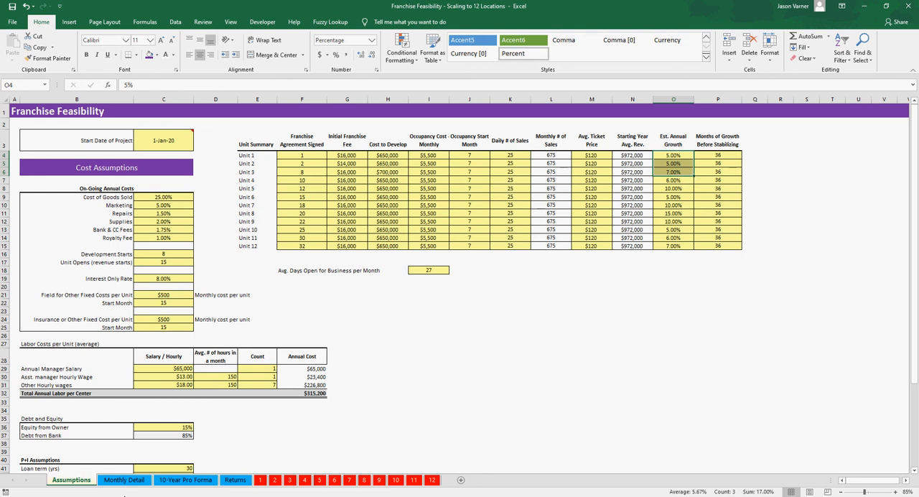
# Step: Inspect the Other Cash Contributions by Owner entries for months 1, 2, 3 and 7 on Monthly Detail
pyautogui.click(123, 479)
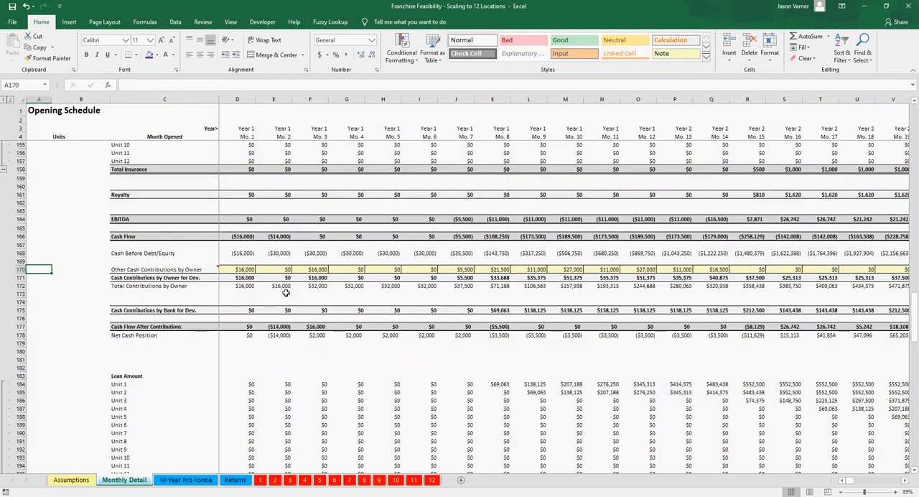
pyautogui.click(247, 270)
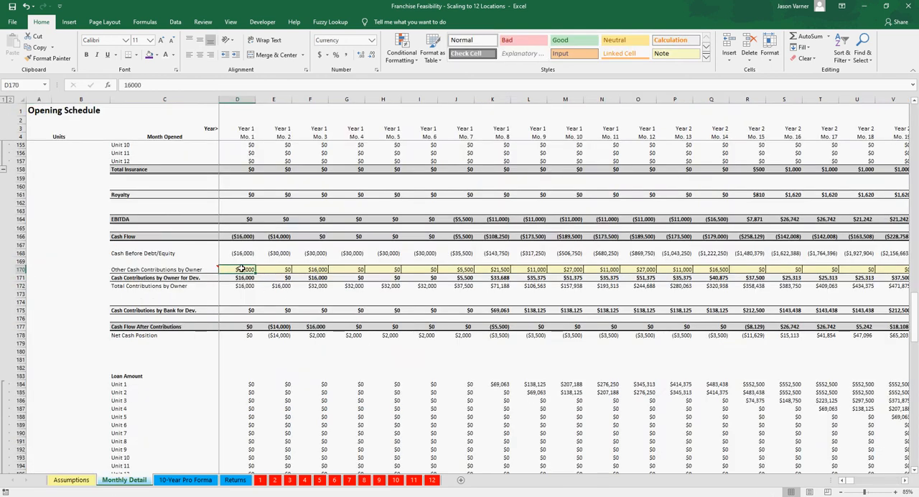
pyautogui.click(308, 269)
pyautogui.click(243, 270)
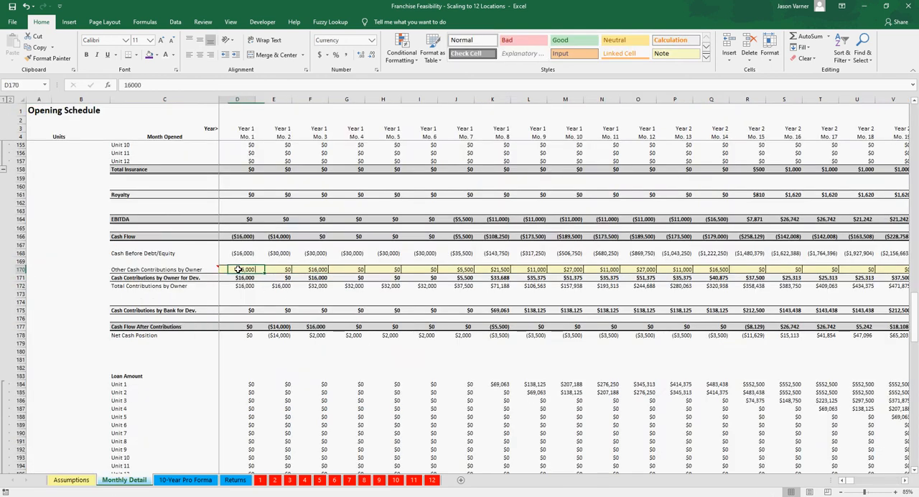
pyautogui.click(311, 269)
pyautogui.click(241, 270)
pyautogui.click(311, 270)
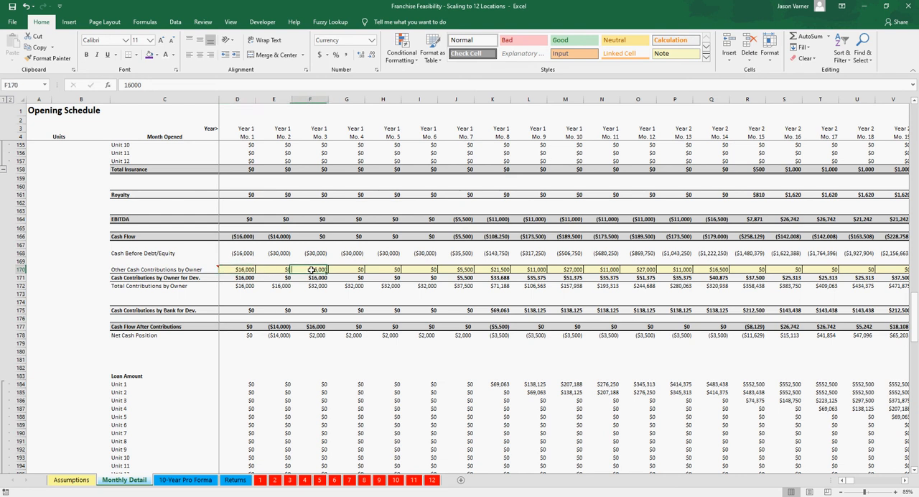
pyautogui.click(245, 270)
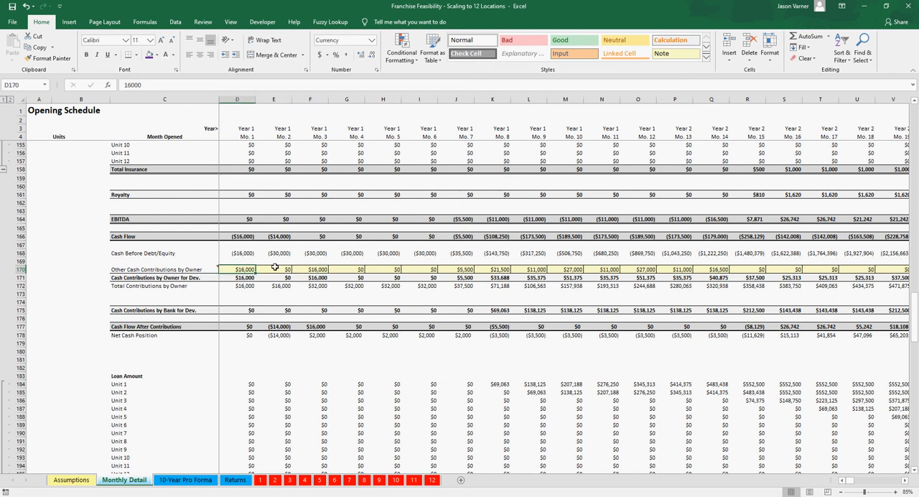
pyautogui.click(456, 270)
pyautogui.click(244, 269)
pyautogui.click(284, 269)
pyautogui.click(321, 269)
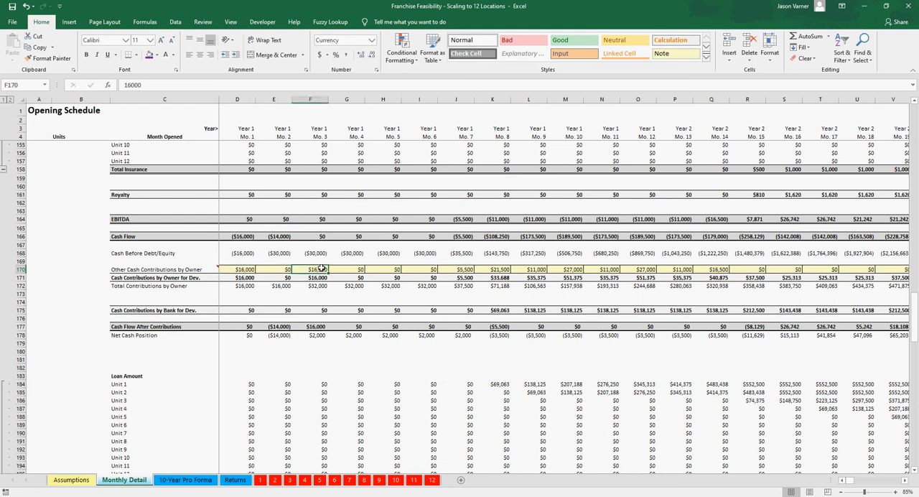
pyautogui.click(277, 269)
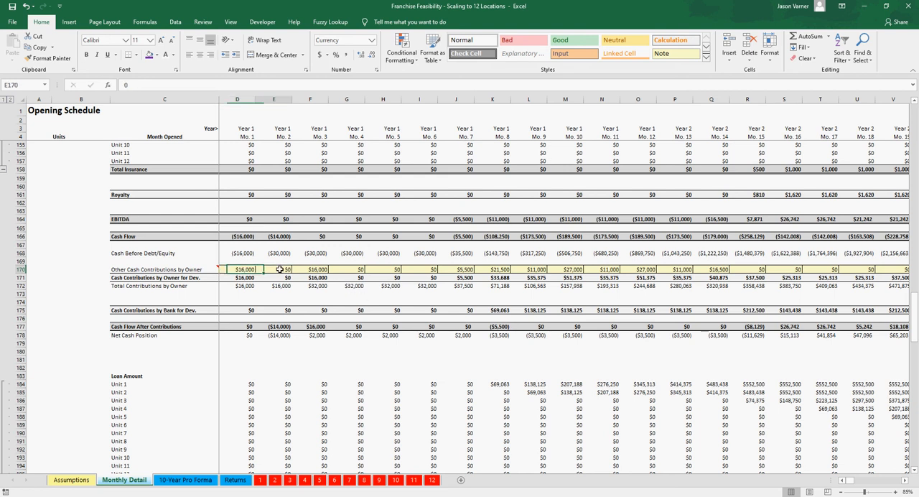
# Step: Examine the span of Other Cash Contributions by Owner from month 1 through the last contribution in month 14
pyautogui.moveTo(246, 270); pyautogui.dragTo(747, 269)
pyautogui.click(717, 269)
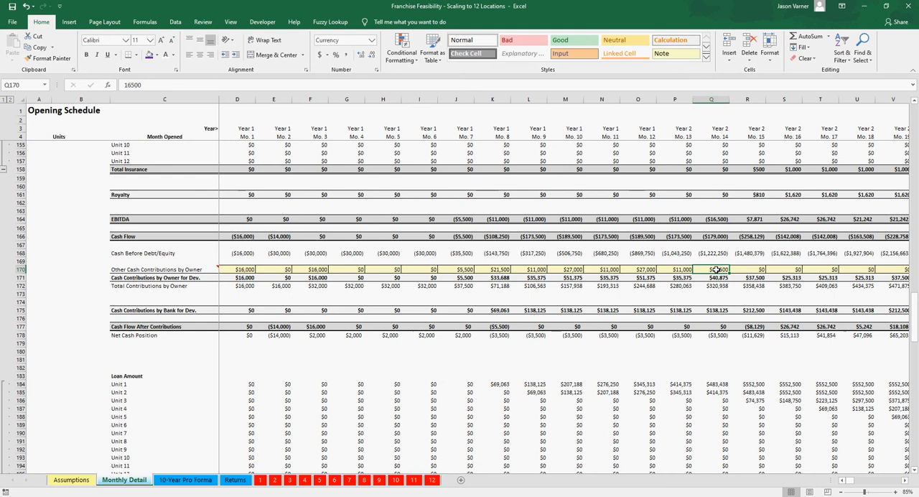
pyautogui.moveTo(852, 480); pyautogui.dragTo(848, 483)
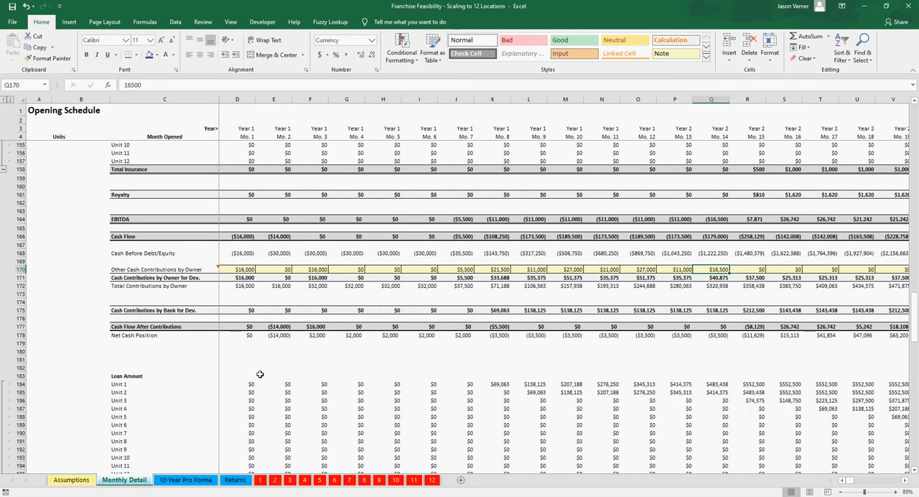
pyautogui.click(245, 269)
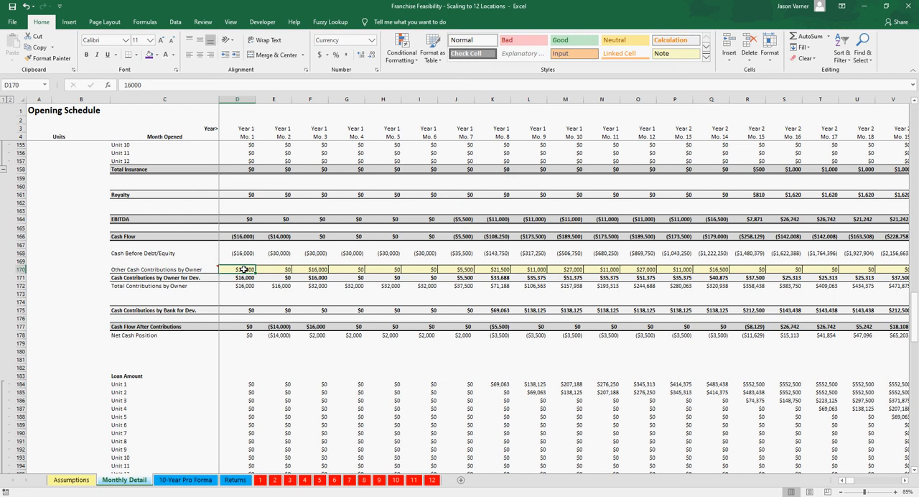
pyautogui.click(717, 269)
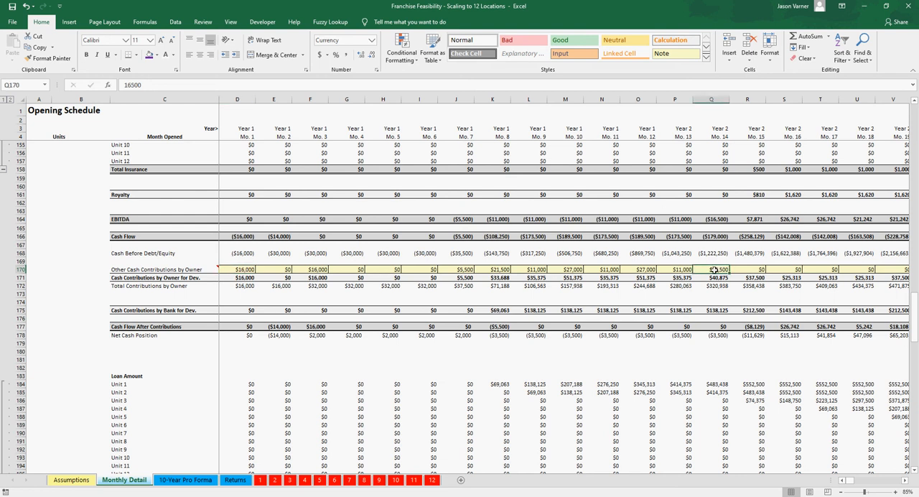
pyautogui.moveTo(242, 270); pyautogui.dragTo(486, 267)
# Step: Glance at the Returns sheet and review the 10-Year Pro Forma from Revenue down through Debt Service
pyautogui.click(179, 481)
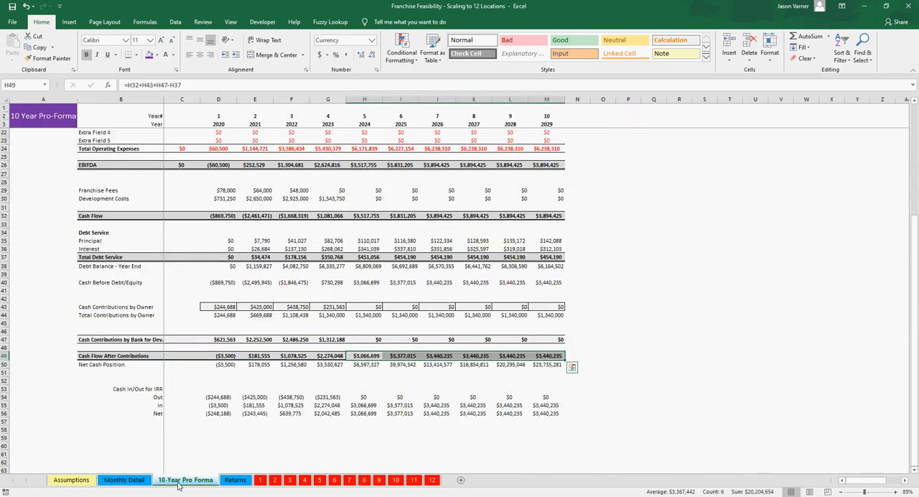
pyautogui.click(235, 479)
pyautogui.click(188, 479)
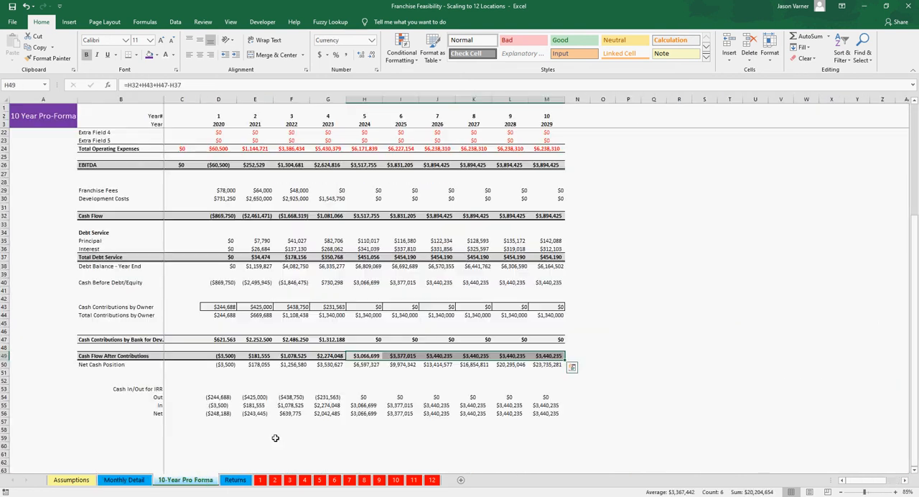
pyautogui.scroll(6, 360, 424)
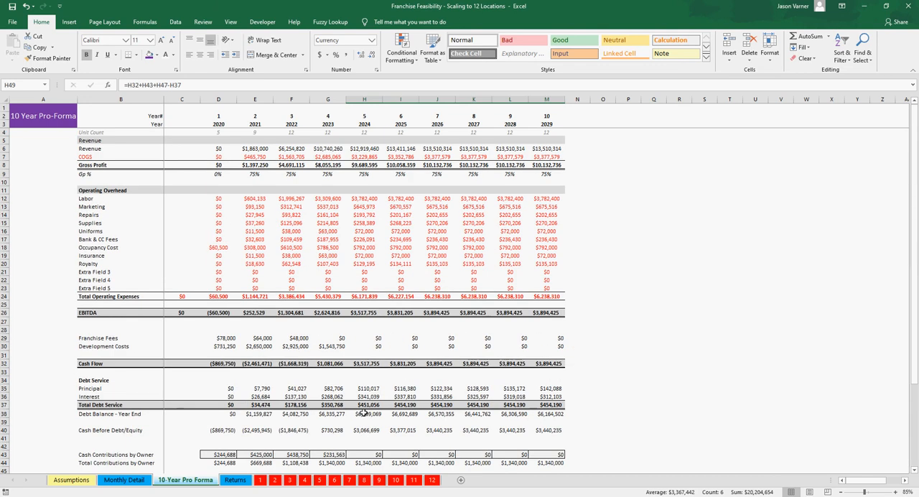
pyautogui.click(703, 295)
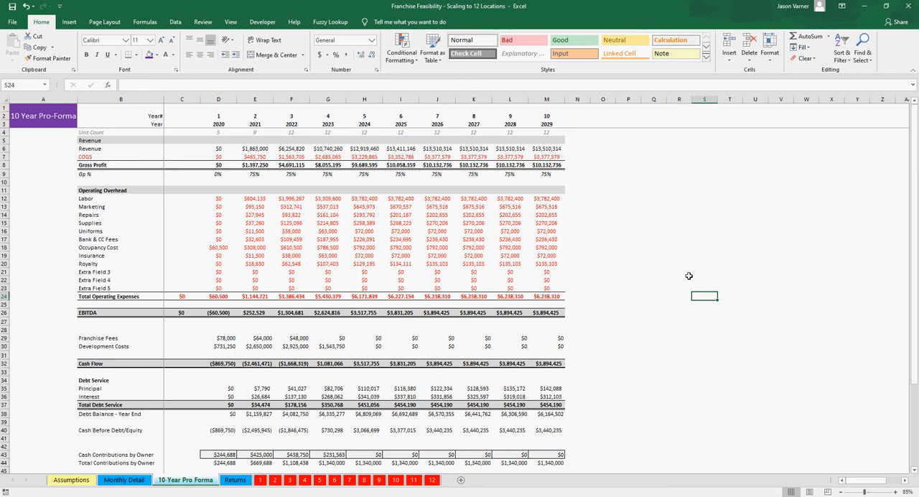
pyautogui.click(654, 314)
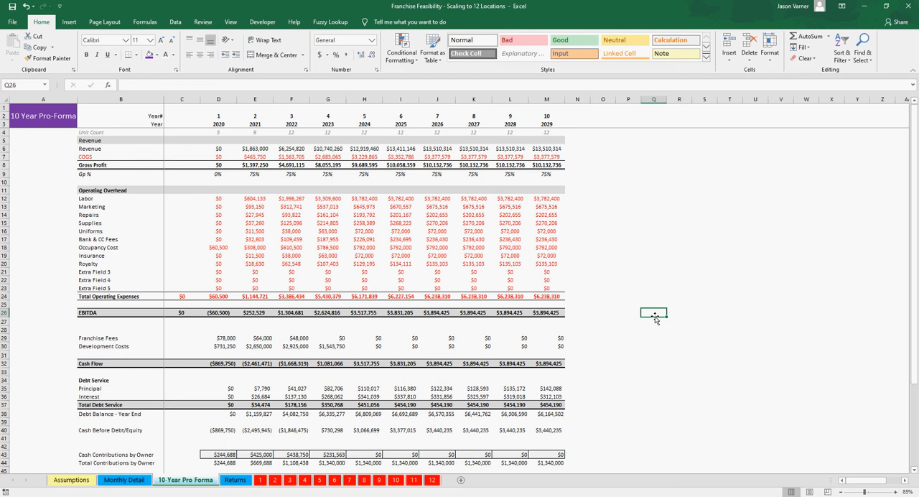
# Step: Return to the Assumptions sheet and save the workbook
pyautogui.click(72, 480)
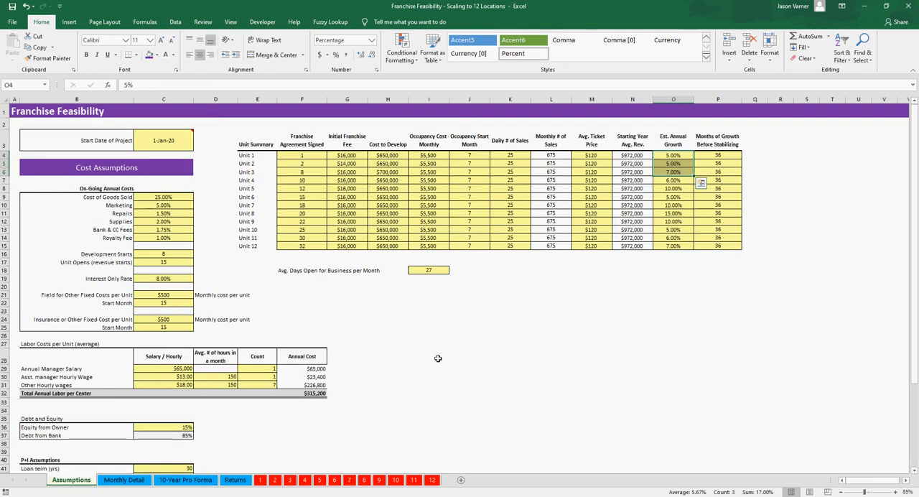
pyautogui.click(428, 294)
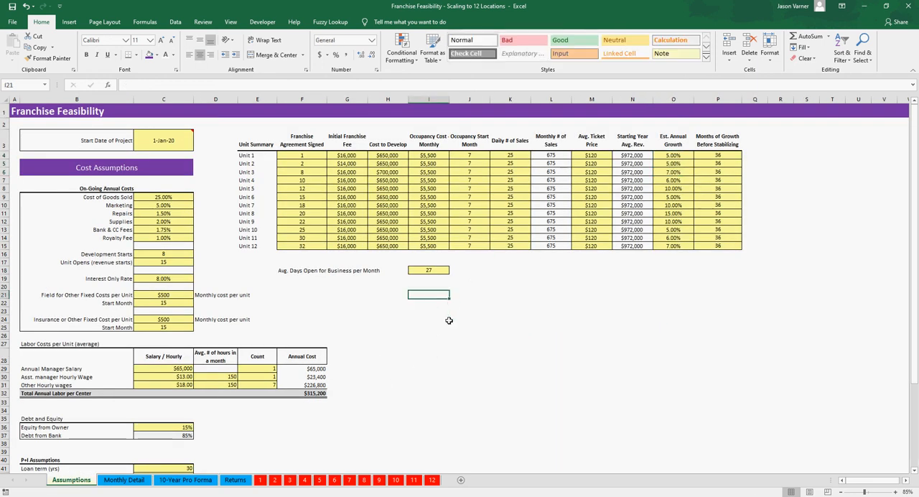
pyautogui.click(11, 8)
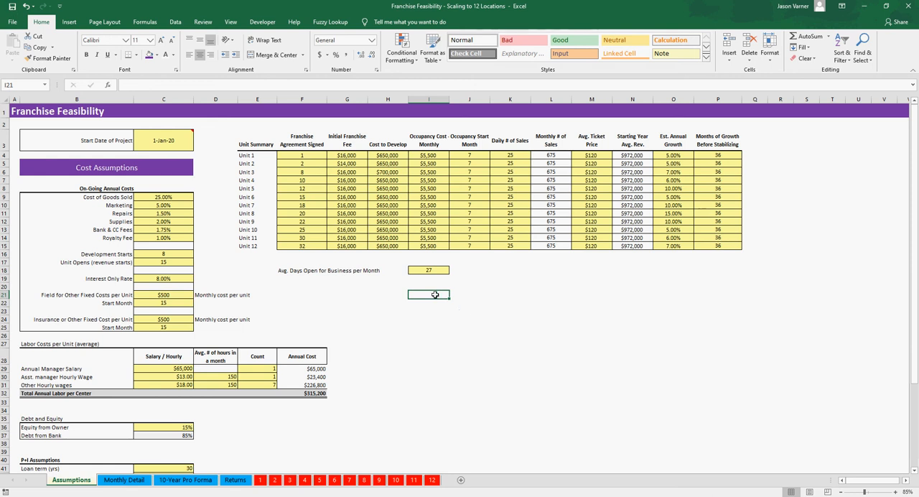